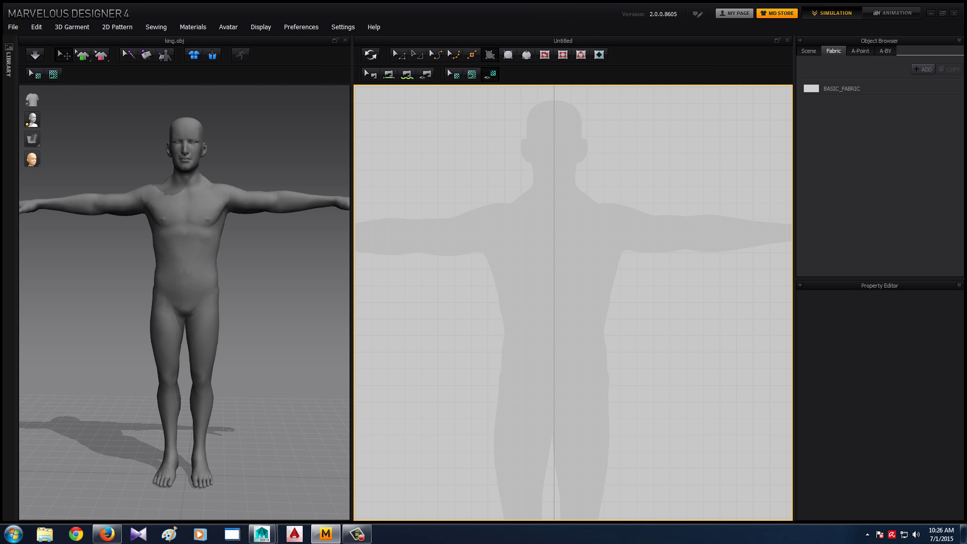
Enable Snap to Grid on the 2D canvas and check the sherwani reference image in Firefox
right_click(504, 187)
click(534, 282)
key(alt+Tab)
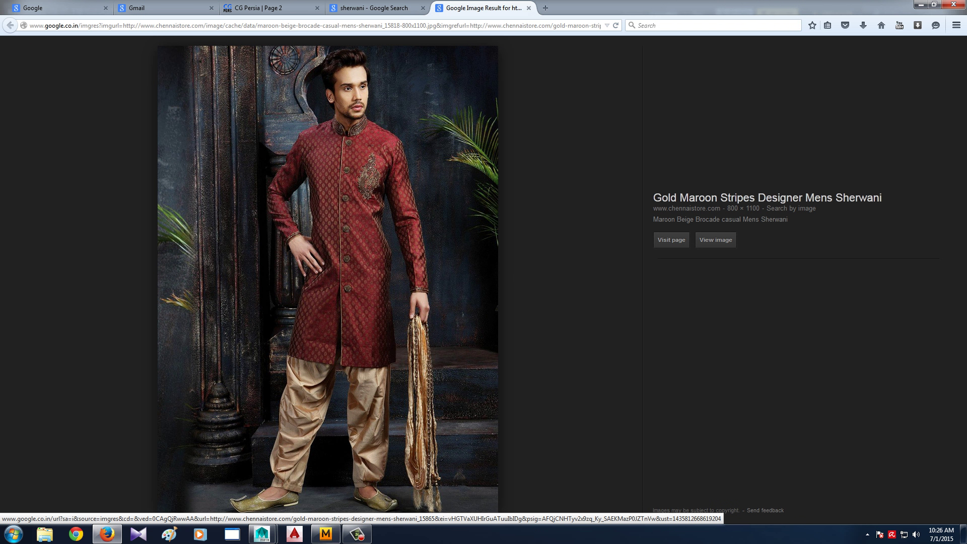
mouse_move(261, 534)
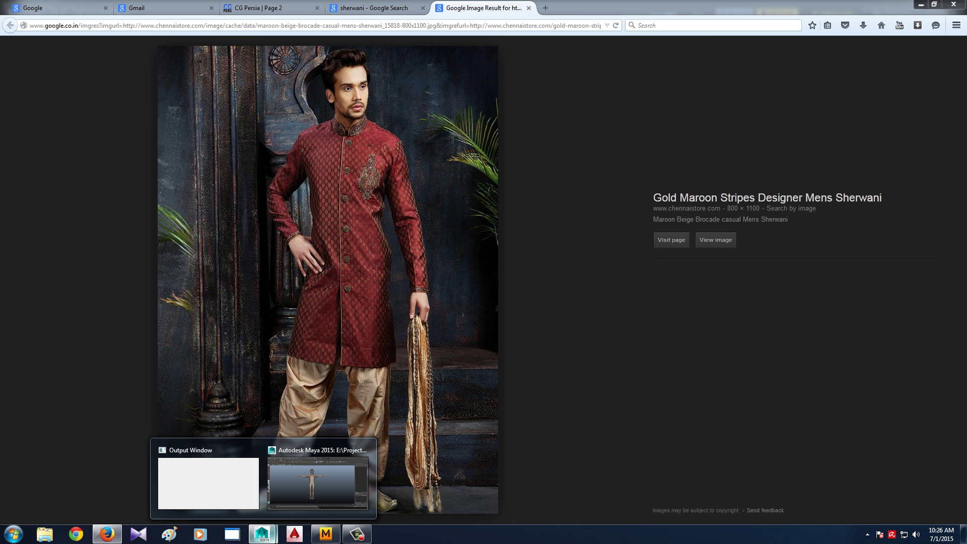
click(326, 534)
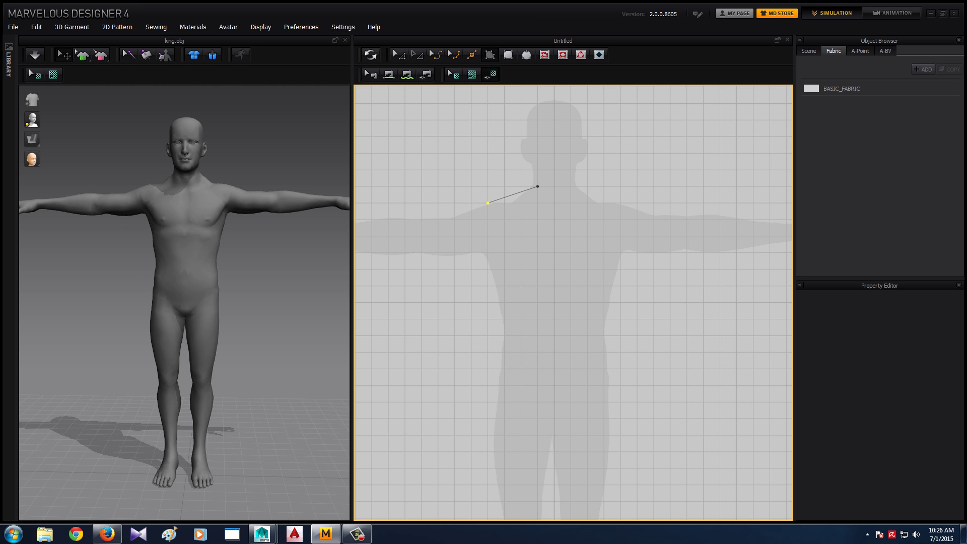
Trace the half-front outline from shoulder down to a below-knee hem, up the centre front, closing at the neck
click(488, 203)
click(488, 484)
click(504, 501)
click(554, 501)
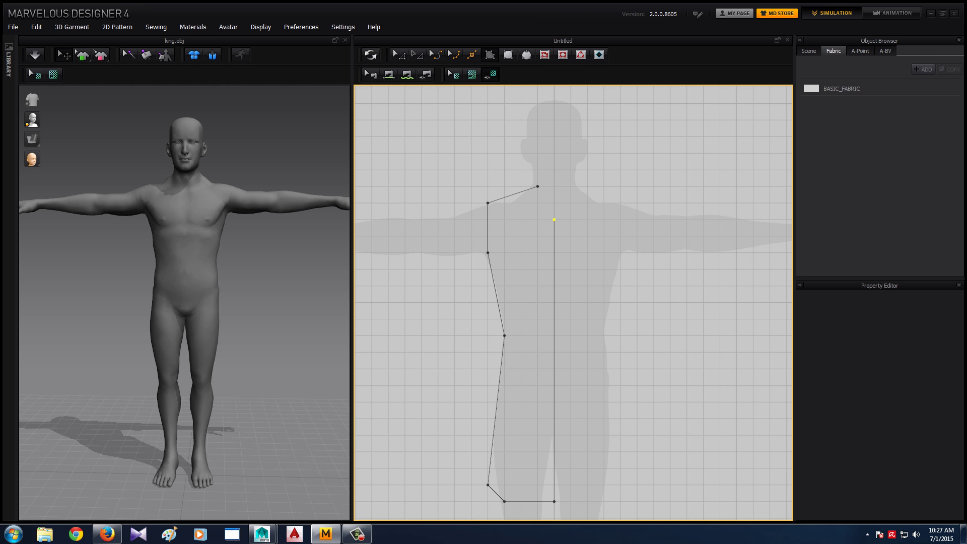
click(554, 219)
click(537, 187)
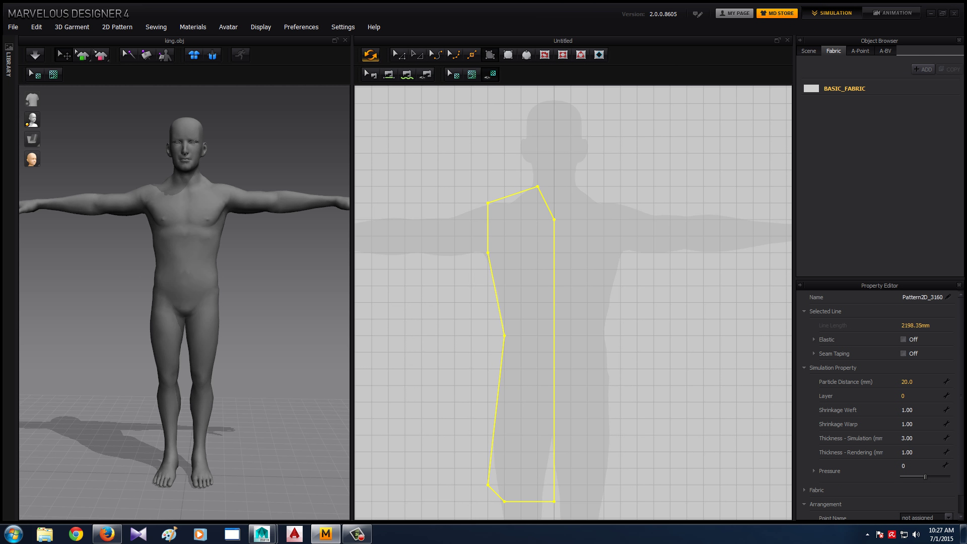
Select the front panel and place a mirrored copy of it to the right
mouse_move(202, 302)
right_down()
mouse_move(126, 302)
mouse_move(206, 302)
right_up()
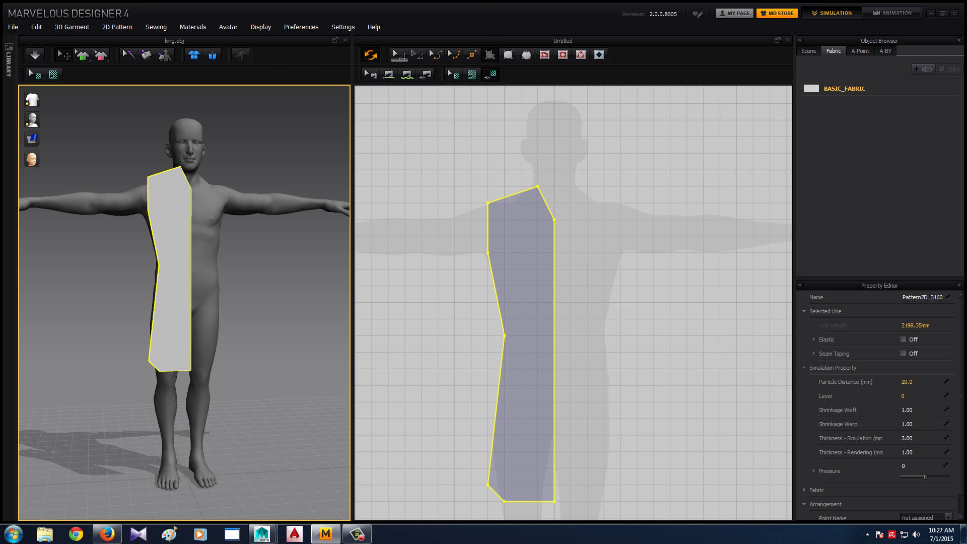
click(397, 55)
click(655, 352)
click(522, 327)
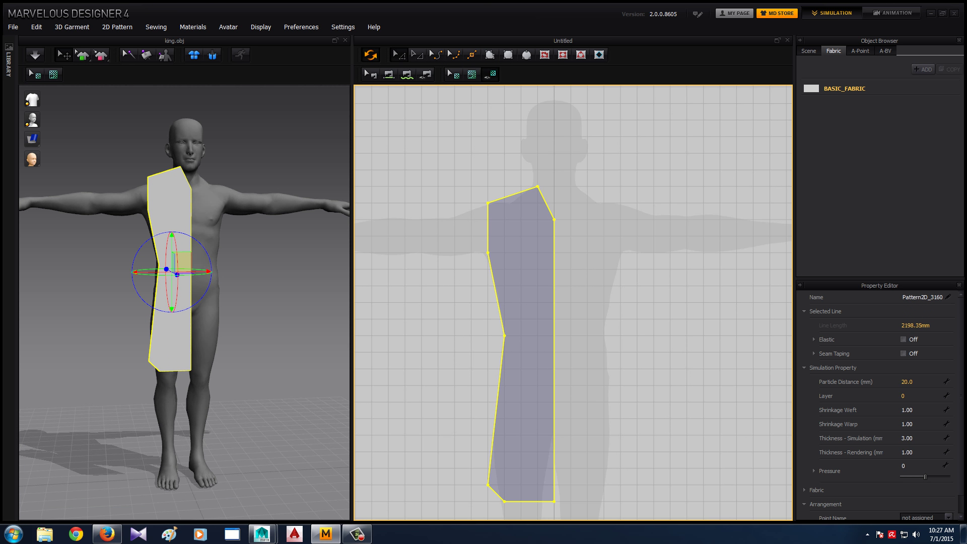
key(ctrl+r)
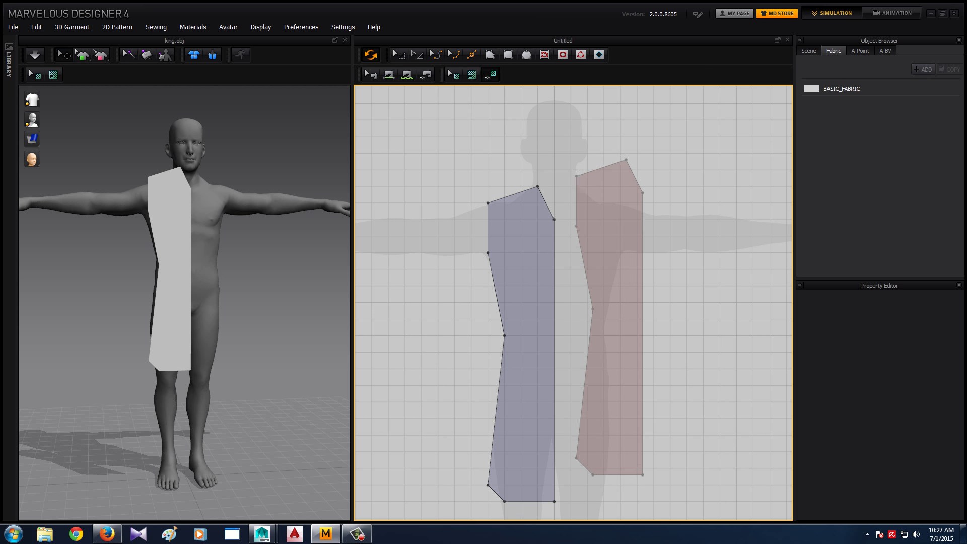
click(629, 327)
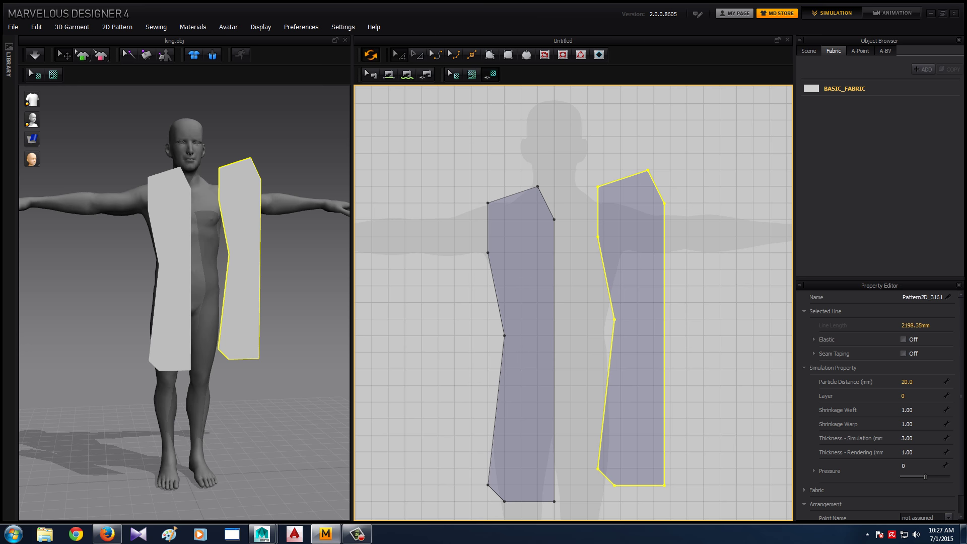
Undo the mirrored copy and place a linked Symmetric Paste copy against the centre line
key(ctrl+z)
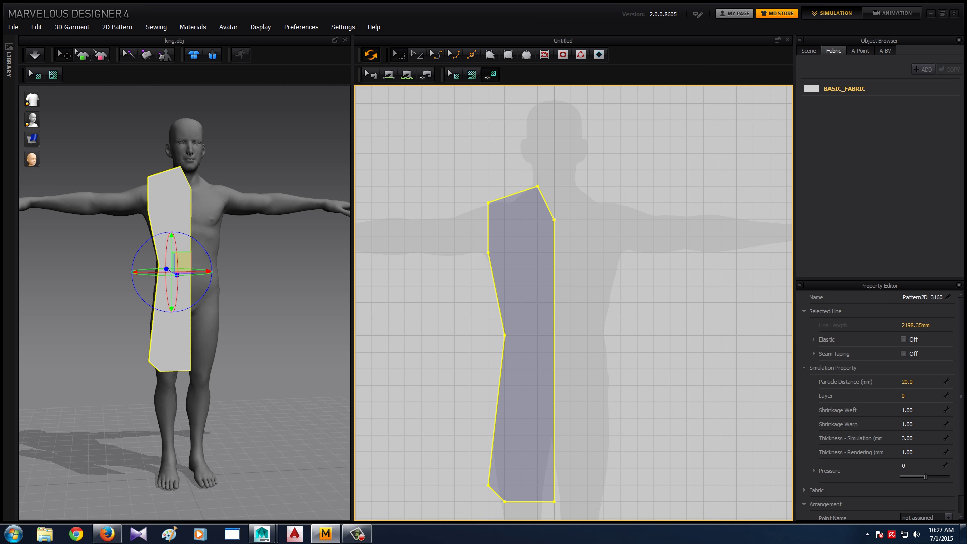
right_click(517, 236)
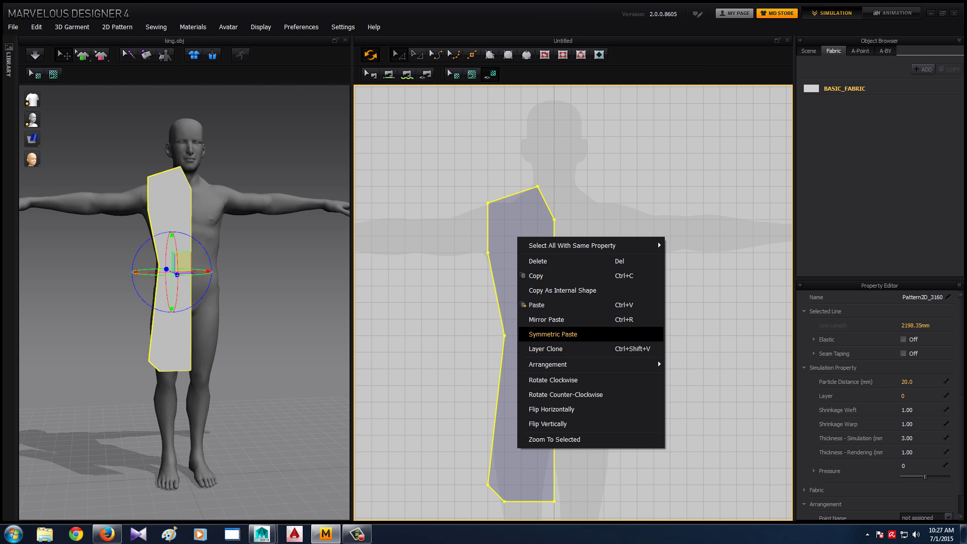
click(553, 334)
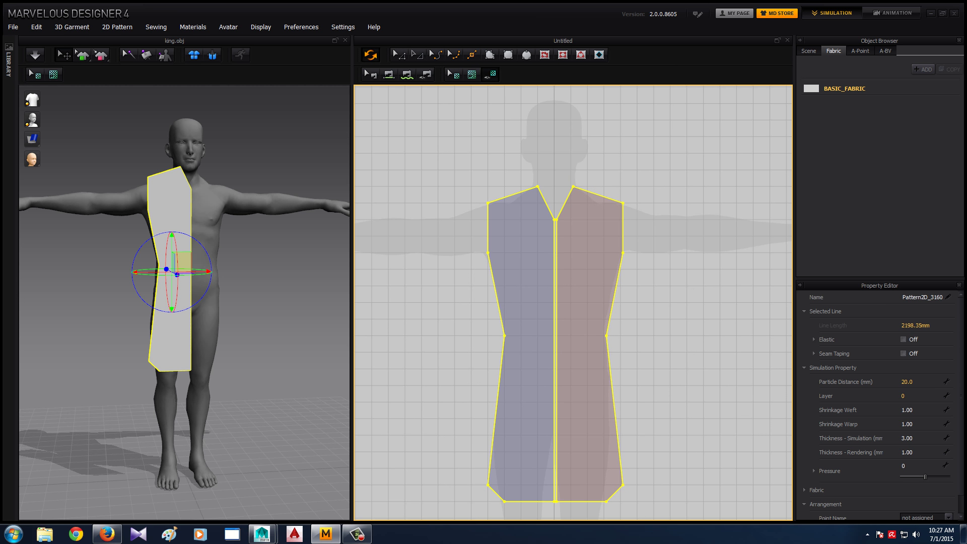
click(590, 344)
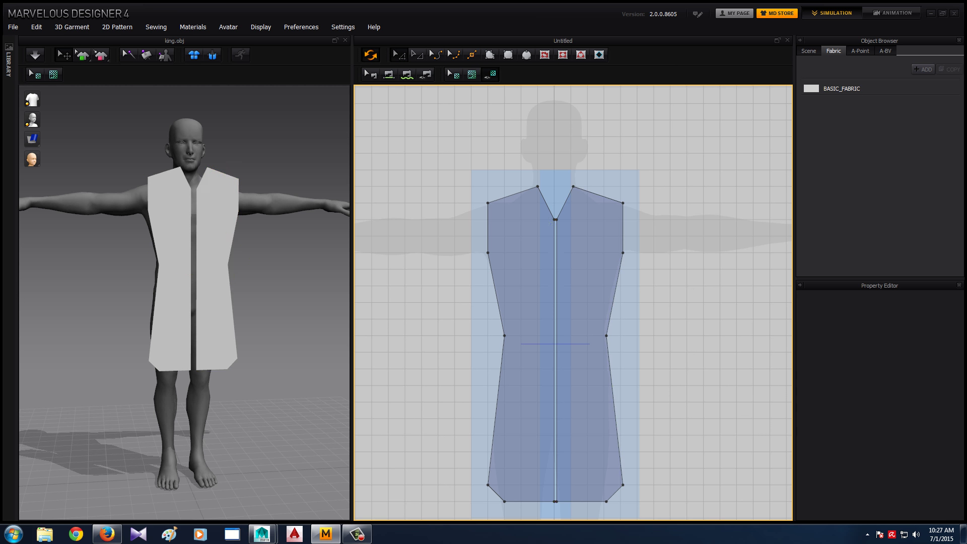
right_drag(184, 302, 302, 302)
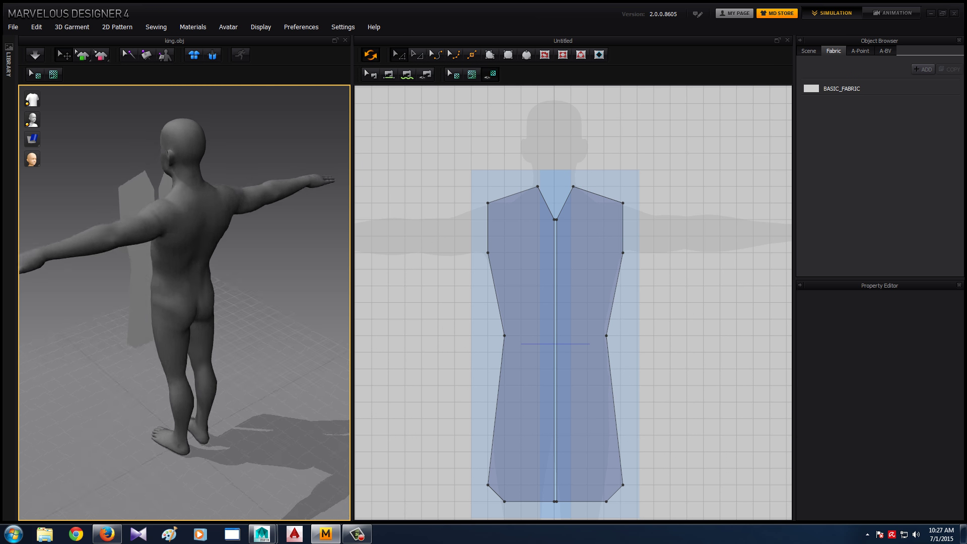
right_drag(185, 302, 184, 282)
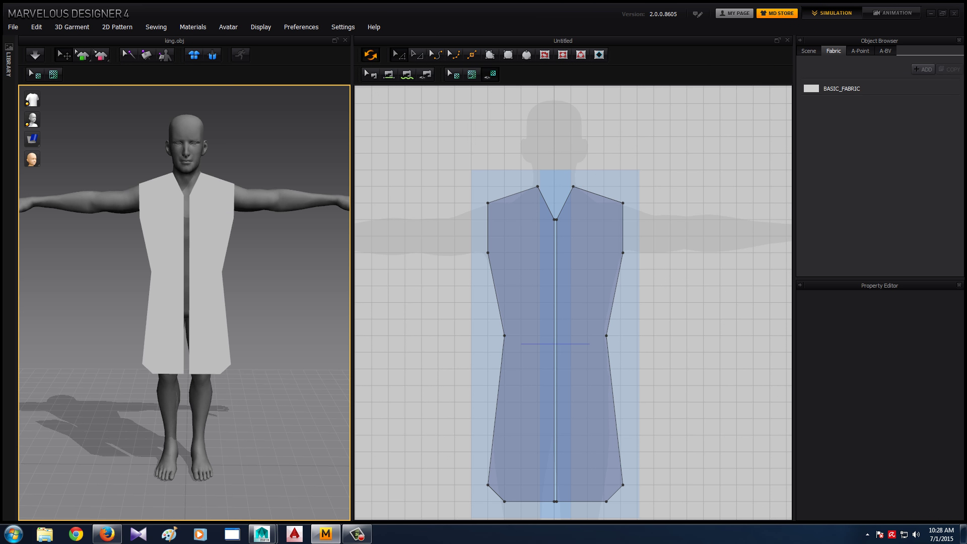
click(107, 534)
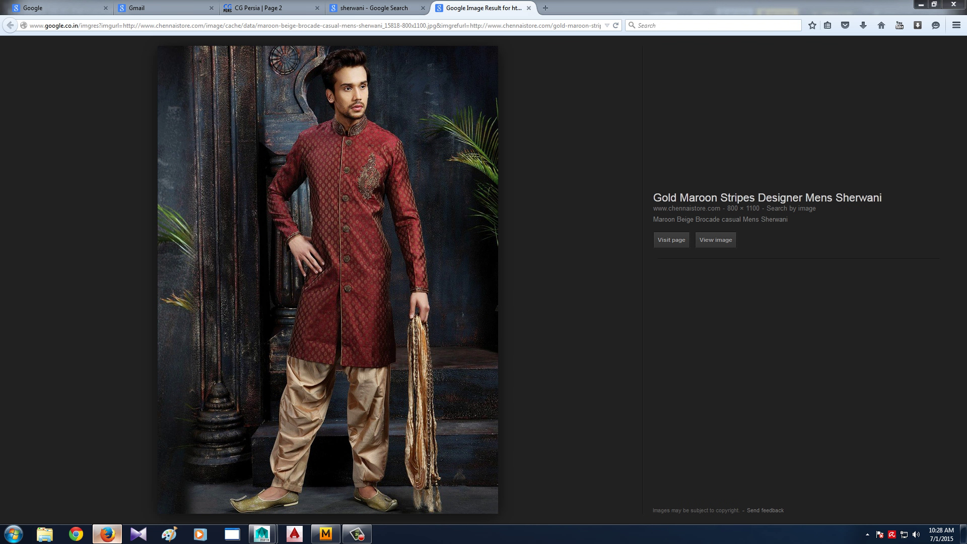
key(alt+Tab)
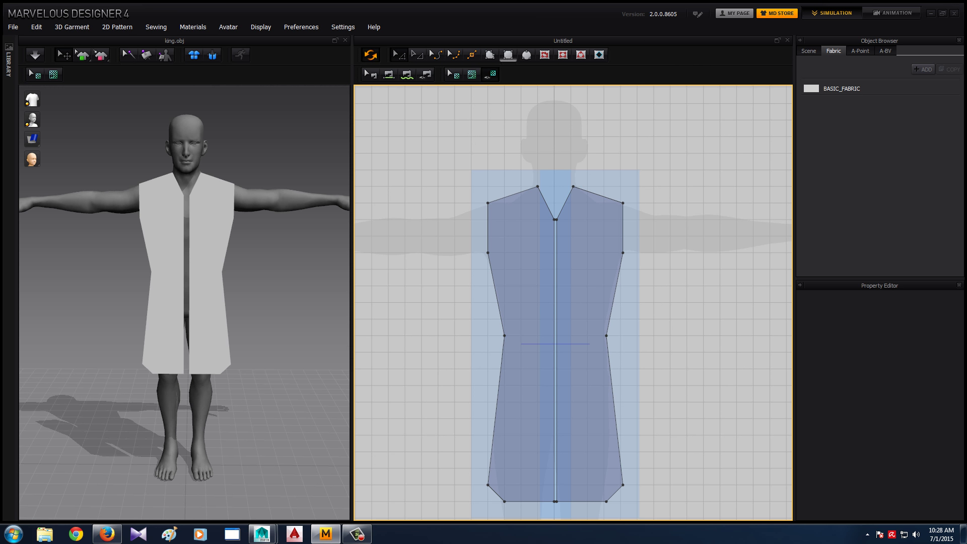
Trace one closed polygon around both front halves through neckline, shoulders, armholes, waist and hem
click(490, 55)
click(537, 187)
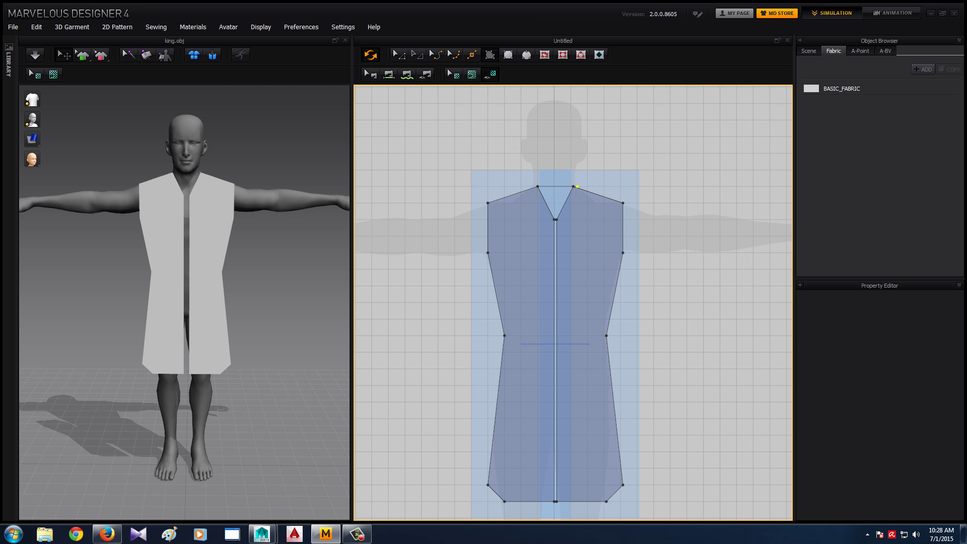
click(573, 186)
click(623, 203)
click(624, 252)
click(607, 335)
click(623, 485)
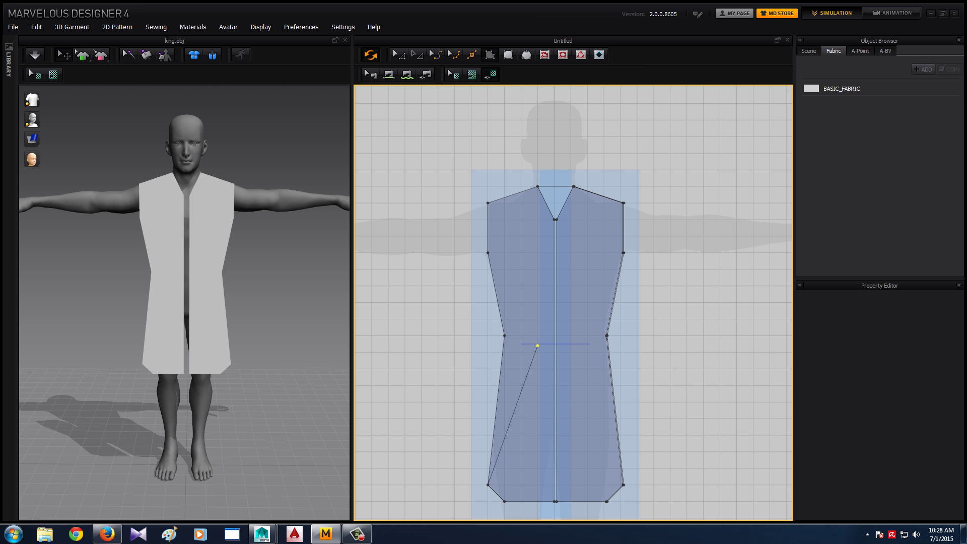
click(504, 336)
click(488, 252)
click(488, 203)
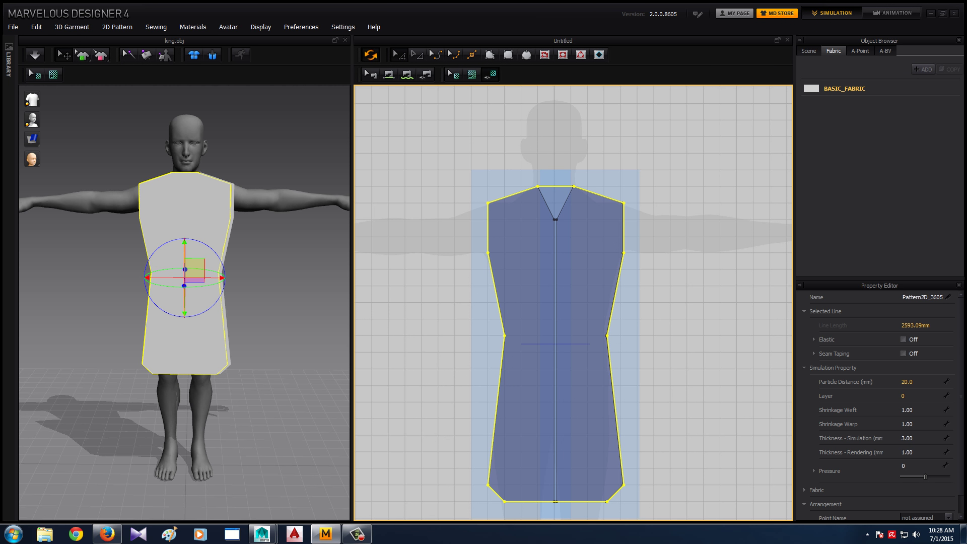
Cut and paste the full-width panel to the right of the front halves
key(ctrl+c)
key(ctrl+v)
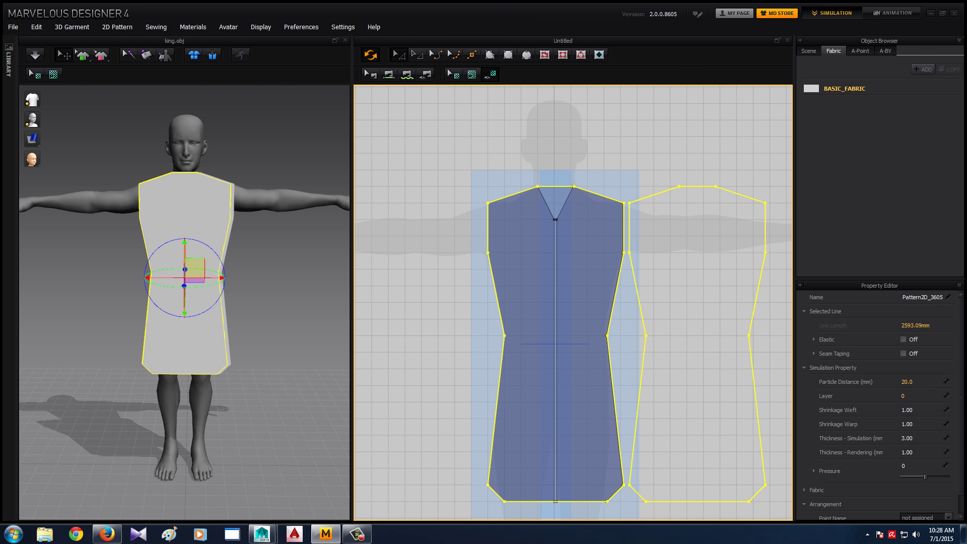
click(697, 344)
click(282, 428)
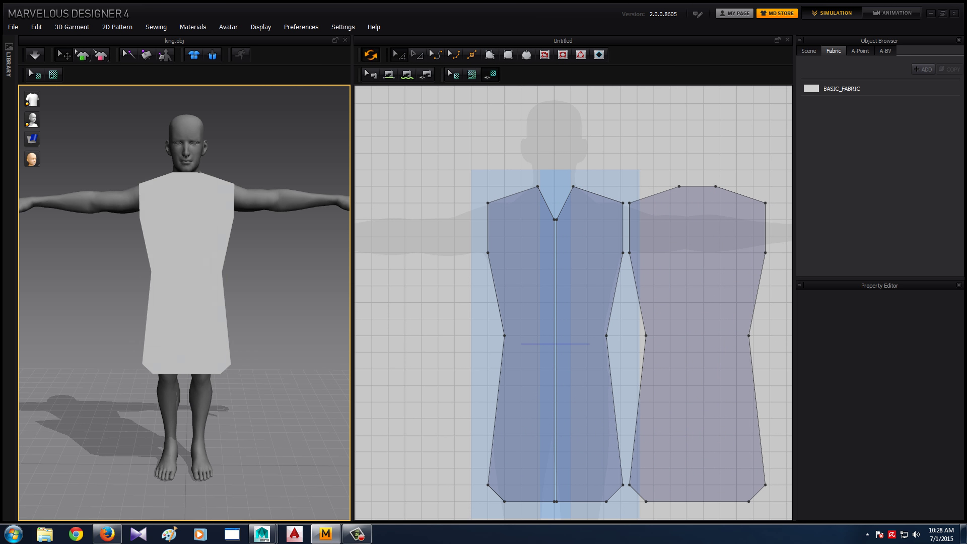
right_drag(282, 428, 352, 383)
Move the full-width panel behind the avatar as the back piece and check it from the side
click(697, 344)
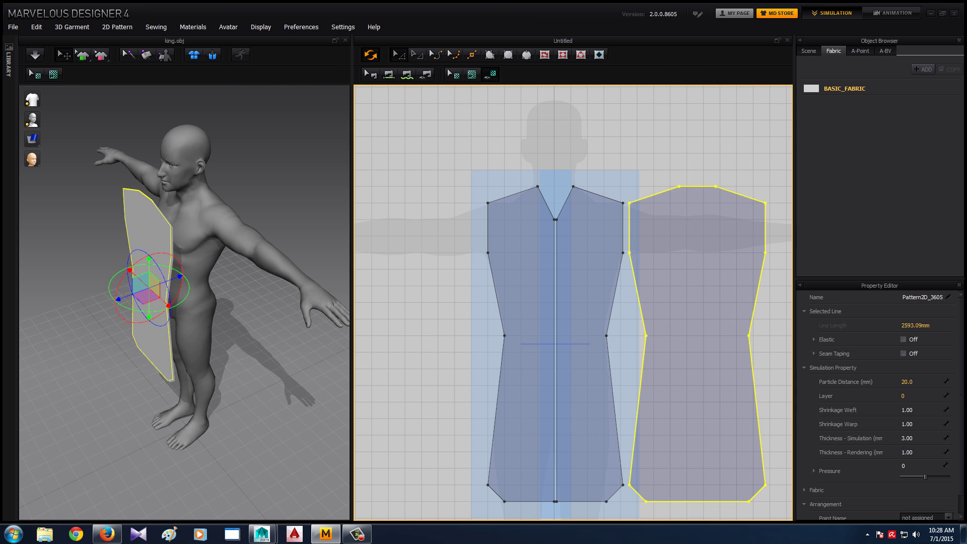
drag(149, 287, 233, 257)
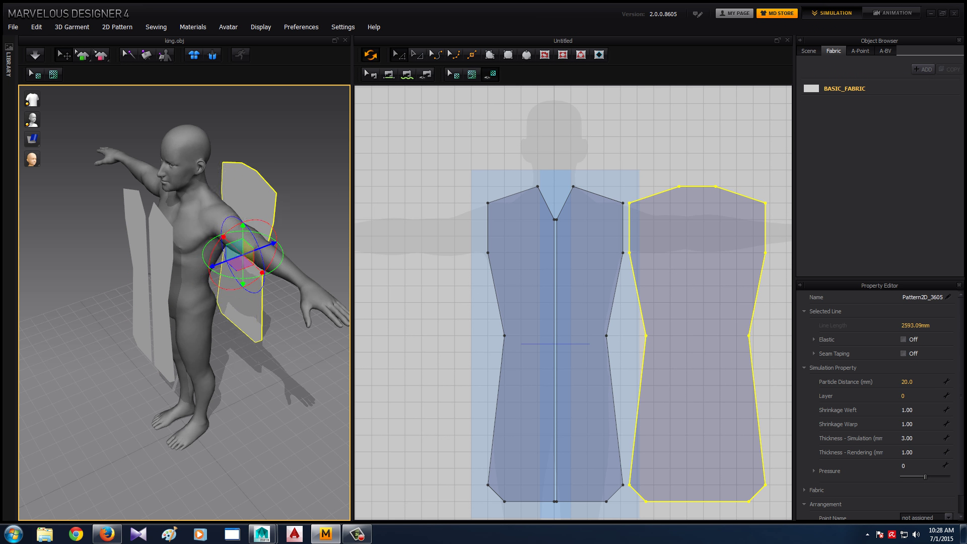
right_drag(233, 257, 237, 252)
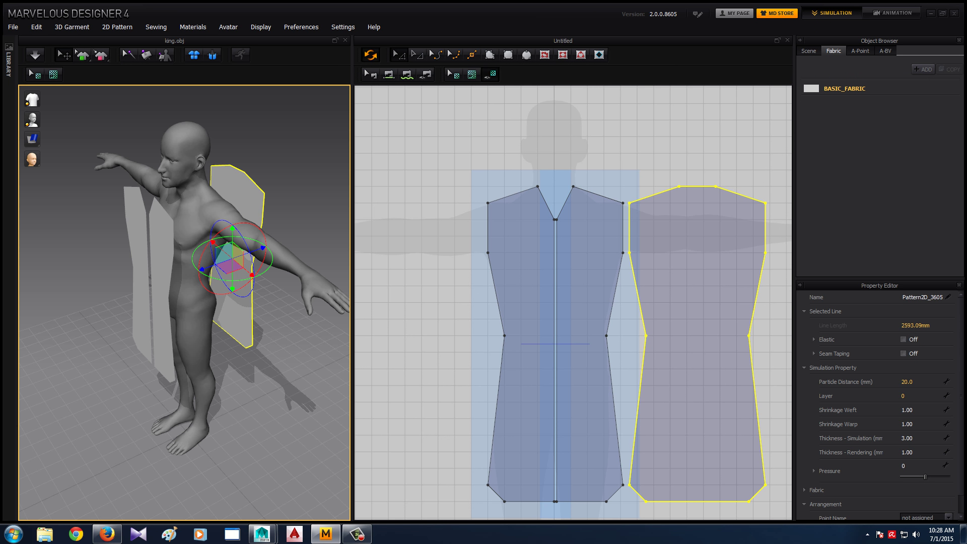
right_click(237, 180)
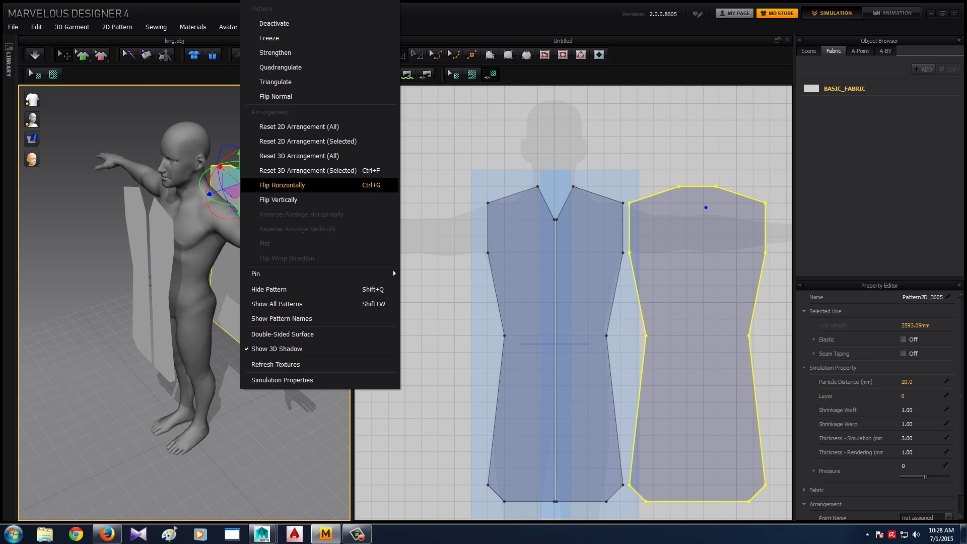
key(Escape)
click(392, 270)
mouse_move(227, 302)
right_down()
mouse_move(151, 302)
mouse_move(212, 302)
right_up()
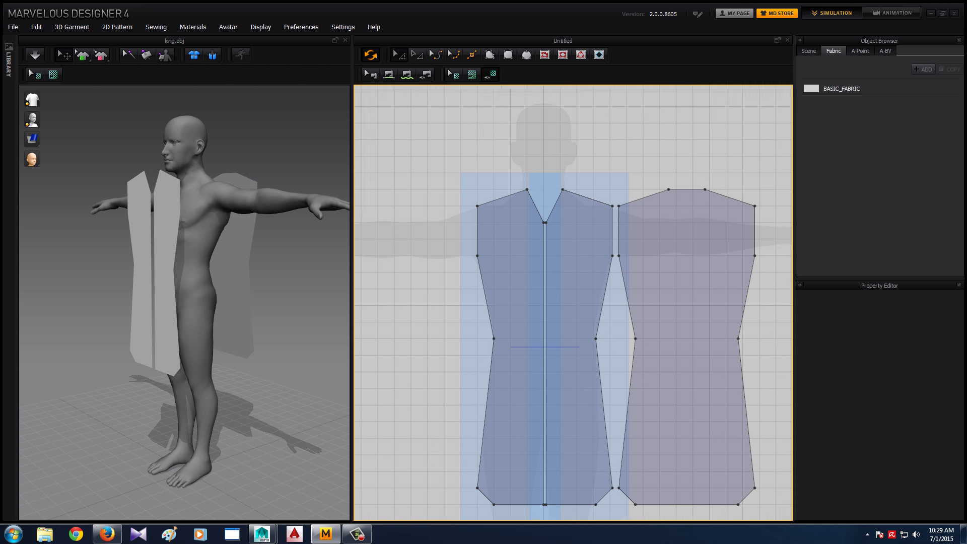
right_drag(573, 302, 519, 298)
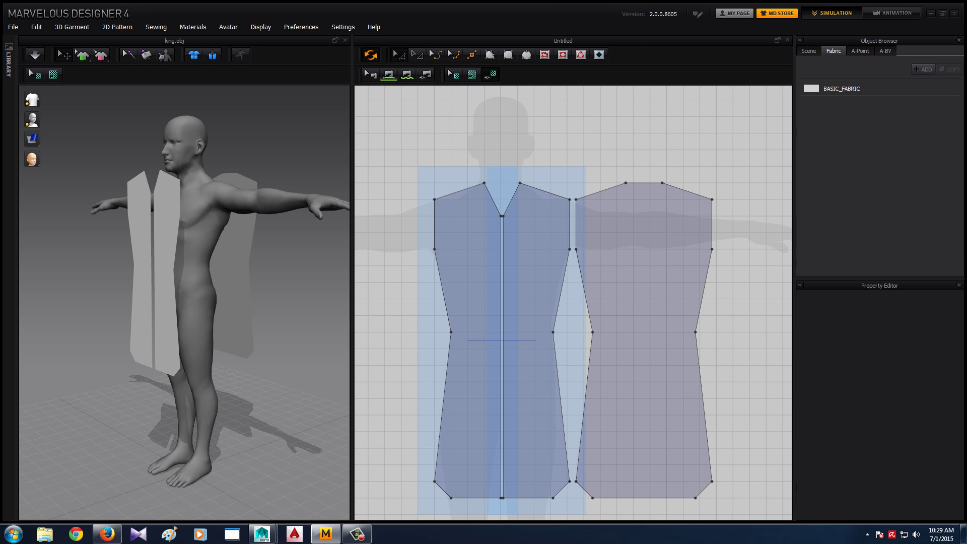
Sew the lower and upper side edges of the front halves to the back panel
scroll(518, 224, up, 1)
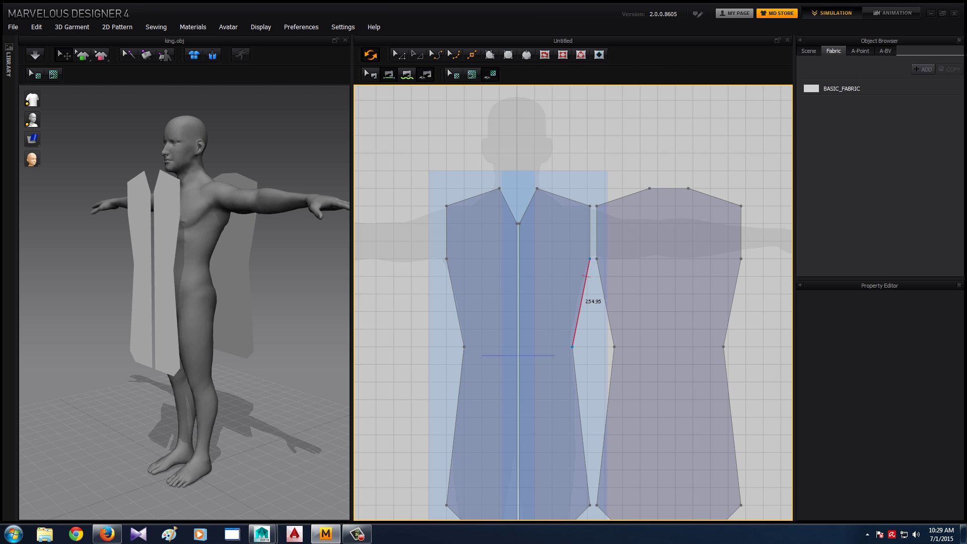
click(580, 303)
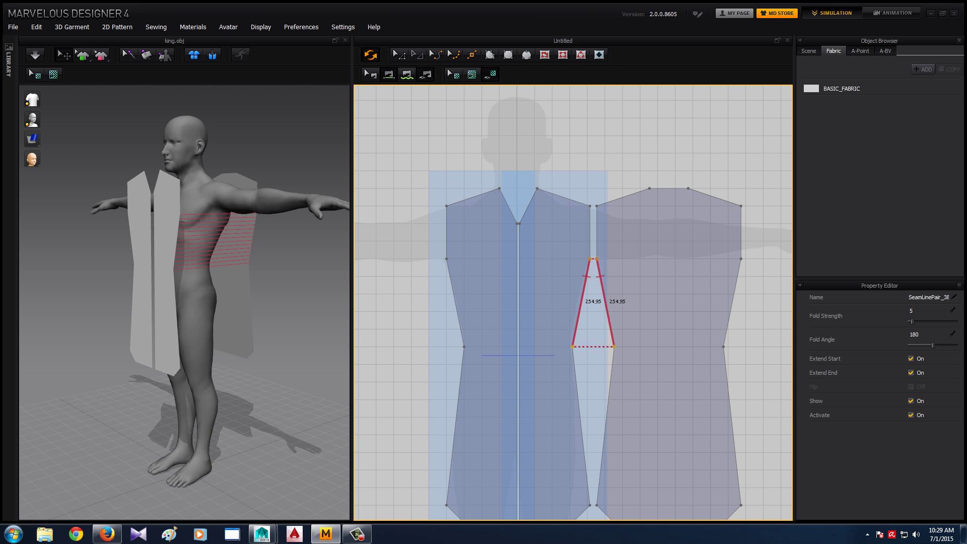
click(581, 423)
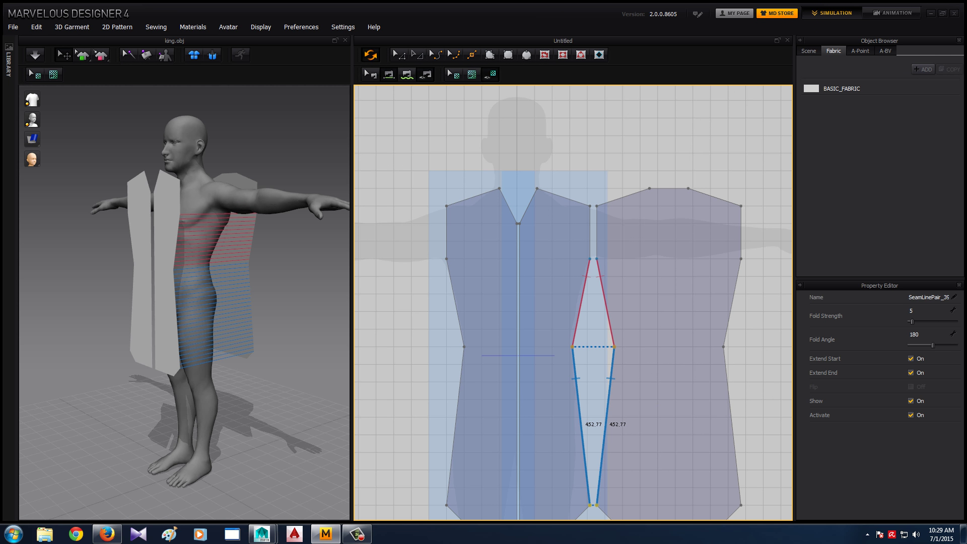
click(732, 423)
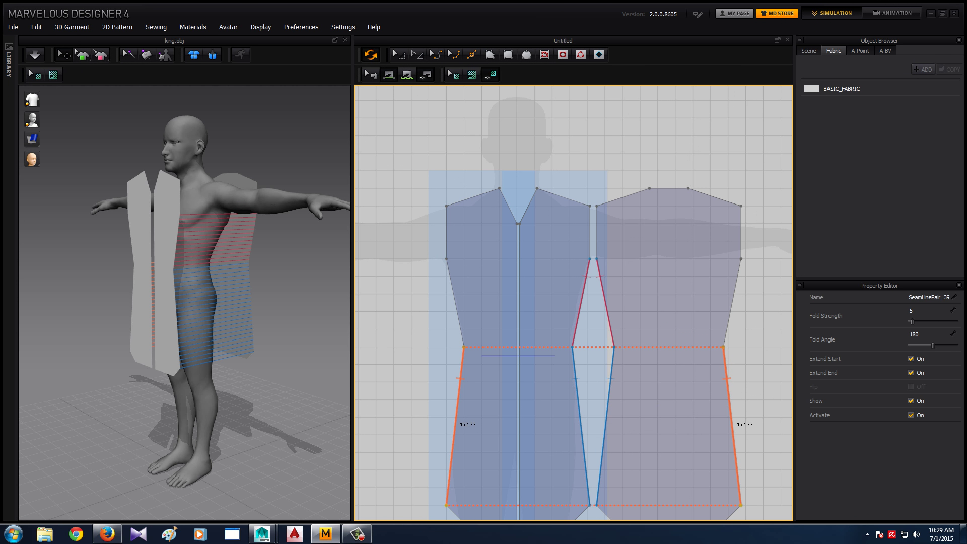
click(455, 303)
click(733, 302)
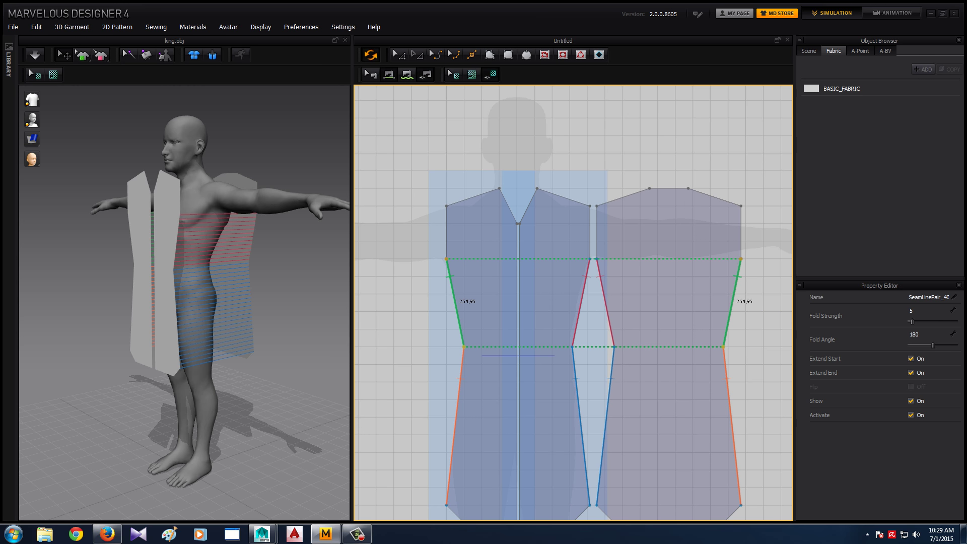
key(2)
right_drag(226, 302, 166, 302)
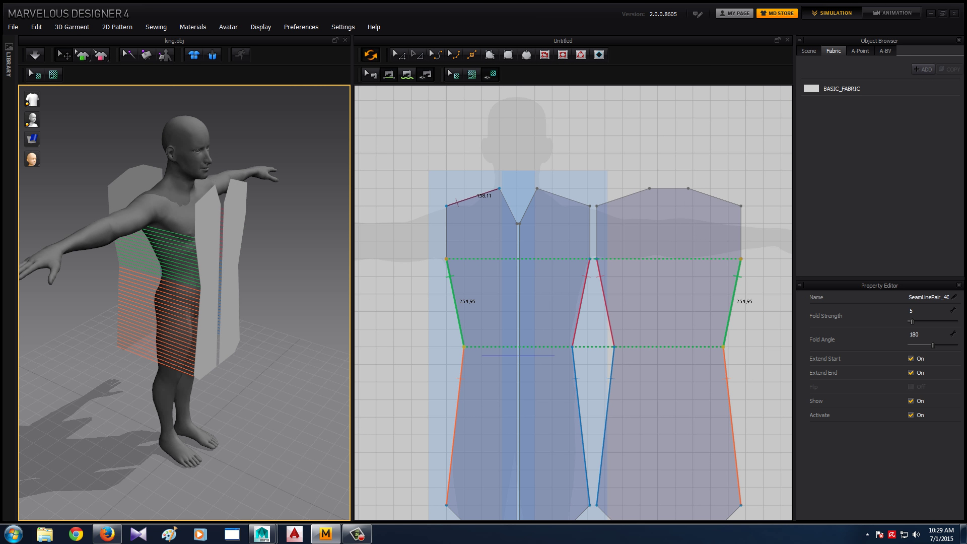
Sew the outer and neck-side shoulder seams, then simulate the drape on the avatar
click(473, 197)
click(732, 203)
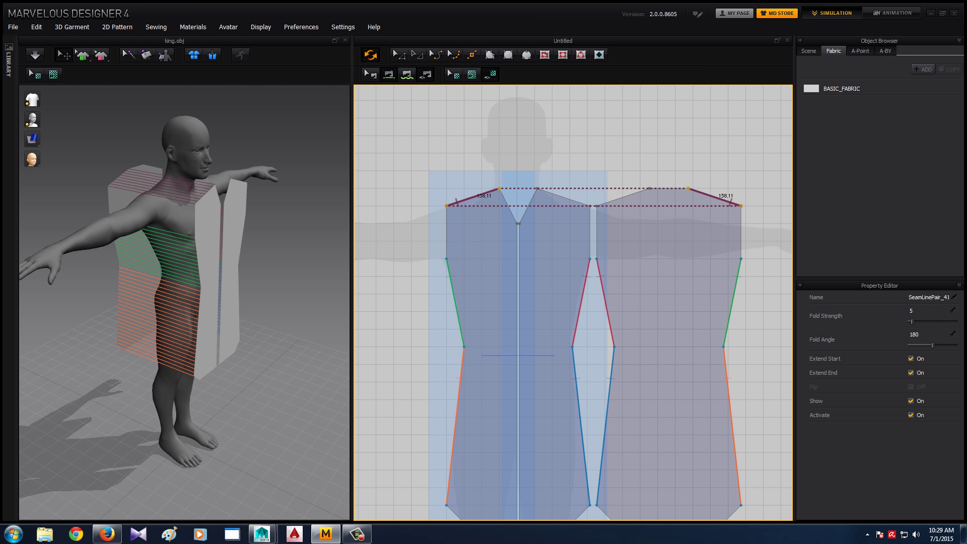
click(564, 197)
click(623, 196)
key(2)
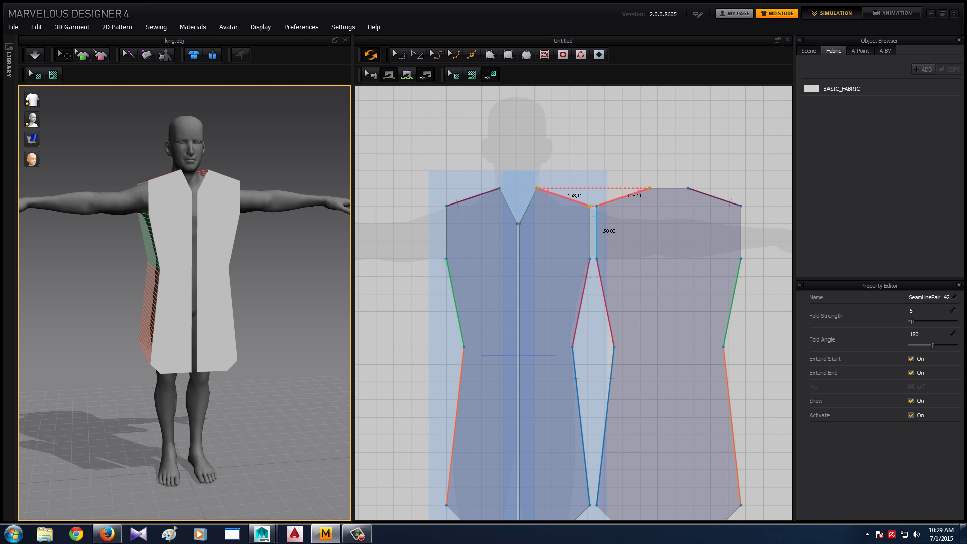
click(650, 189)
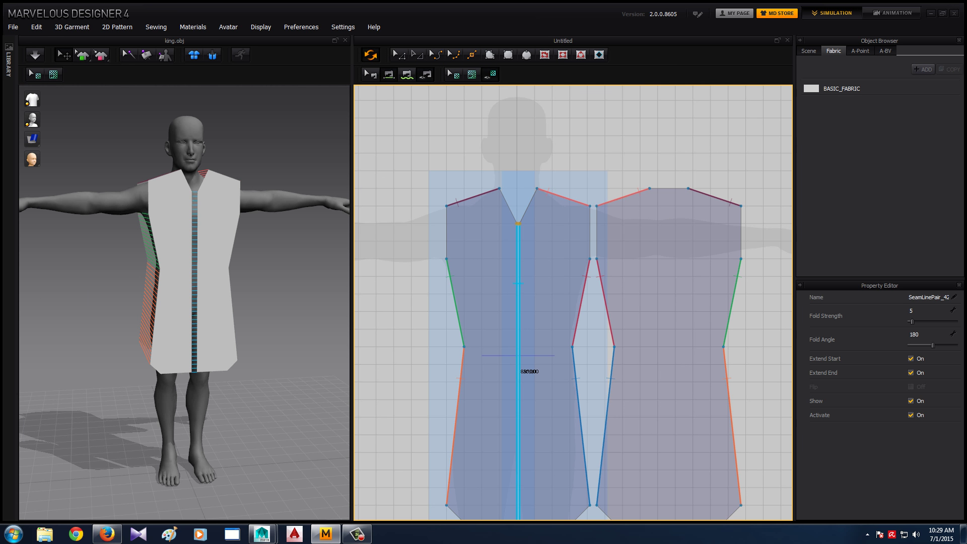
key(space)
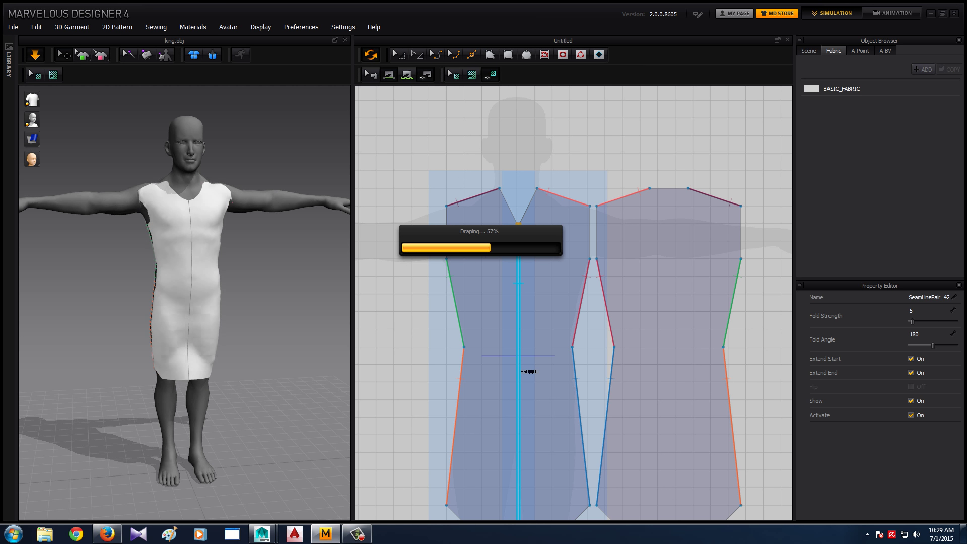
right_drag(227, 302, 35, 302)
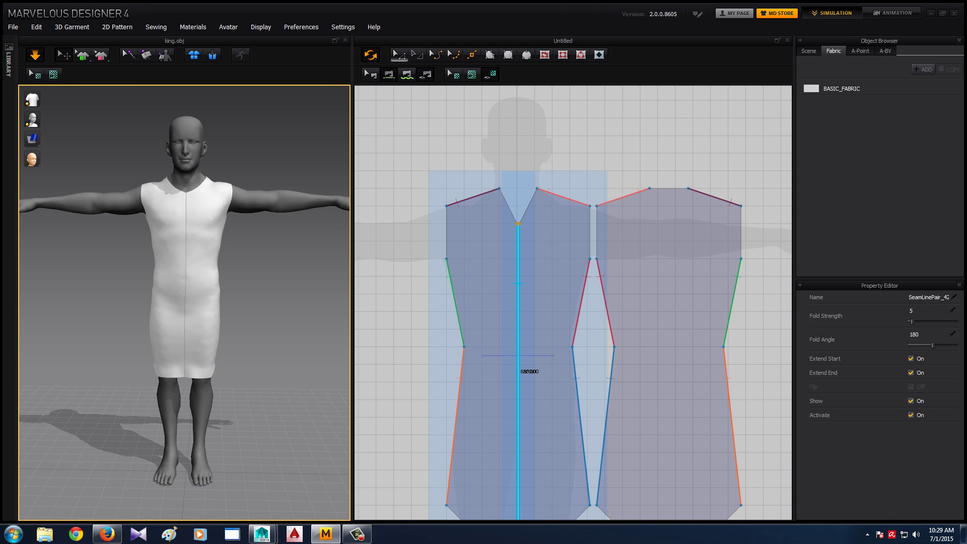
click(730, 453)
right_drag(569, 403, 590, 300)
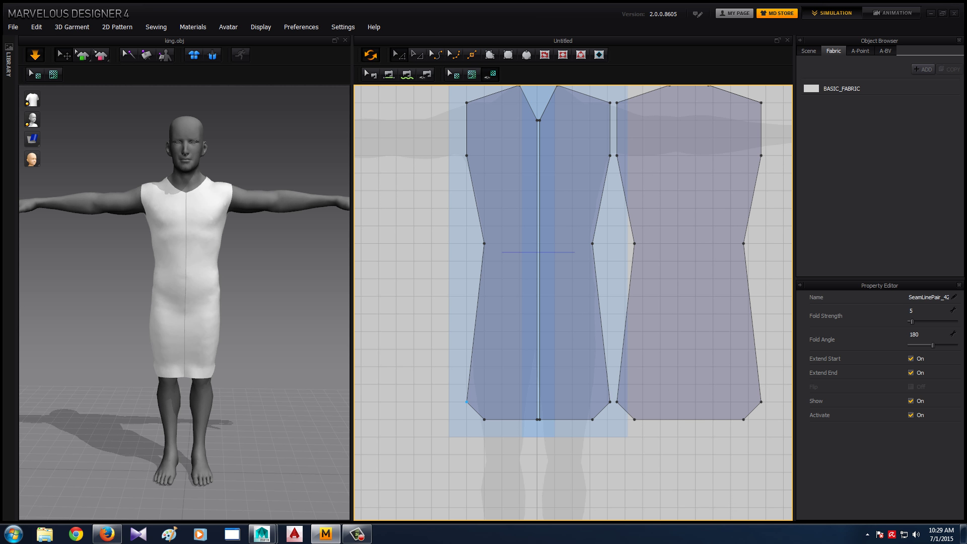
Push the lower hem corner edges of the front and back panels outward
click(466, 401)
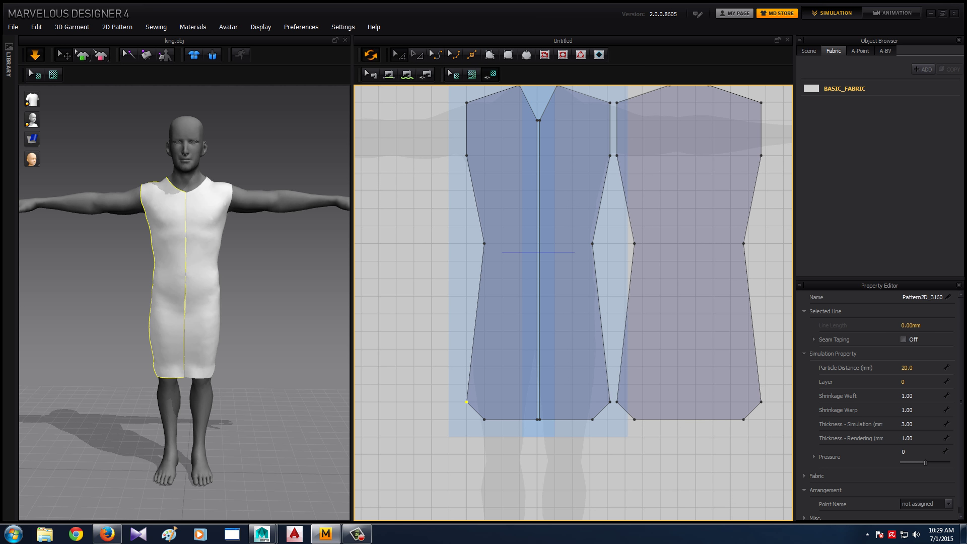
click(475, 410)
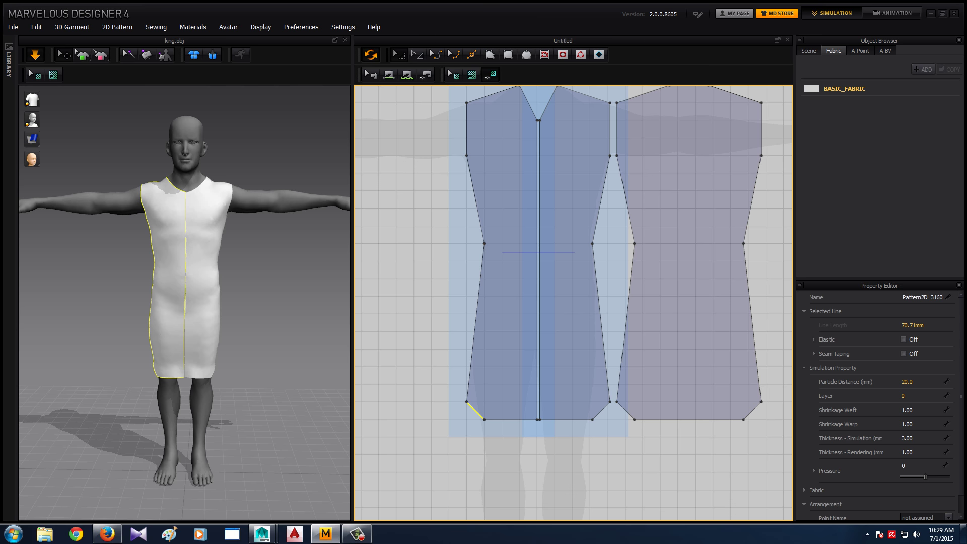
drag(474, 411, 457, 410)
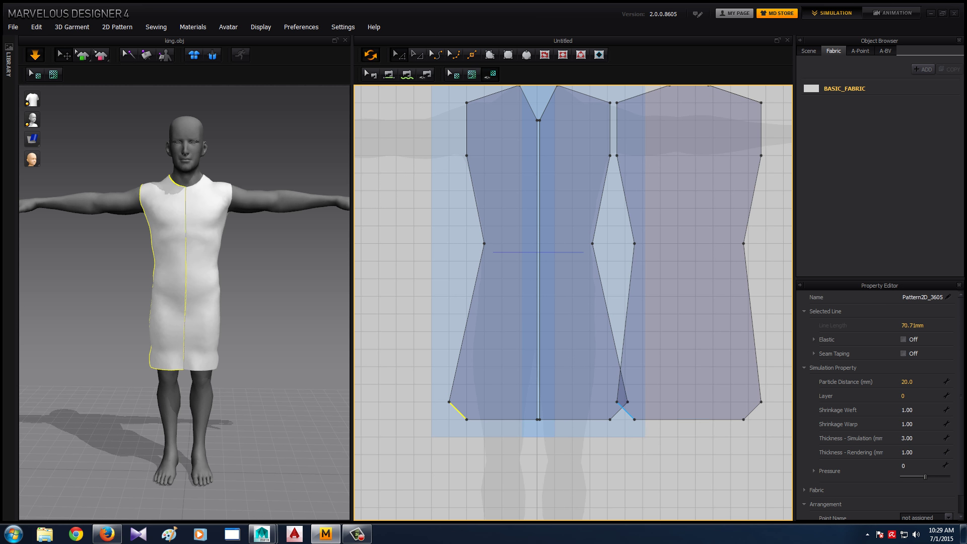
click(625, 410)
drag(625, 410, 614, 411)
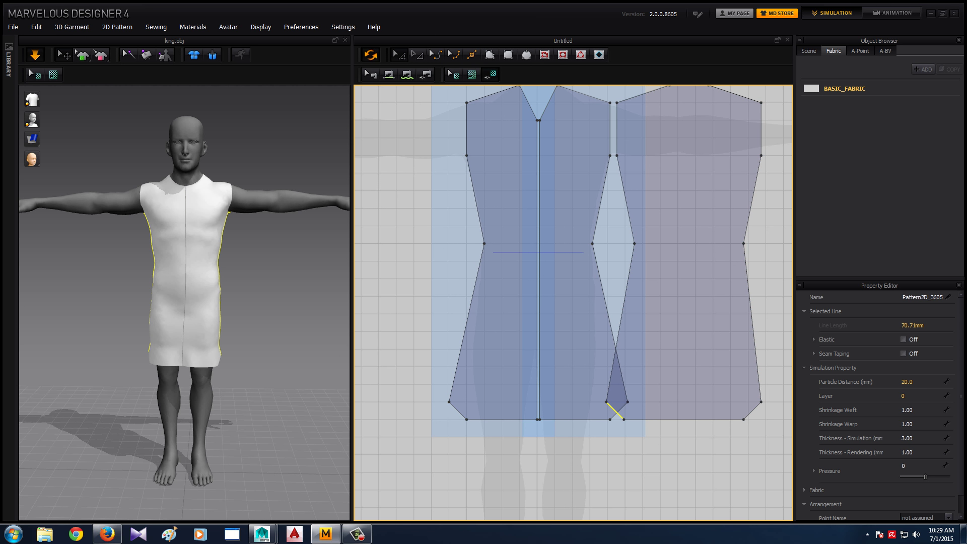
click(752, 410)
drag(751, 410, 763, 410)
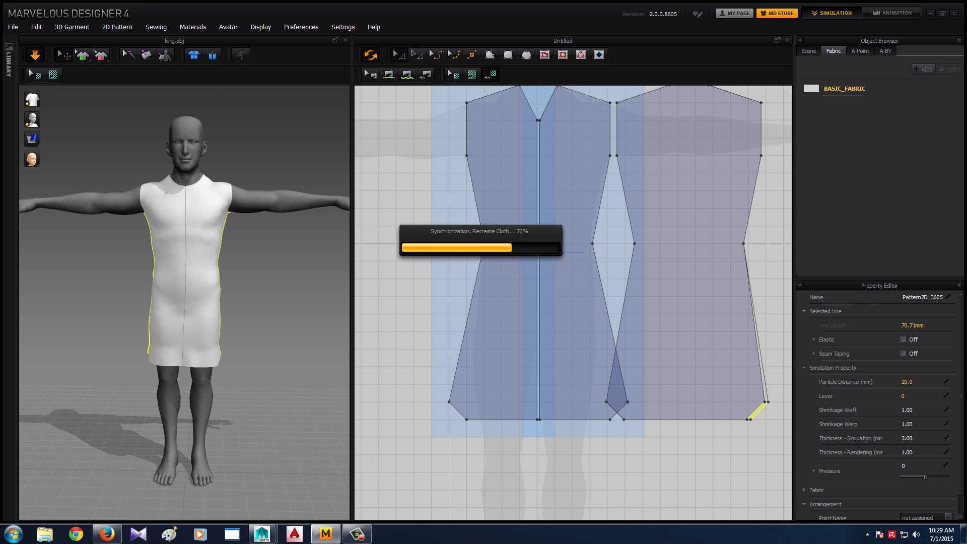
click(282, 252)
right_drag(282, 252, 355, 252)
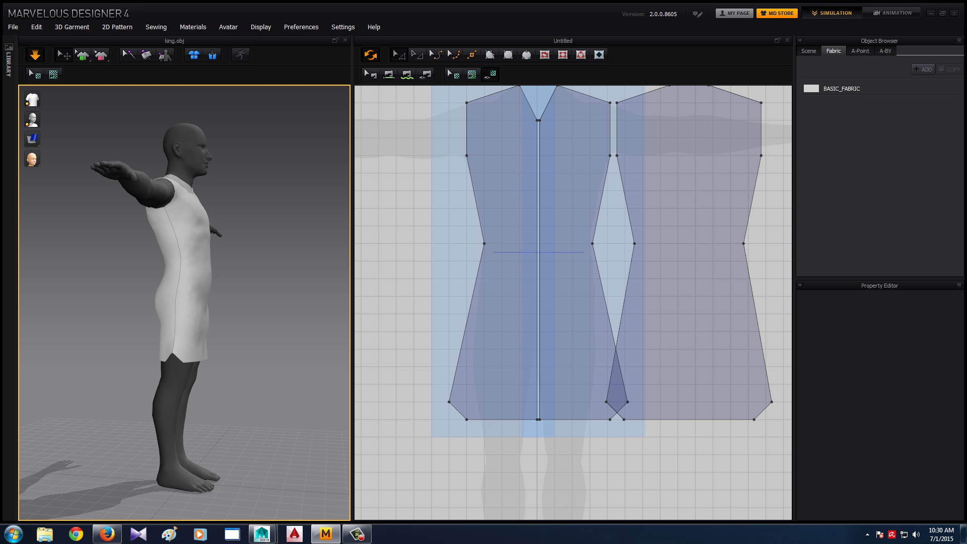
Delete the bottom corner points of the front and back panels, then check the drape in 3D
click(449, 402)
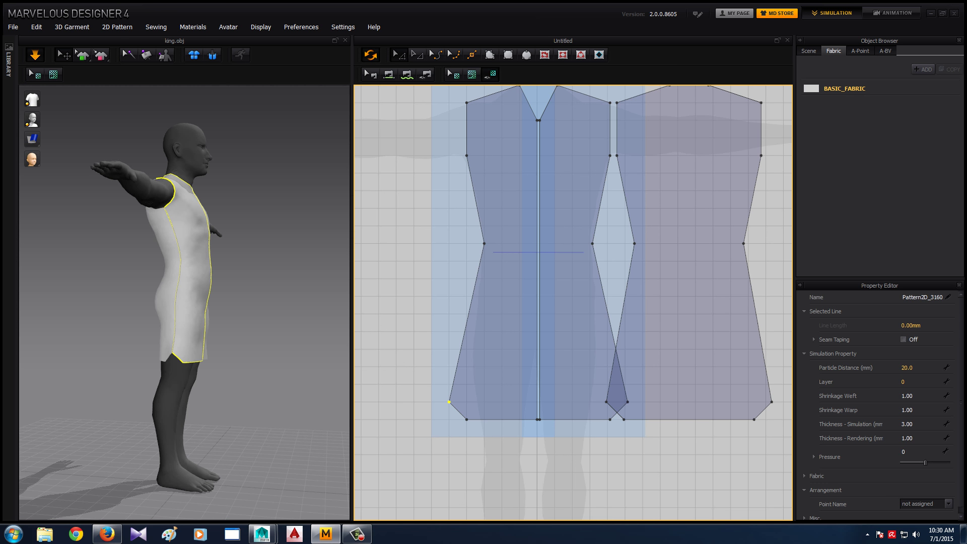
key(Delete)
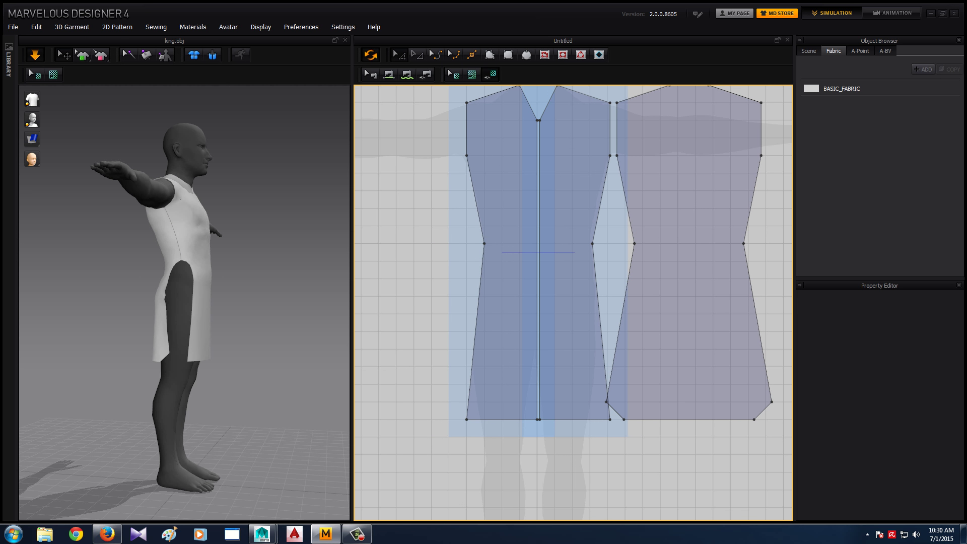
click(772, 401)
key(Delete)
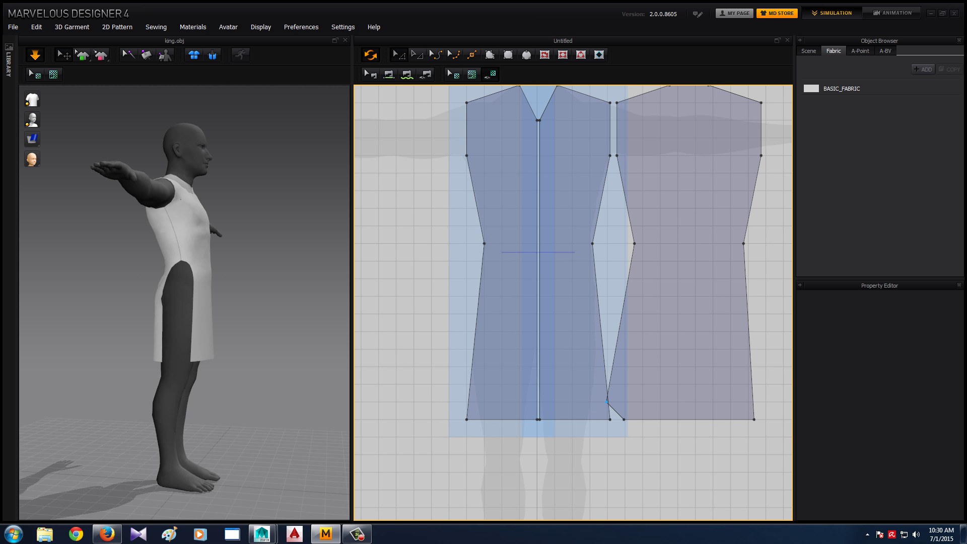
click(607, 401)
key(Delete)
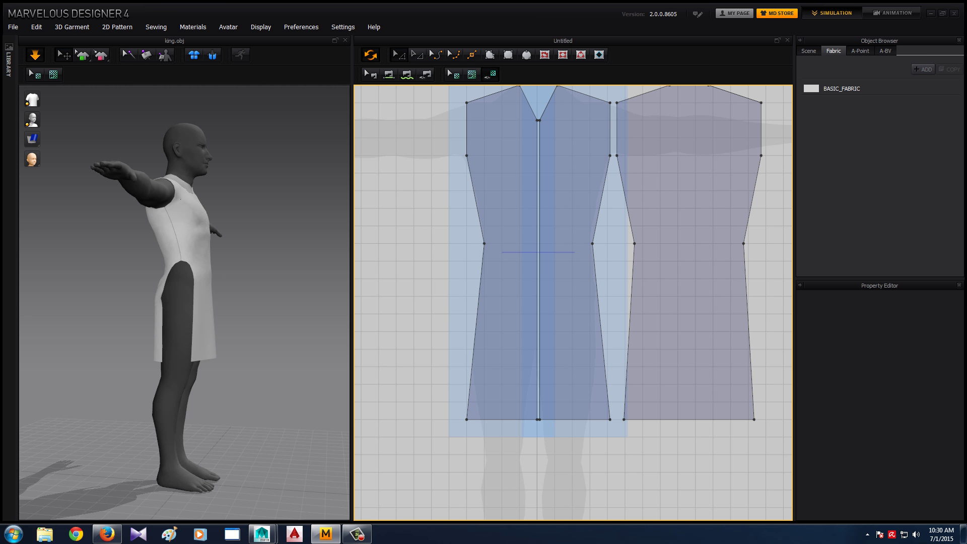
right_drag(151, 302, 242, 302)
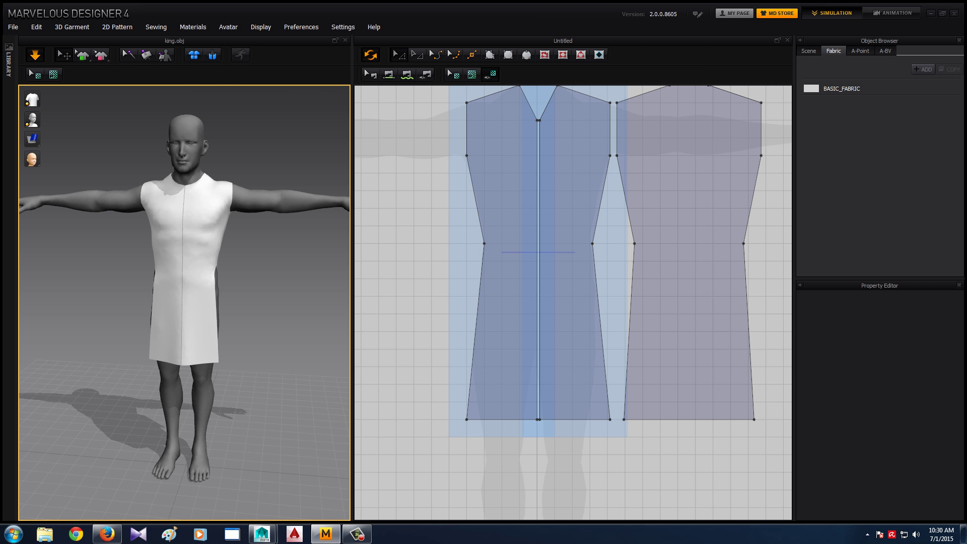
right_drag(241, 302, 166, 302)
click(202, 313)
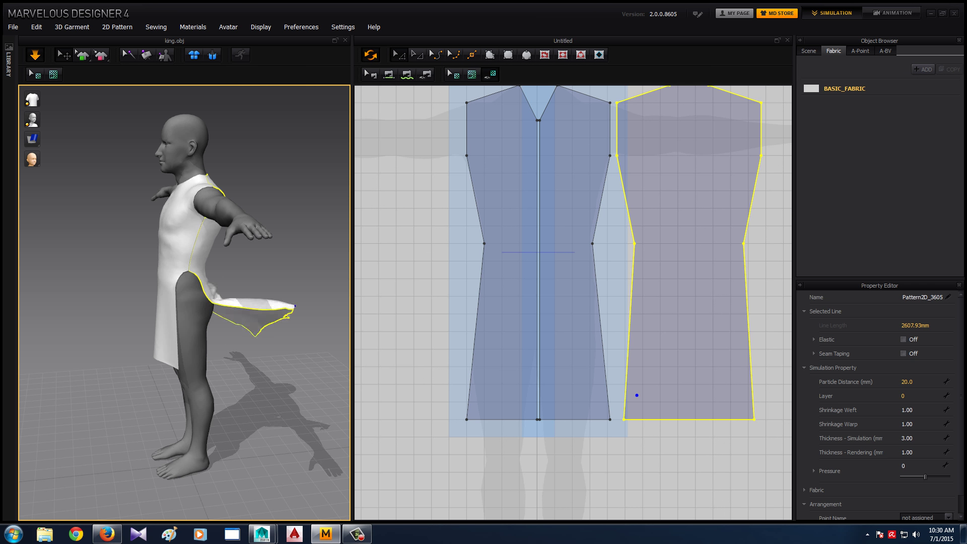
right_drag(146, 343, 221, 342)
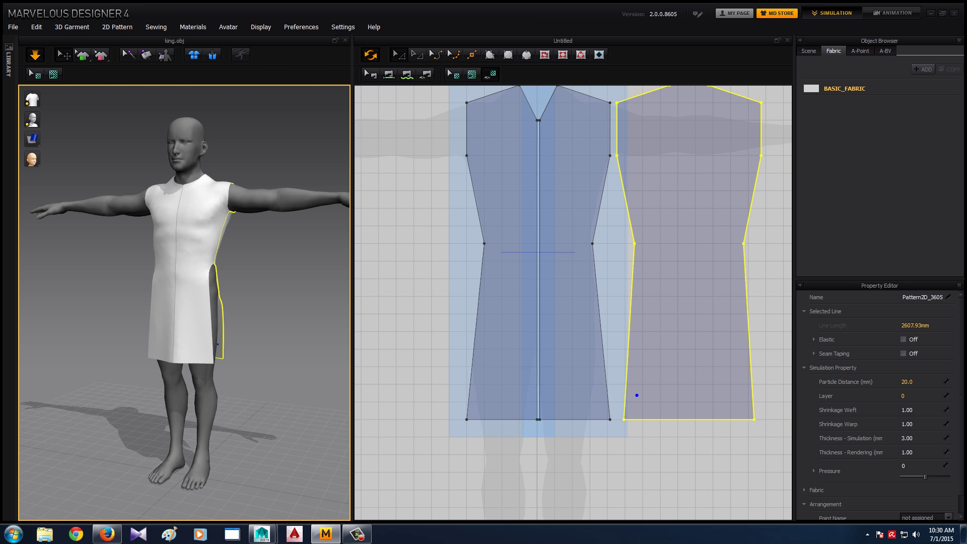
Re-sew the outer and inner lower side edges of front and back, then simulate
key(b)
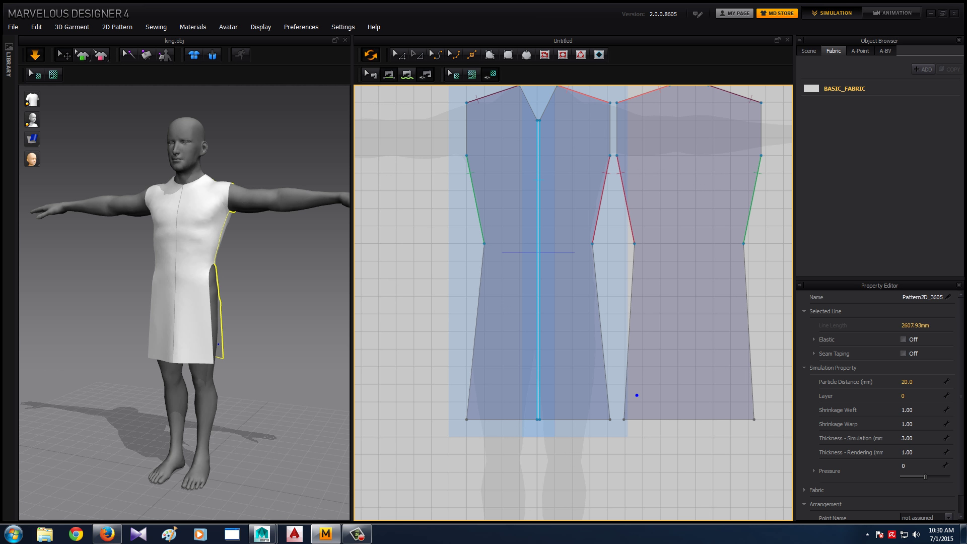
click(475, 330)
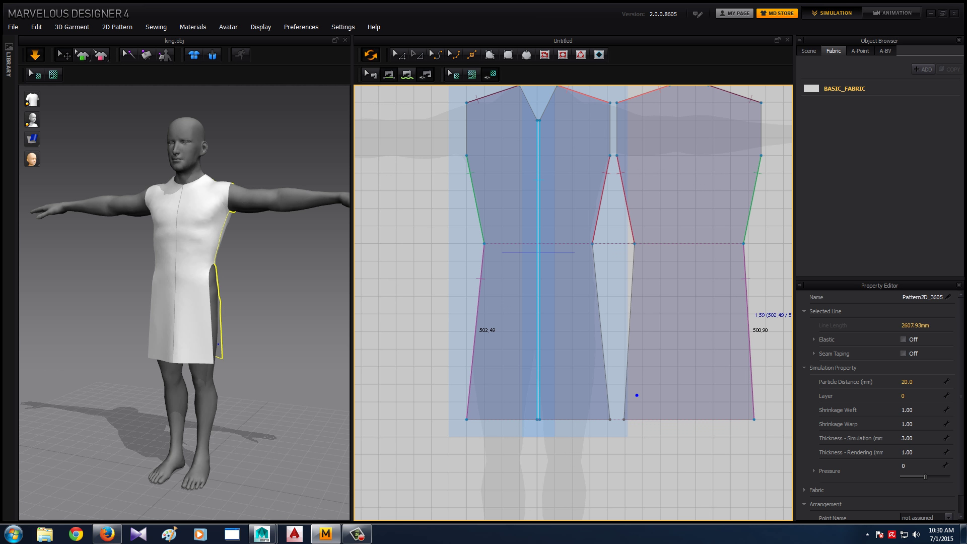
click(748, 328)
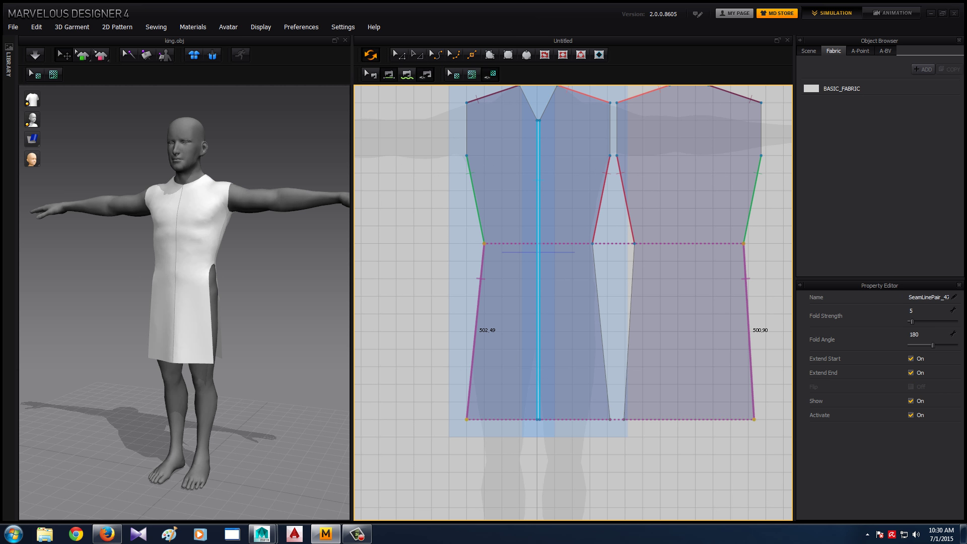
click(601, 330)
click(629, 330)
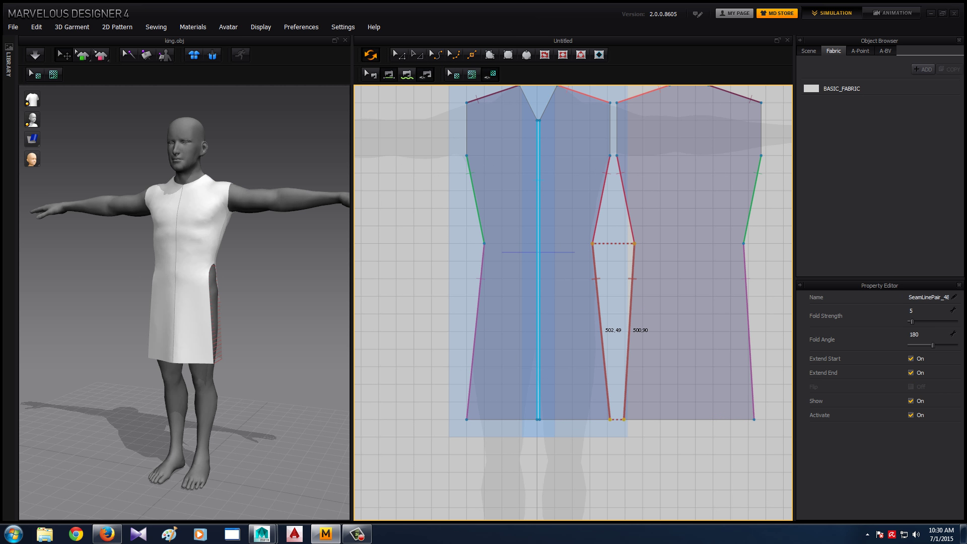
click(35, 54)
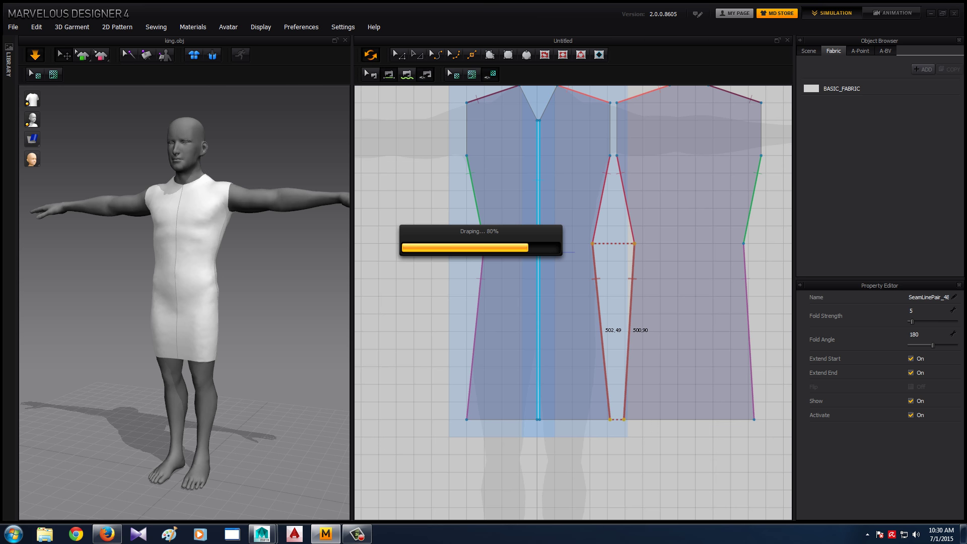
mouse_move(227, 302)
right_down()
mouse_move(152, 302)
mouse_move(237, 303)
right_up()
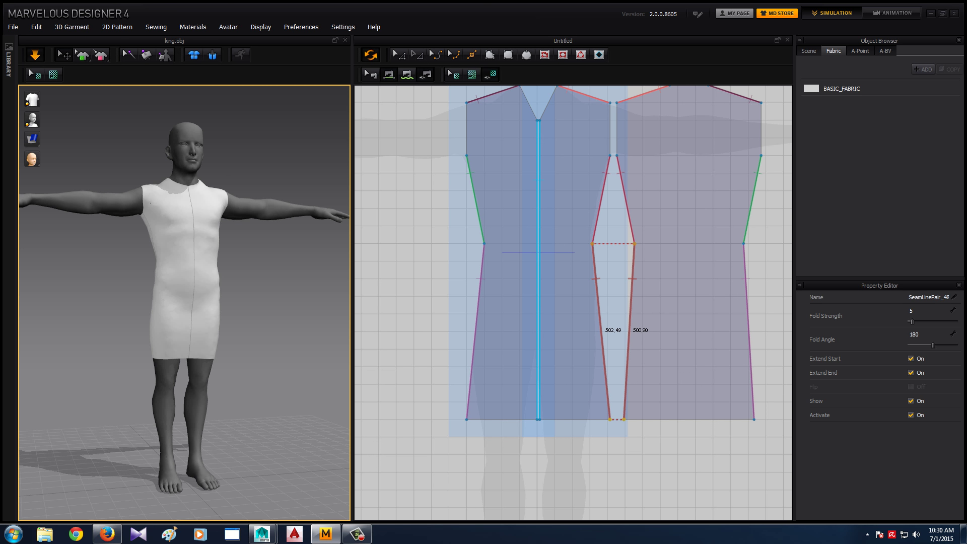
Drag the bottom hem corners of the front and back patterns outward so the lower side edges flare
key(a)
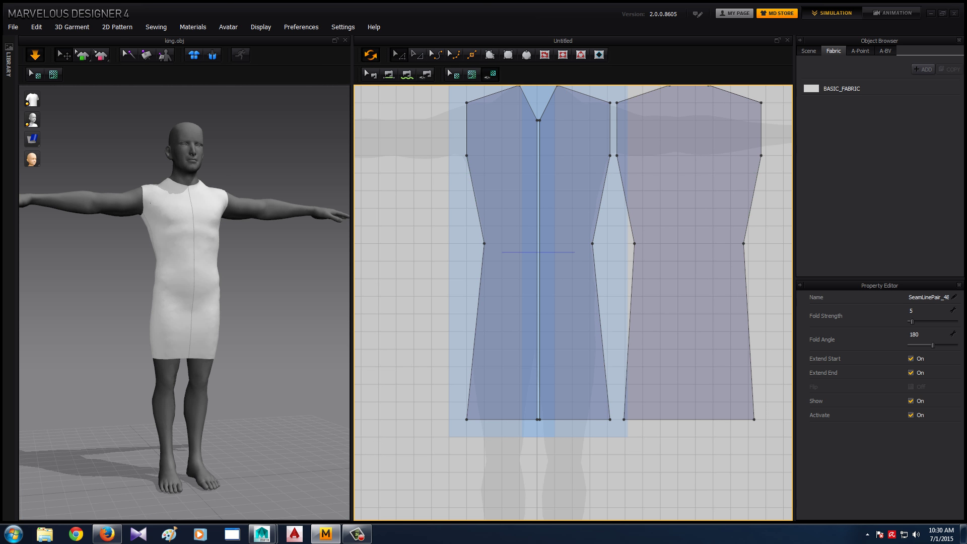
click(475, 332)
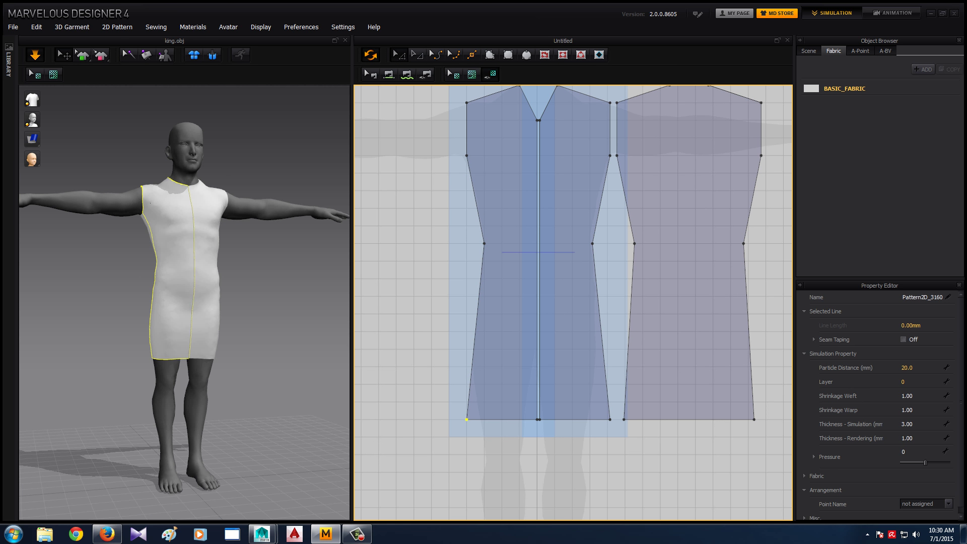
drag(466, 419, 452, 419)
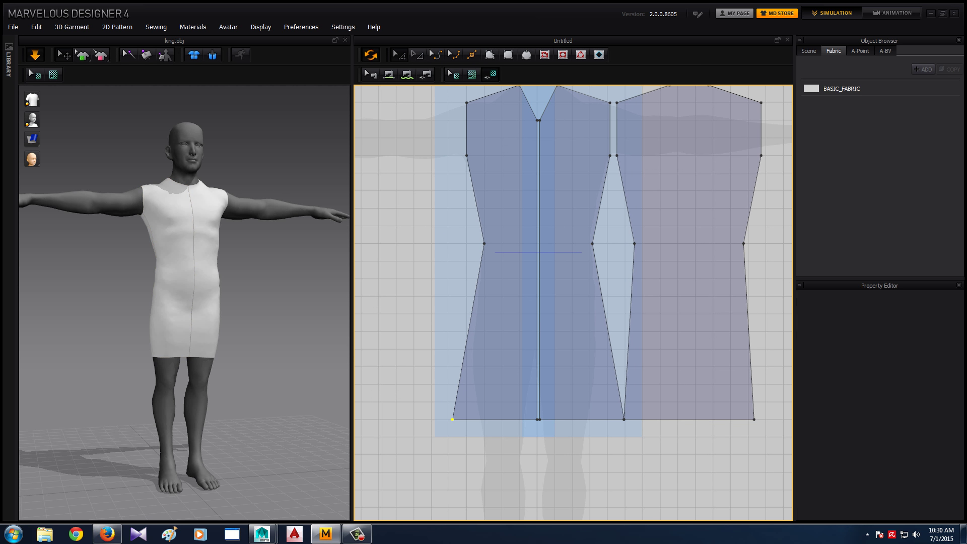
drag(754, 419, 771, 419)
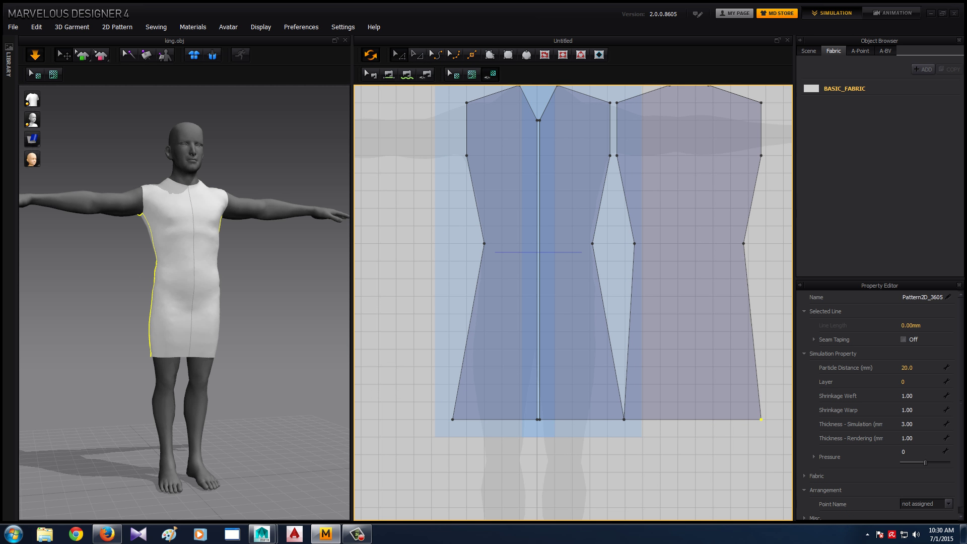
key(Escape)
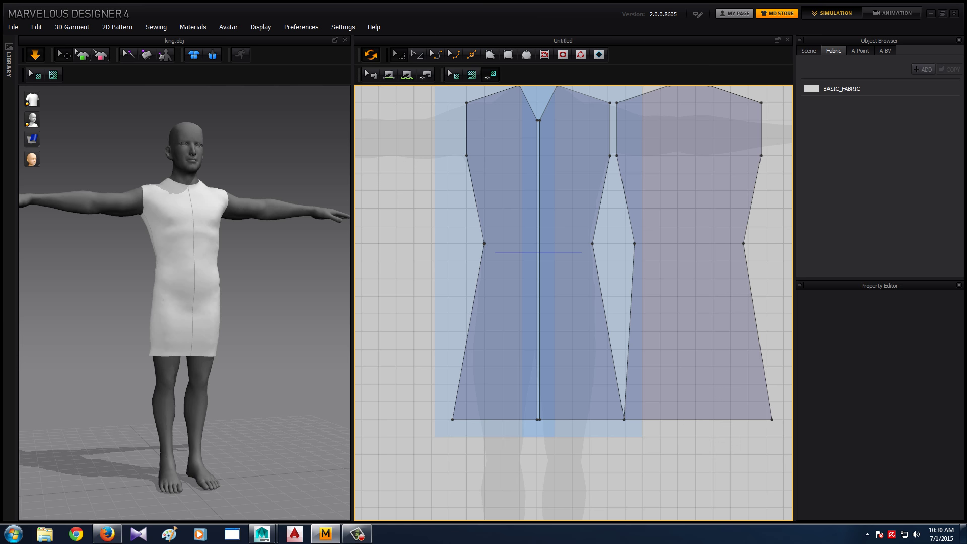
drag(624, 419, 612, 419)
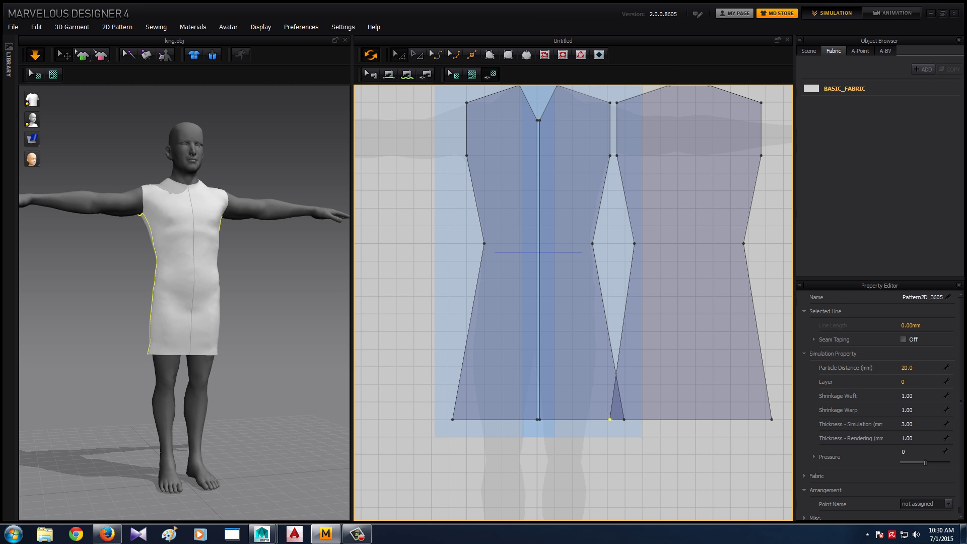
key(Escape)
right_drag(252, 302, 63, 295)
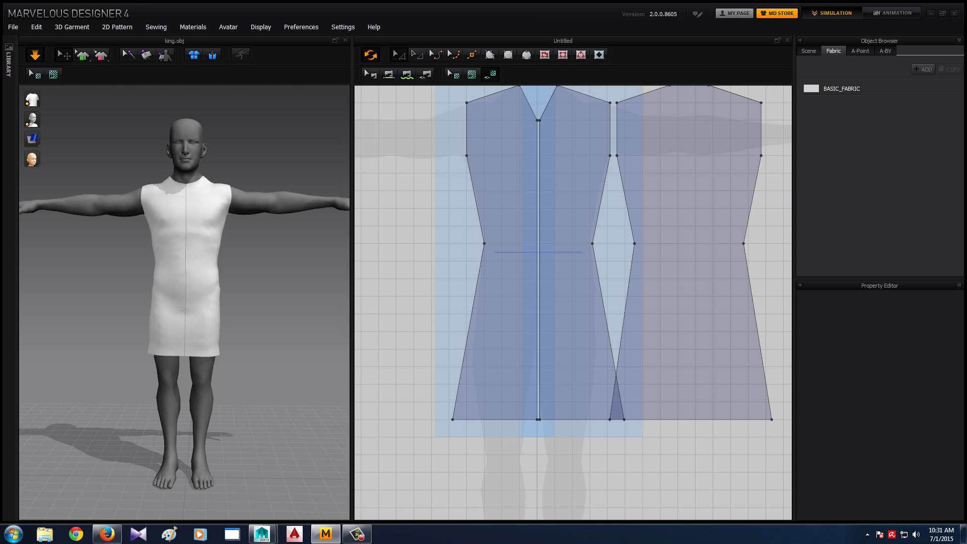
Lower the front V-neck point for a deeper neckline and inspect the draped tunic in 3D
right_drag(478, 272, 464, 368)
click(464, 368)
click(524, 219)
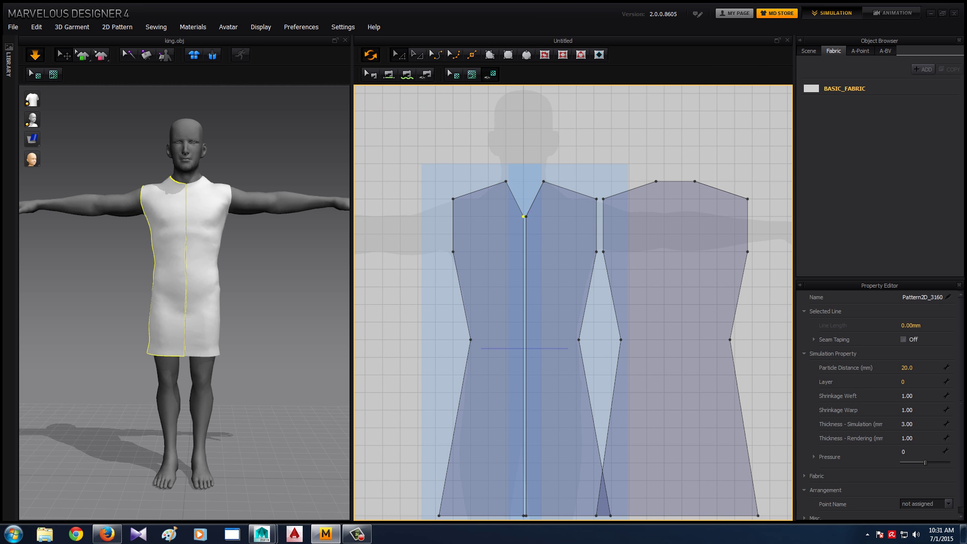
drag(524, 219, 525, 230)
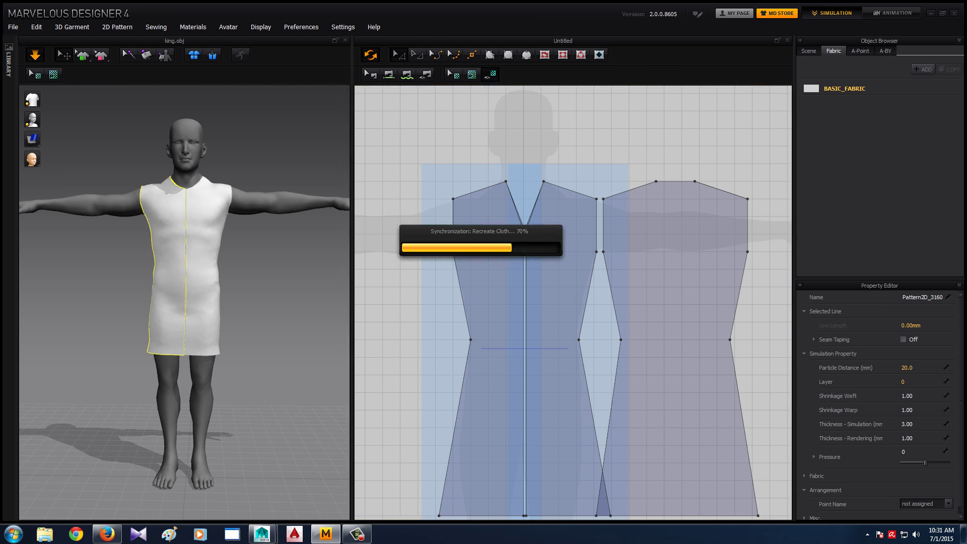
key(Escape)
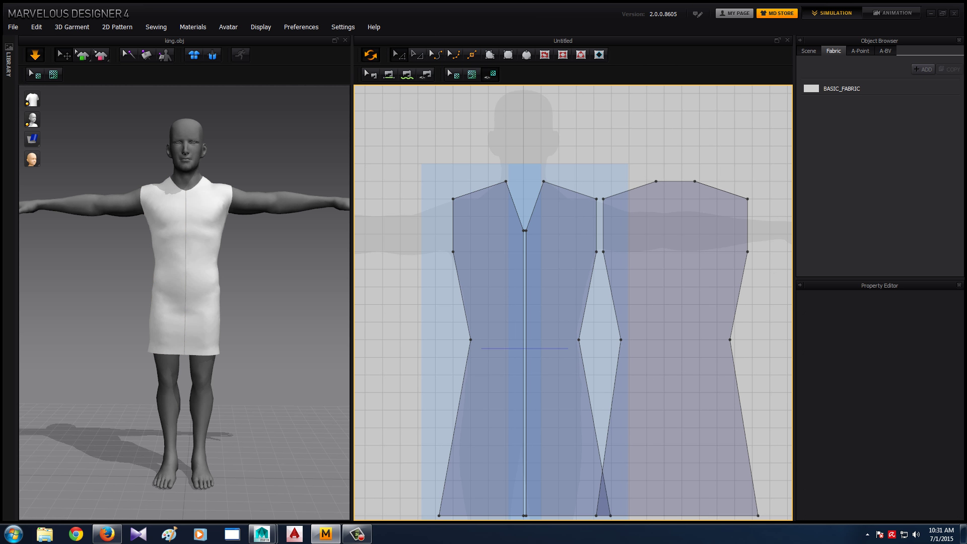
right_drag(126, 302, 327, 302)
right_drag(252, 302, 126, 302)
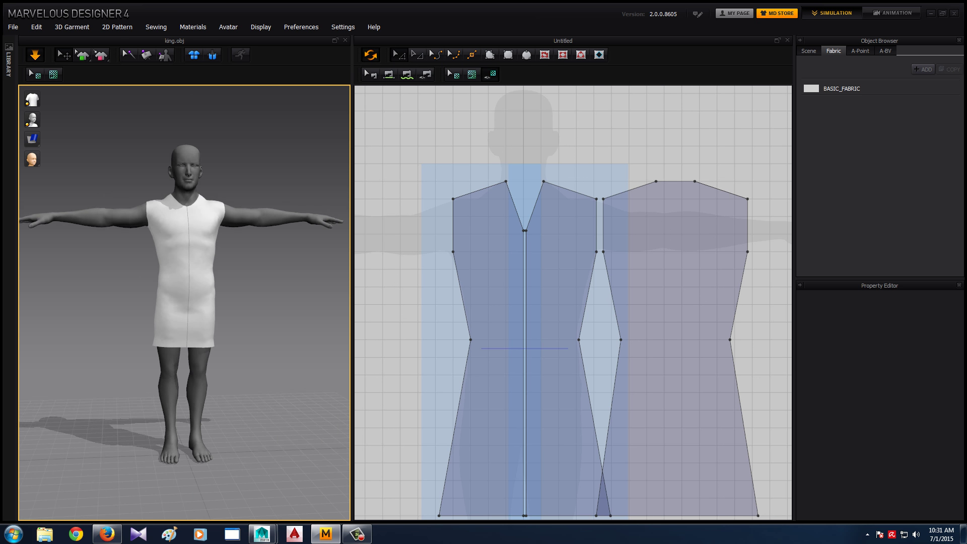
scroll(184, 302, down, 2)
scroll(416, 322, up, 2)
scroll(418, 321, down, 1)
scroll(418, 321, down, 1)
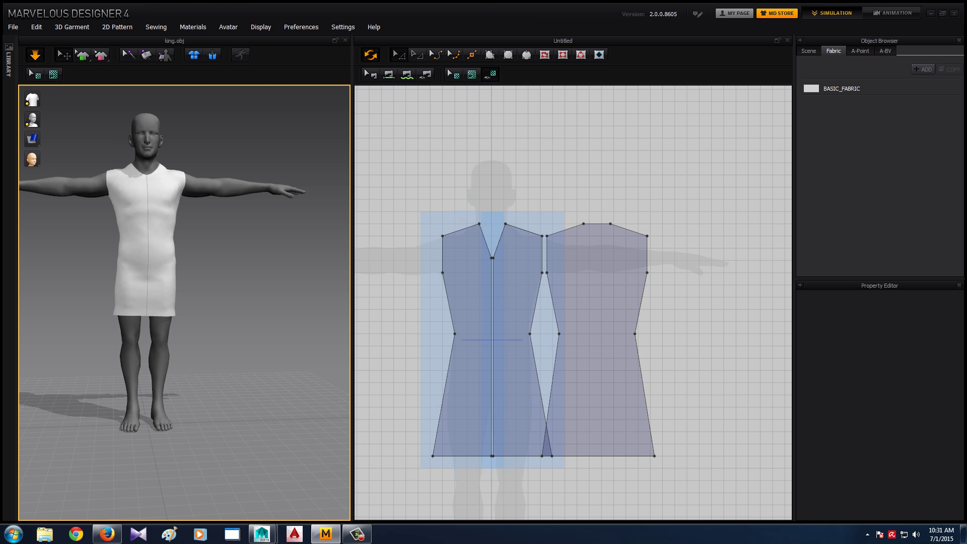
Ease the waist points of the front and back panels slightly outward
drag(455, 334, 451, 334)
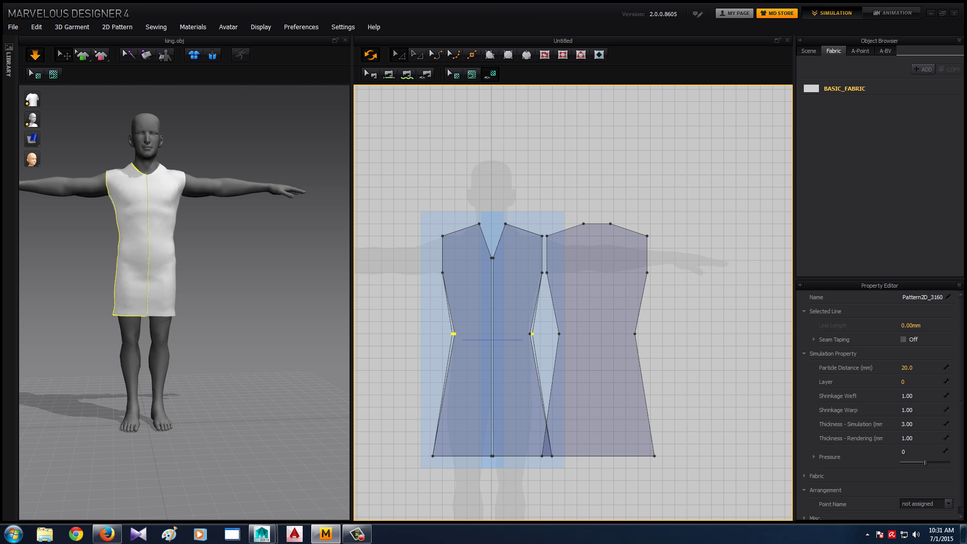
drag(558, 334, 554, 333)
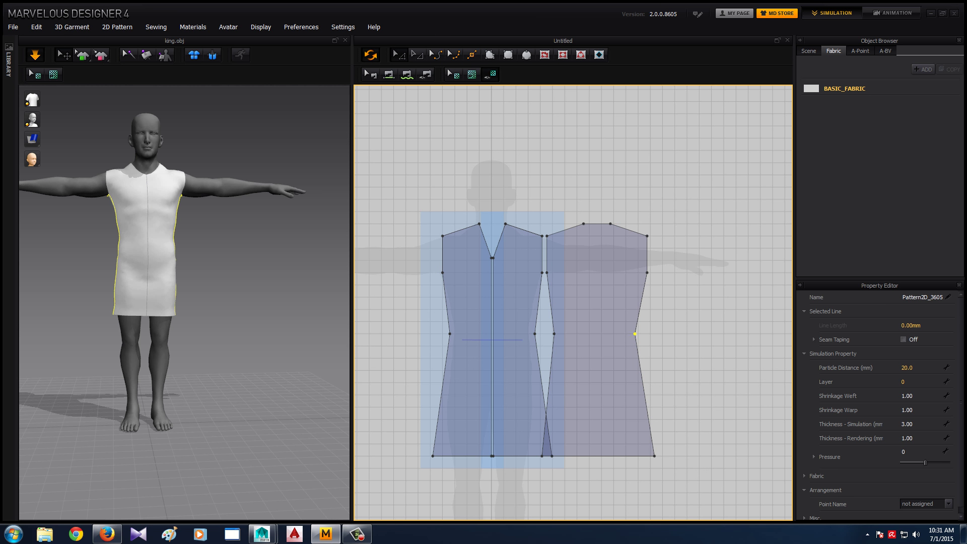
drag(635, 333, 640, 334)
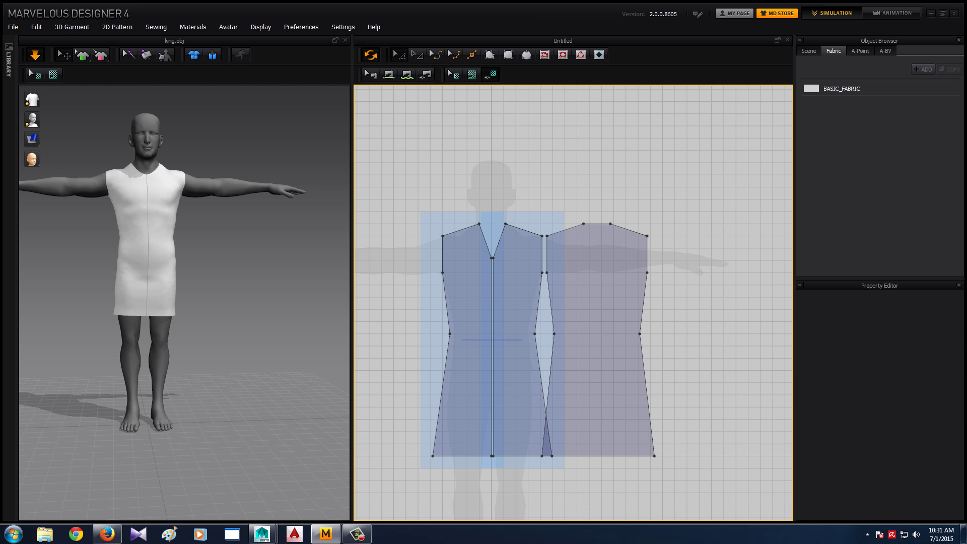
right_drag(226, 252, 126, 251)
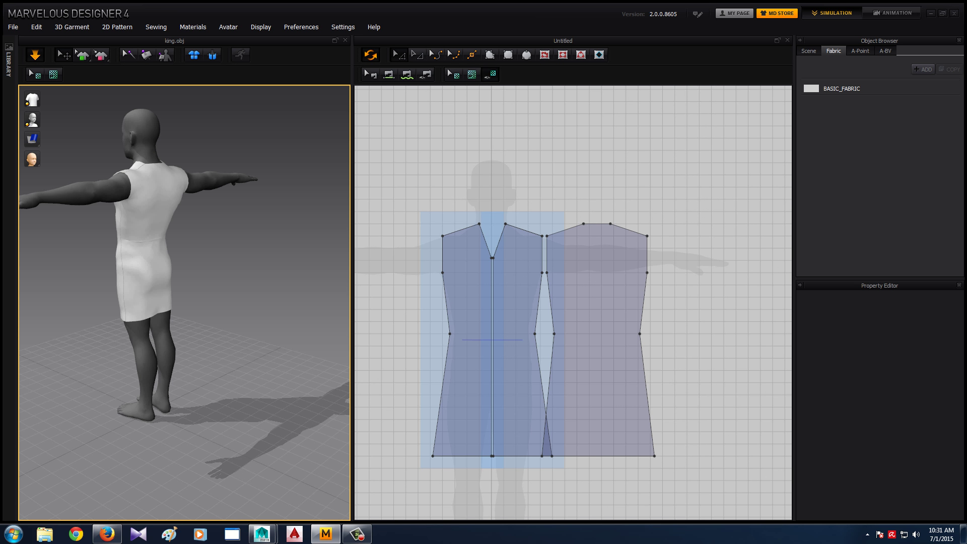
Tug the back hem so the tunic resettles evenly, finishing on a front view
click(582, 352)
key(8)
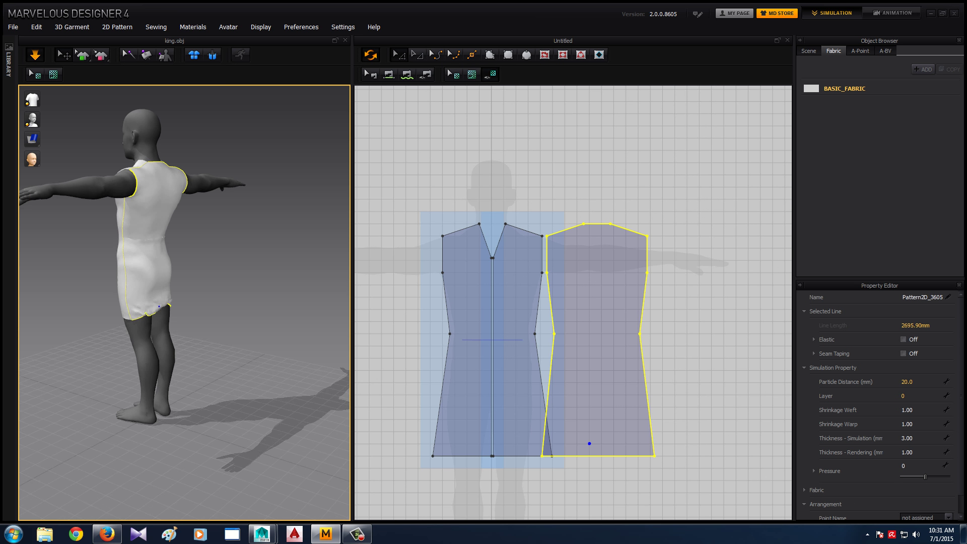
drag(160, 305, 132, 269)
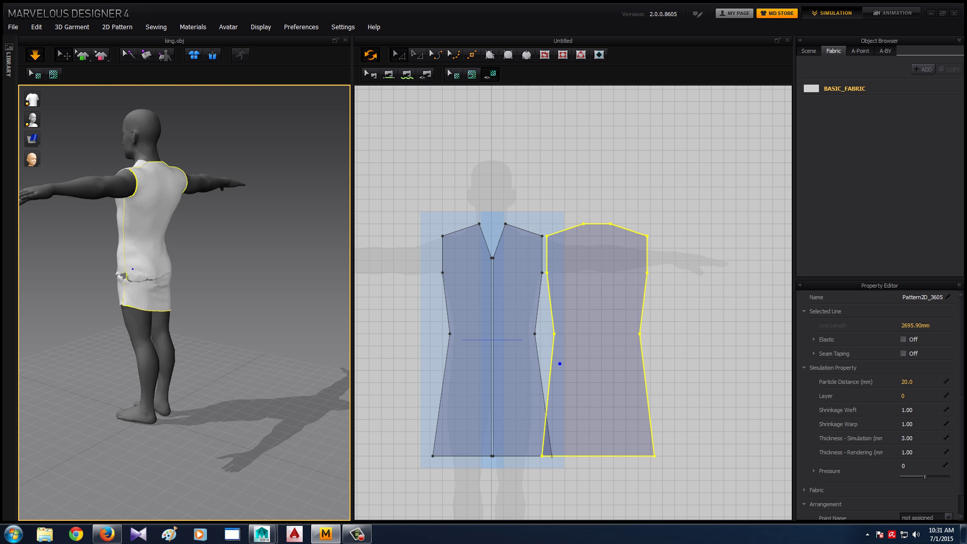
click(558, 442)
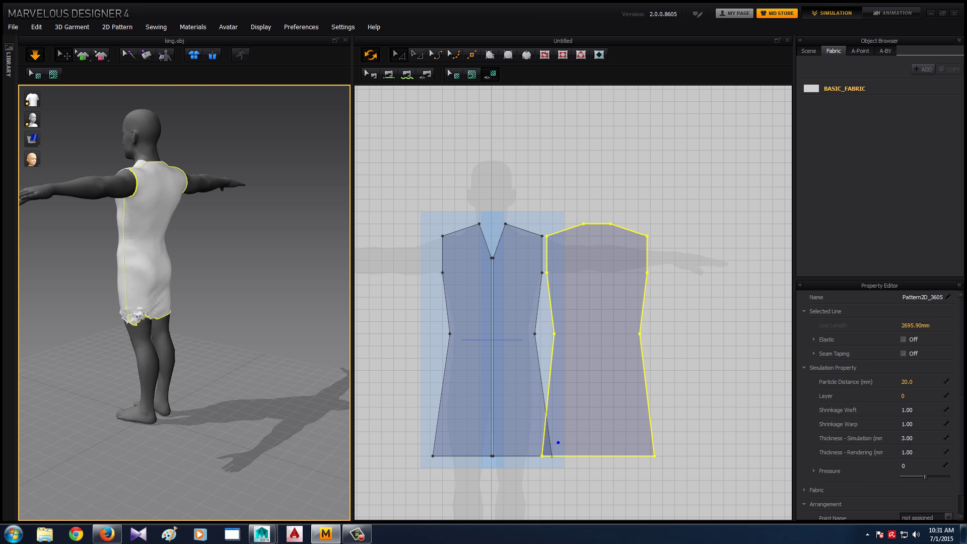
key(Escape)
click(558, 442)
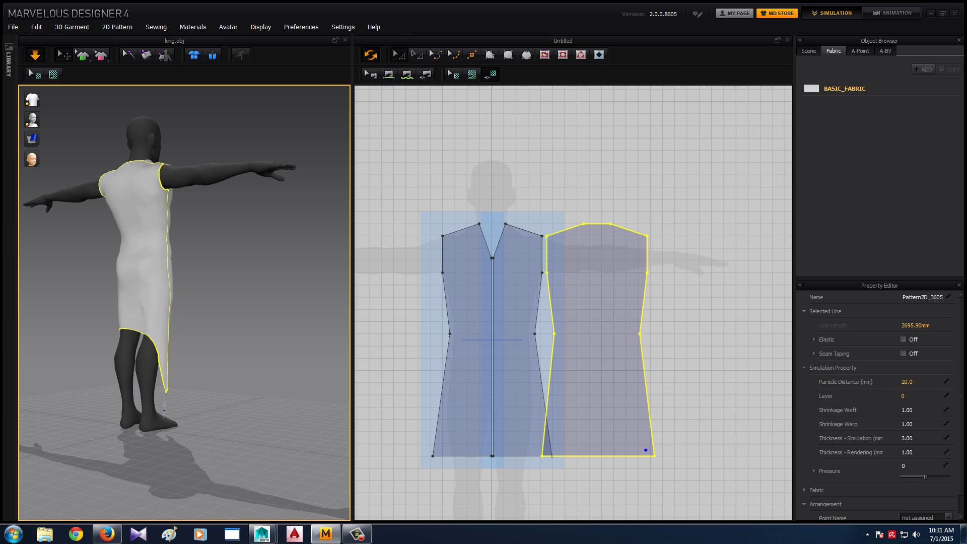
key(Escape)
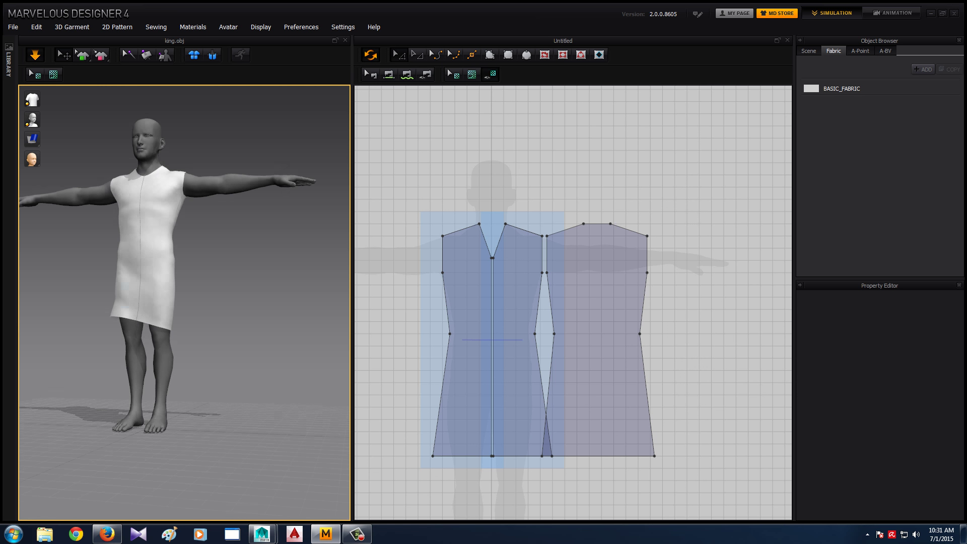
click(440, 442)
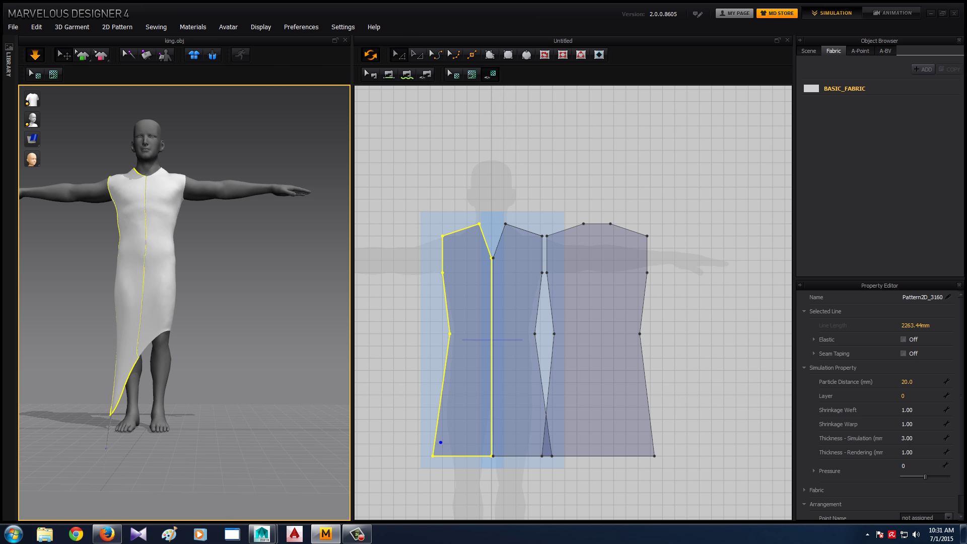
key(Escape)
right_drag(226, 302, 125, 302)
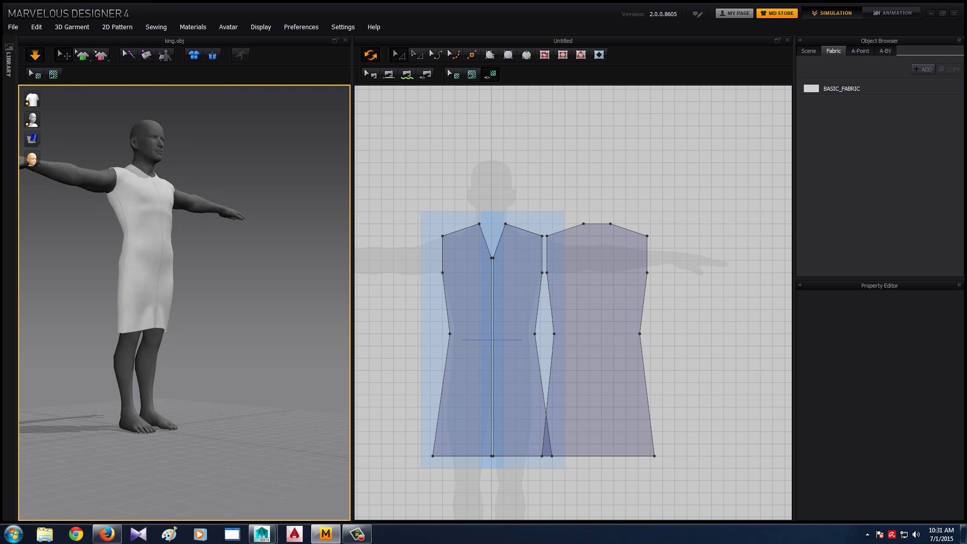
key(2)
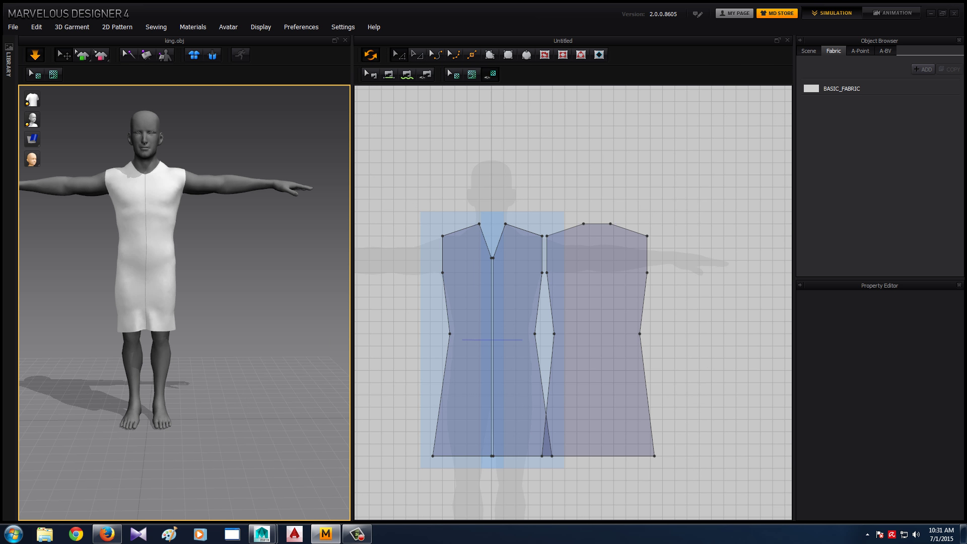
Marquee-select the front and back dress patterns, freeze them, and frame the hem area
scroll(600, 171, down, 5)
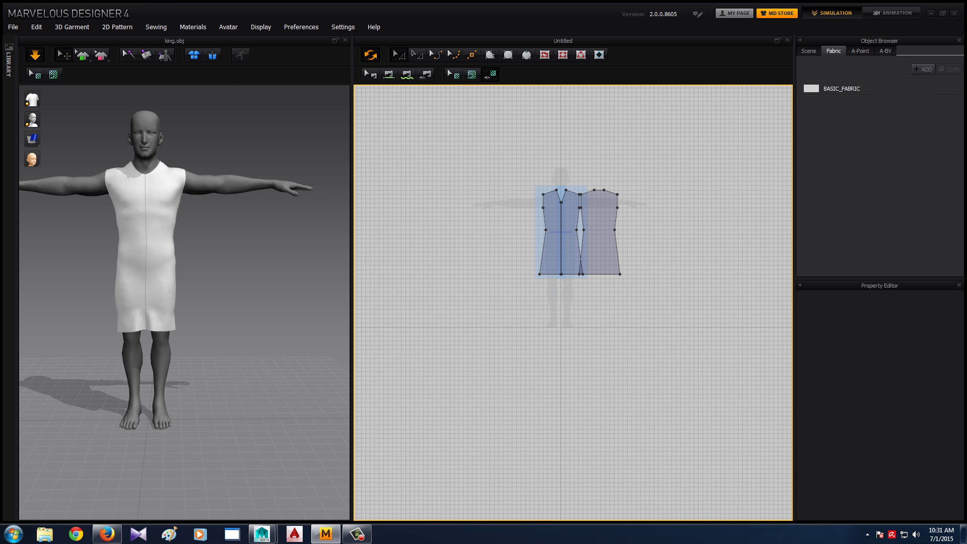
scroll(566, 168, up, 3)
scroll(567, 169, up, 1)
scroll(567, 169, down, 2)
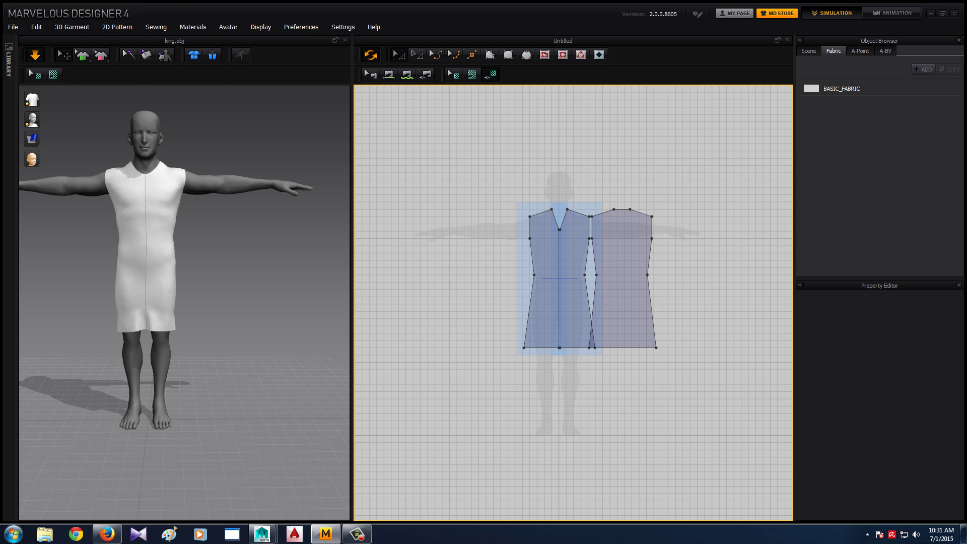
key(a)
drag(496, 182, 578, 288)
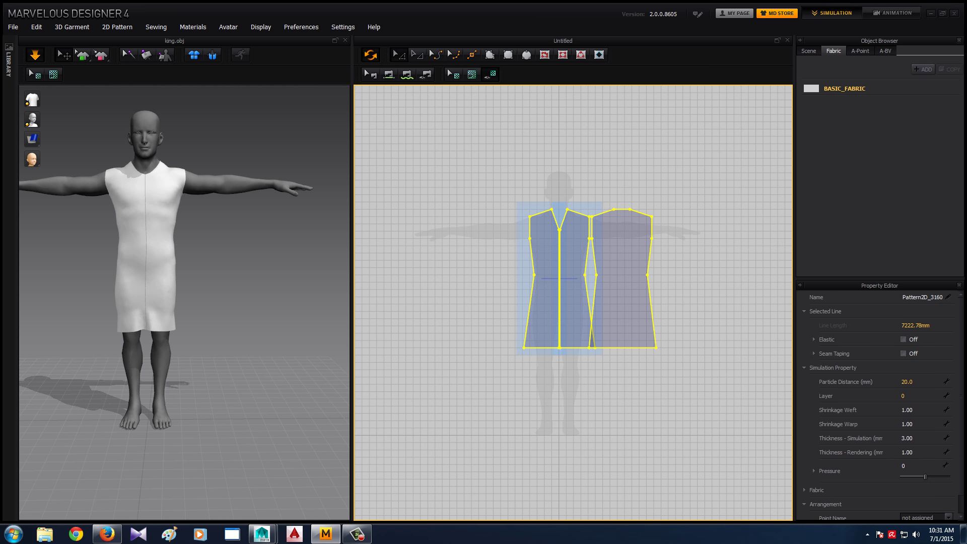
right_click(139, 212)
click(167, 38)
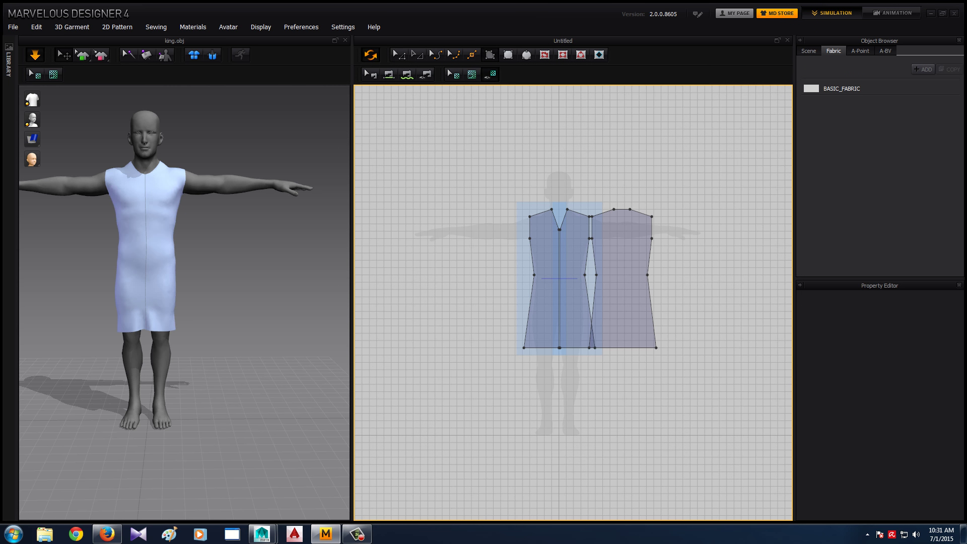
scroll(525, 219, up, 4)
middle_drag(604, 403, 523, 176)
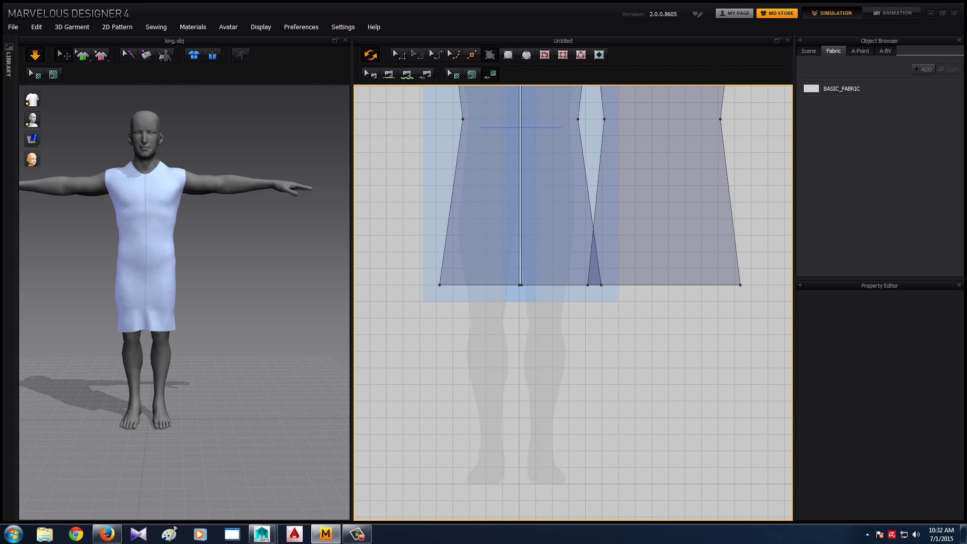
Slide the coat pattern pieces right, off the avatar silhouette, and zoom onto the legs
scroll(444, 208, down, 2)
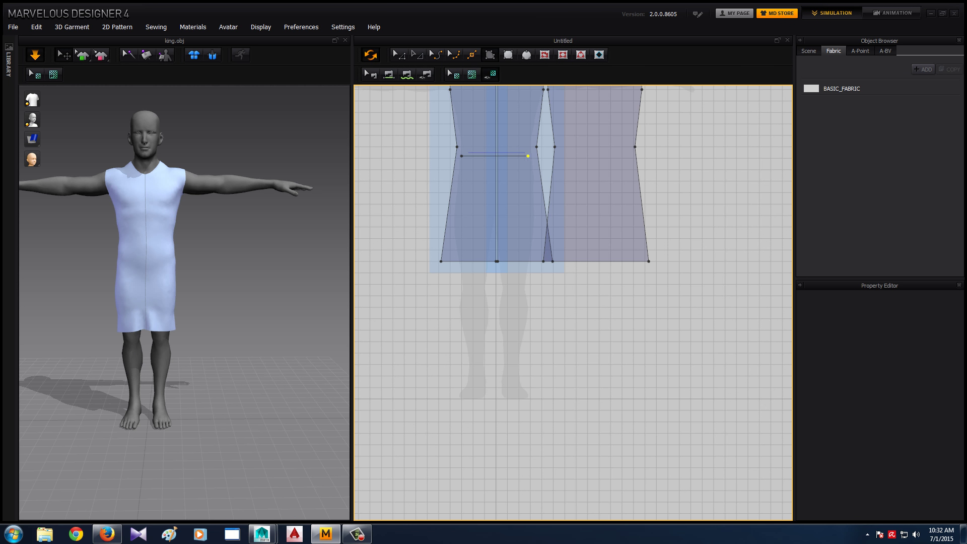
key(Escape)
key(ctrl+a)
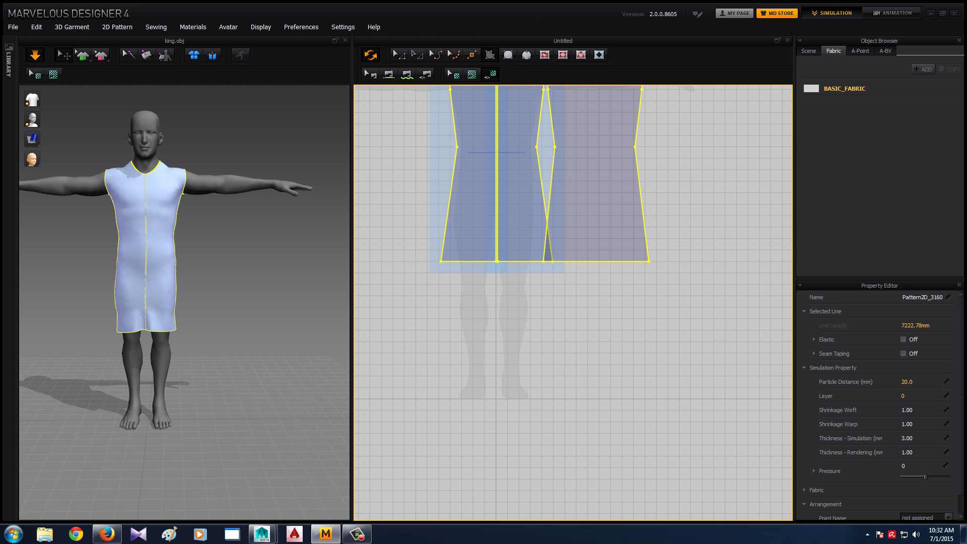
scroll(542, 233, down, 4)
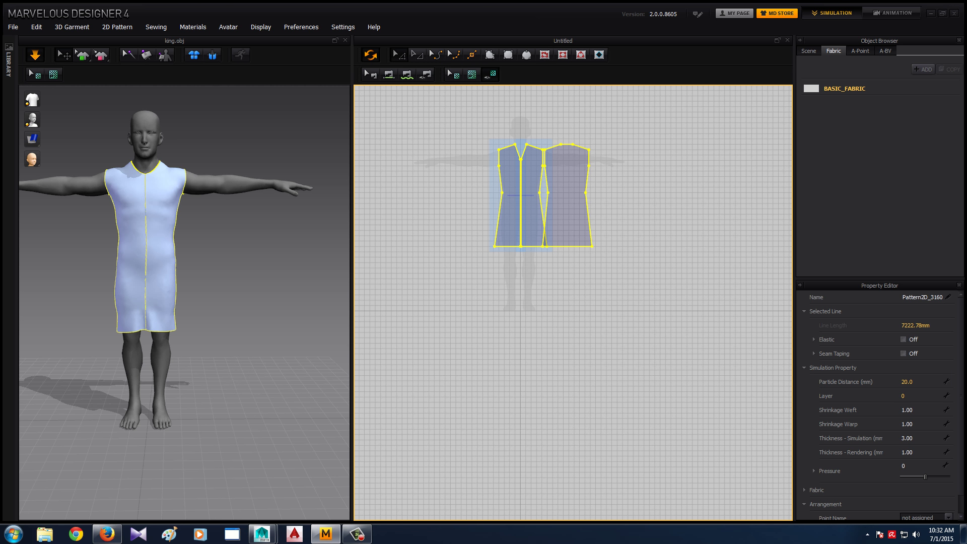
drag(544, 197, 652, 197)
key(Escape)
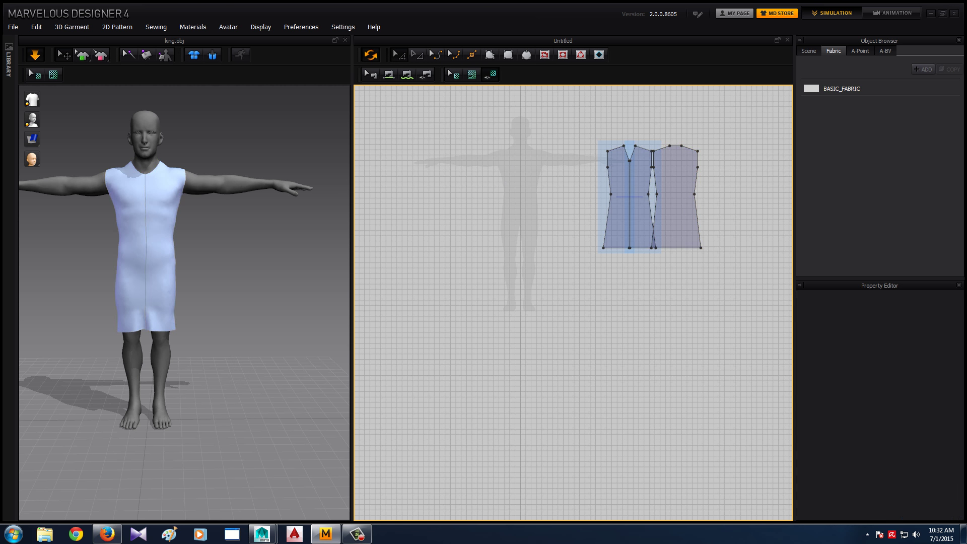
scroll(521, 256, up, 6)
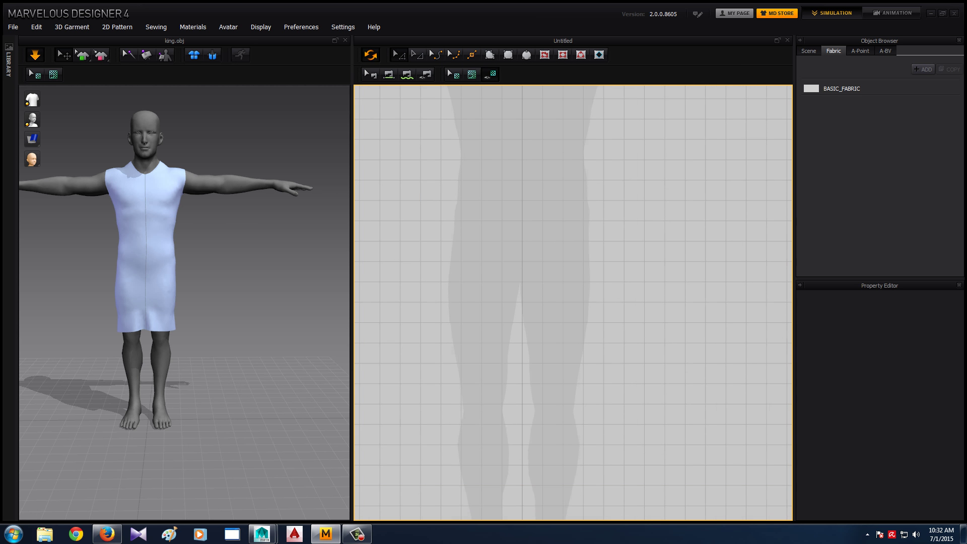
scroll(573, 302, down, 1)
scroll(573, 302, down, 1)
scroll(573, 302, down, 1)
scroll(573, 302, down, 1)
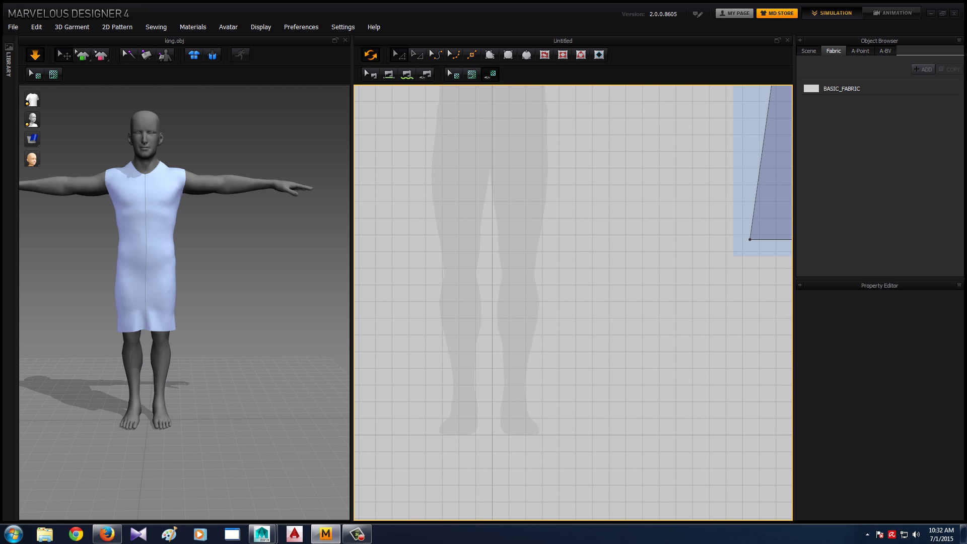
Draw a rectangular waistband pattern across the hips with the Polygon tool
key(h)
click(426, 101)
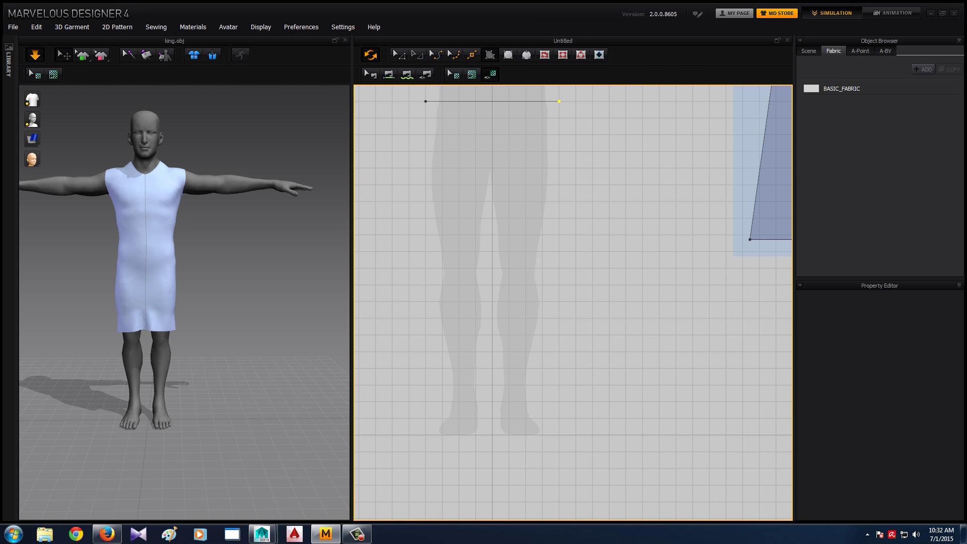
click(559, 102)
click(559, 168)
click(426, 102)
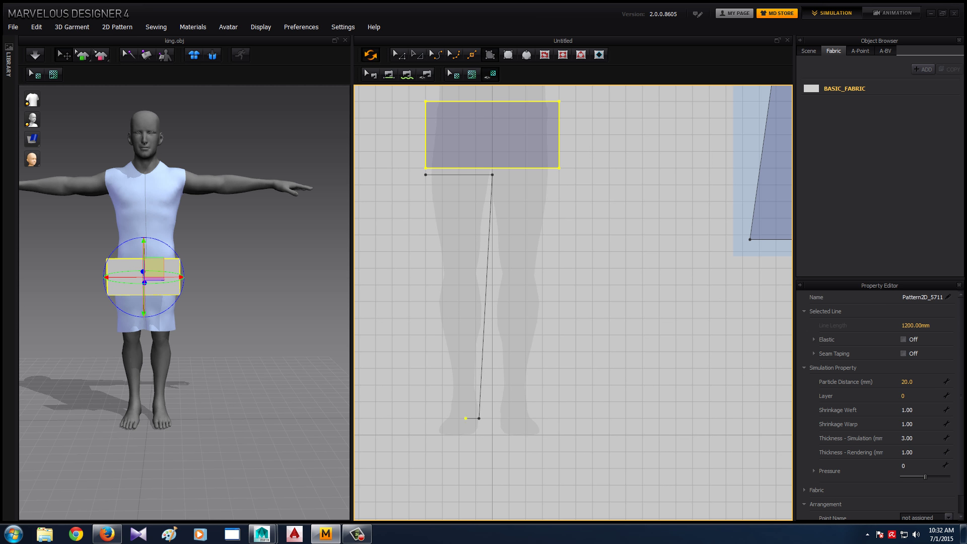
Draw a tapered trouser leg down to the ankle and add a mirrored copy
click(442, 418)
click(426, 174)
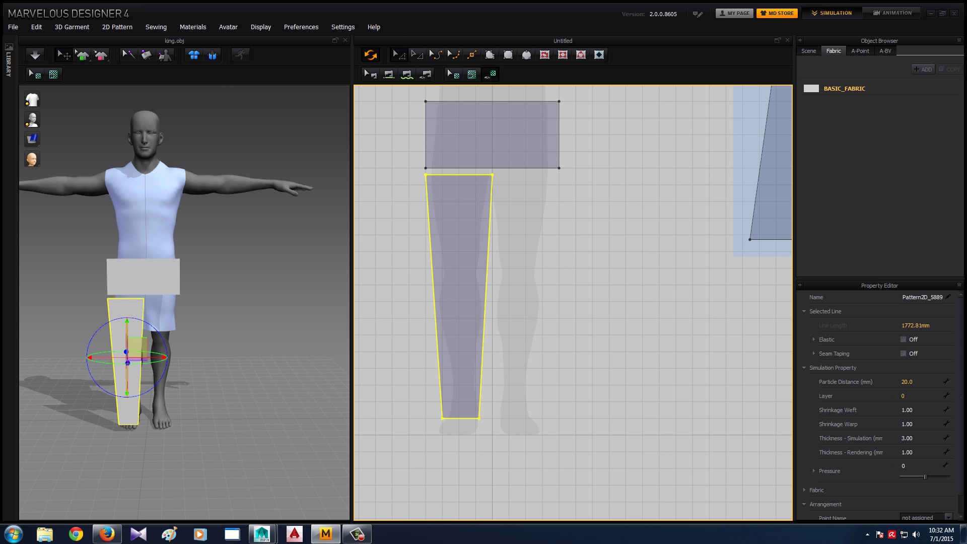
key(ctrl+r)
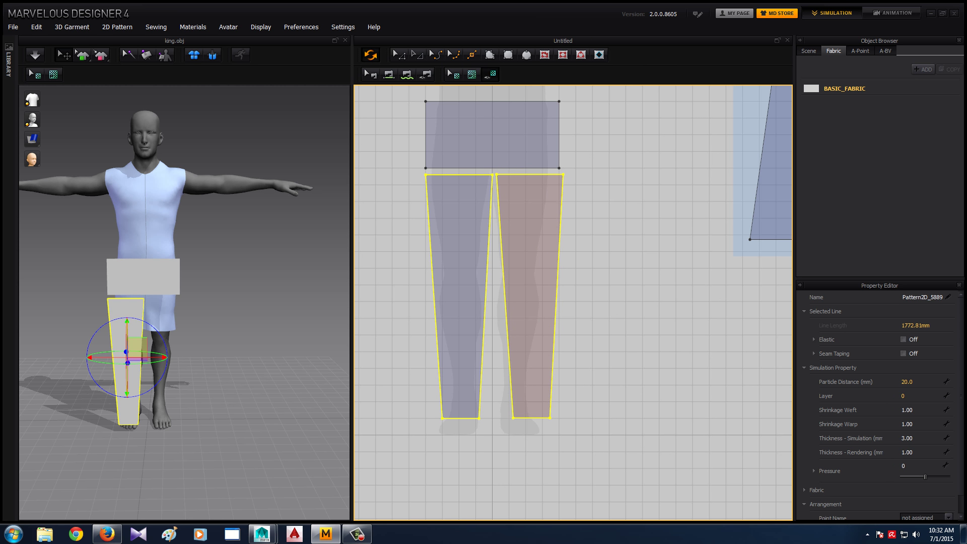
key(Escape)
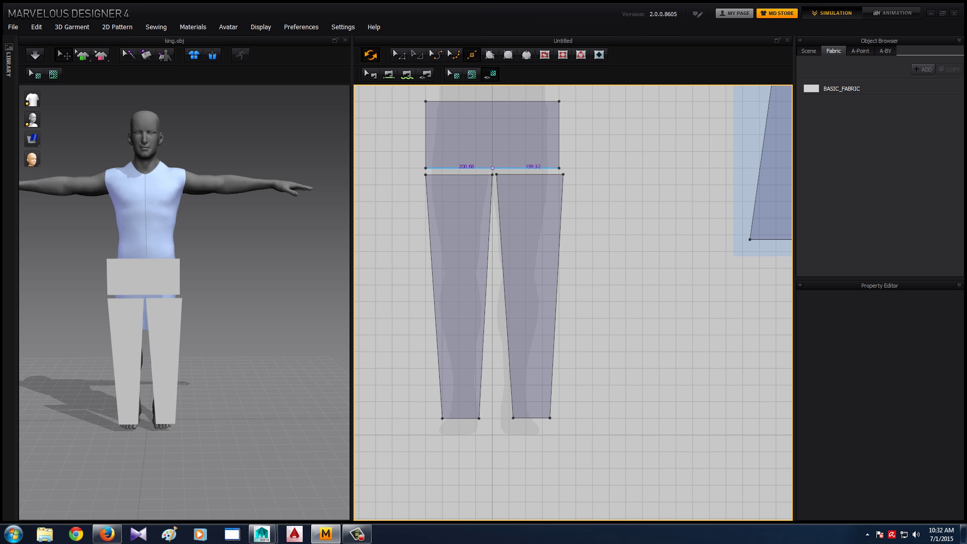
Paste a copy of the waistband to the right of the original
click(492, 168)
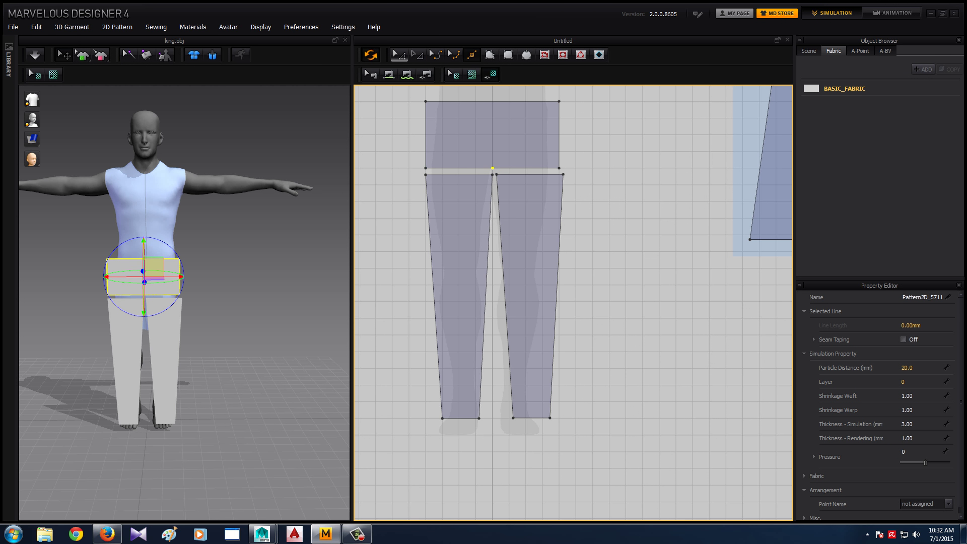
key(z)
click(492, 102)
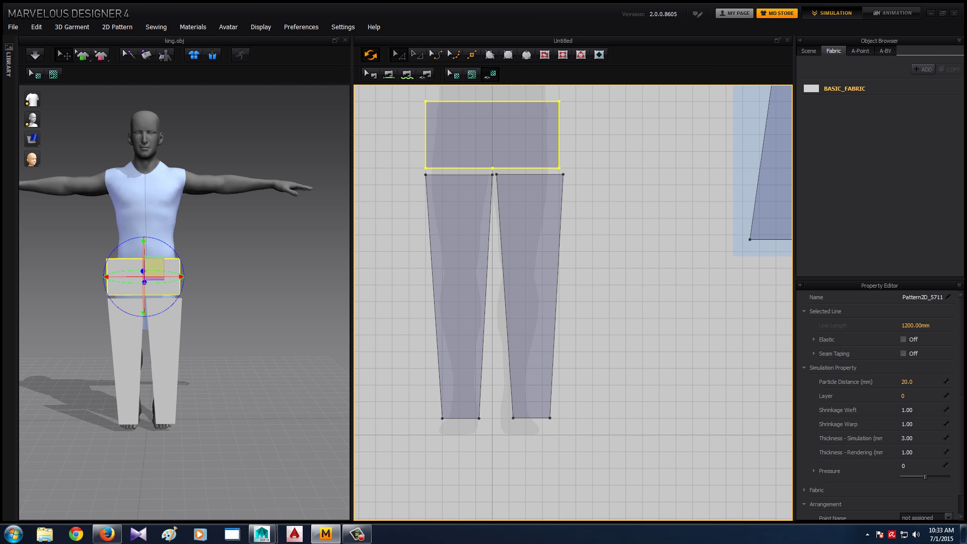
key(ctrl+v)
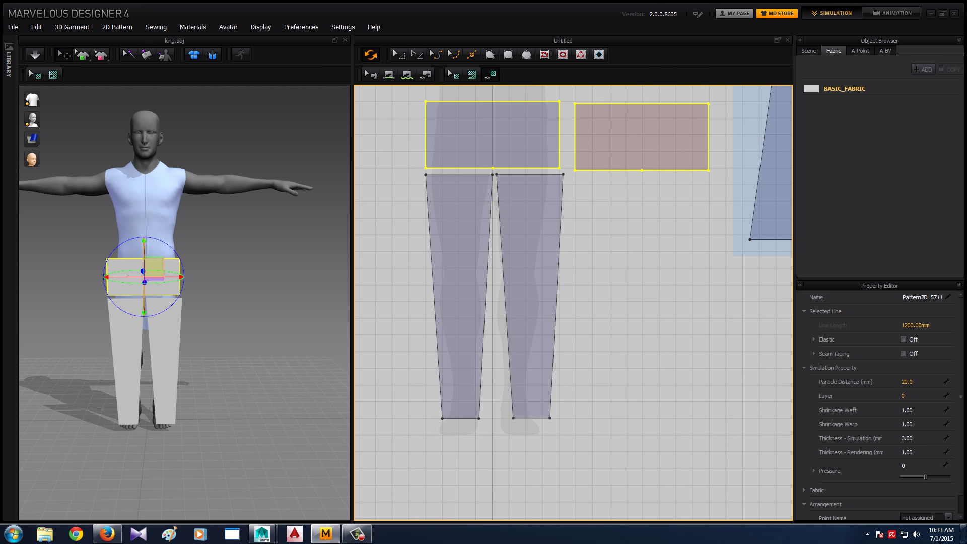
click(641, 137)
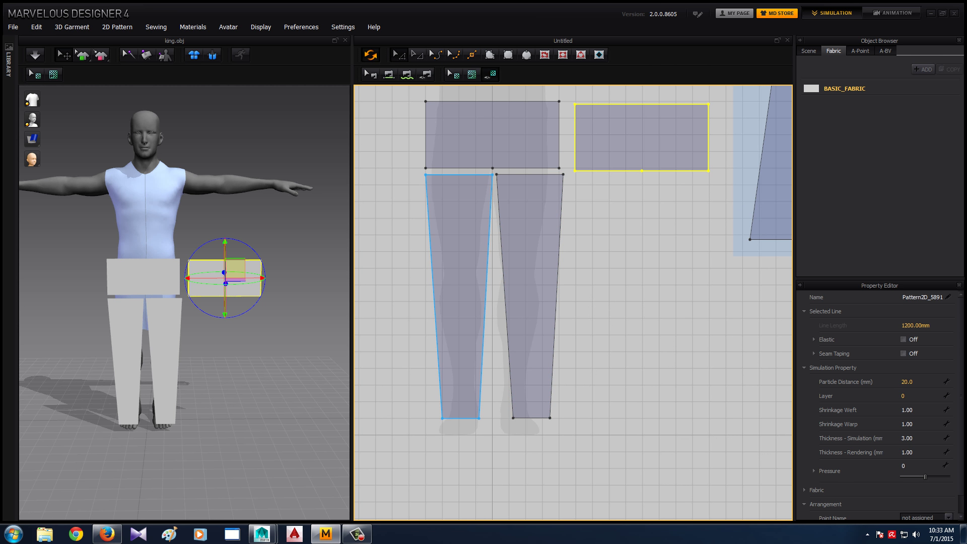
Copy both leg pieces, paste them under the new waistband, and select the back set
click(459, 282)
shift+click(529, 292)
key(ctrl+c)
key(ctrl+v)
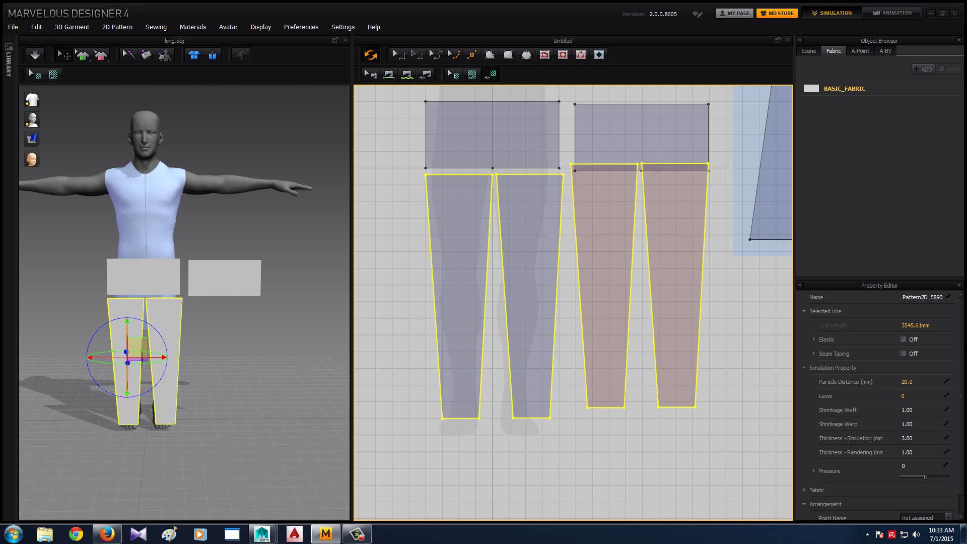
click(643, 298)
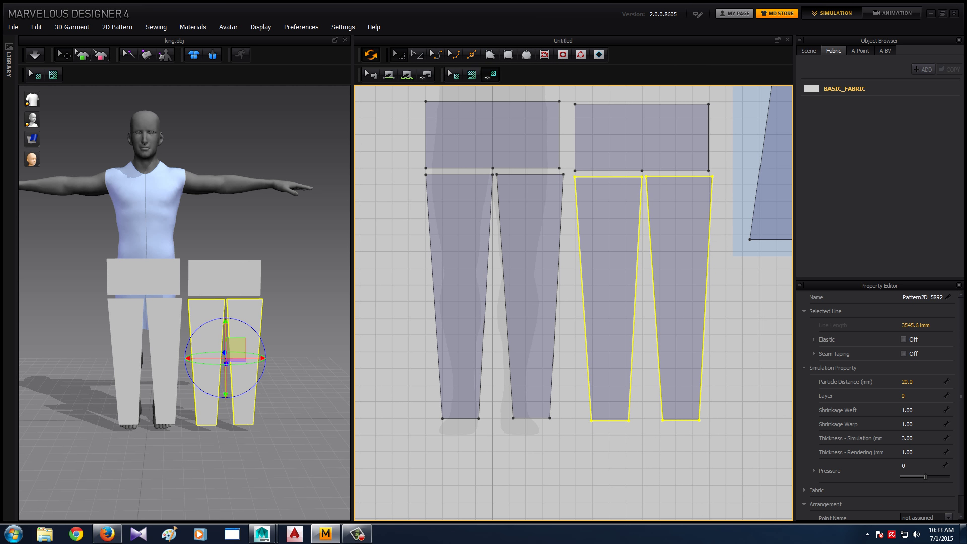
shift+click(641, 137)
Flip the copied waistband and legs horizontally so they sit behind the avatar
right_drag(226, 302, 151, 302)
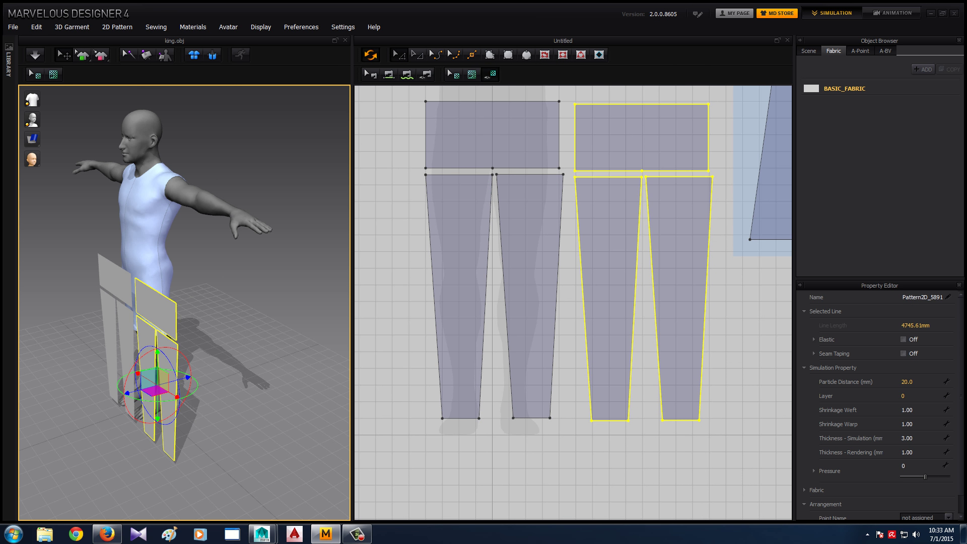
right_drag(227, 302, 125, 302)
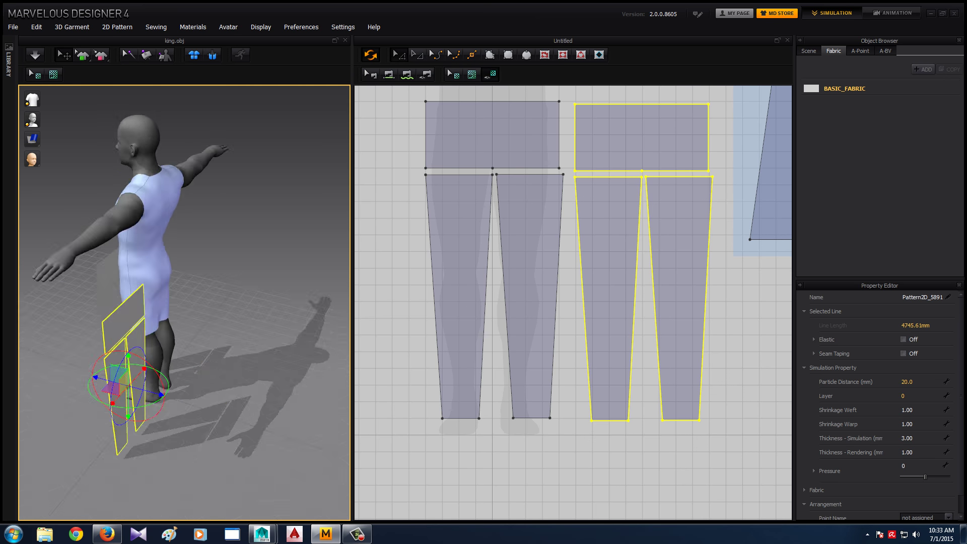
right_drag(227, 303, 151, 302)
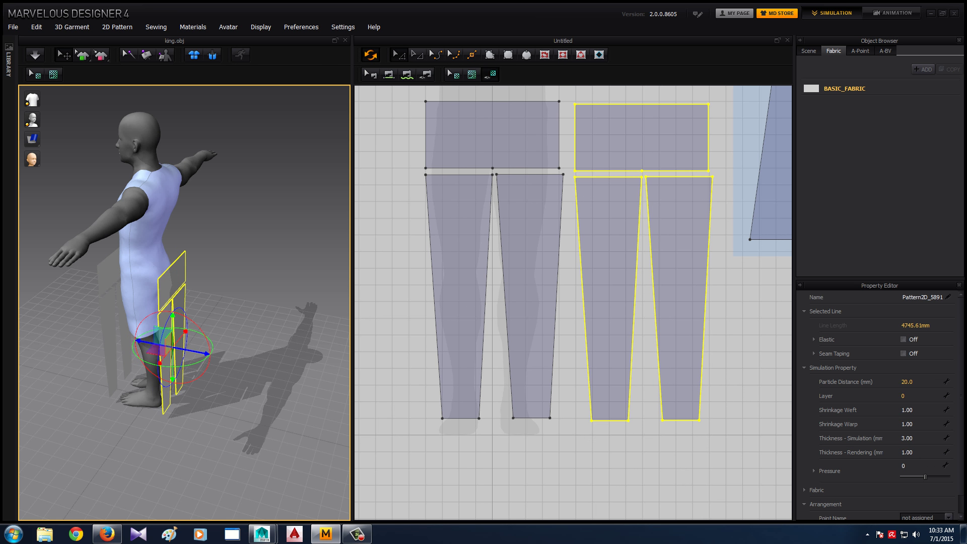
right_drag(226, 302, 151, 302)
right_click(181, 312)
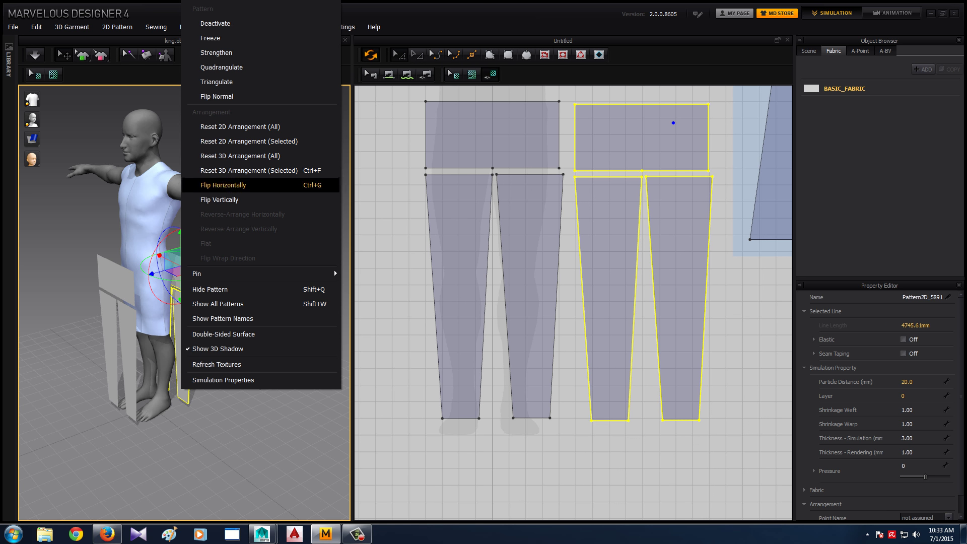
click(223, 185)
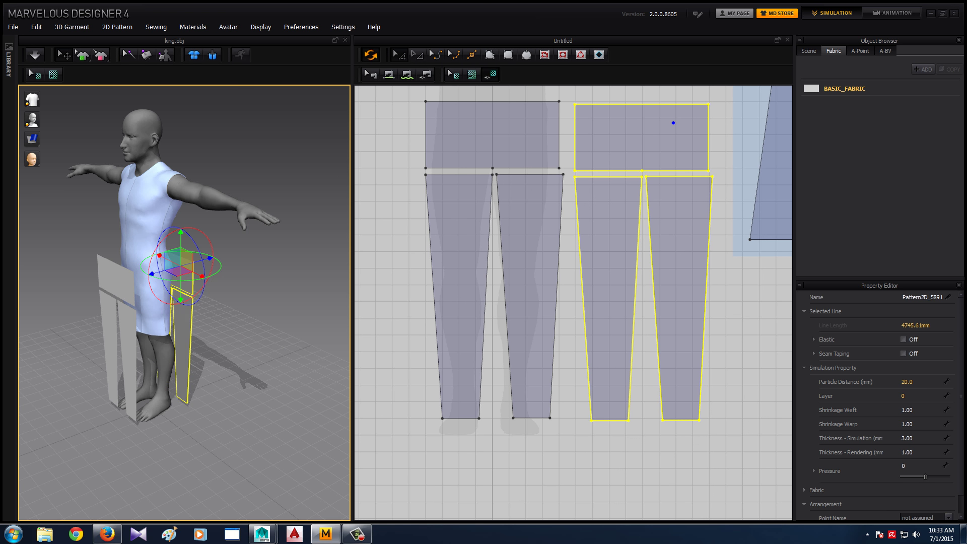
right_drag(223, 185, 191, 186)
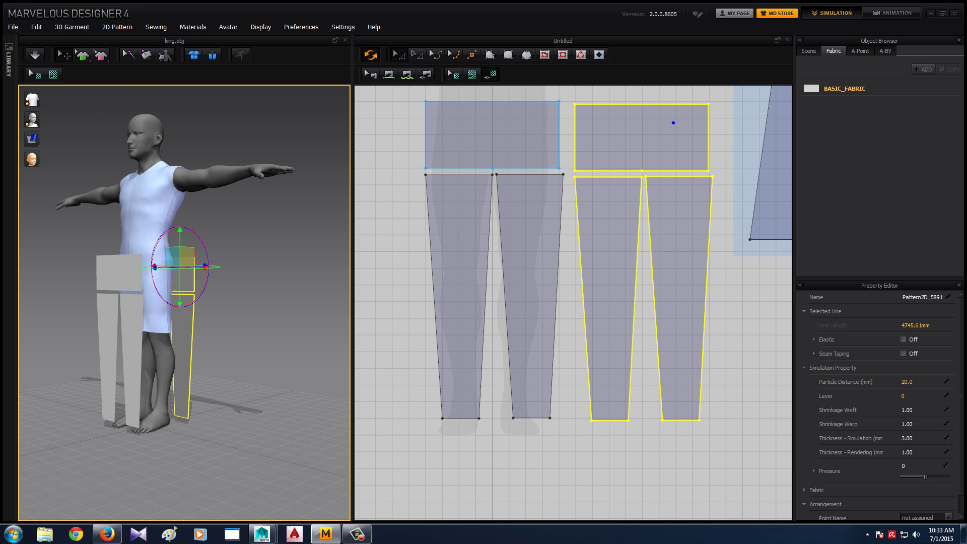
key(Escape)
right_drag(192, 186, 202, 186)
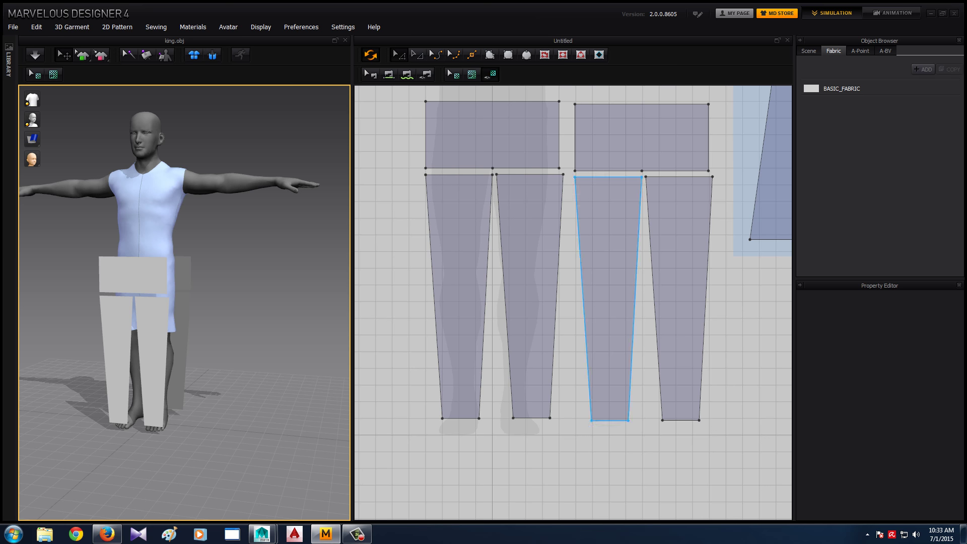
Unfreeze the coat pieces so they simulate again
scroll(689, 285, down, 1)
scroll(689, 285, down, 2)
scroll(689, 285, down, 1)
right_drag(689, 285, 531, 300)
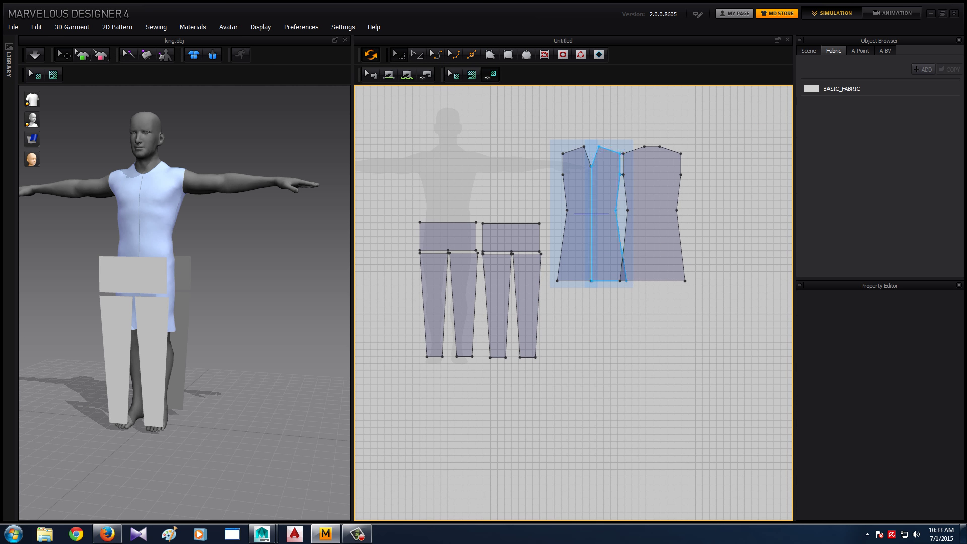
click(151, 211)
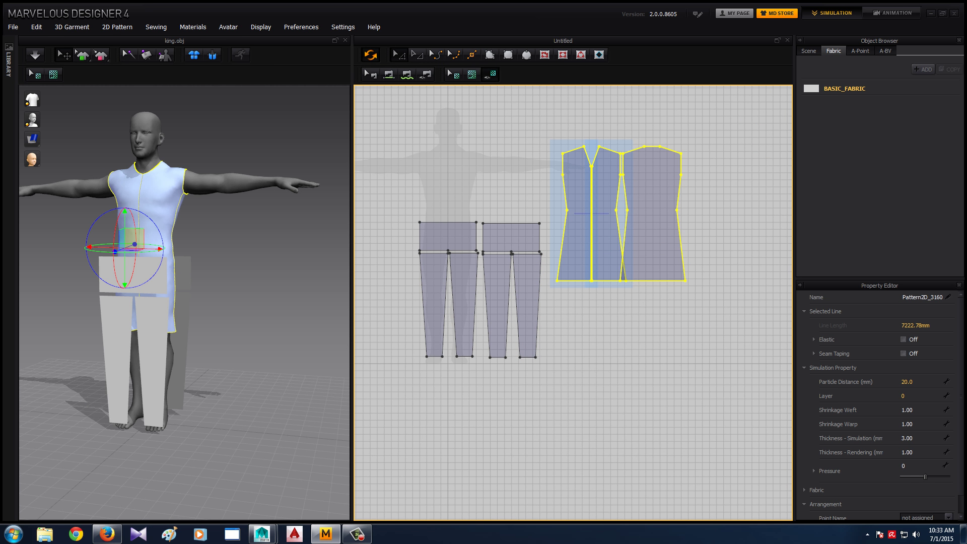
right_click(156, 269)
click(187, 38)
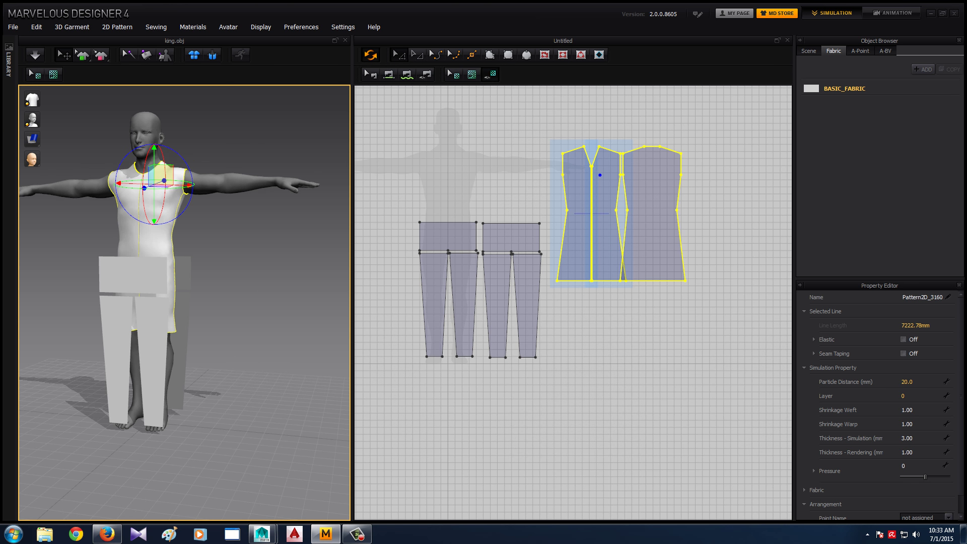
scroll(191, 322, up, 1)
click(458, 212)
Sew the inner and outer side edges of the two waistbands and the legs' outer side seams
scroll(458, 212, up, 2)
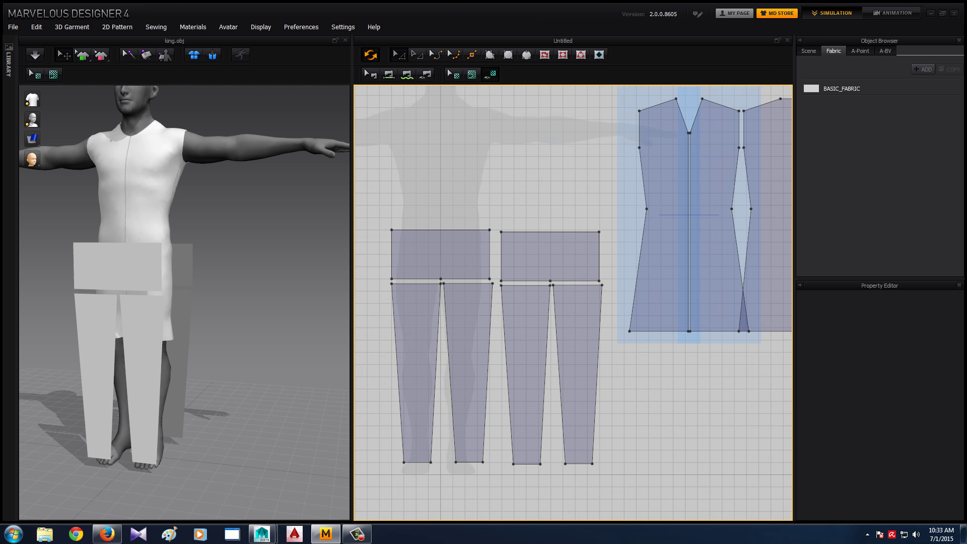
middle_drag(490, 229, 533, 193)
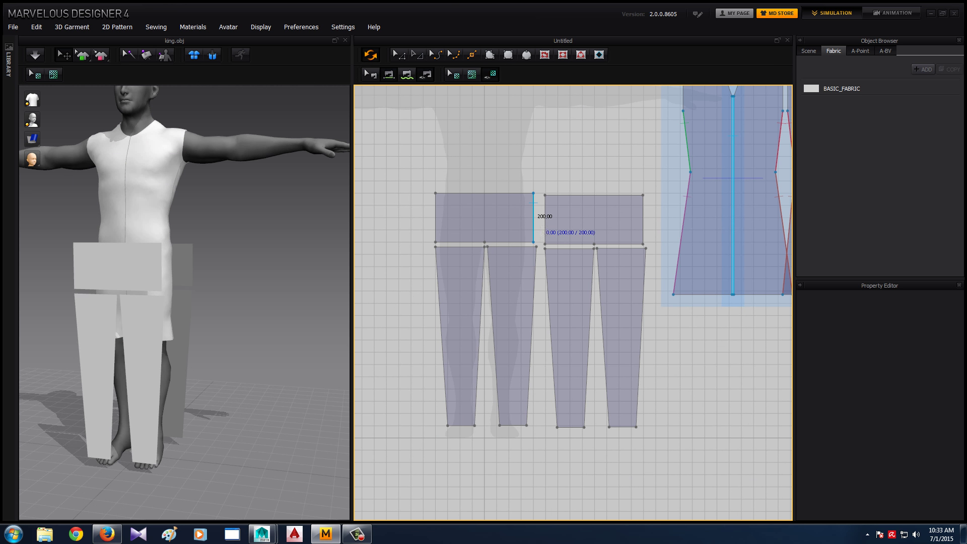
click(549, 226)
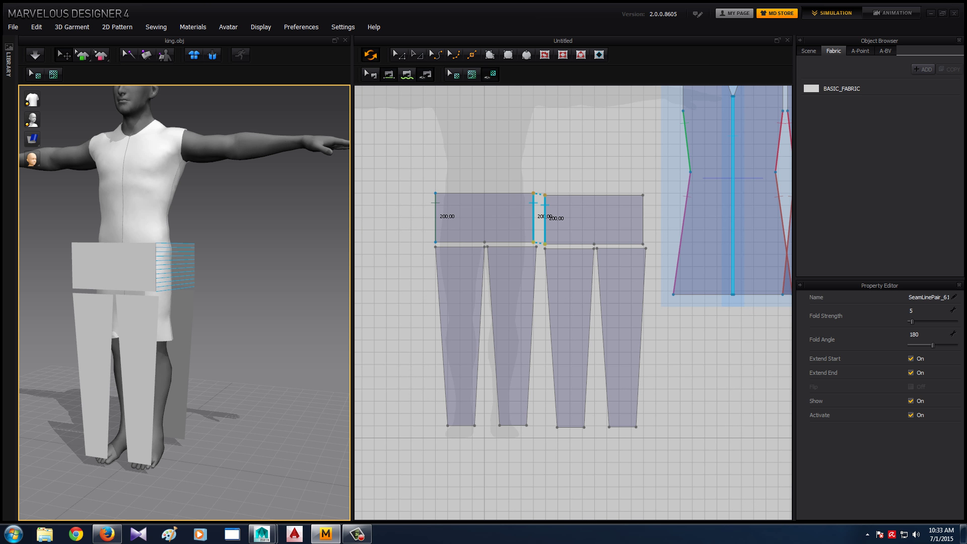
click(643, 219)
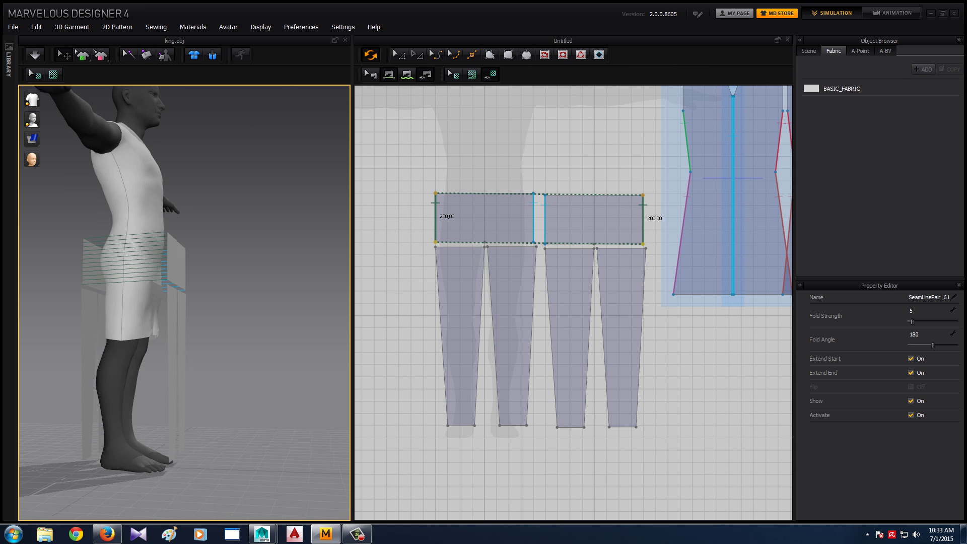
right_drag(226, 302, 176, 302)
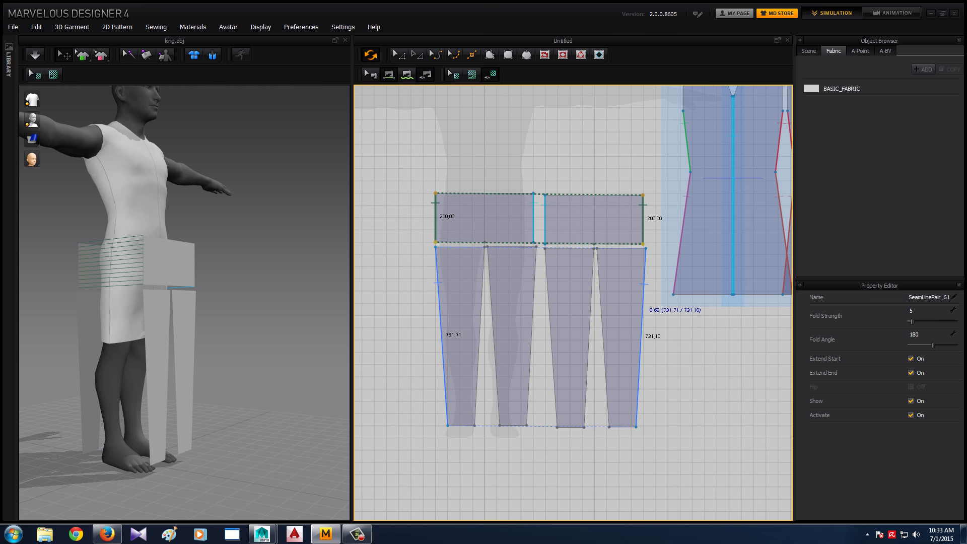
click(643, 307)
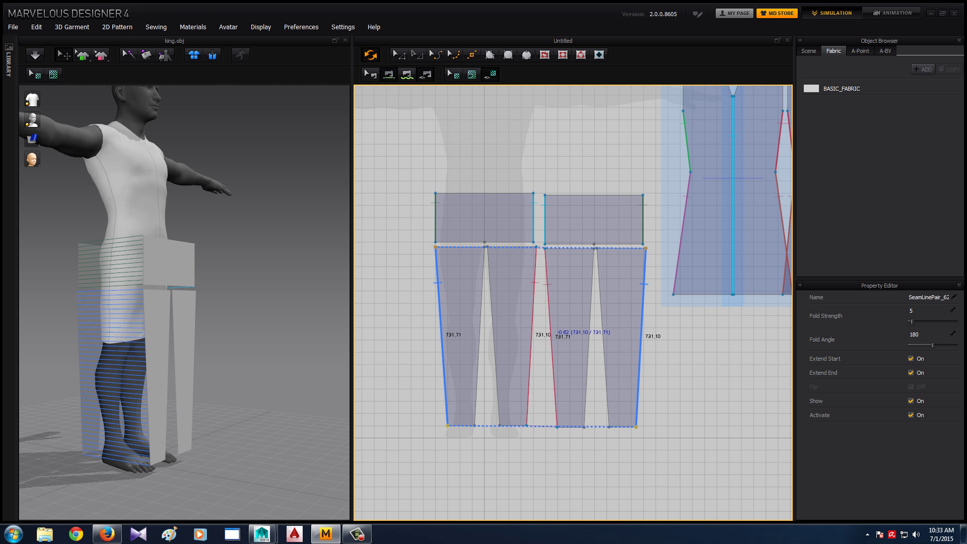
Sew both pairs of inner leg edges and watch the trousers settle from the front
click(551, 335)
key(2)
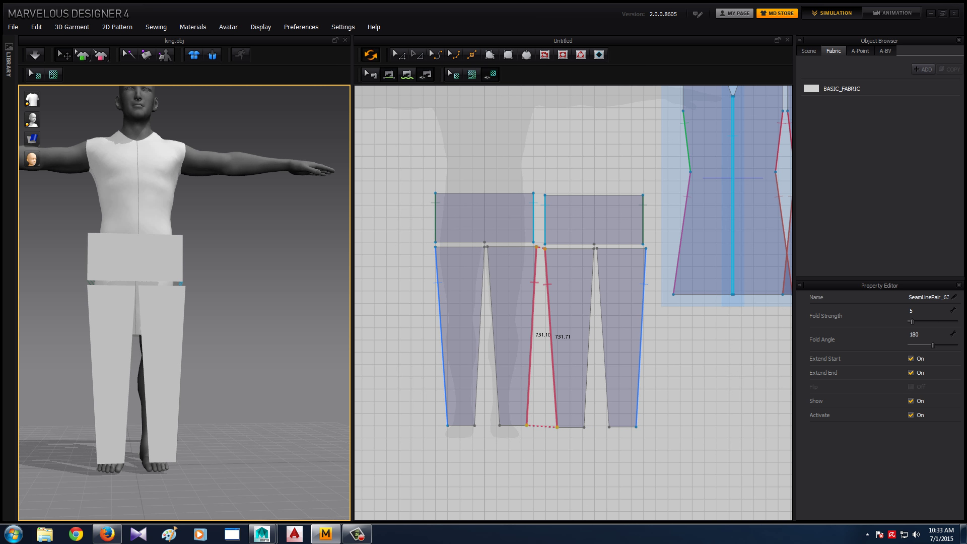
click(607, 322)
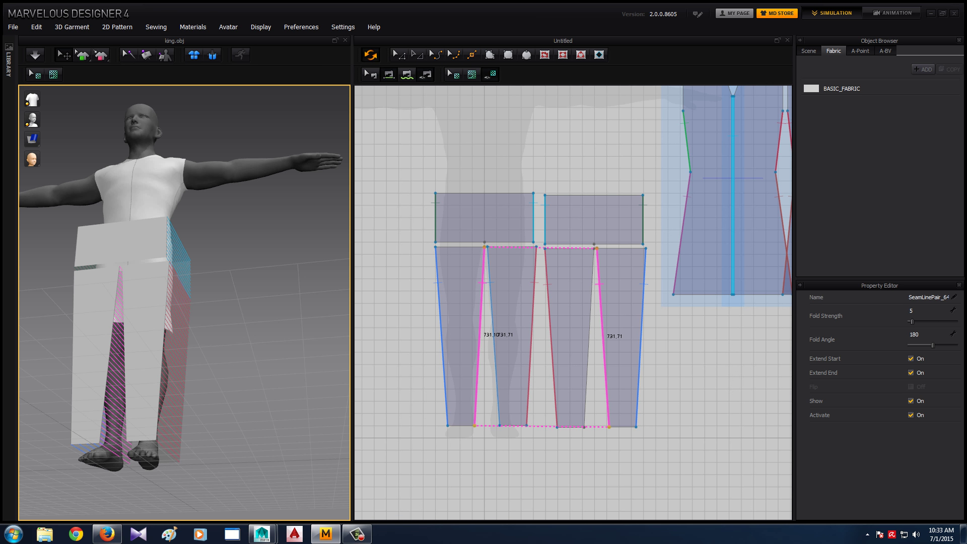
click(588, 335)
key(2)
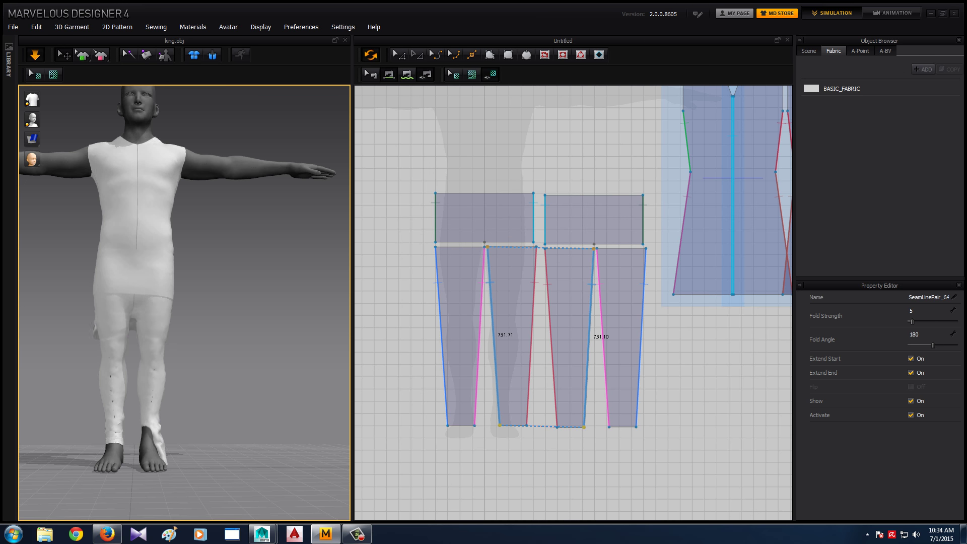
mouse_move(184, 303)
right_down()
mouse_move(126, 302)
mouse_move(186, 297)
right_up()
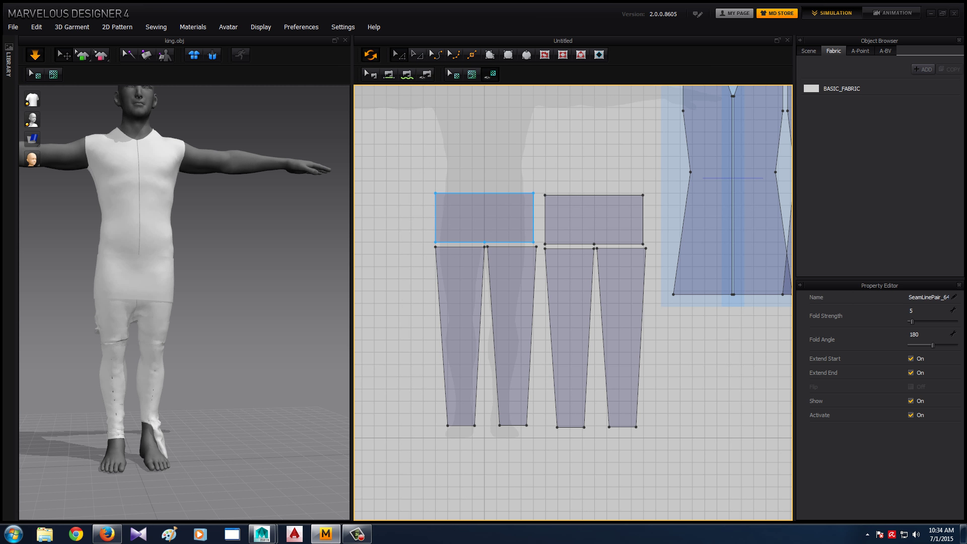
Marquee-select the two waistbands and two legs and set their Layer to 0
click(483, 216)
shift+click(593, 219)
key(Escape)
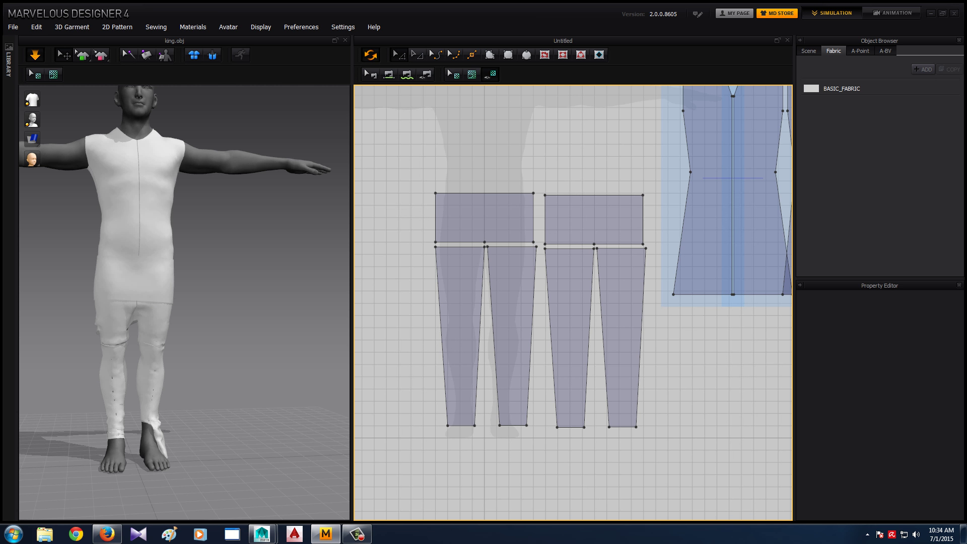
drag(405, 157, 656, 456)
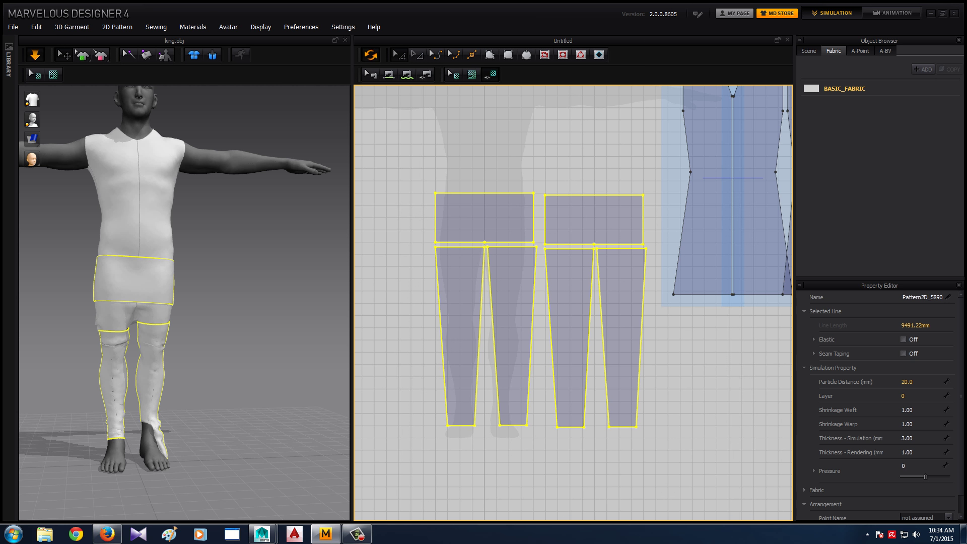
click(903, 396)
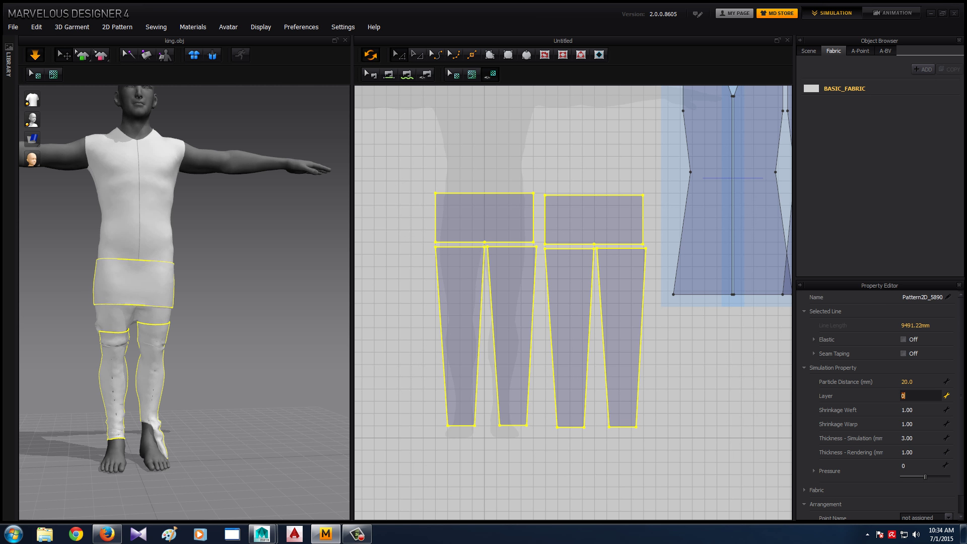
click(714, 329)
scroll(714, 328, down, 5)
scroll(714, 329, up, 3)
middle_drag(714, 328, 578, 315)
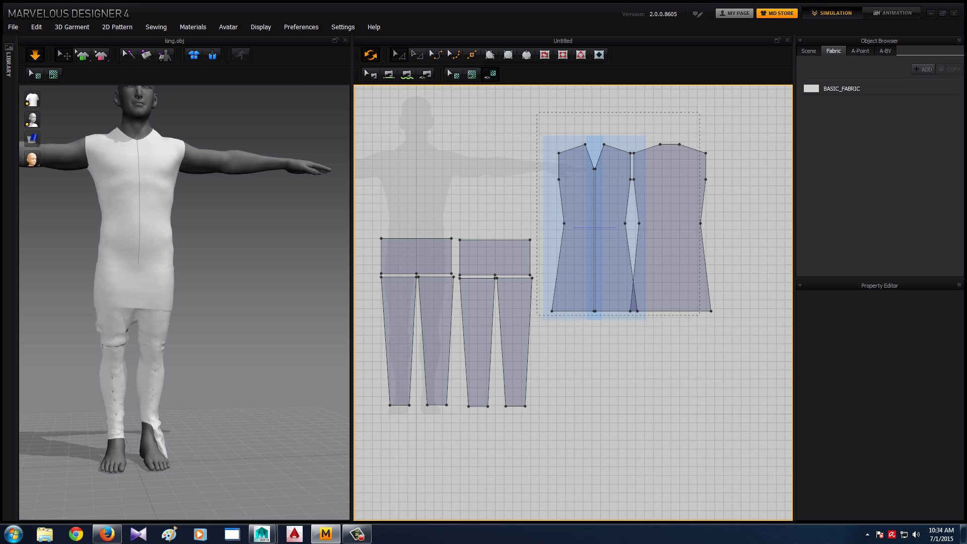
Set the coat pieces' Layer to 1 in the Property Editor
click(578, 315)
click(903, 396)
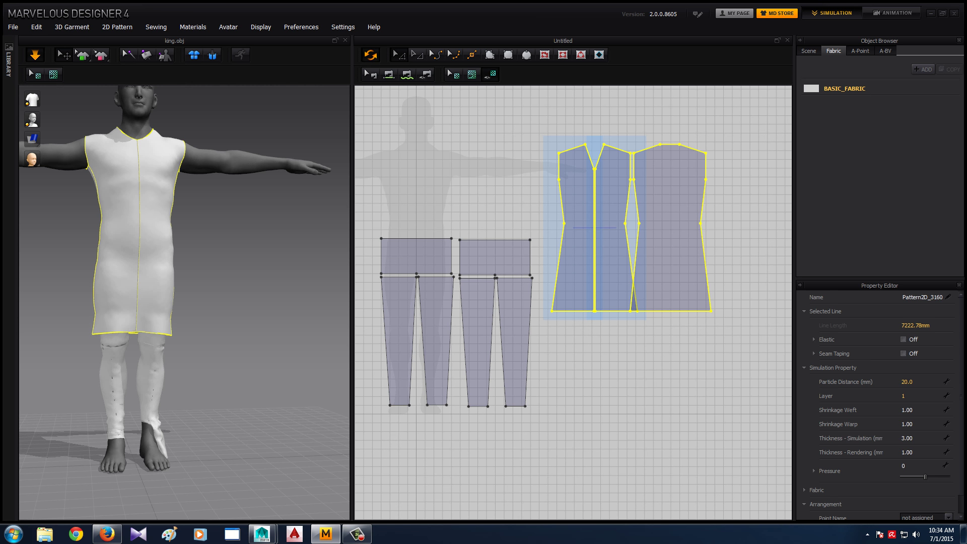
click(578, 315)
Check the drape from side, back, front and below using the view hotkeys
key(6)
key(8)
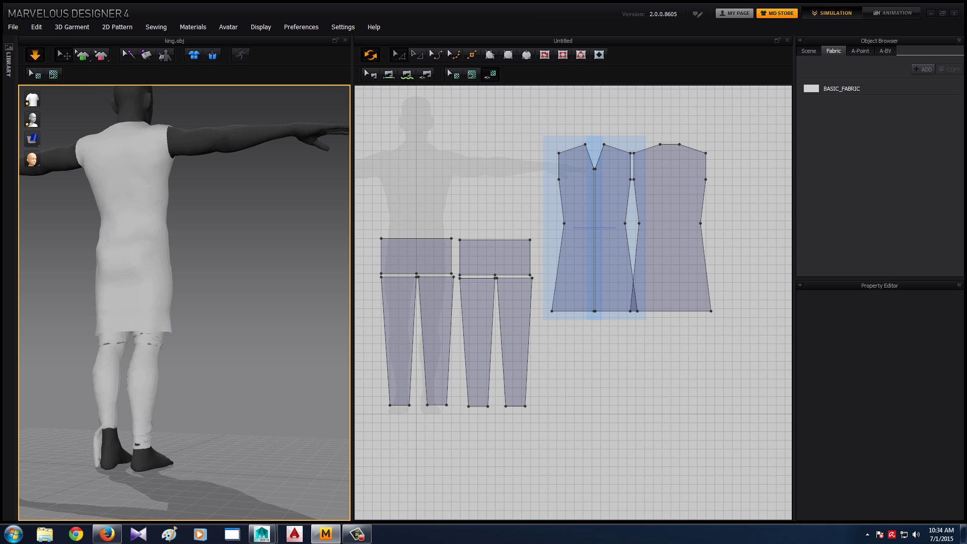
key(4)
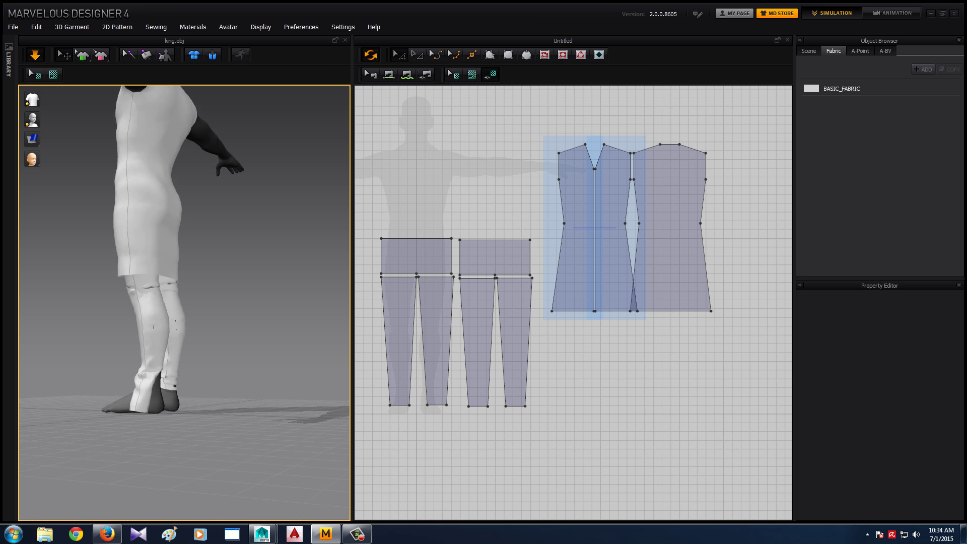
key(2)
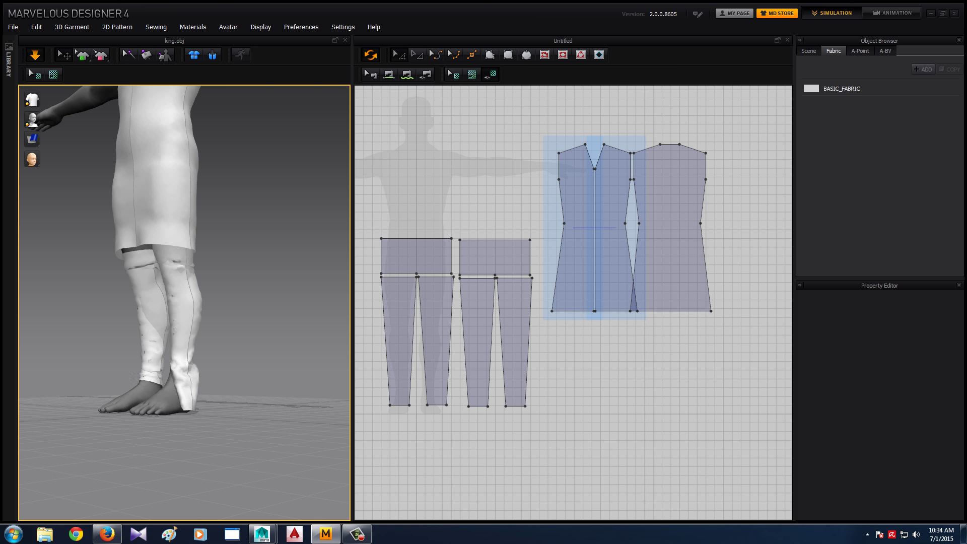
key(0)
key(8)
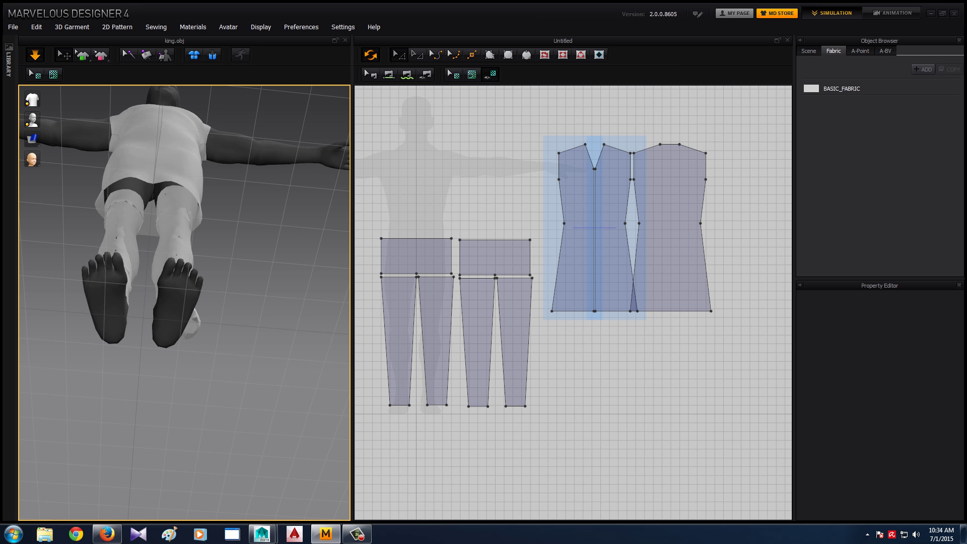
key(2)
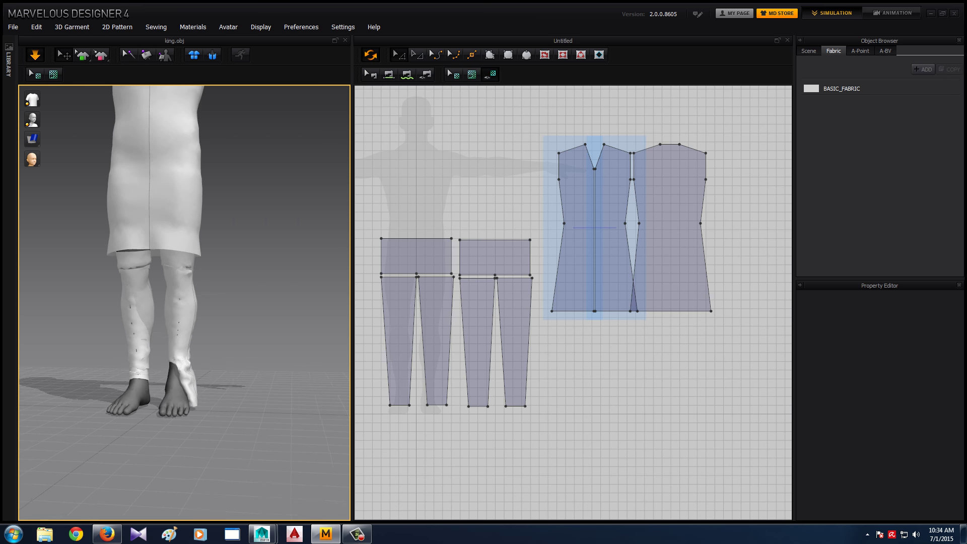
click(611, 242)
Select the two front coat pieces and the back piece and freeze them
shift+click(574, 227)
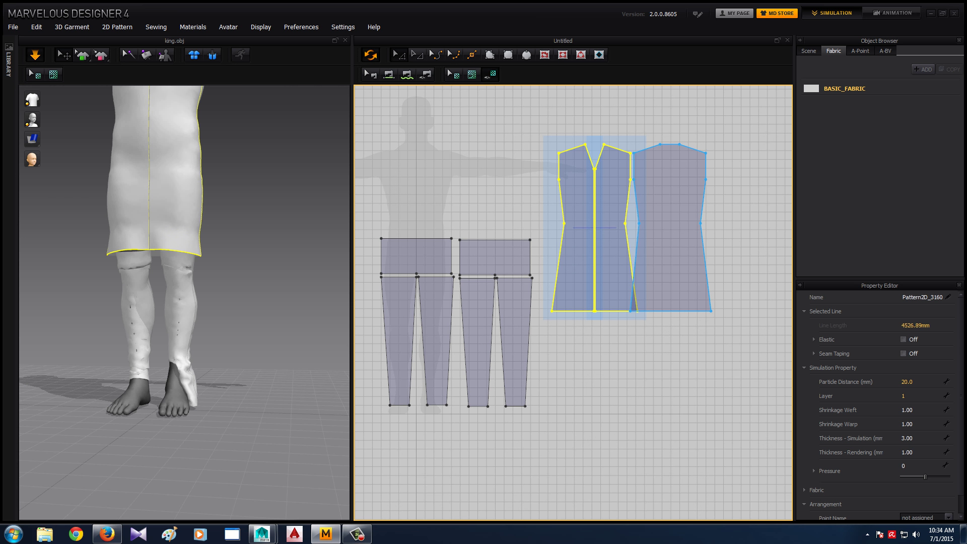
shift+click(669, 227)
right_click(187, 190)
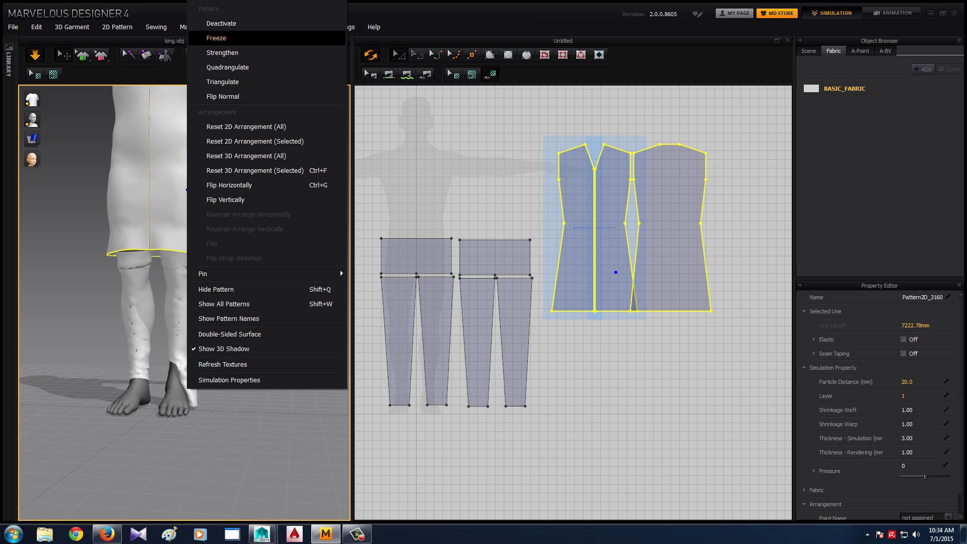
click(216, 38)
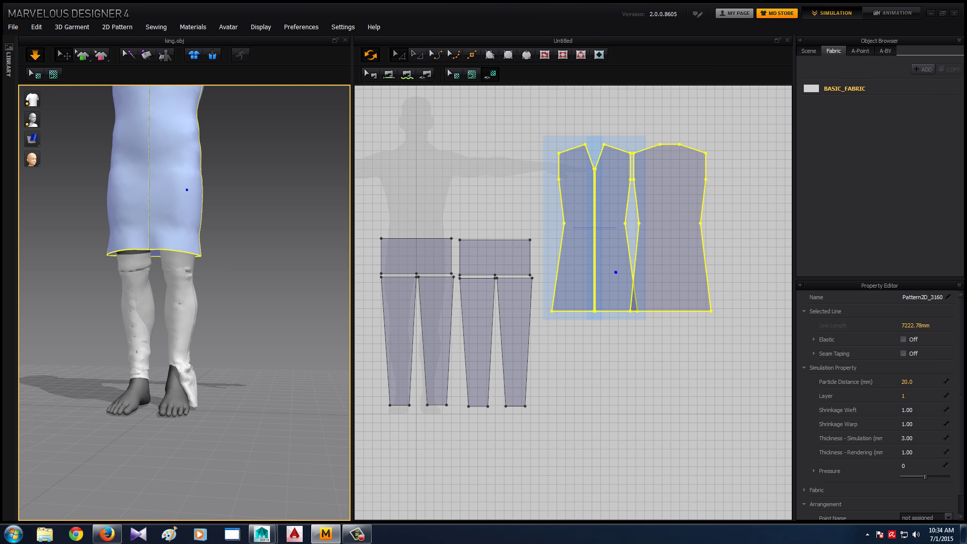
Undo back to flat, unsimulated trouser panels around the legs
key(ctrl+z)
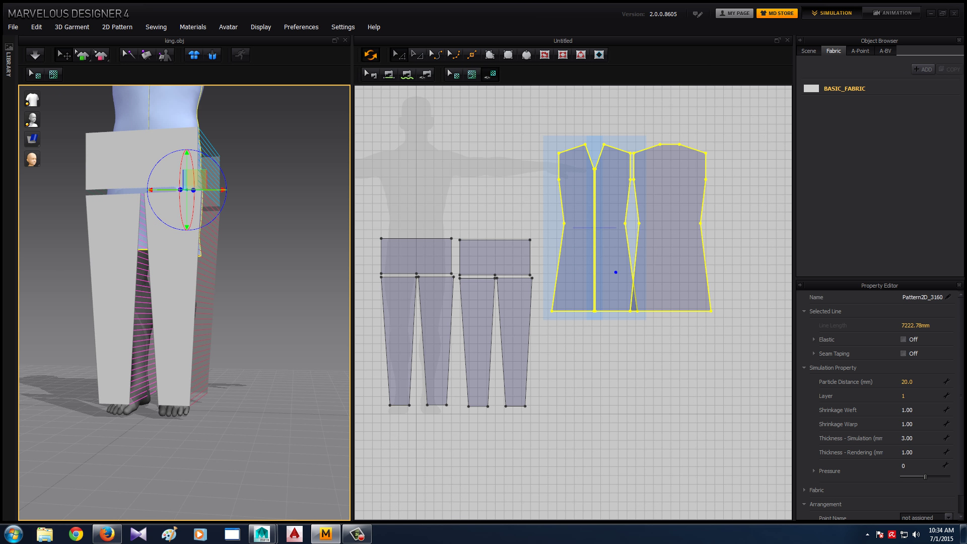
key(ctrl+z)
key(ctrl+z)
key(ctrl+z)
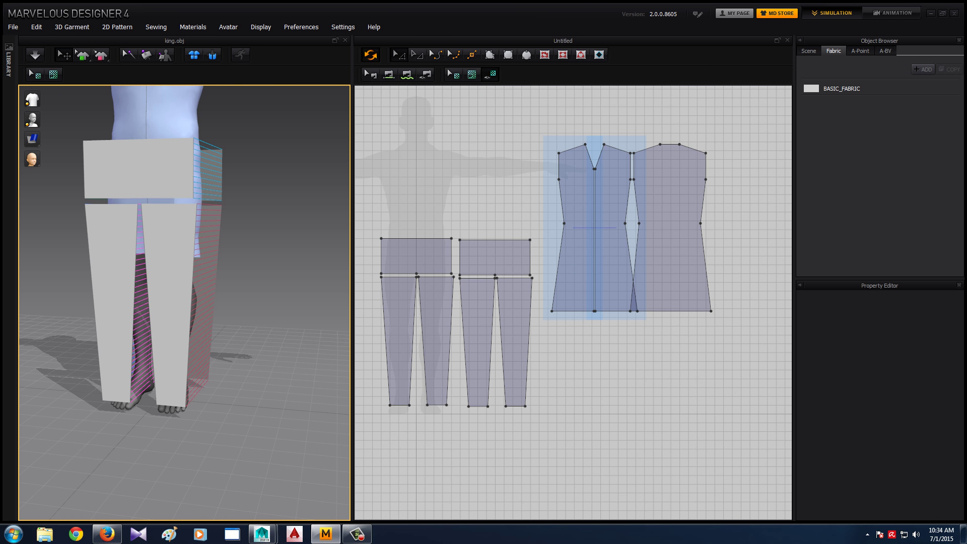
scroll(578, 315, up, 5)
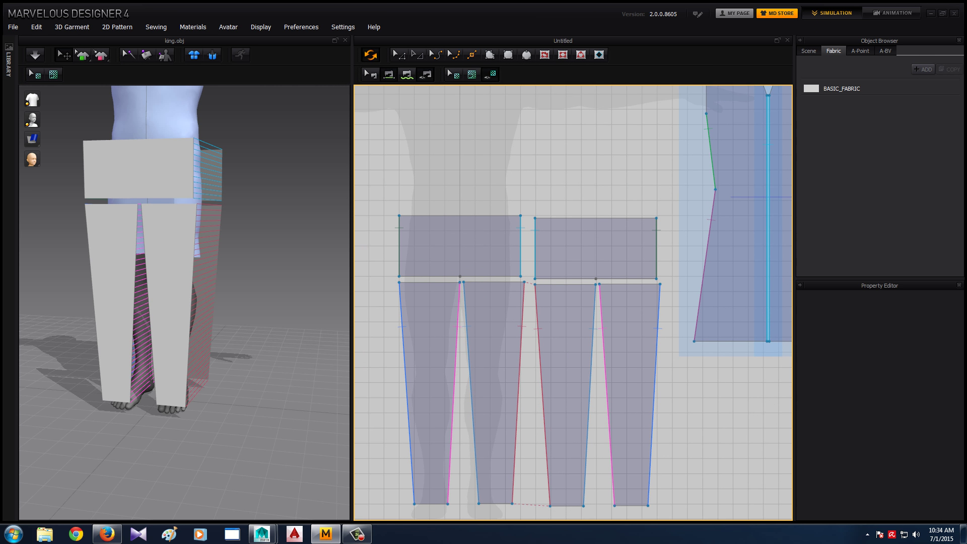
Sew each waistband's lower edge to the tops of its two leg panels
mouse_move(202, 302)
right_down()
mouse_move(151, 302)
mouse_move(217, 302)
right_up()
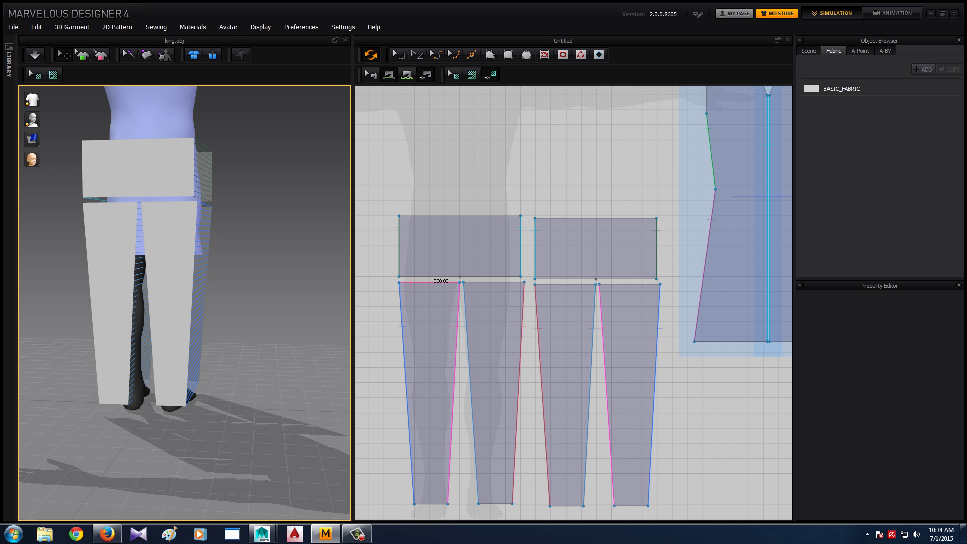
click(428, 276)
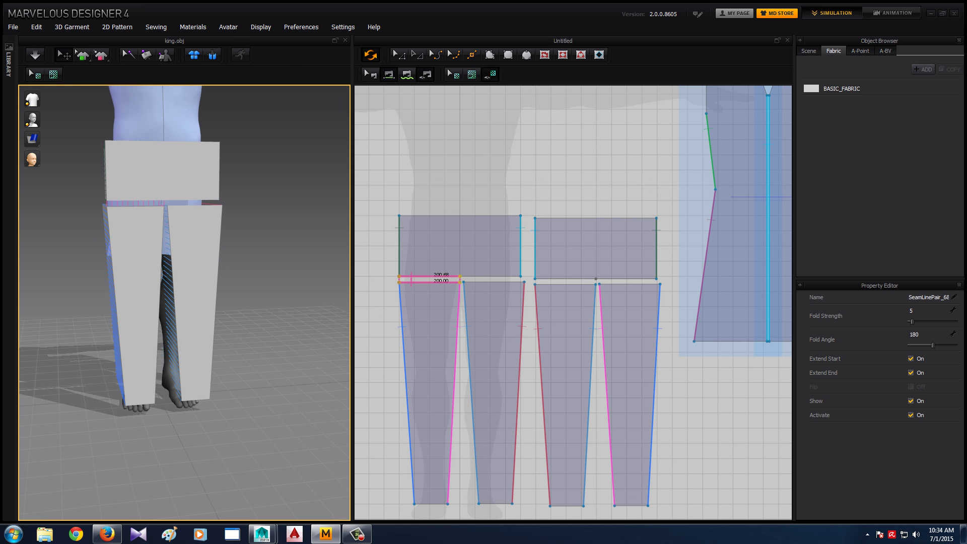
click(488, 277)
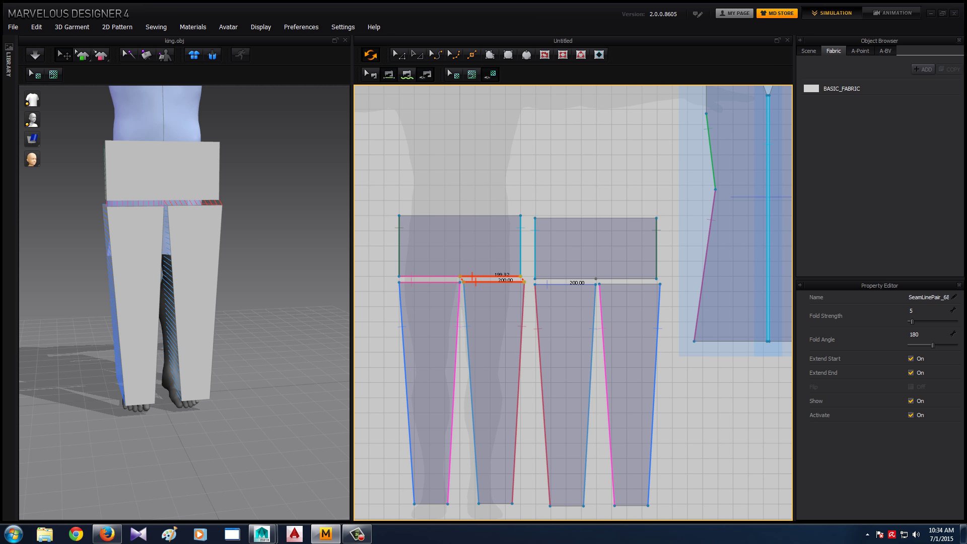
click(559, 285)
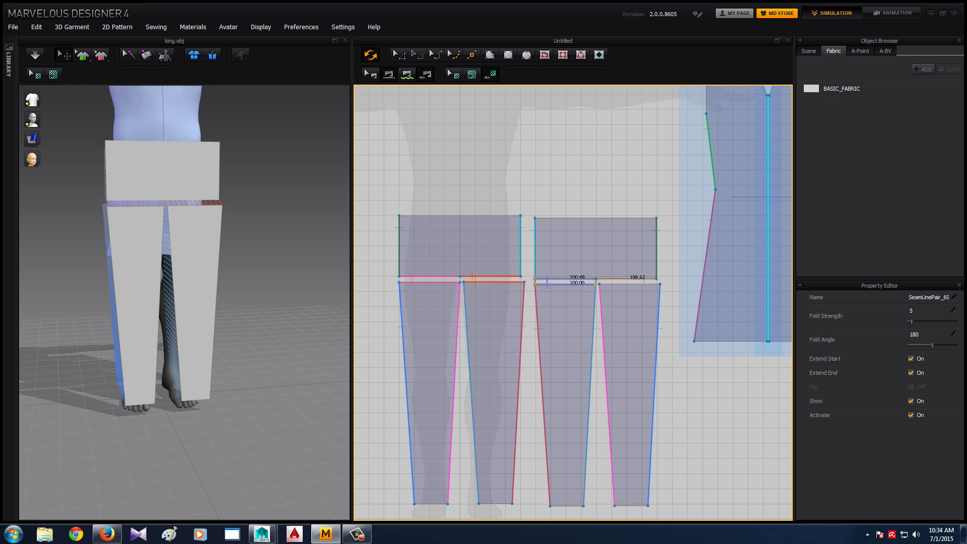
click(630, 284)
Run the simulation so the trousers drape under the frozen coat
key(space)
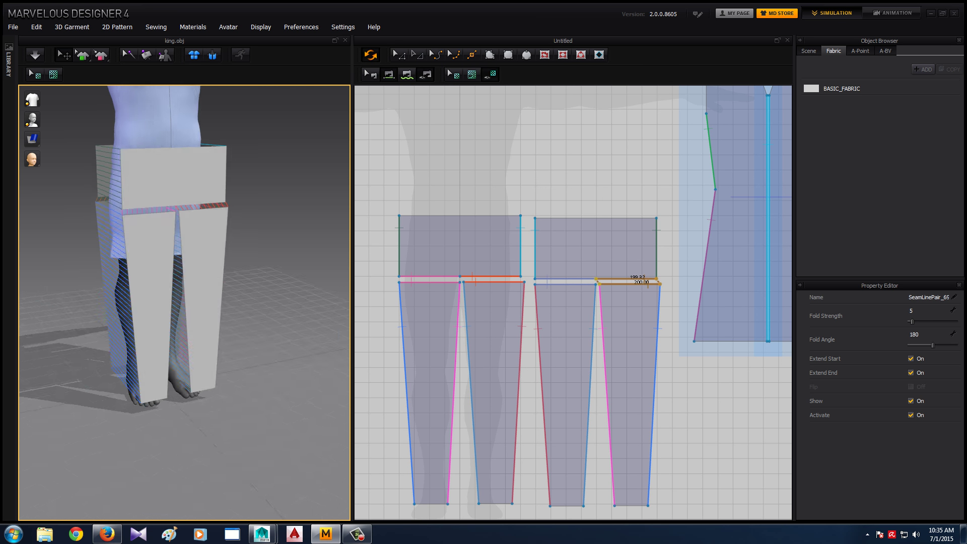
key(space)
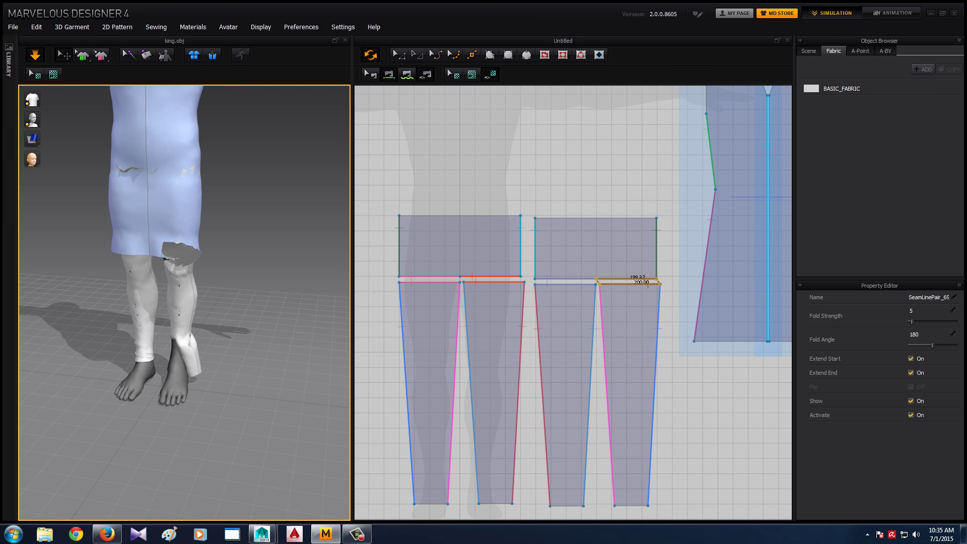
scroll(543, 165, down, 4)
scroll(542, 165, down, 2)
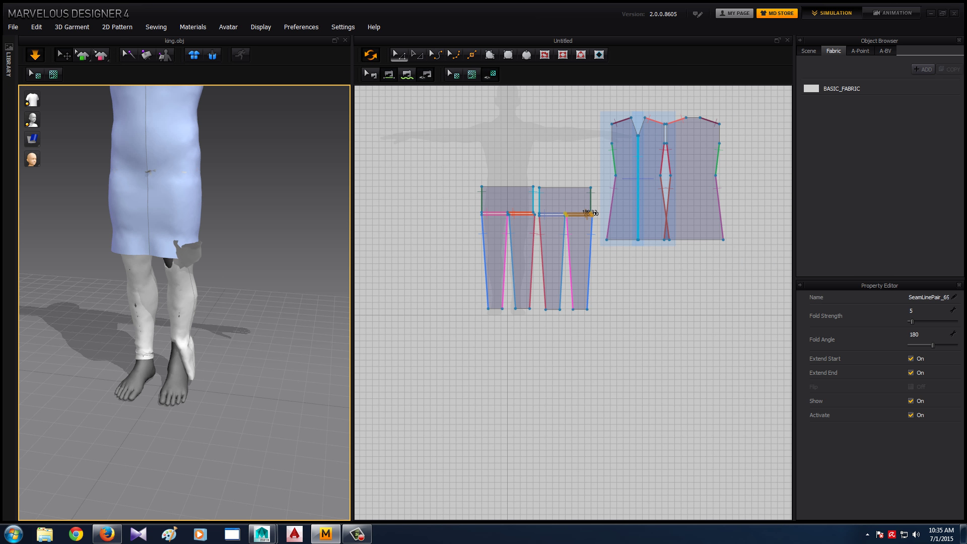
Select the coat pattern, dismiss its options, and orbit to a raised three-quarter view
click(585, 214)
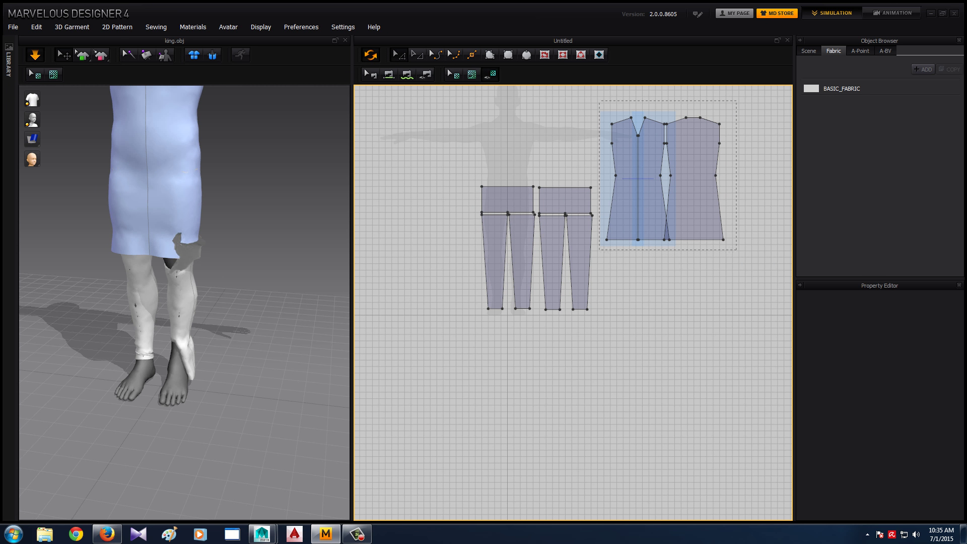
click(640, 184)
right_click(151, 135)
key(Escape)
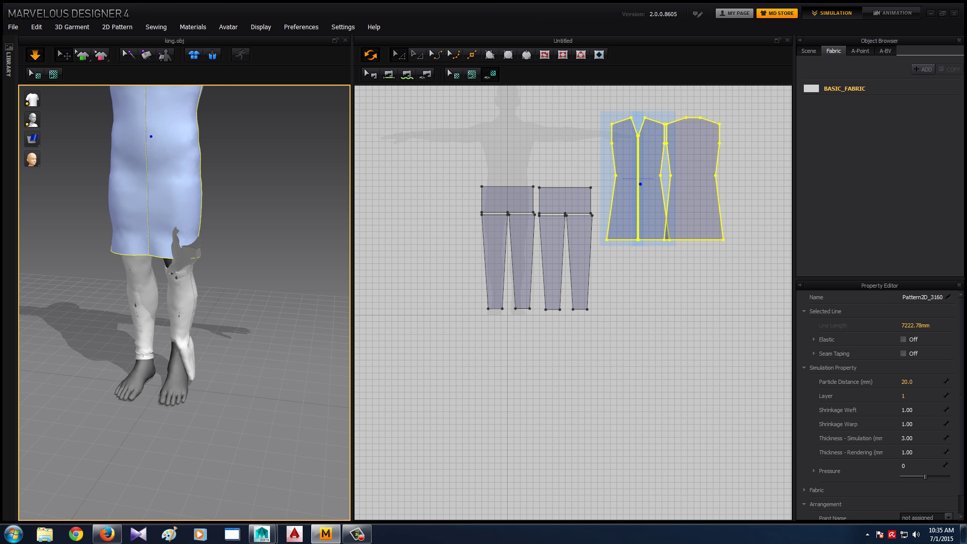
key(Escape)
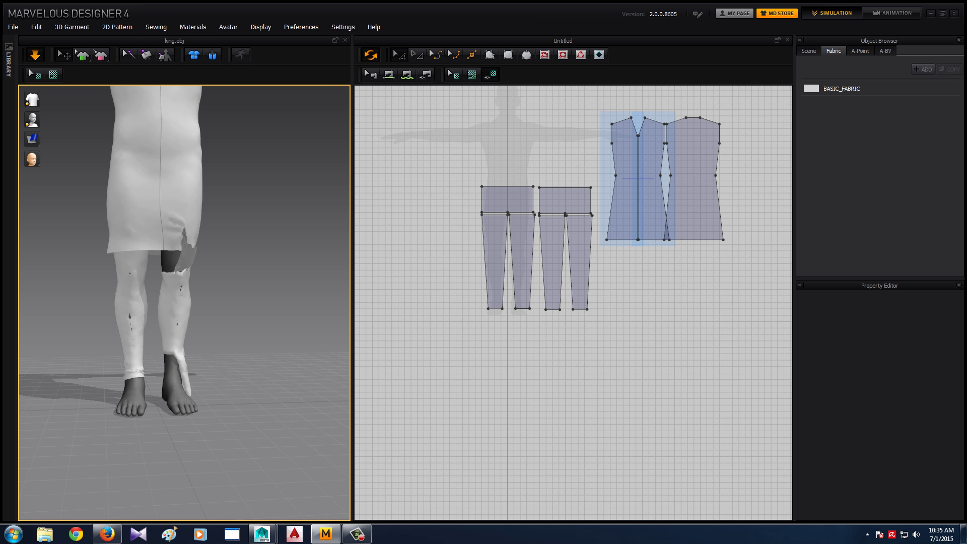
mouse_move(182, 251)
right_down()
mouse_move(151, 257)
mouse_move(182, 222)
mouse_move(212, 252)
right_up()
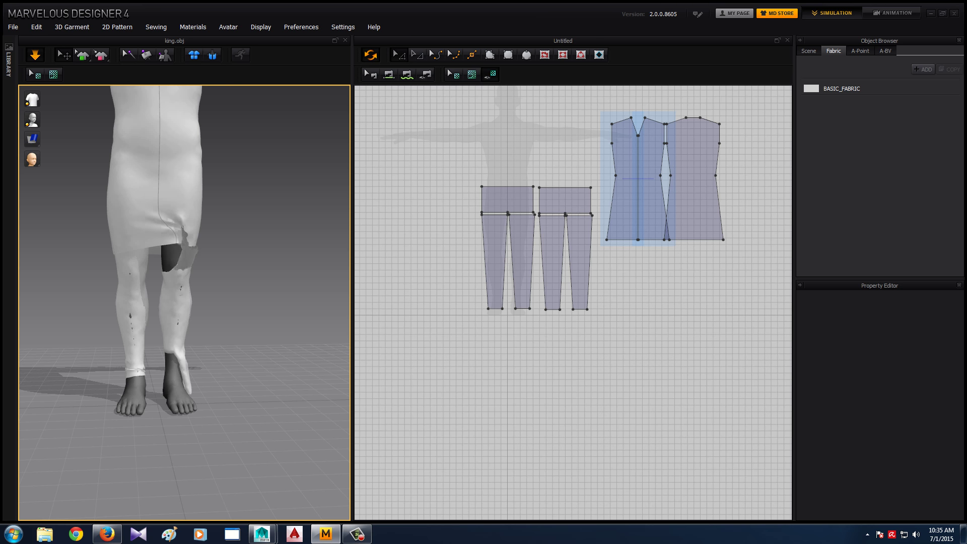
Stop simulation, reset the trousers flat, unfreeze the dress, and simulate them onto the legs
click(644, 243)
key(space)
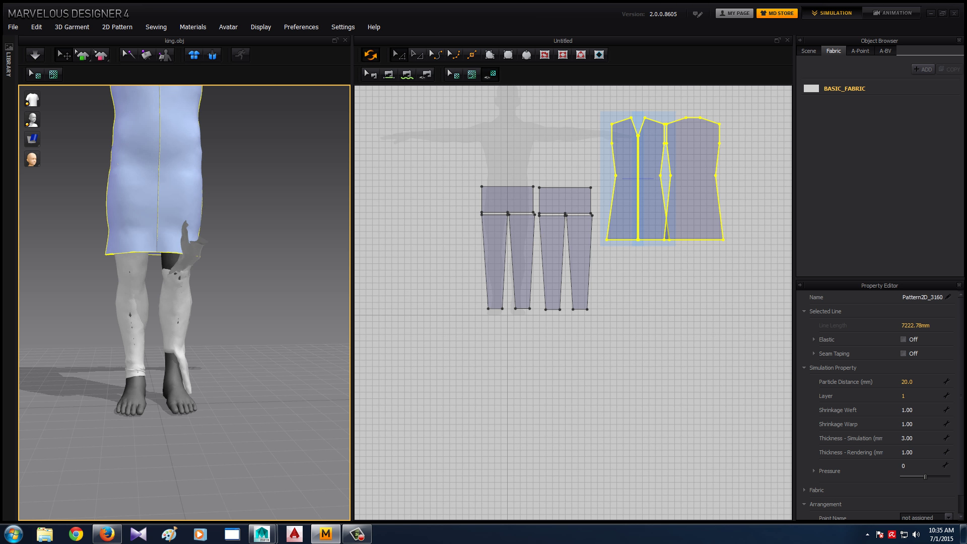
key(ctrl+z)
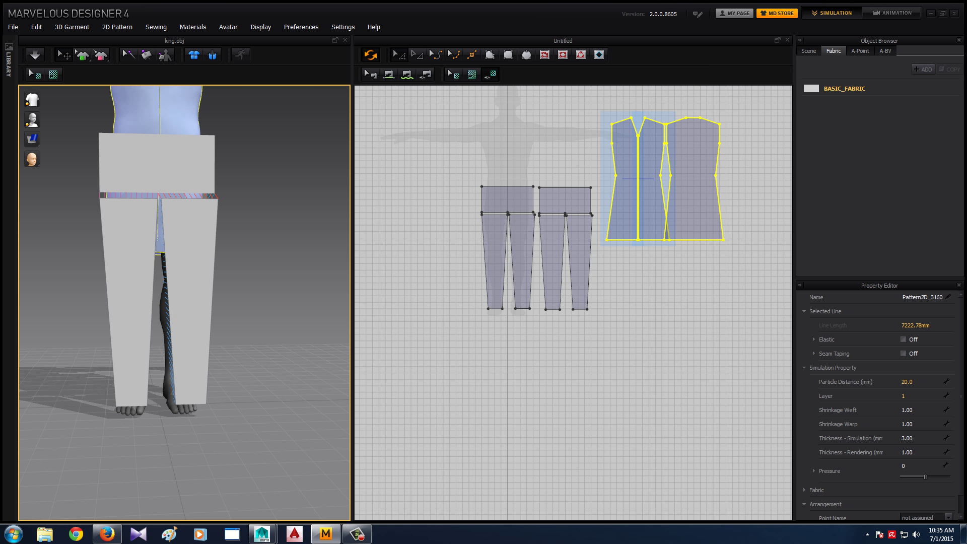
right_click(157, 103)
click(181, 140)
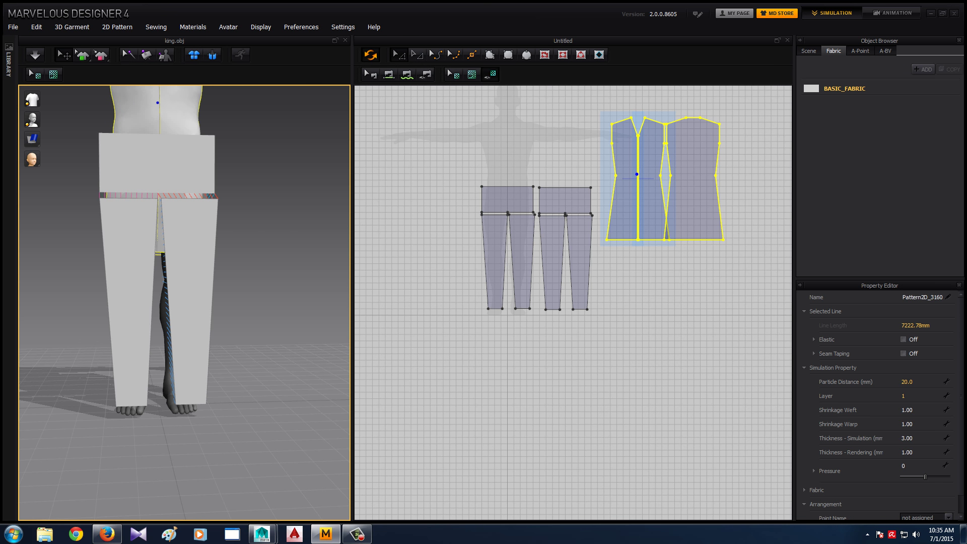
key(space)
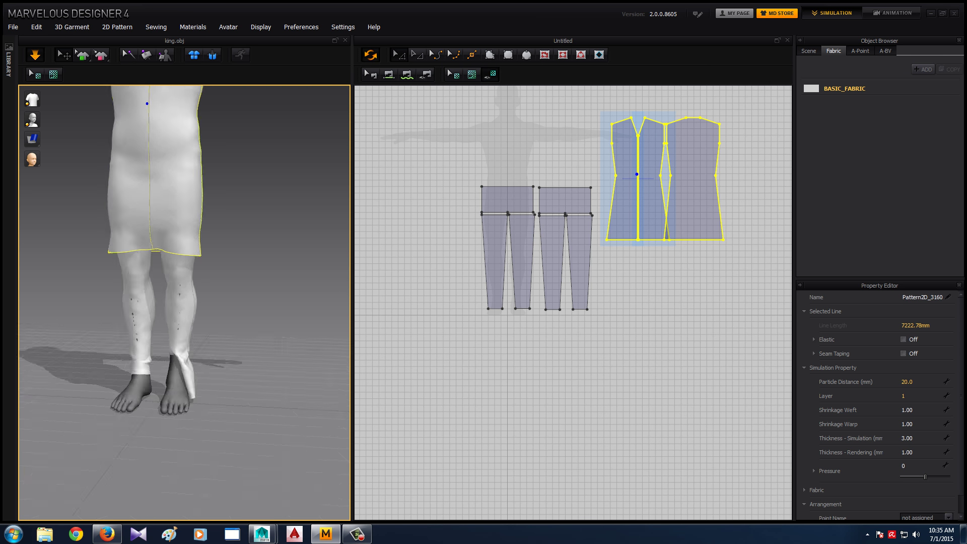
mouse_move(181, 252)
right_down()
mouse_move(181, 312)
mouse_move(181, 262)
mouse_move(287, 252)
mouse_move(236, 257)
right_up()
click(522, 262)
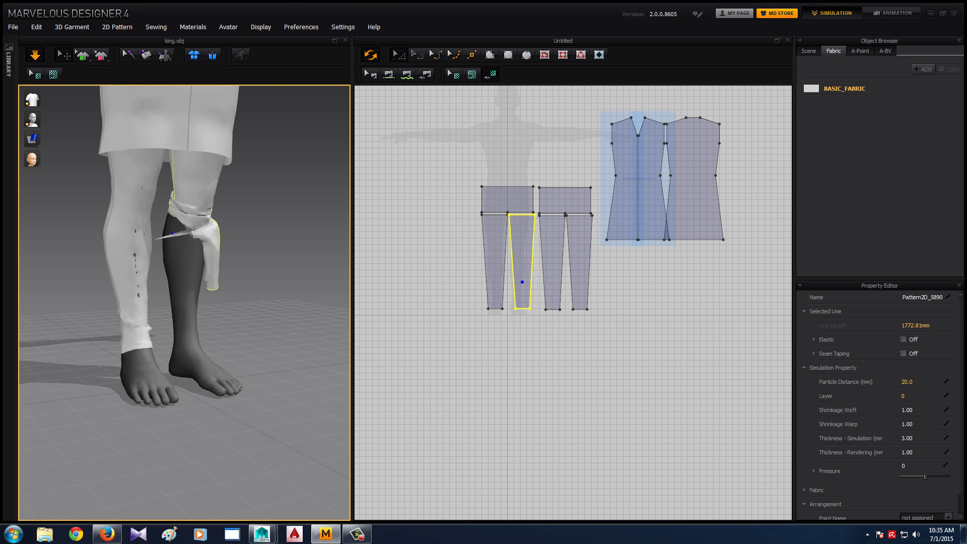
Freeze both coat pieces and reset the trousers to flat panels
right_drag(185, 302, 121, 302)
drag(133, 302, 111, 330)
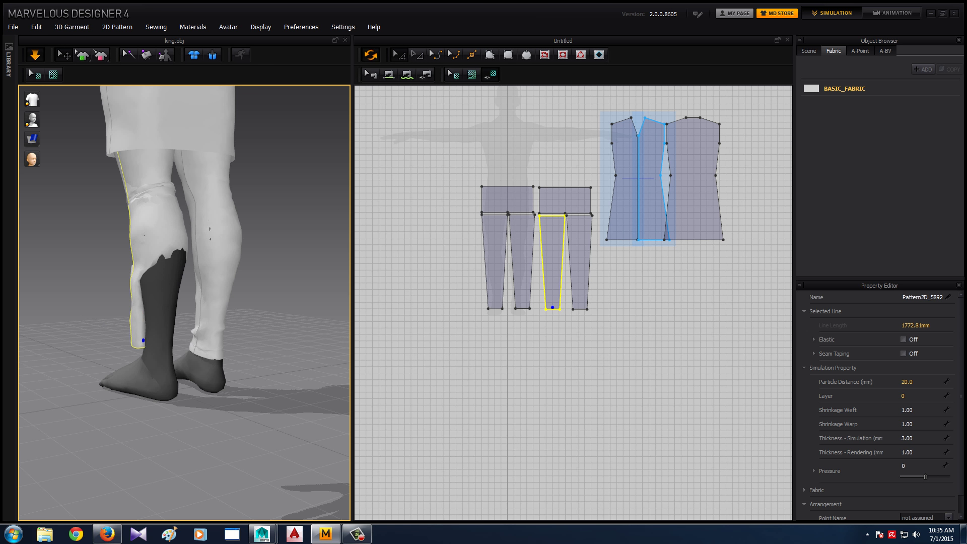
click(639, 243)
shift+click(707, 232)
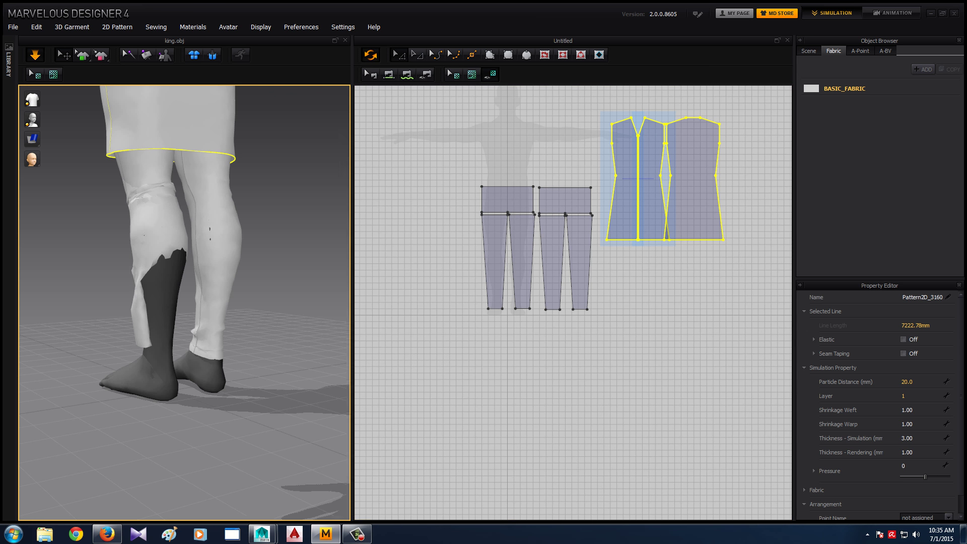
right_click(230, 129)
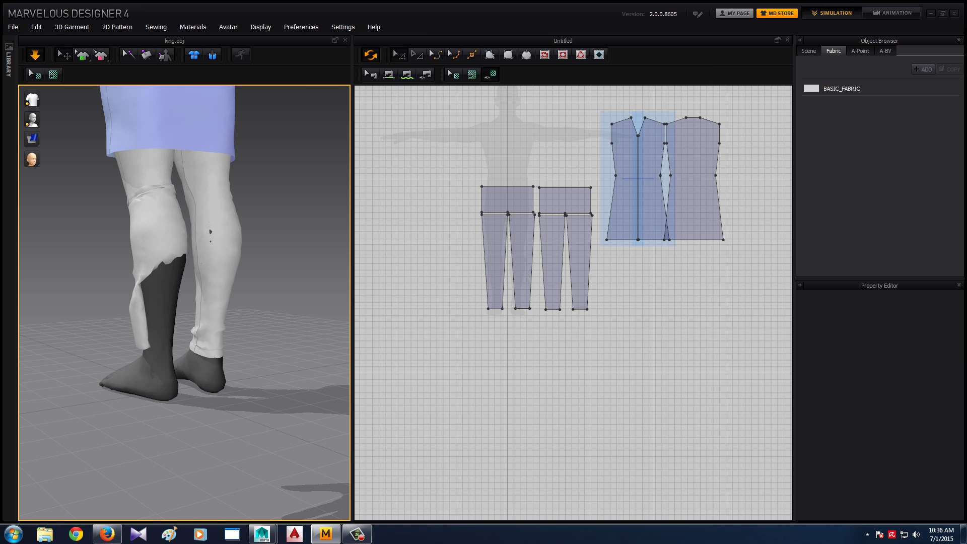
key(ctrl+z)
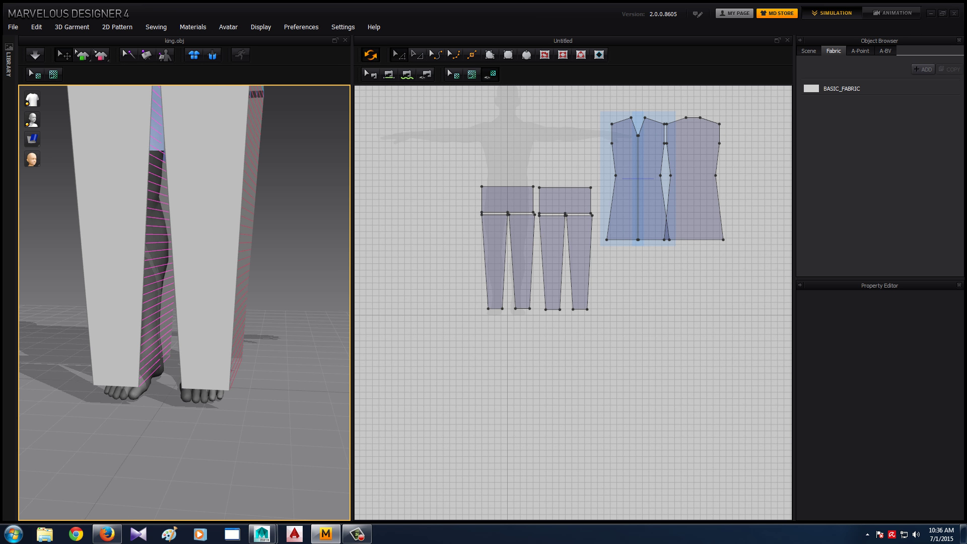
Simulate to re-drape the trousers and view the legs from above
click(579, 262)
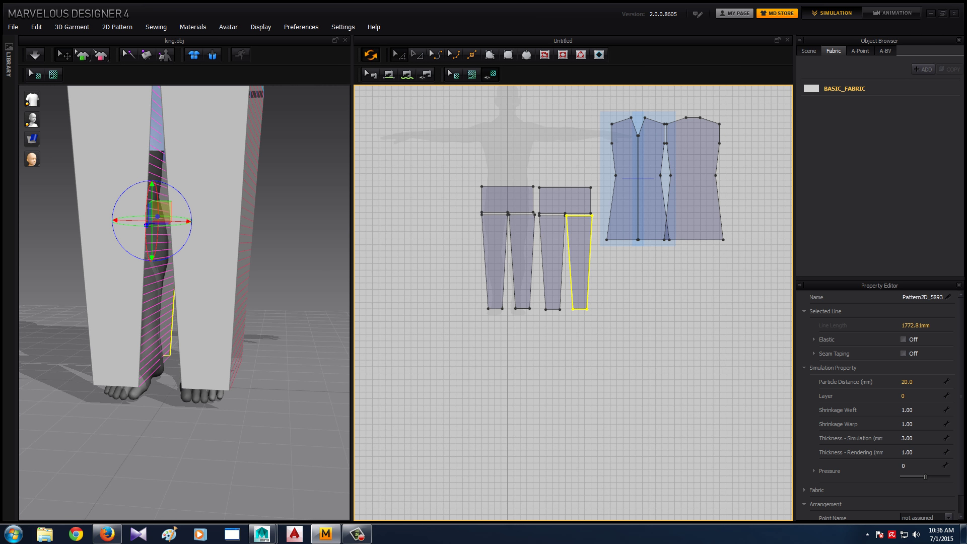
click(552, 262)
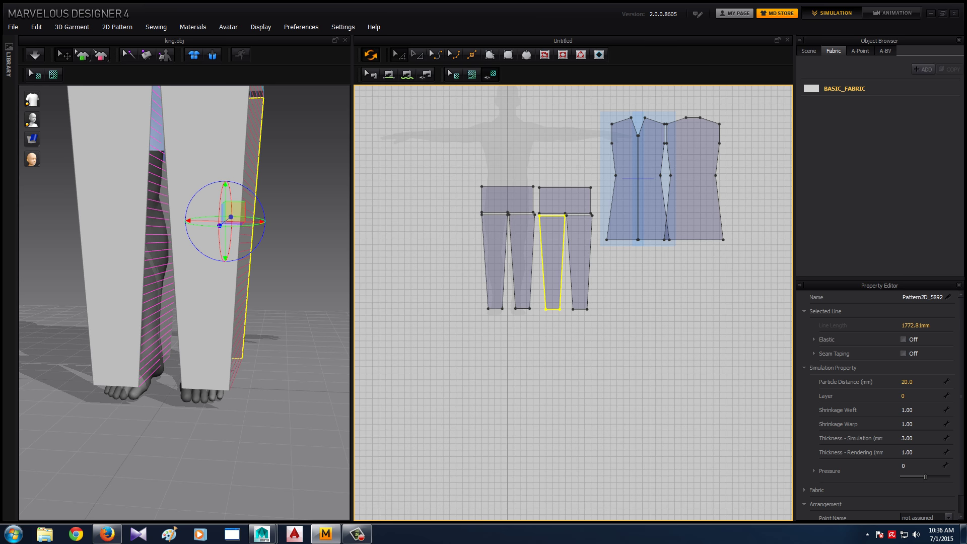
mouse_move(201, 302)
right_down()
mouse_move(126, 302)
mouse_move(211, 302)
mouse_move(196, 302)
right_up()
click(35, 54)
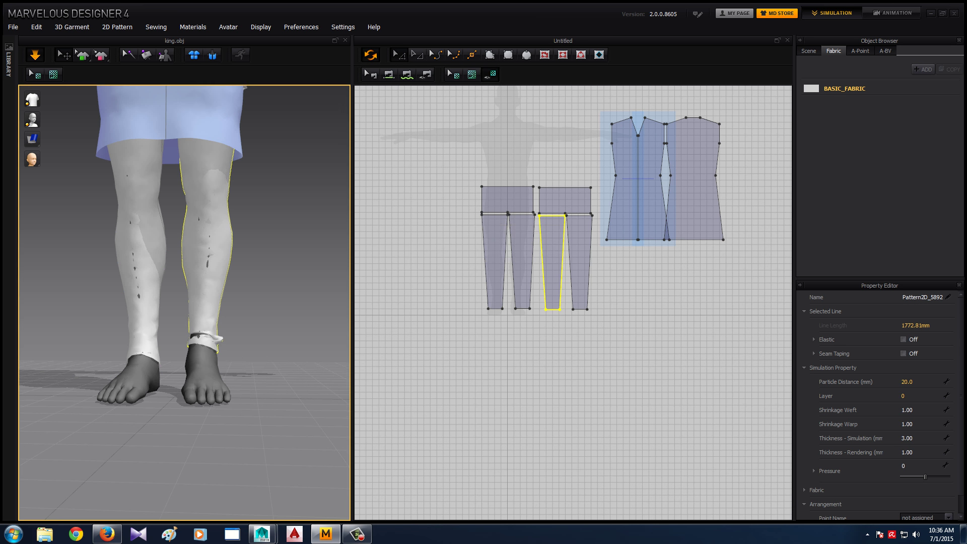
mouse_move(202, 251)
right_down()
mouse_move(181, 237)
mouse_move(262, 252)
mouse_move(302, 242)
mouse_move(242, 252)
mouse_move(312, 252)
right_up()
scroll(185, 302, up, 2)
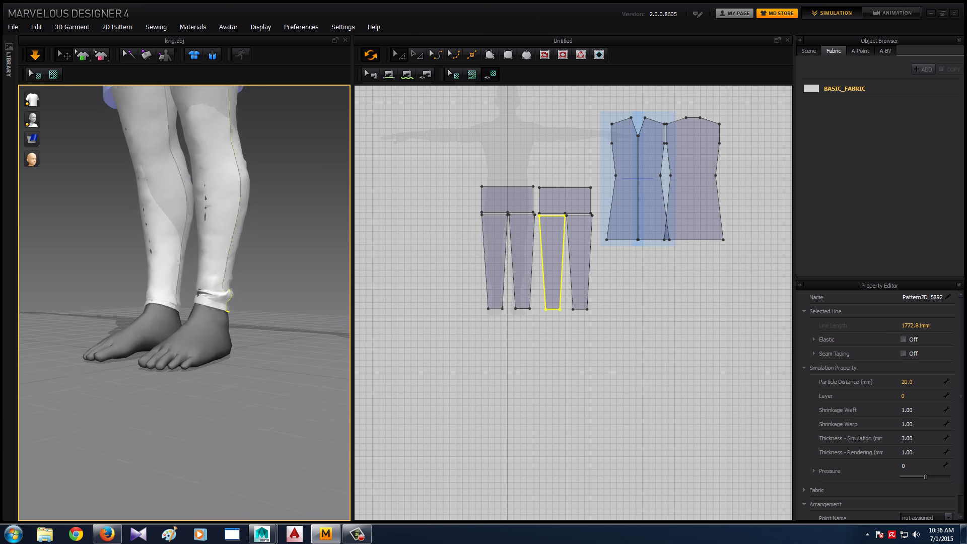
right_drag(201, 252, 262, 252)
Tug the trouser hem at the ankle so it settles down the leg
click(200, 282)
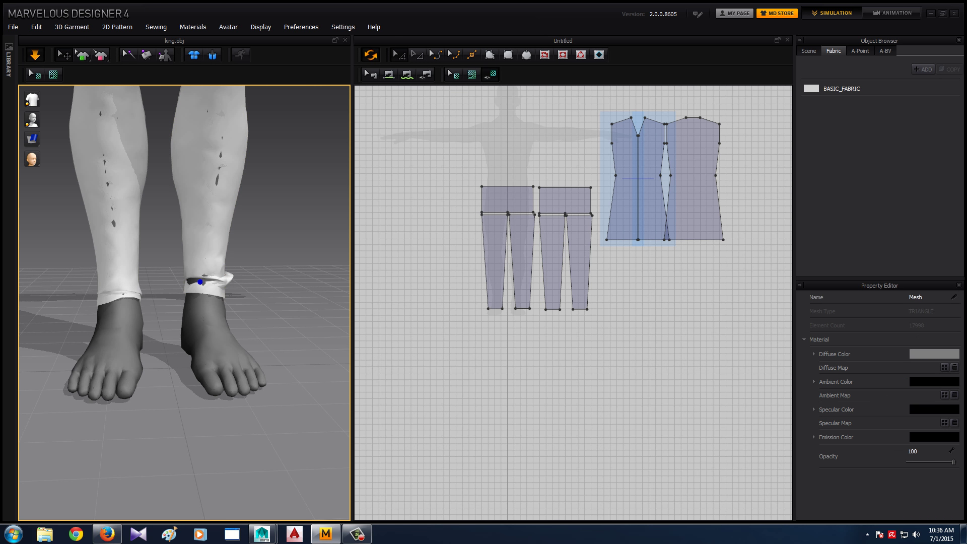
right_drag(200, 282, 203, 287)
click(203, 287)
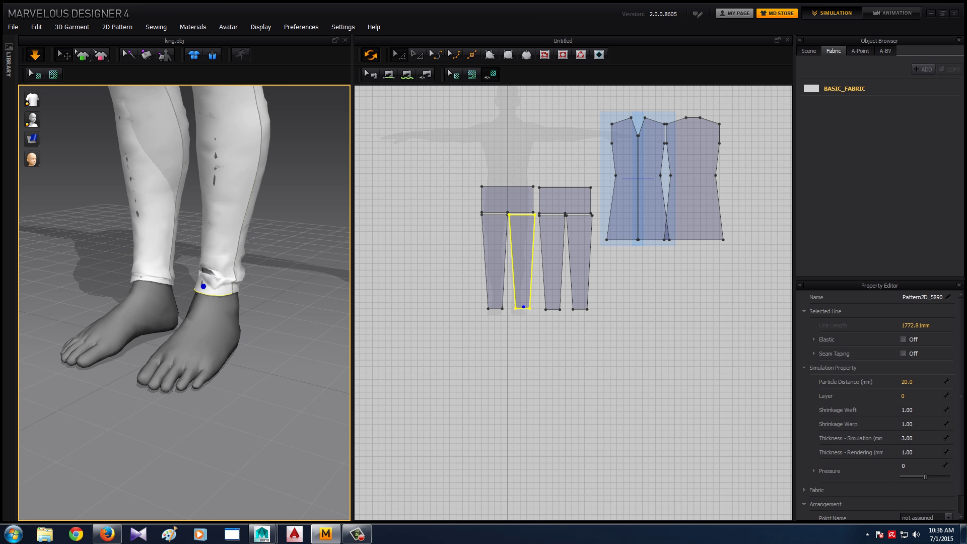
drag(203, 286, 204, 297)
right_drag(204, 286, 241, 286)
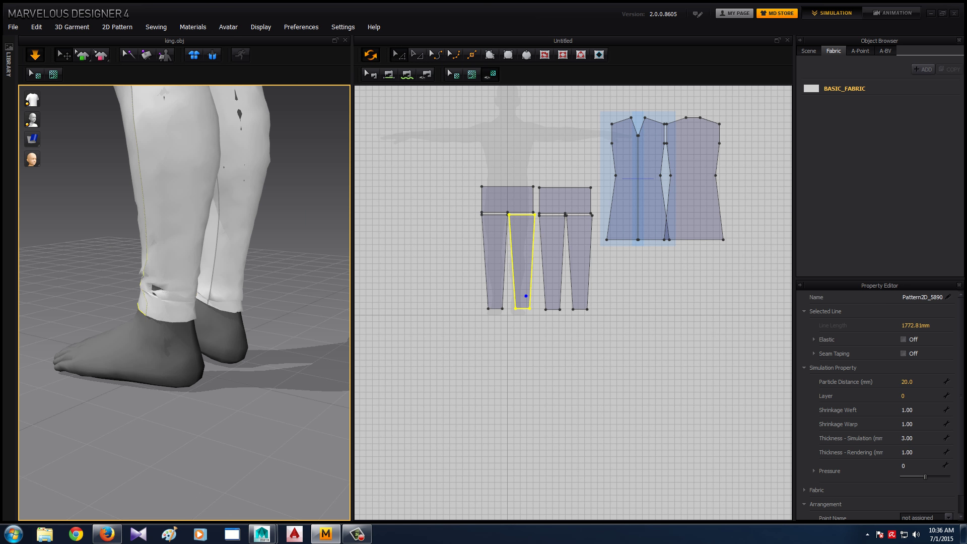
Check the legs from the rear, then box-select all trouser pattern pieces
click(145, 289)
right_drag(164, 283, 93, 280)
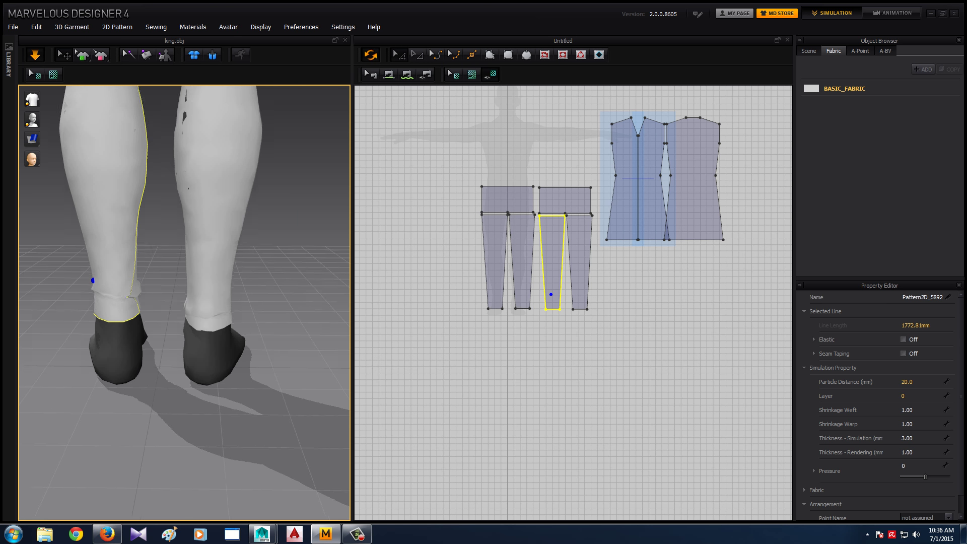
scroll(93, 280, down, 2)
mouse_move(73, 412)
right_down()
mouse_move(195, 259)
mouse_move(99, 270)
right_up()
click(183, 267)
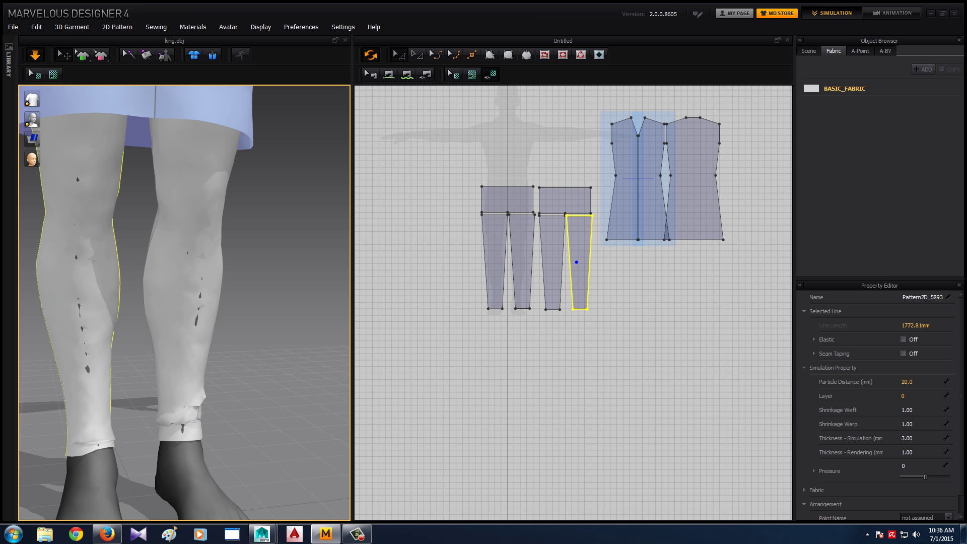
mouse_move(457, 171)
mouse_down()
mouse_move(593, 353)
mouse_move(599, 343)
mouse_up()
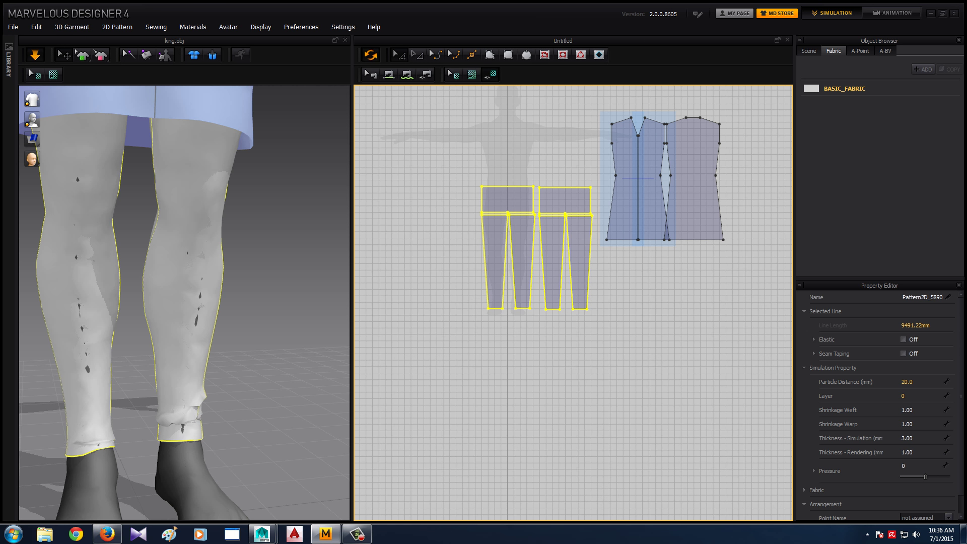
Set the selected trouser pieces' particle distance to 10.0 and let them re-drape
click(909, 381)
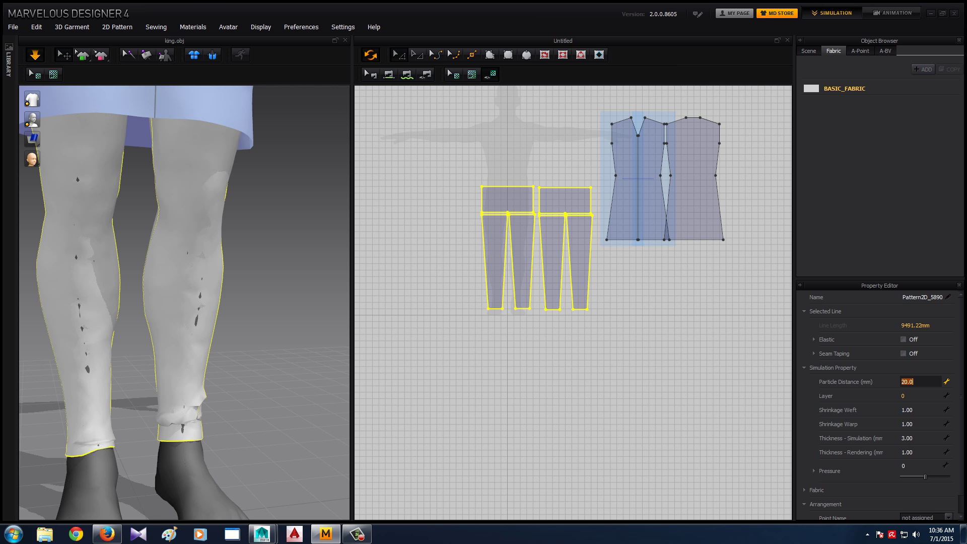
text(10)
key(Return)
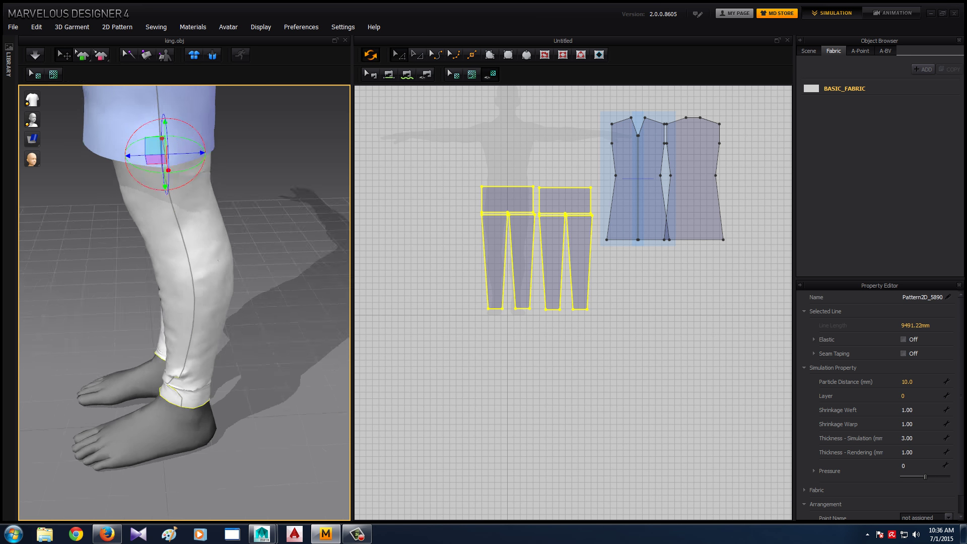
right_drag(192, 302, 204, 300)
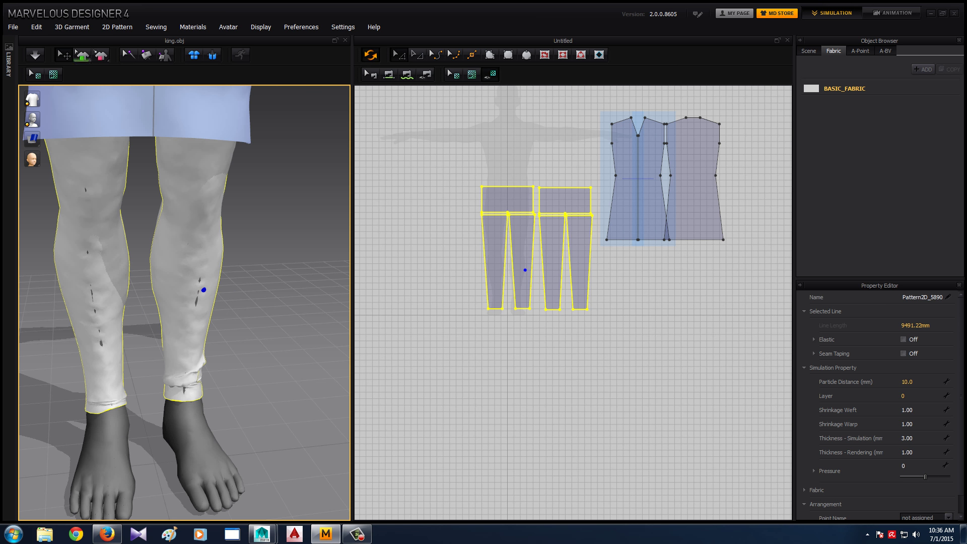
click(651, 243)
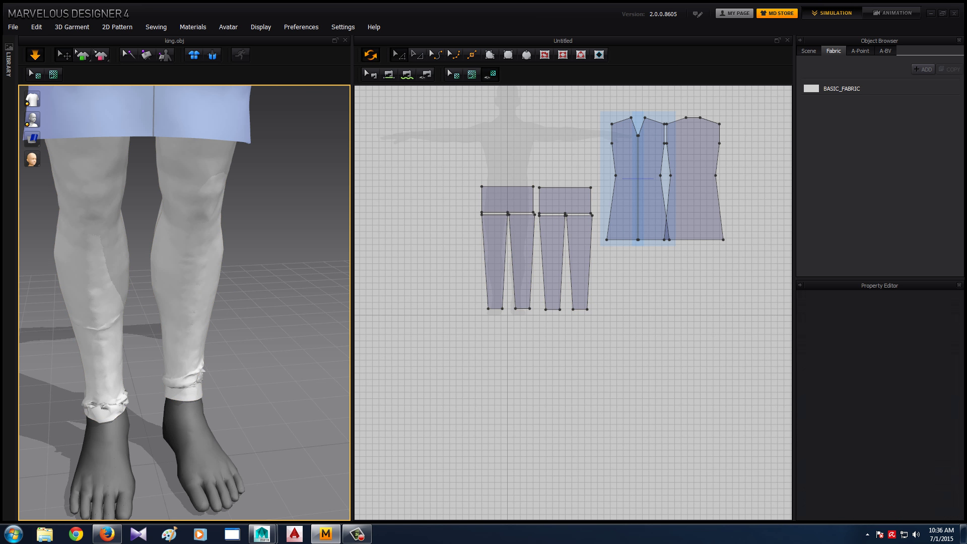
Tug the trouser fabric to check its drape and zoom out to the full avatar
scroll(181, 262, up, 5)
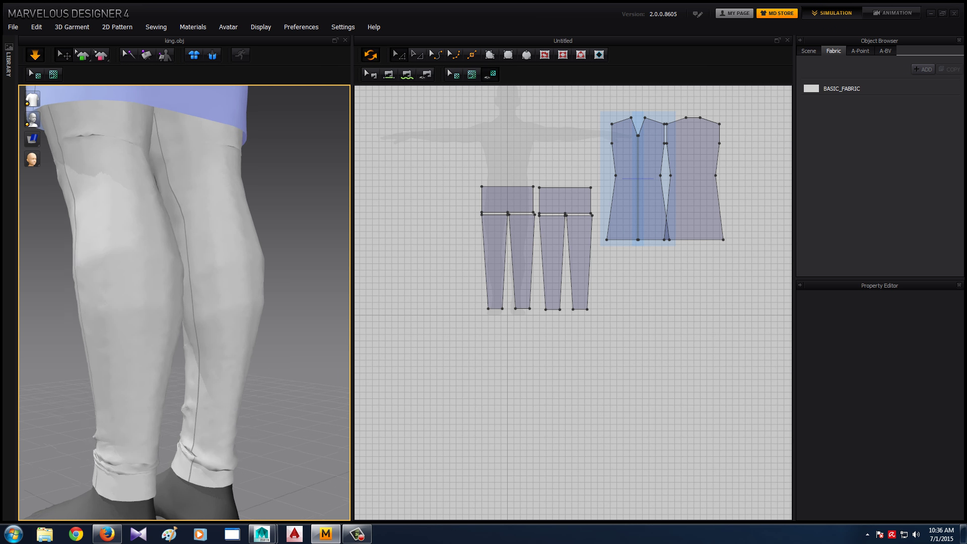
mouse_move(82, 166)
mouse_down()
mouse_move(91, 201)
mouse_move(88, 162)
mouse_up()
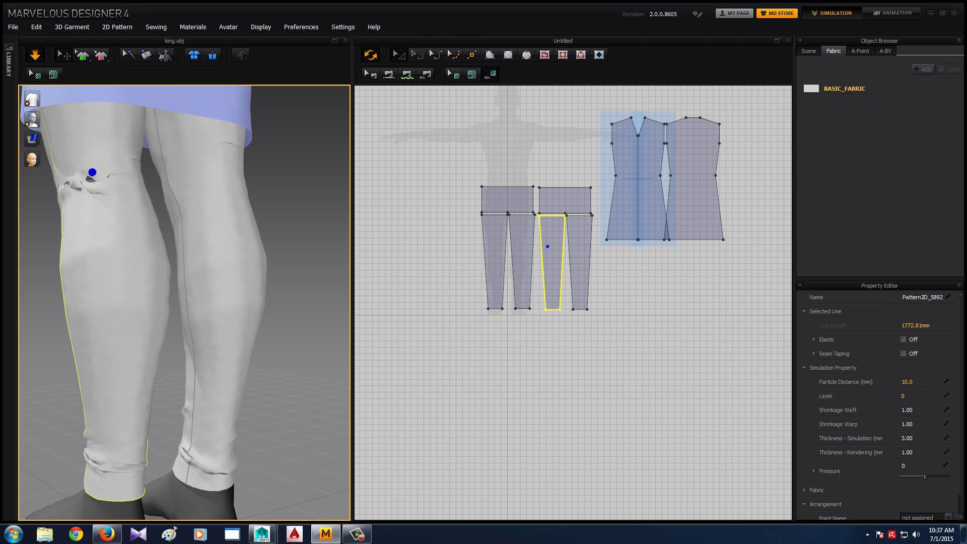
scroll(185, 303, down, 3)
mouse_move(151, 302)
right_down()
mouse_move(227, 302)
mouse_move(212, 303)
right_up()
scroll(184, 302, up, 5)
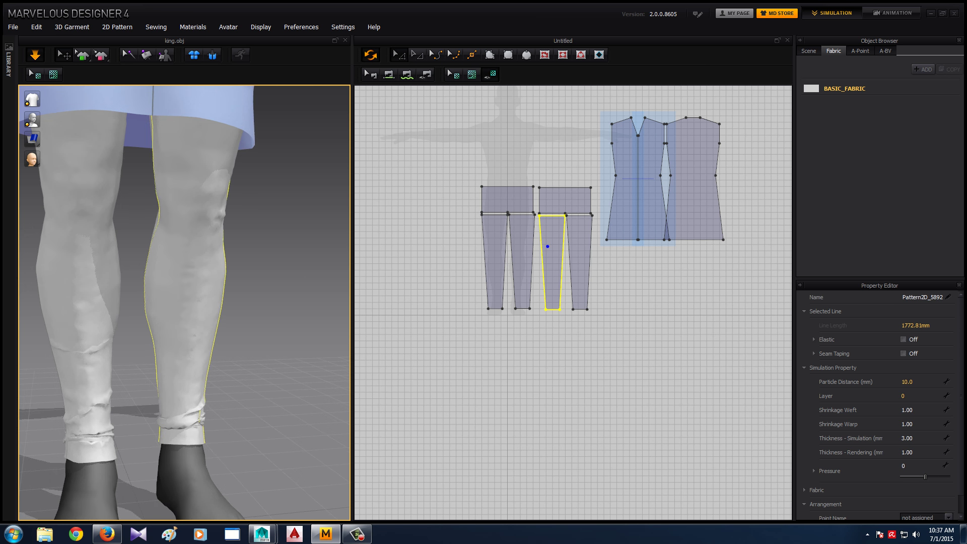
scroll(184, 302, up, 2)
scroll(185, 302, down, 2)
scroll(184, 302, down, 2)
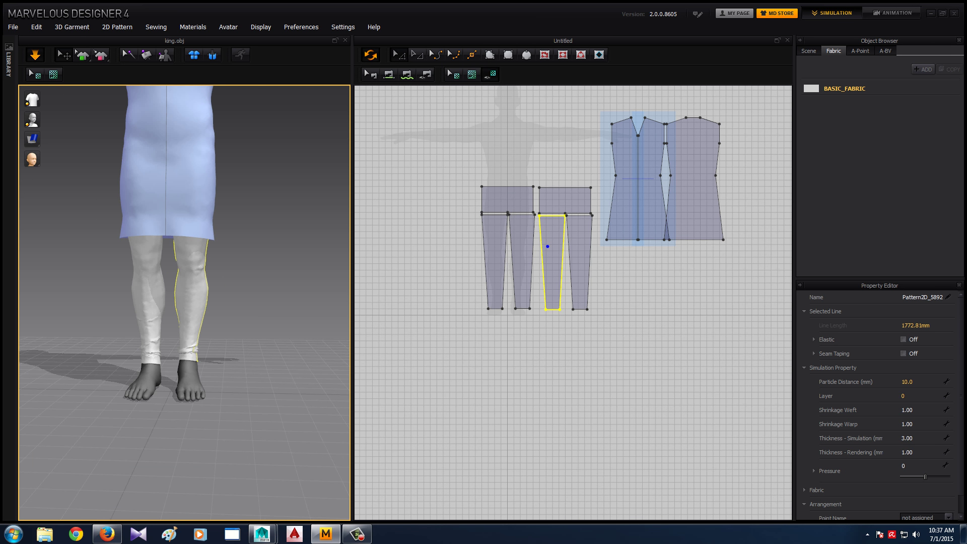
scroll(184, 302, down, 2)
scroll(185, 302, down, 3)
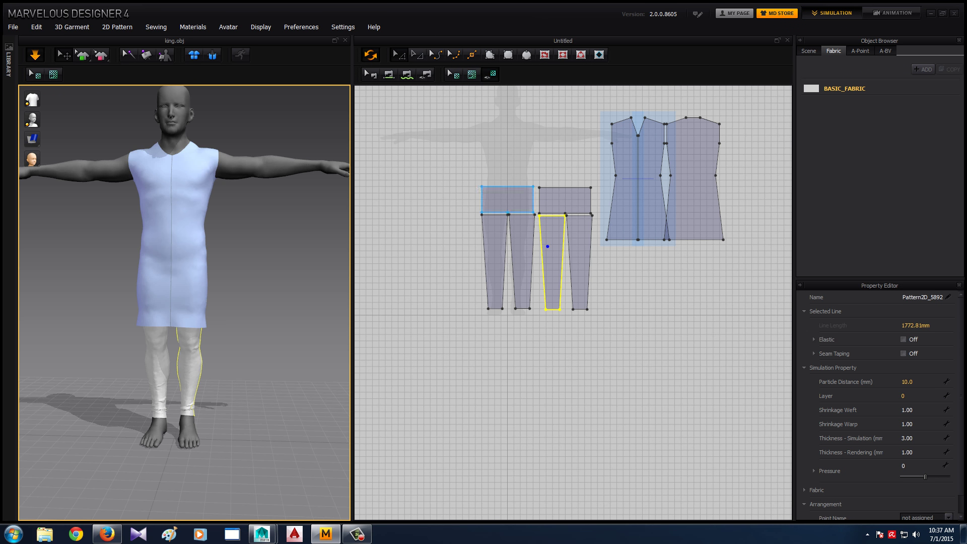
Box-select the coat's front and back body pieces and unfreeze them
scroll(566, 161, up, 1)
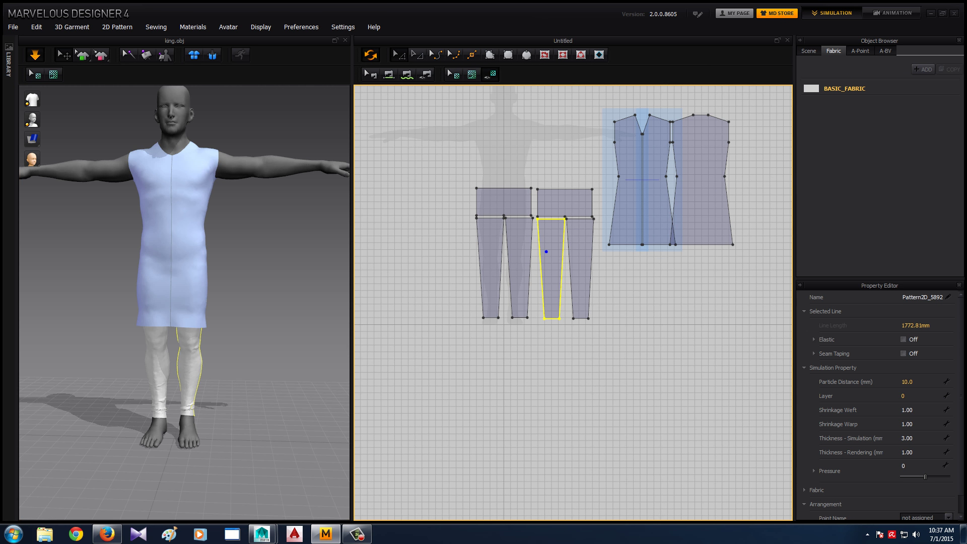
scroll(408, 162, up, 3)
scroll(408, 162, down, 2)
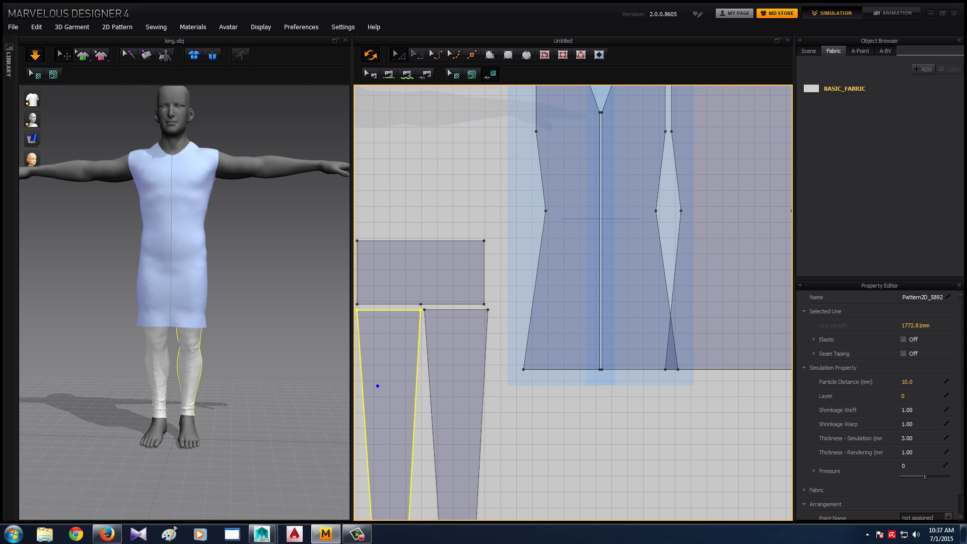
middle_drag(573, 303, 518, 303)
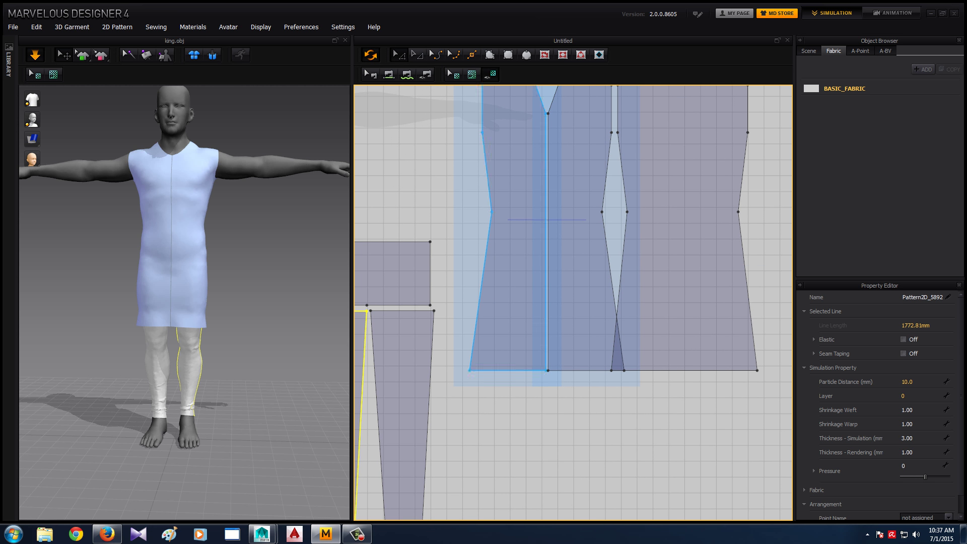
click(484, 152)
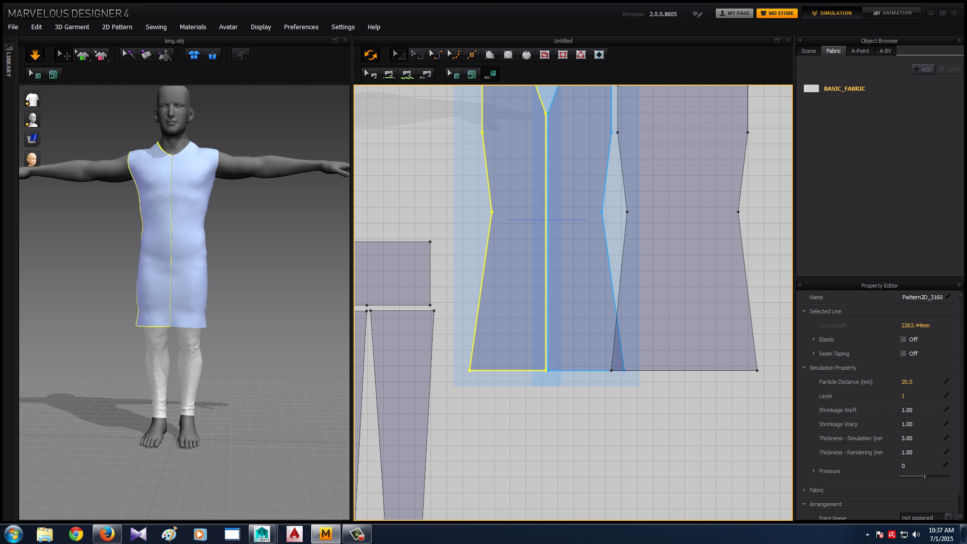
drag(458, 91, 765, 377)
right_click(179, 173)
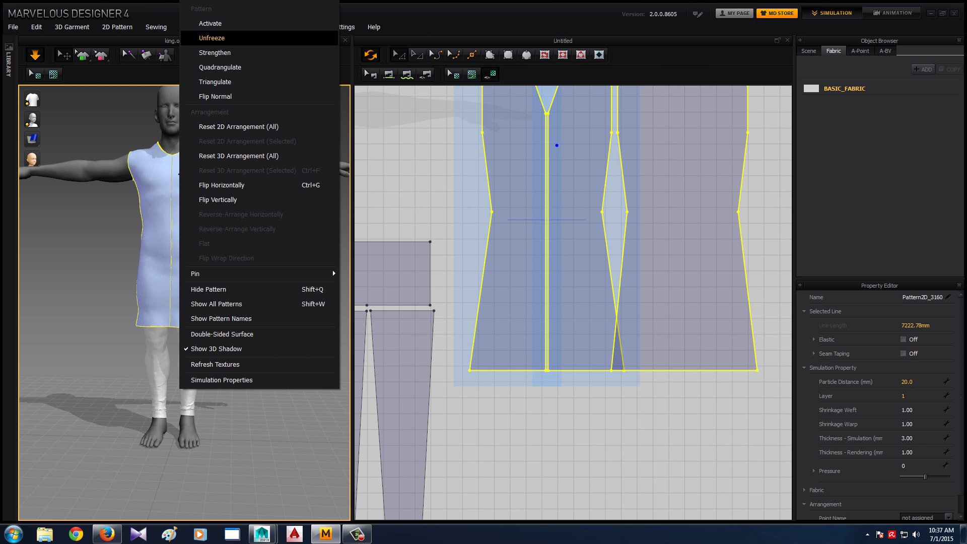
click(212, 37)
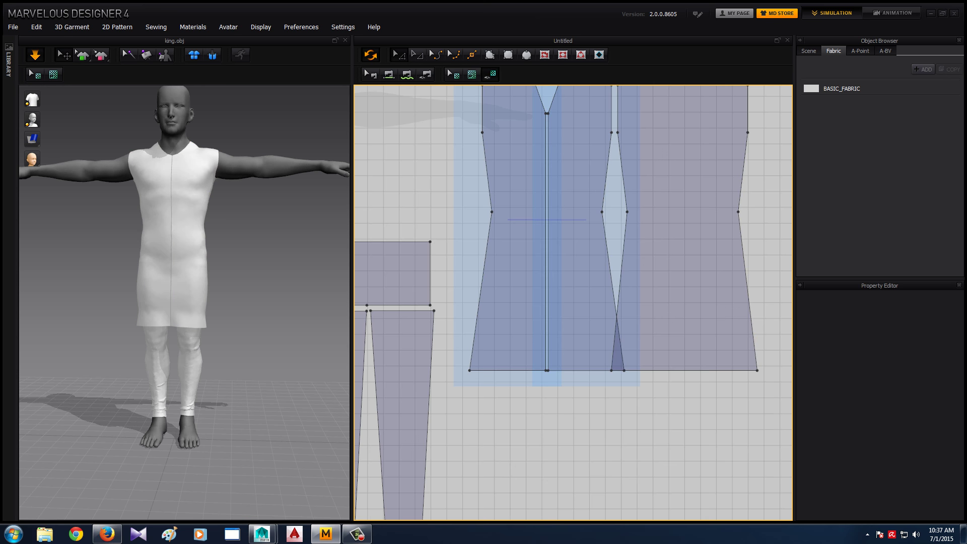
Box-select all four trouser pieces and freeze them in place
scroll(515, 166, down, 3)
scroll(515, 166, down, 3)
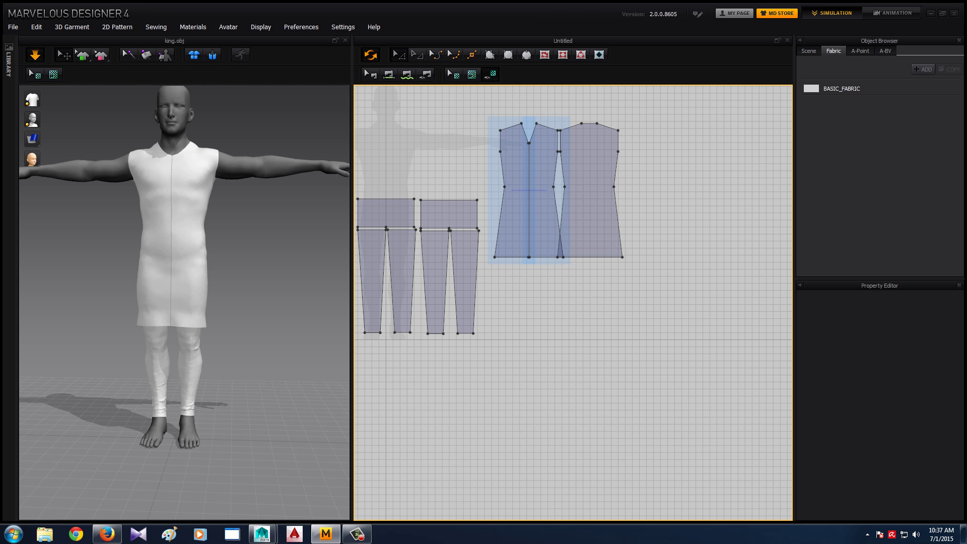
middle_drag(514, 167, 551, 163)
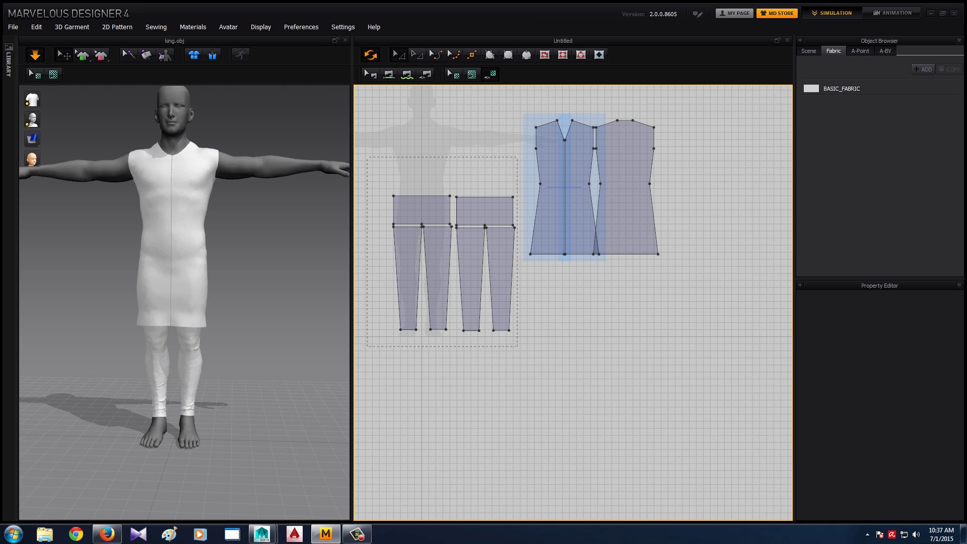
drag(367, 157, 519, 350)
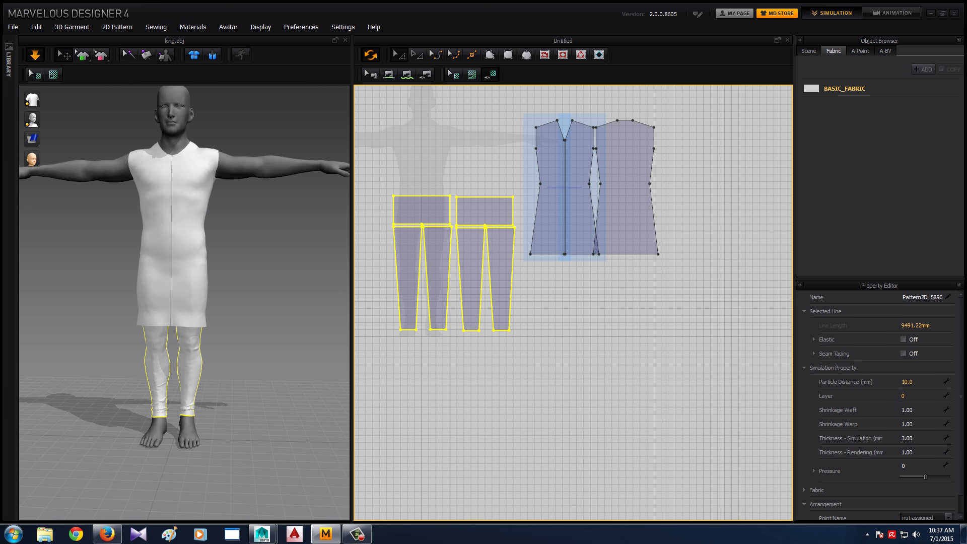
right_click(192, 351)
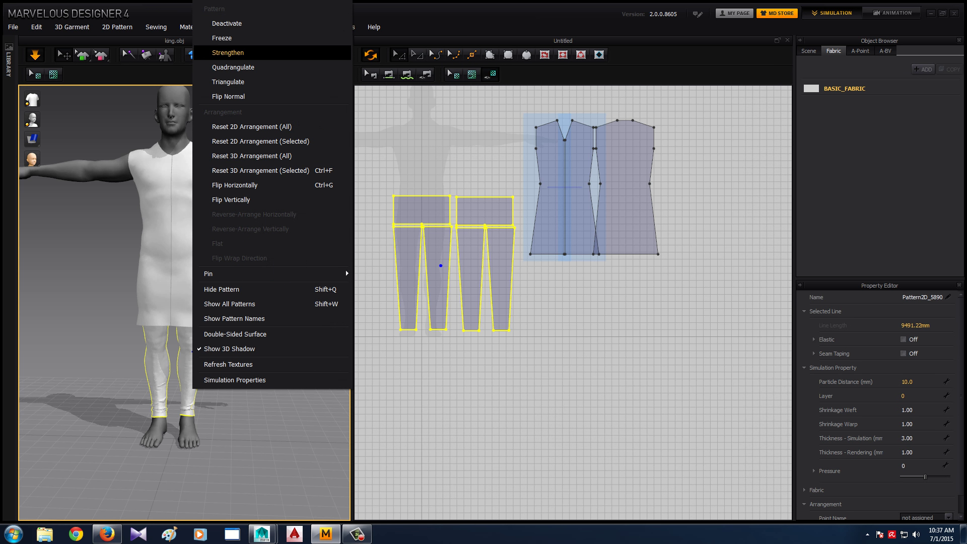
click(217, 38)
click(604, 403)
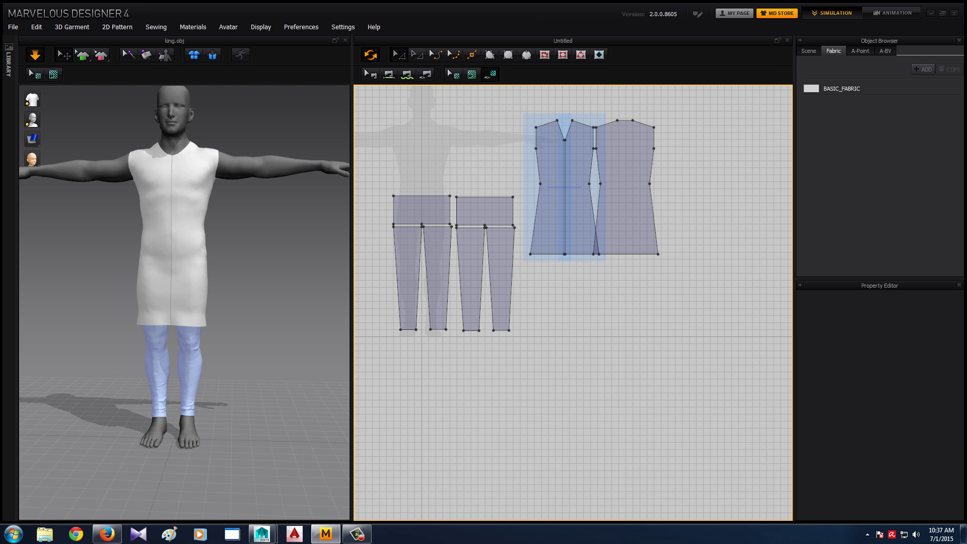
middle_drag(604, 403, 595, 419)
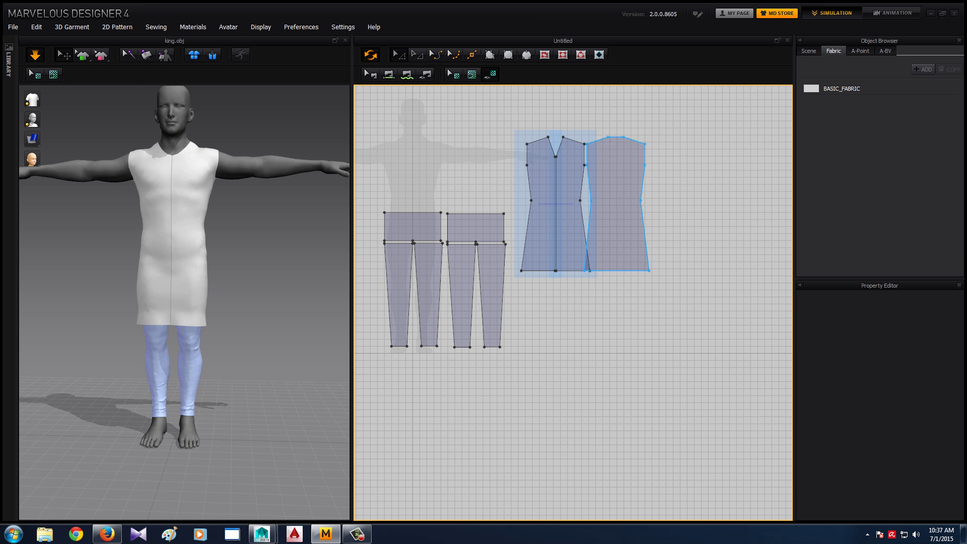
click(530, 200)
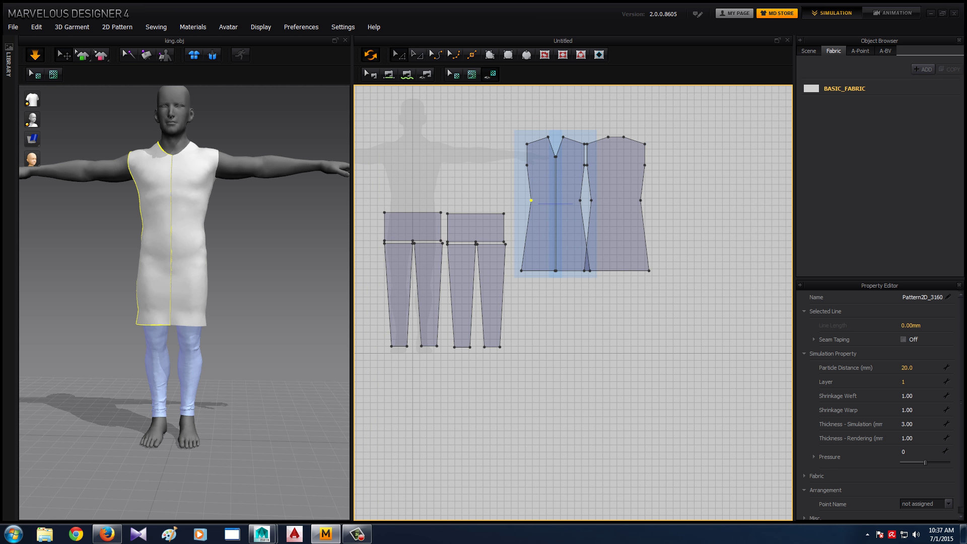
Shift the front panel's two side points and the back panel's side point slightly
drag(529, 200, 526, 200)
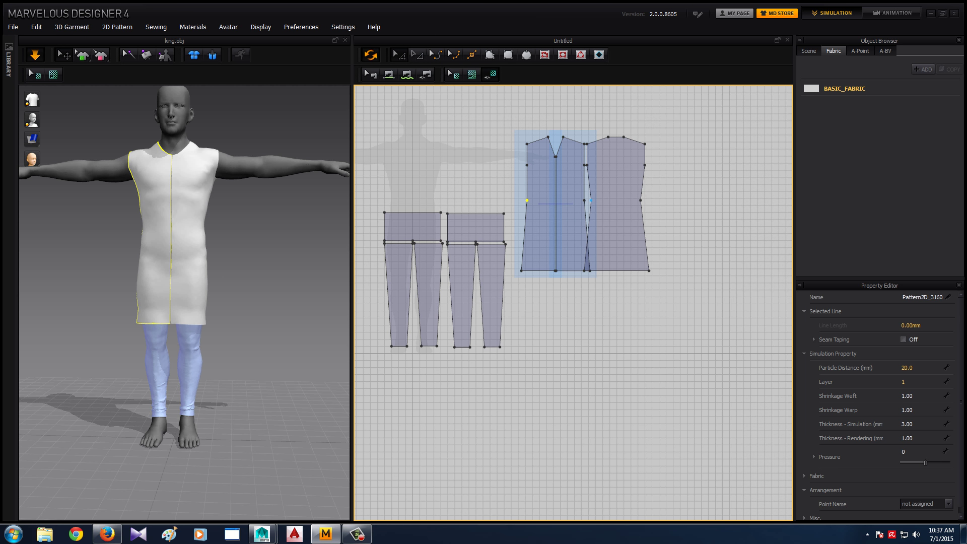
click(591, 200)
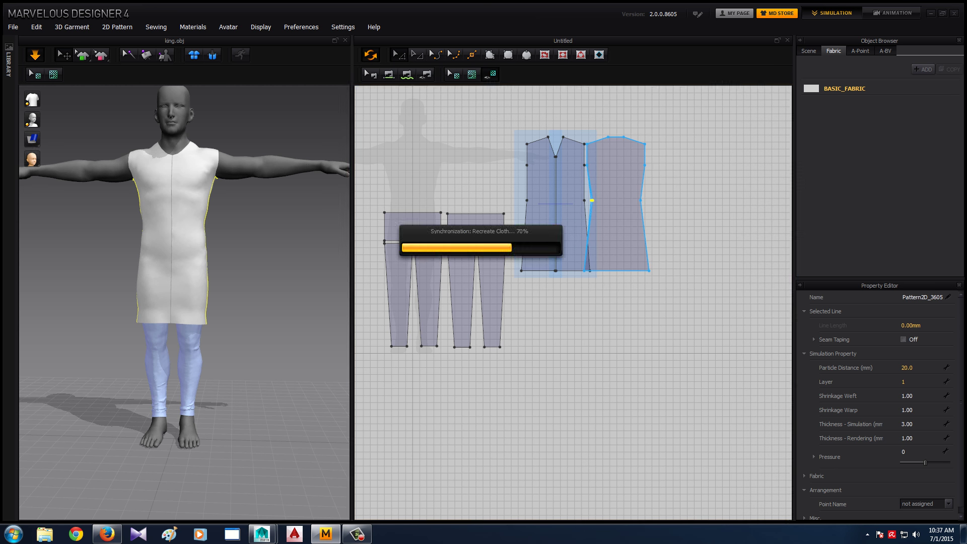
drag(590, 200, 587, 200)
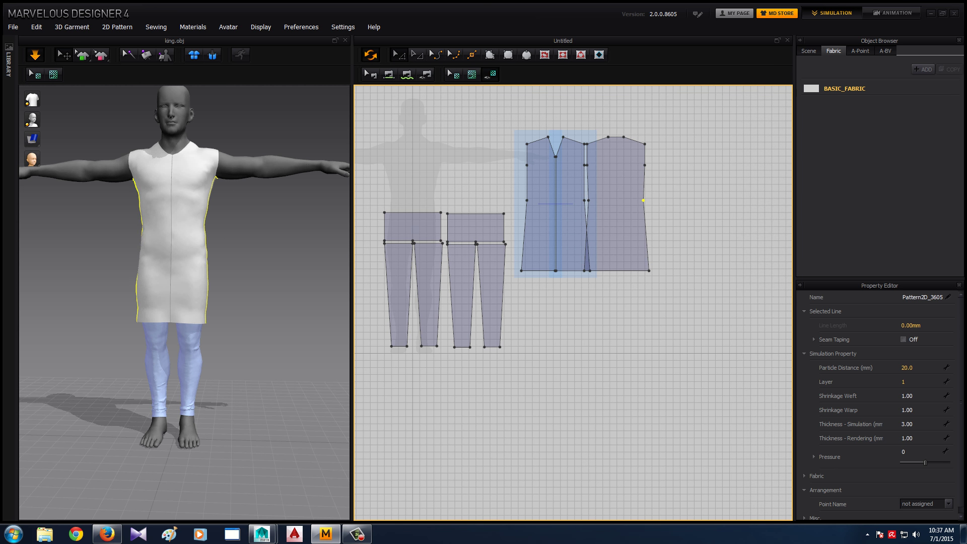
drag(640, 200, 643, 200)
key(Escape)
Move the back and front hem corners slightly, nudging them right with arrow keys
click(649, 270)
drag(649, 270, 646, 270)
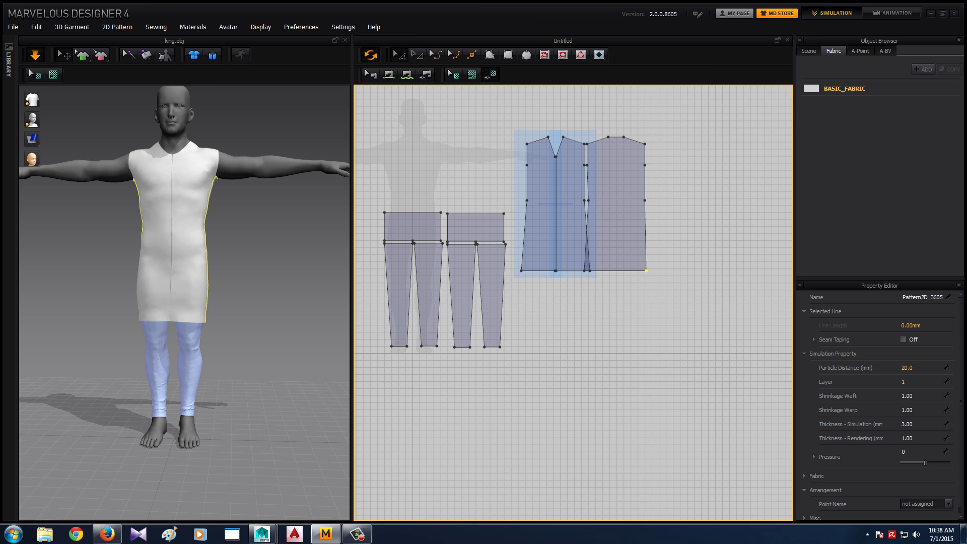
key(Right)
key(Right)
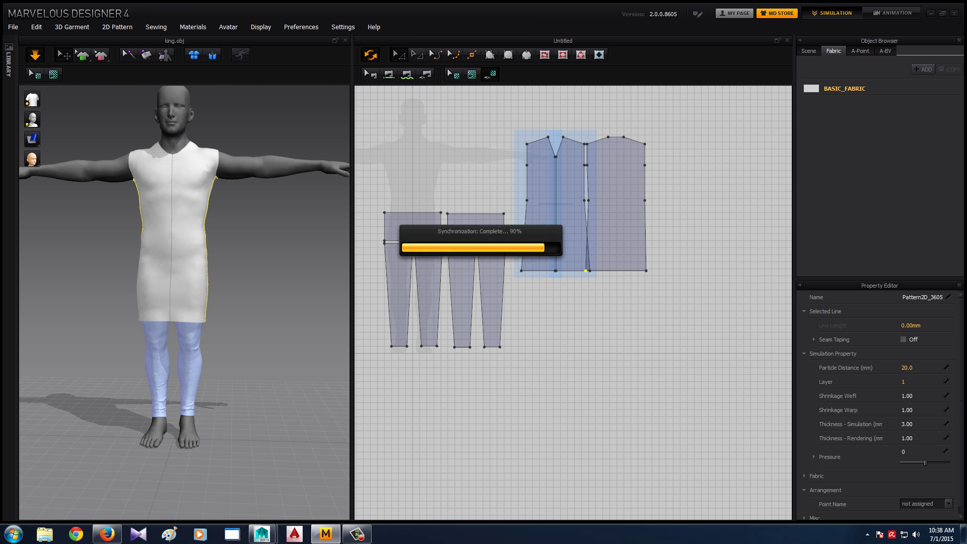
click(521, 270)
key(Right)
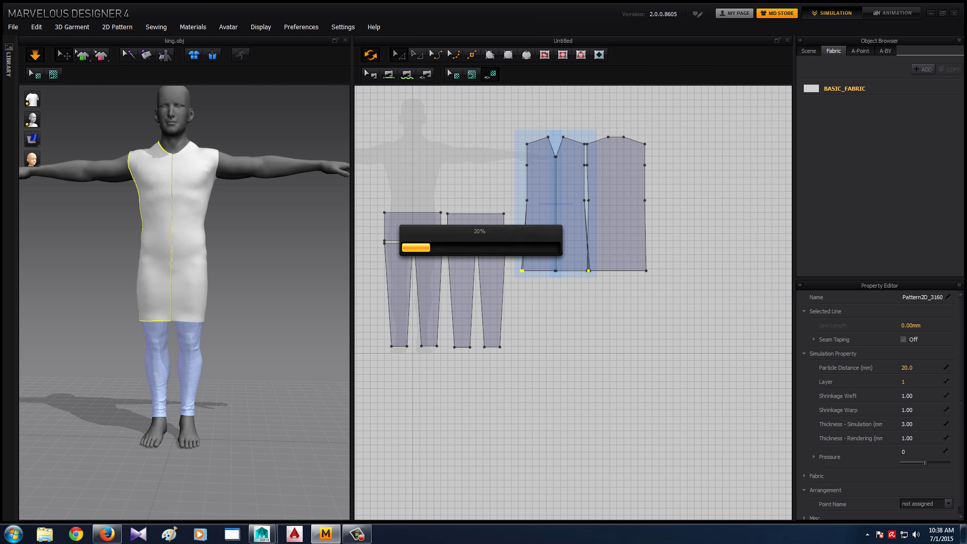
key(Right)
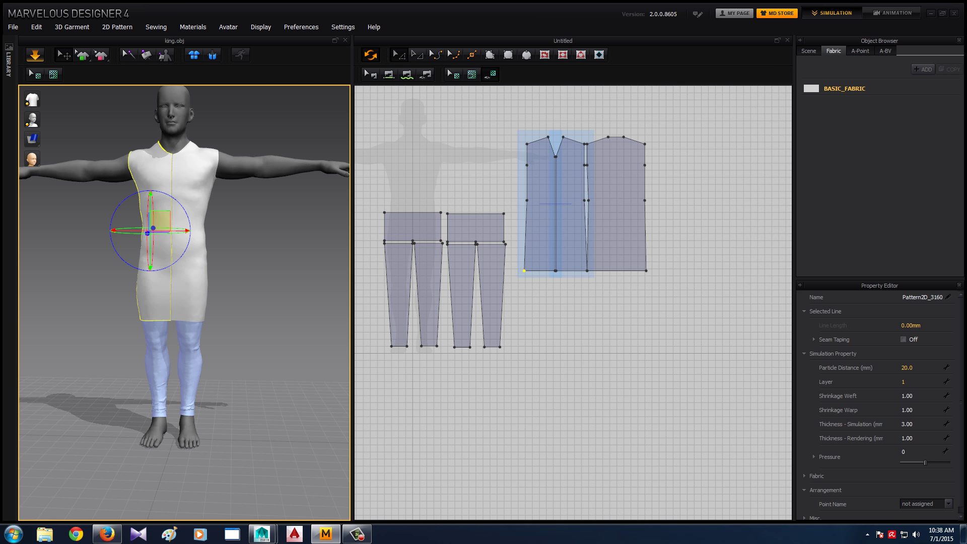
Show the garments as a mesh and compare with the sherwani reference photo in Firefox
click(262, 352)
mouse_move(262, 352)
right_down()
mouse_move(191, 352)
mouse_move(262, 353)
mouse_move(201, 353)
mouse_move(242, 352)
right_up()
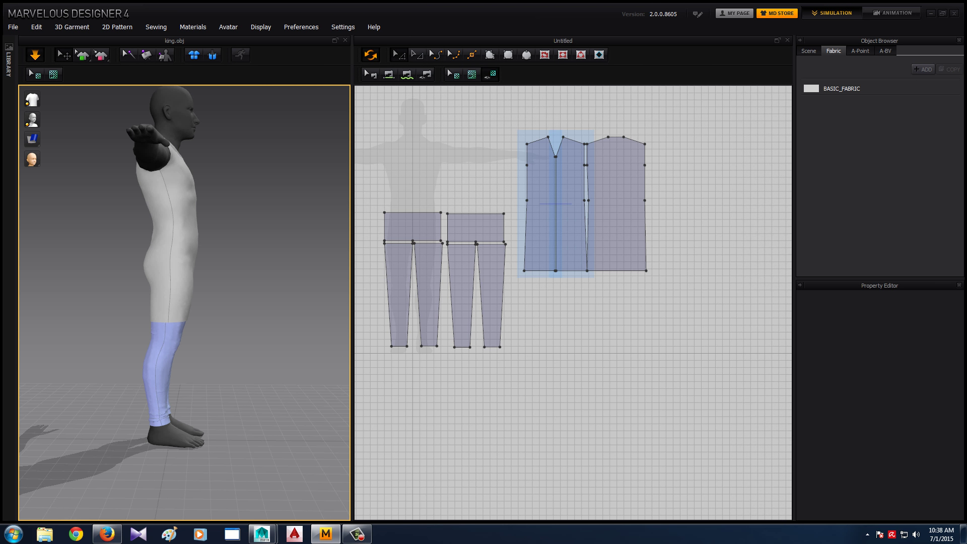
click(49, 100)
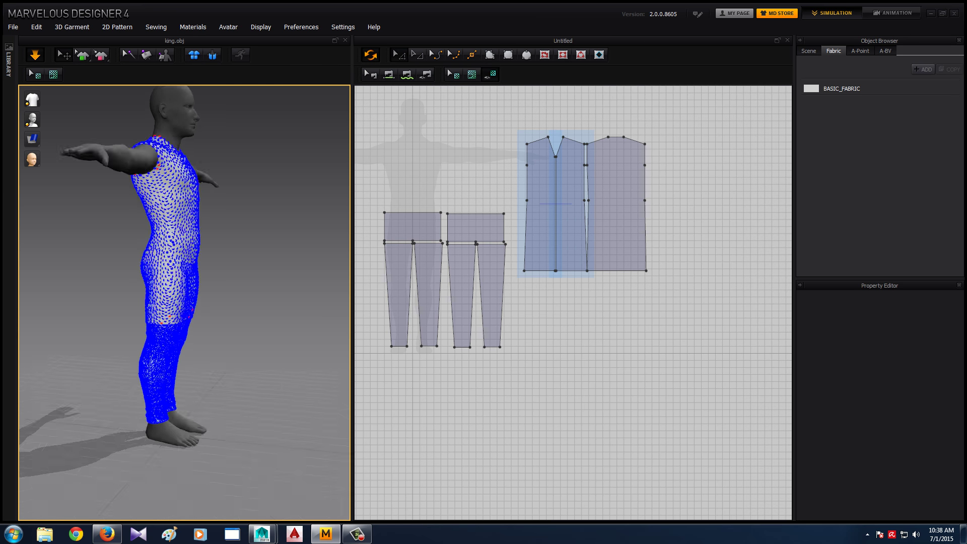
right_drag(201, 352, 75, 352)
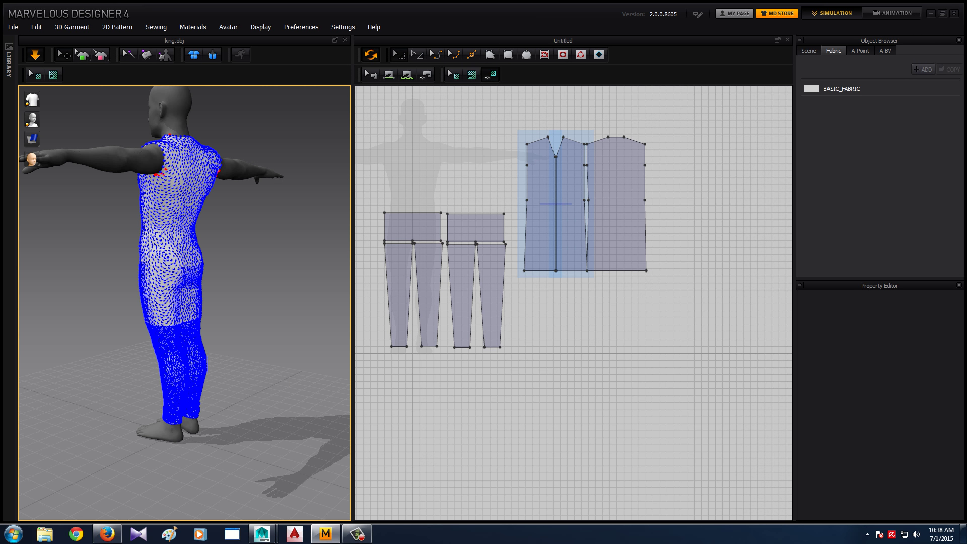
click(107, 534)
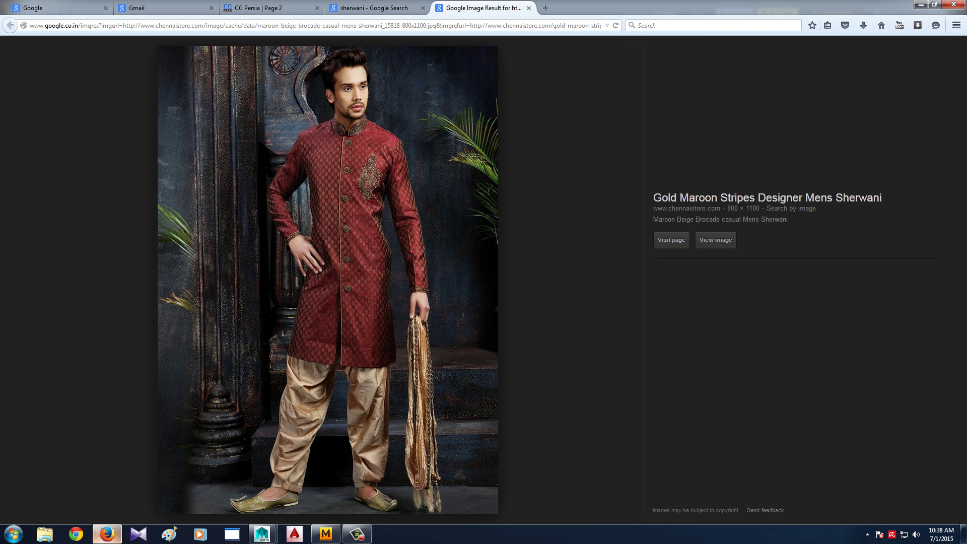
key(alt+Tab)
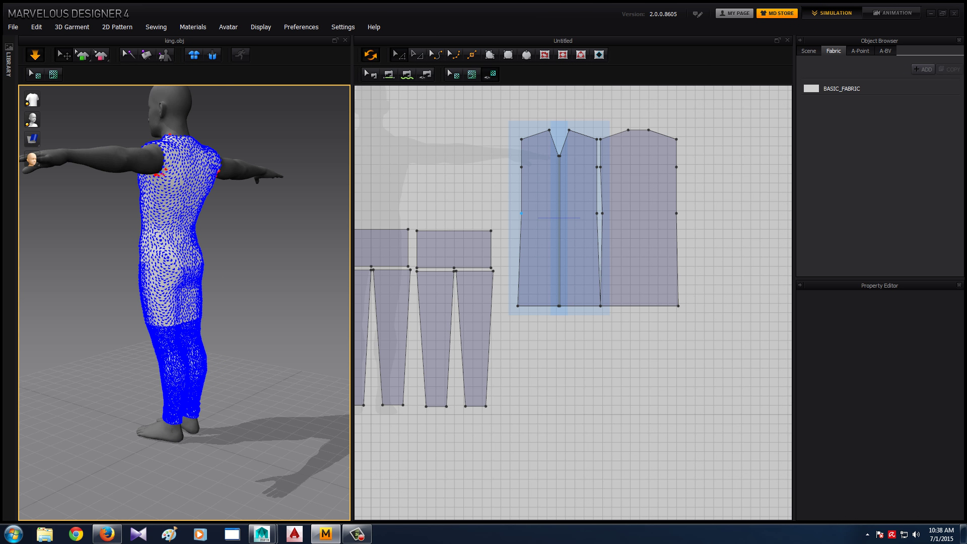
Restore textured display, select the front and back side points, and re-simulate from the front
click(521, 213)
click(92, 99)
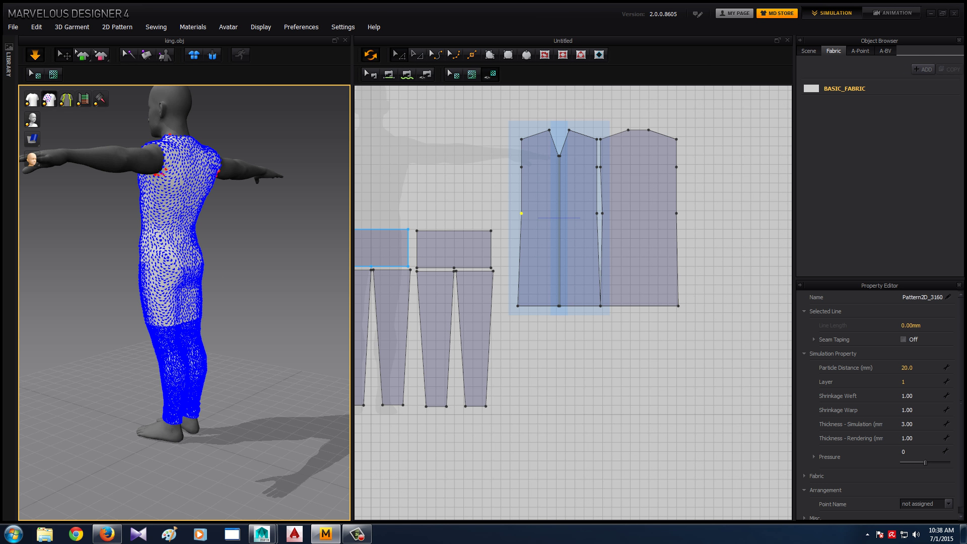
key(2)
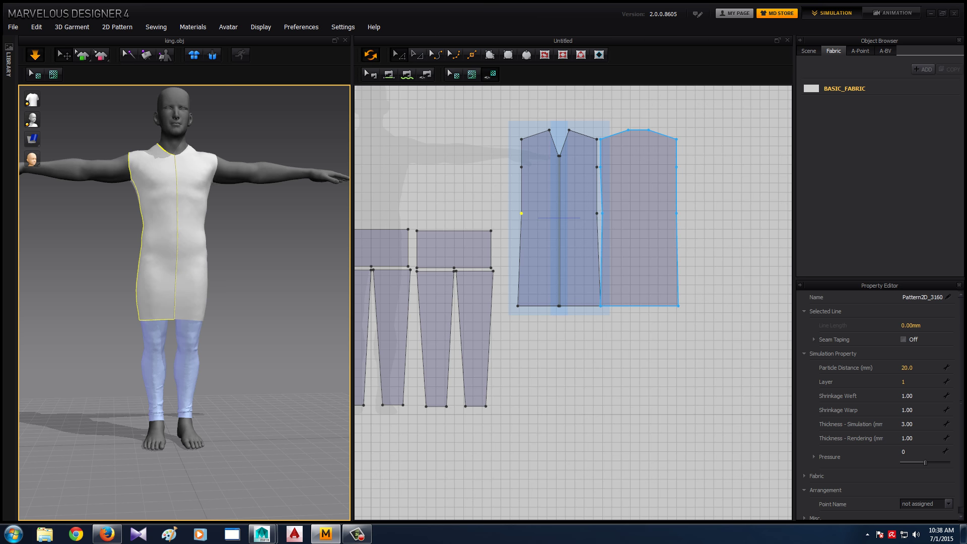
click(602, 213)
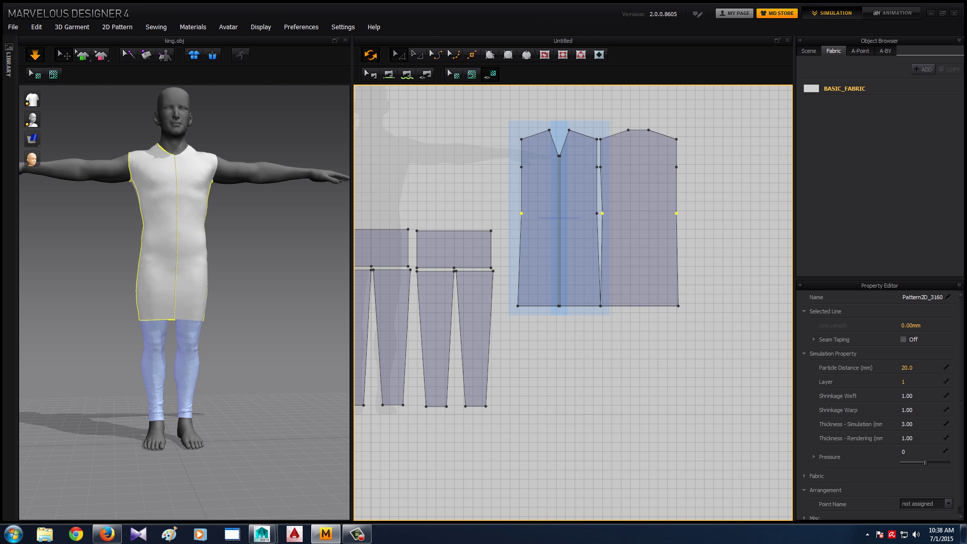
key(space)
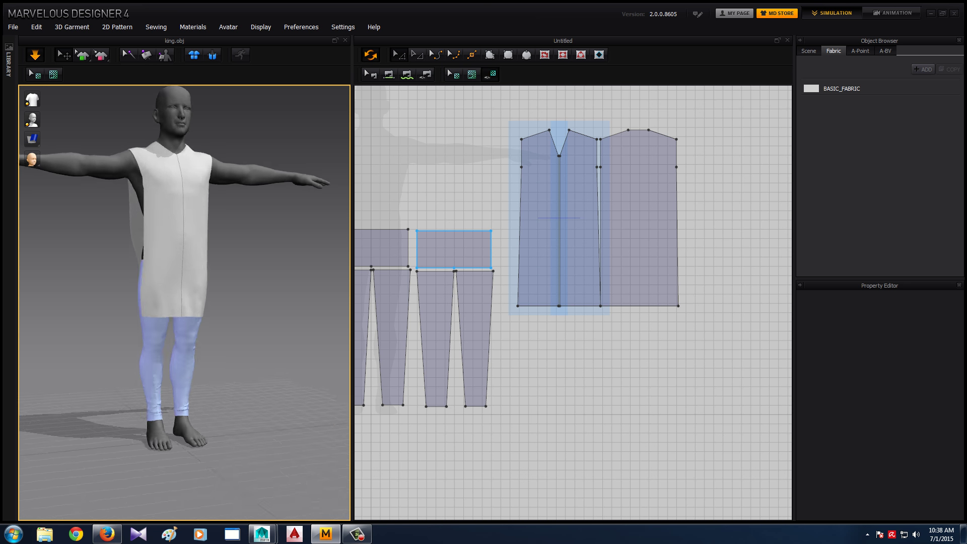
Turn the 3D view to the avatar's side and pick the Segment Sewing tool
key(4)
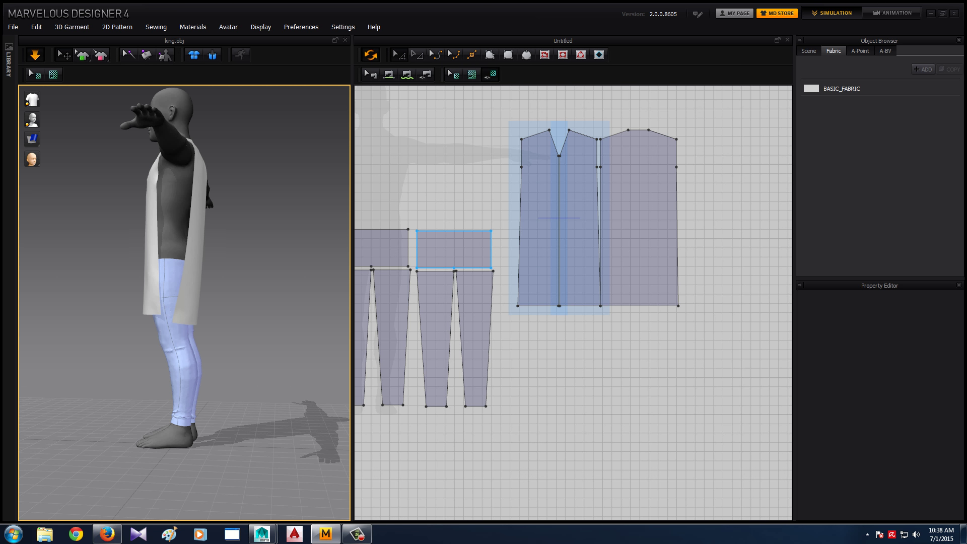
key(2)
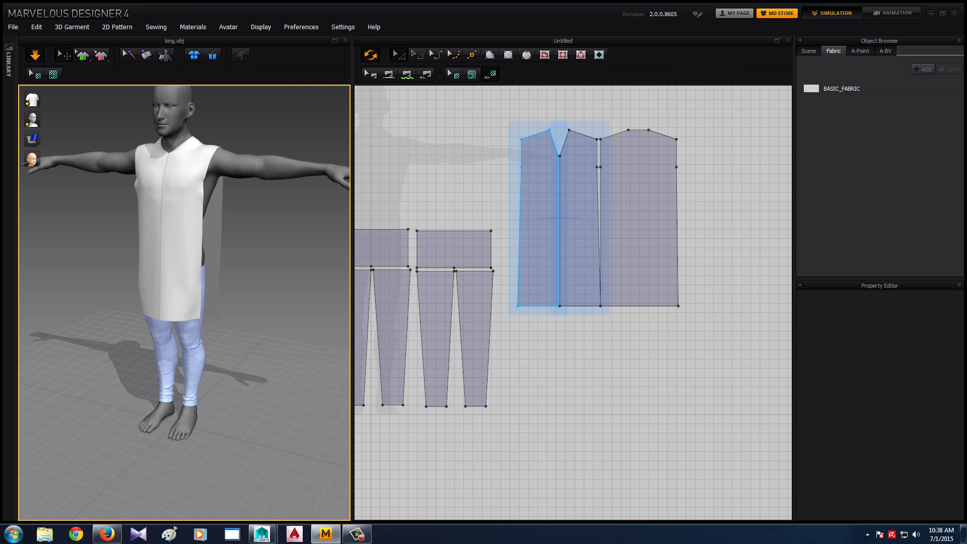
scroll(566, 178, up, 5)
scroll(566, 177, down, 2)
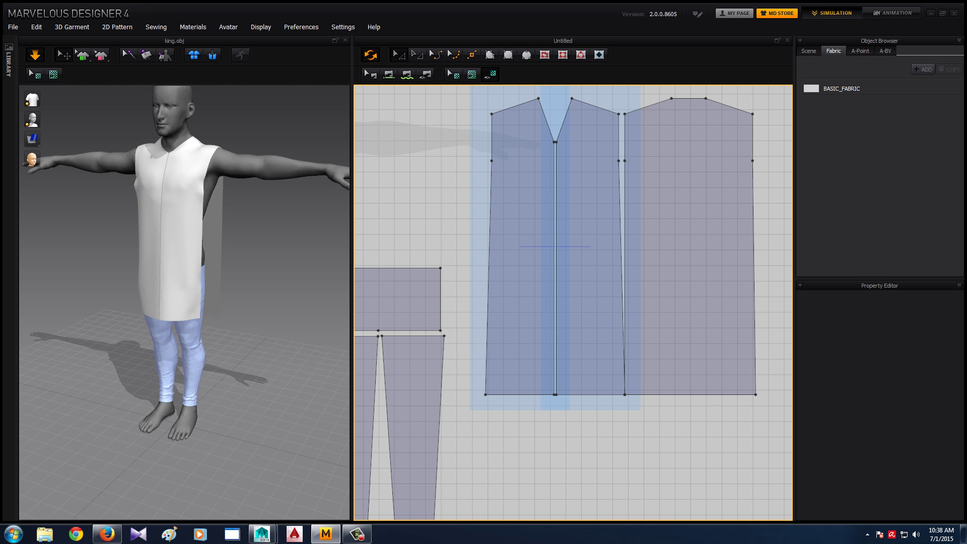
key(4)
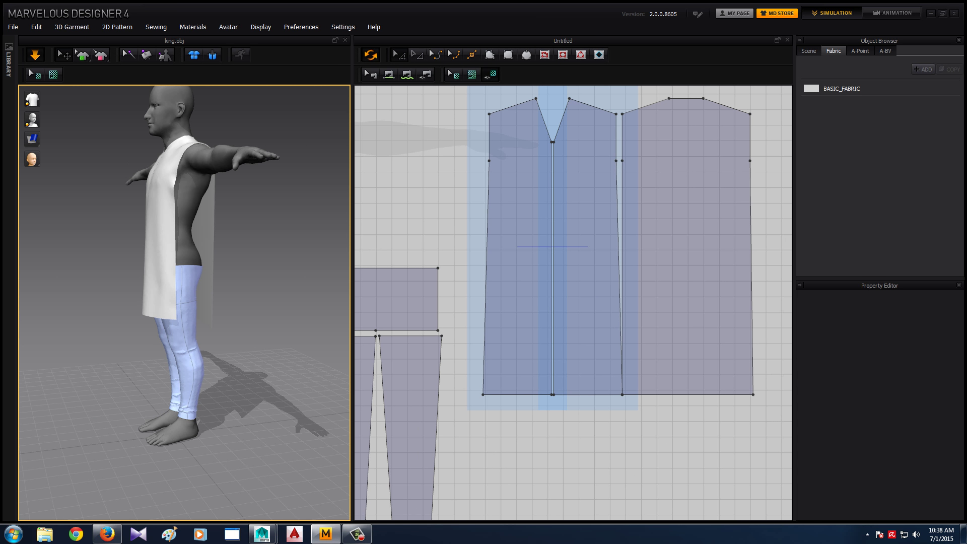
key(n)
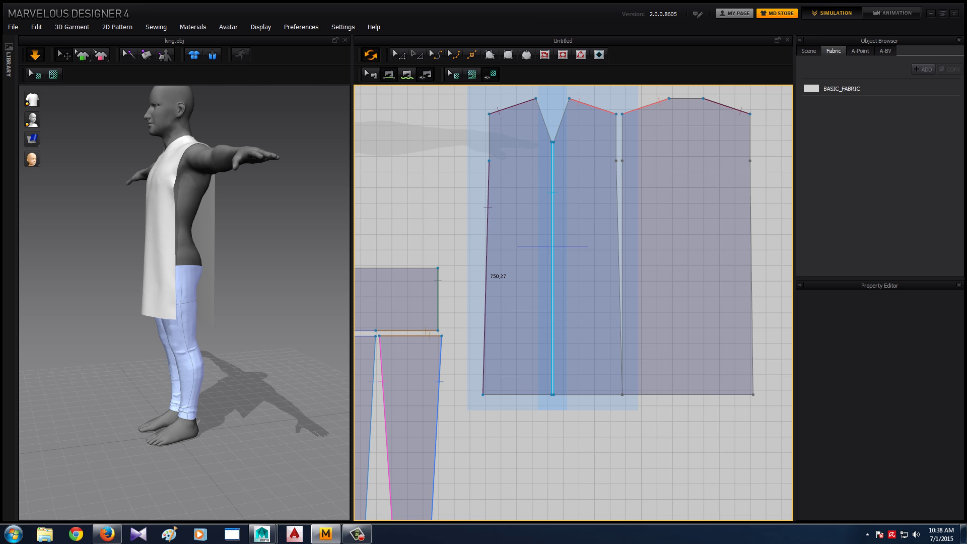
Sew both front side edges to the back piece's sides and orbit to check the seams
click(751, 207)
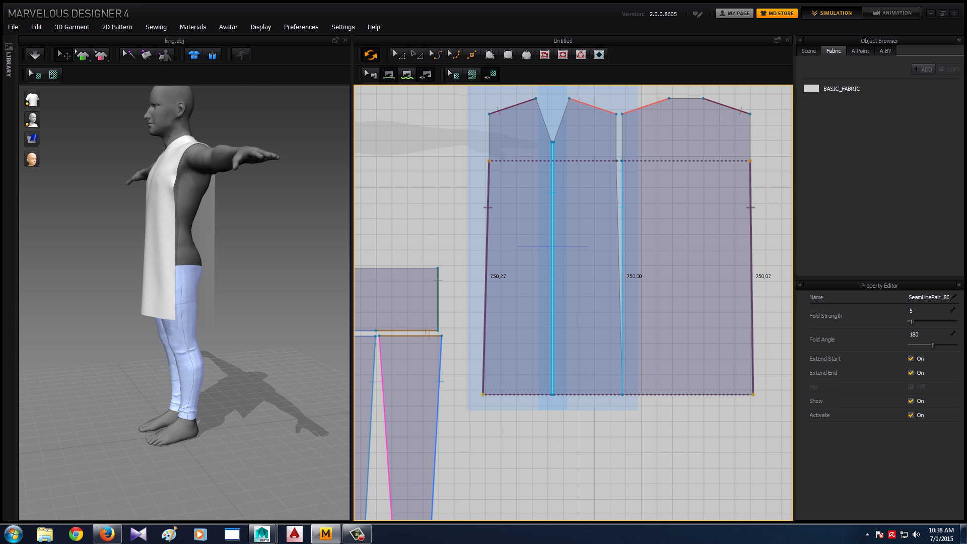
click(619, 222)
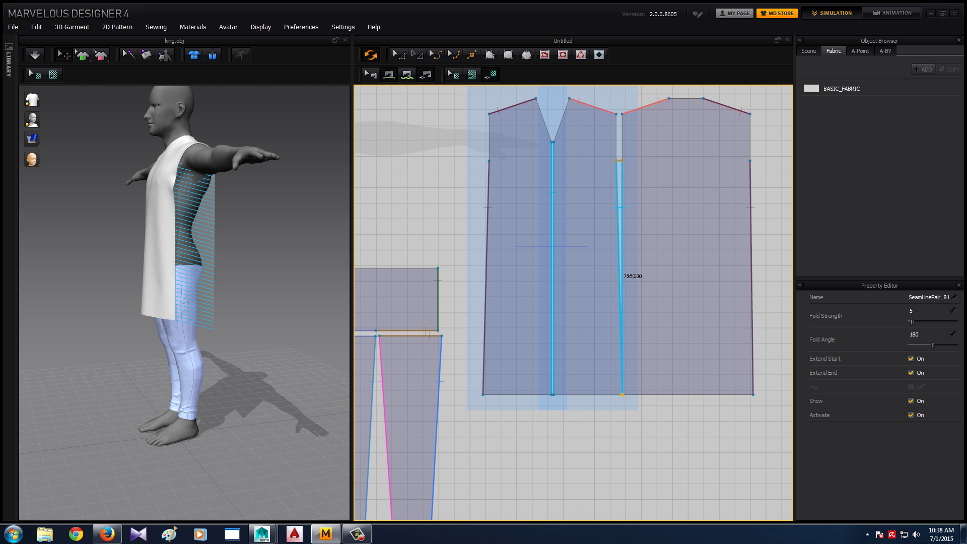
mouse_move(202, 252)
right_down()
mouse_move(151, 252)
mouse_move(177, 252)
right_up()
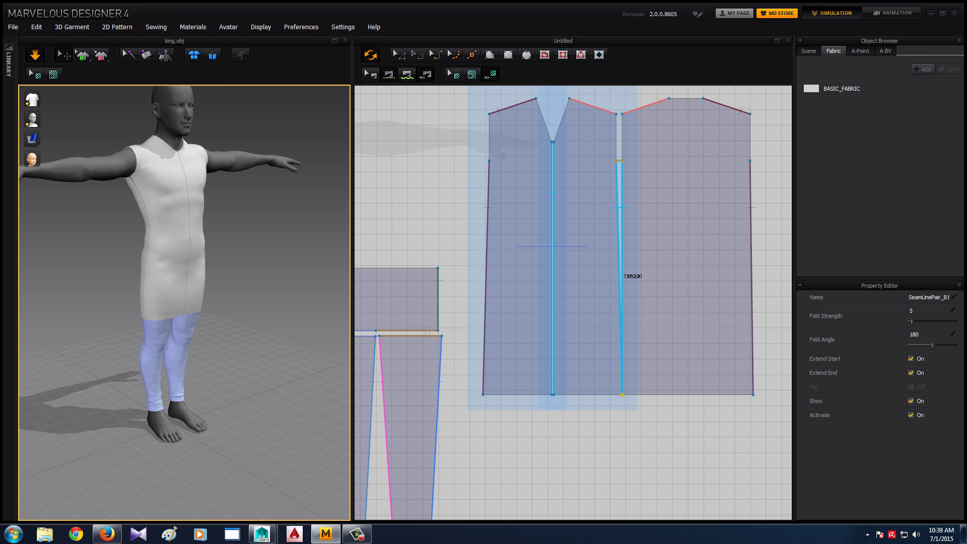
right_drag(151, 252, 212, 251)
key(2)
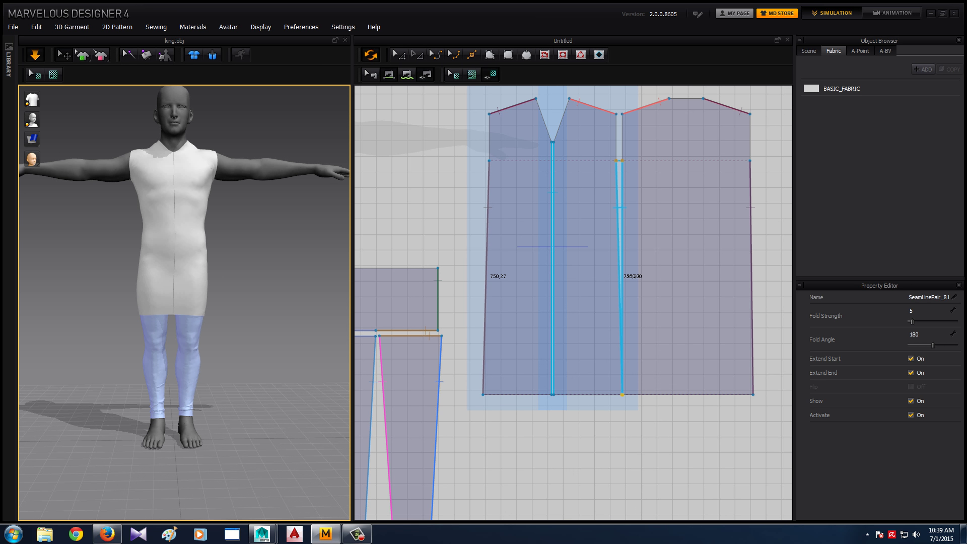
click(486, 262)
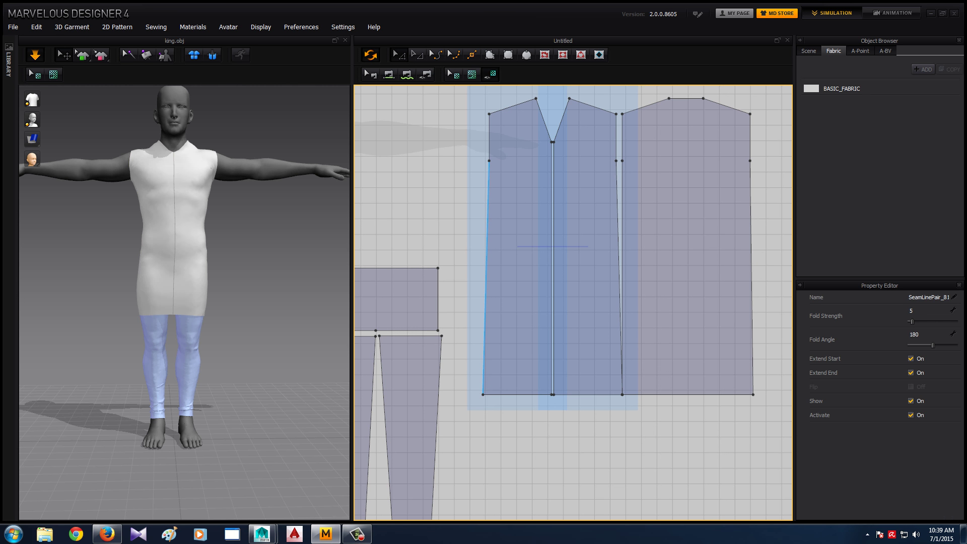
Push the front's outer edge and both back side edges slightly outward
click(486, 277)
drag(486, 277, 483, 277)
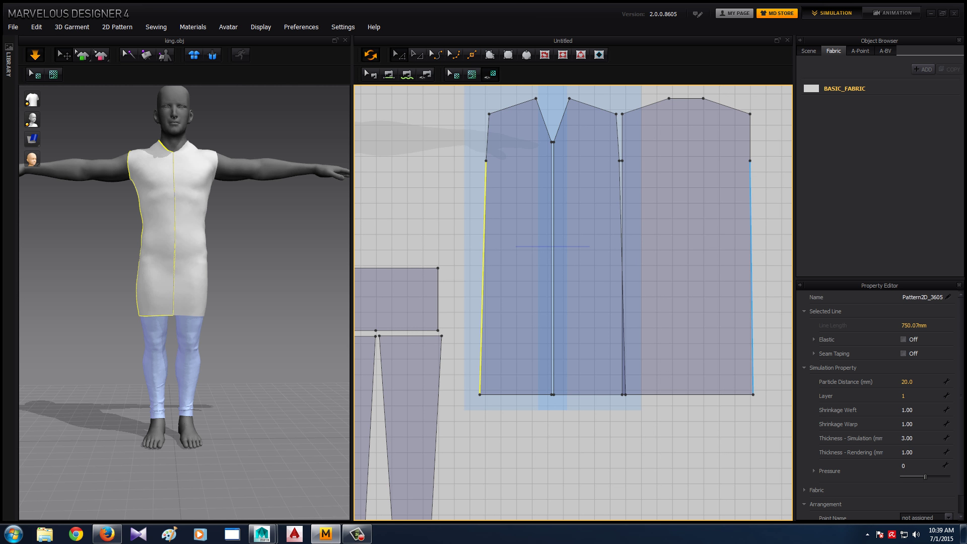
click(752, 277)
drag(751, 277, 755, 277)
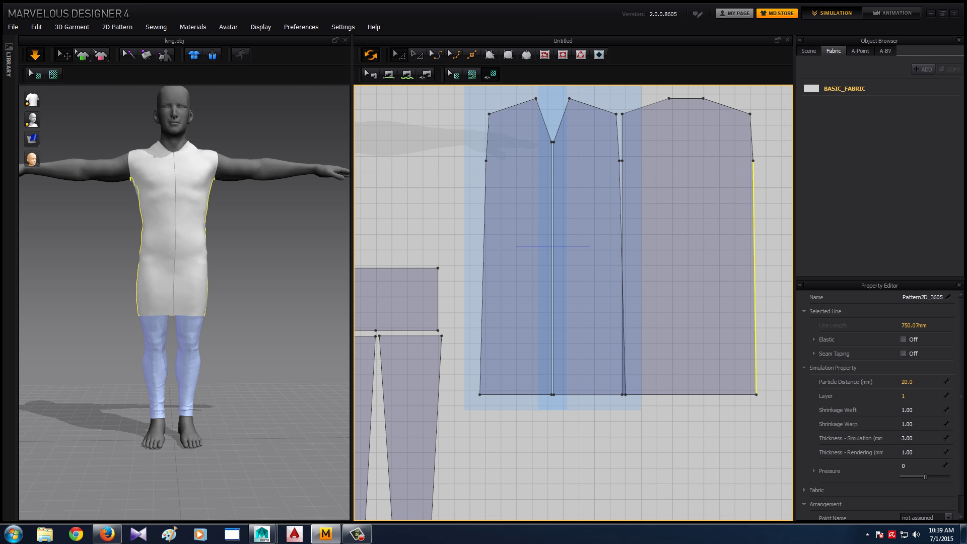
click(622, 277)
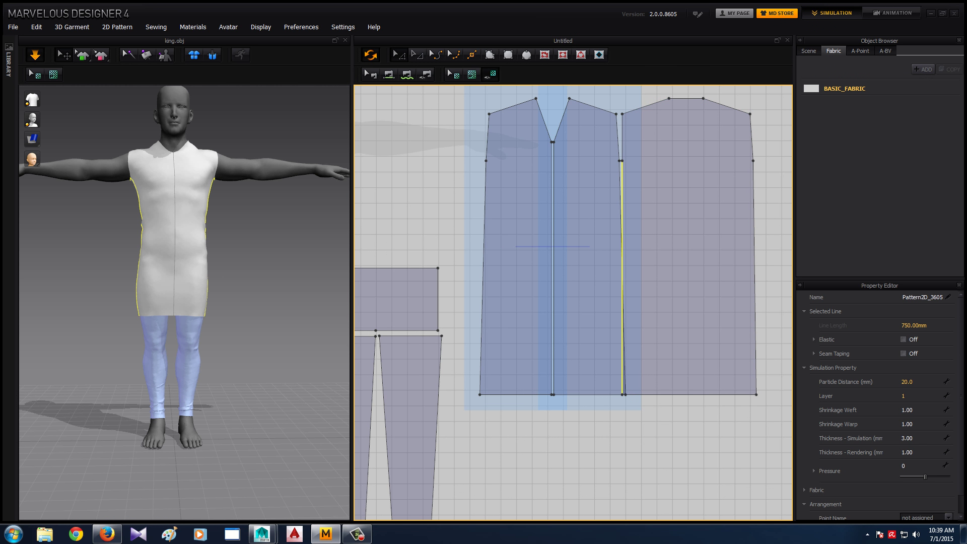
drag(622, 277, 619, 277)
drag(688, 252, 698, 253)
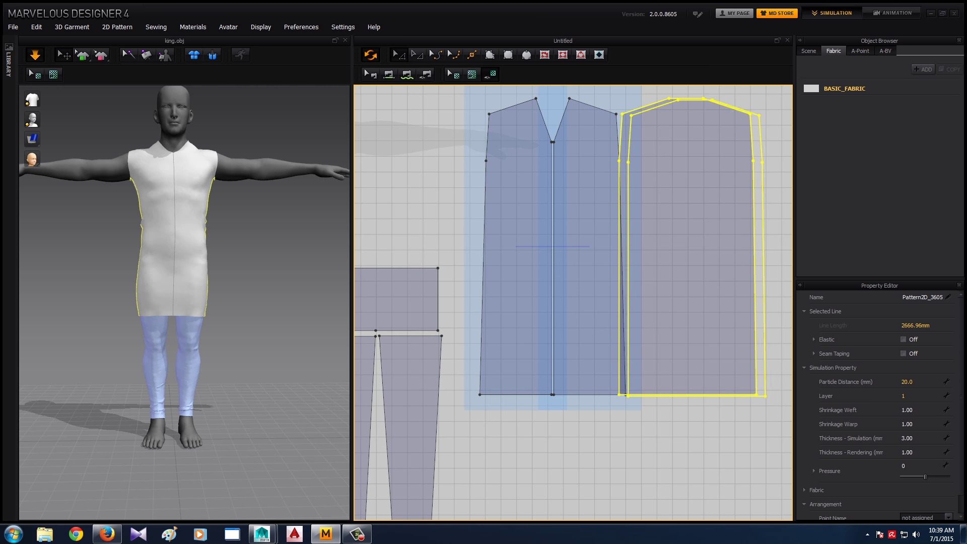
key(Escape)
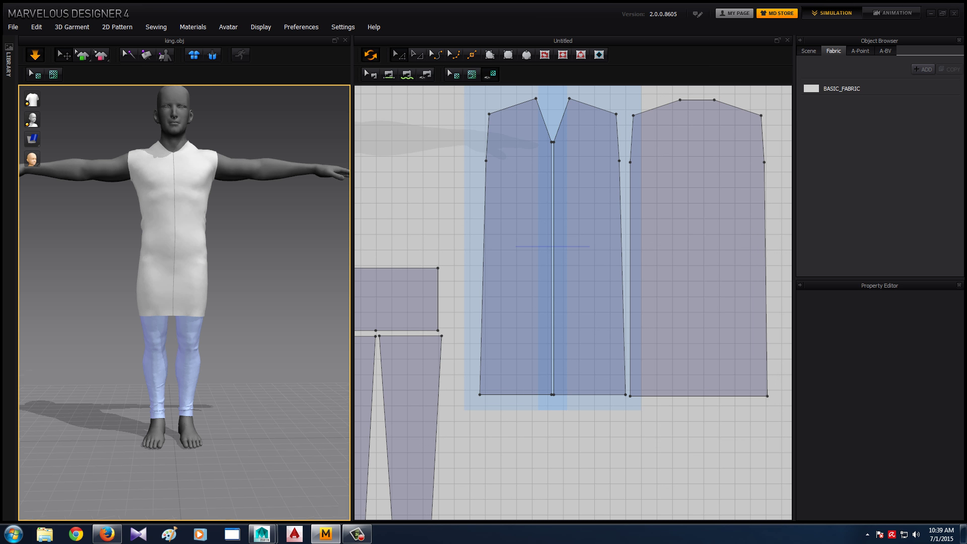
Orbit round the coat to check it from behind, the side and the front
right_drag(184, 302, 310, 302)
right_drag(227, 251, 302, 252)
click(183, 208)
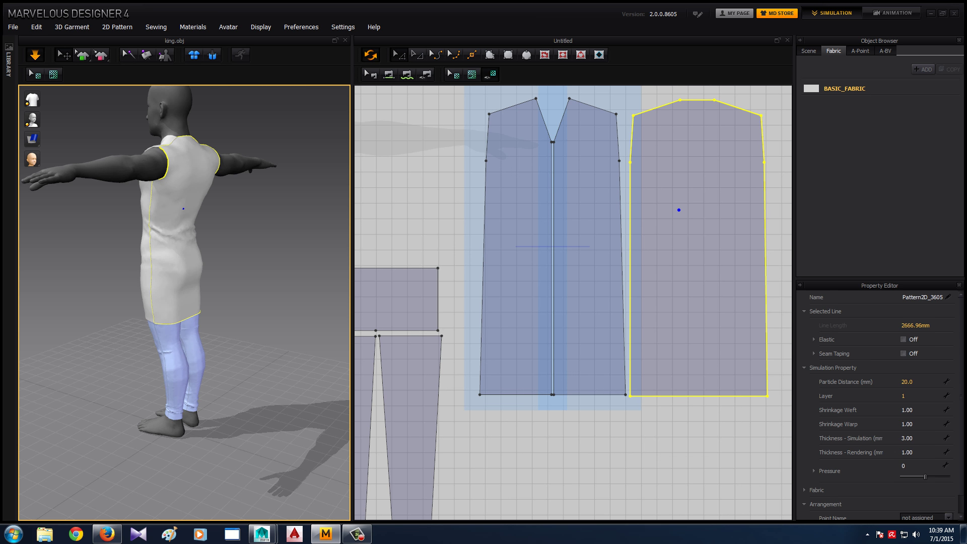
key(Escape)
right_drag(202, 303, 282, 302)
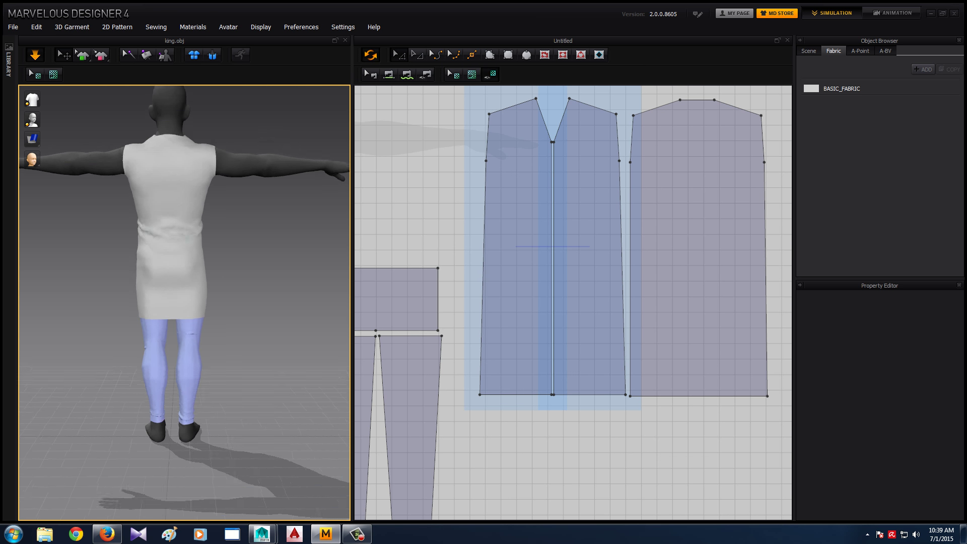
scroll(184, 302, down, 2)
mouse_move(201, 302)
right_down()
mouse_move(282, 302)
mouse_move(231, 302)
right_up()
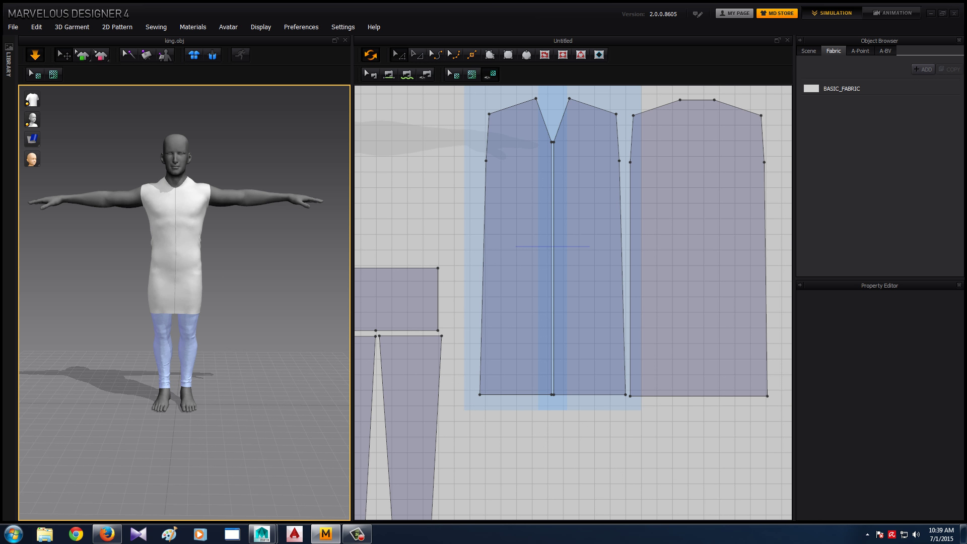
Nudge the chest-level side points on the front and back panels outward with arrow keys
scroll(460, 200, down, 3)
scroll(432, 204, up, 2)
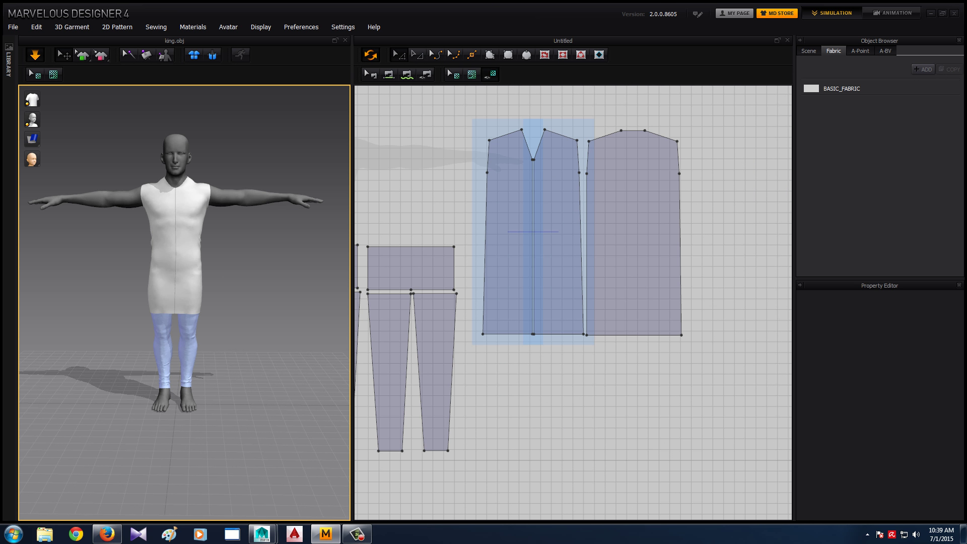
click(487, 172)
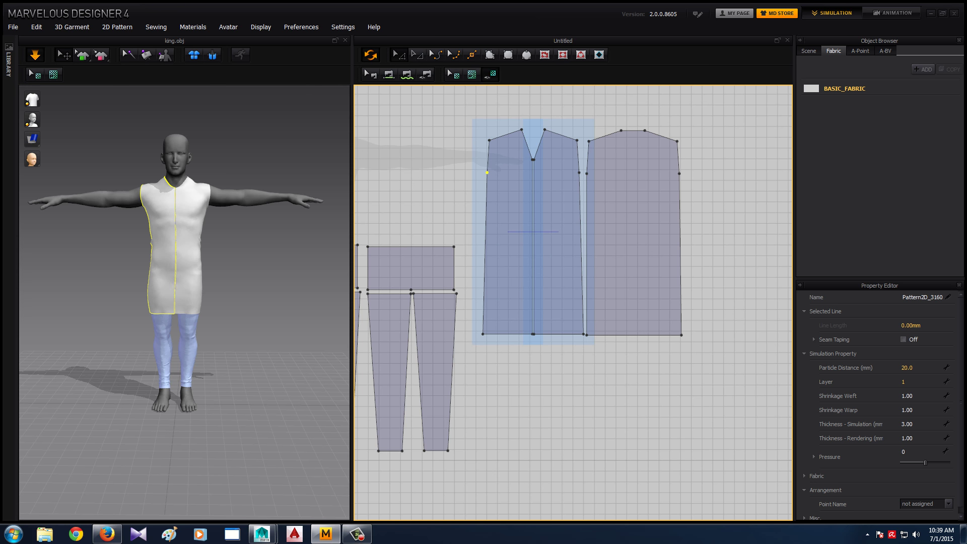
key(Left)
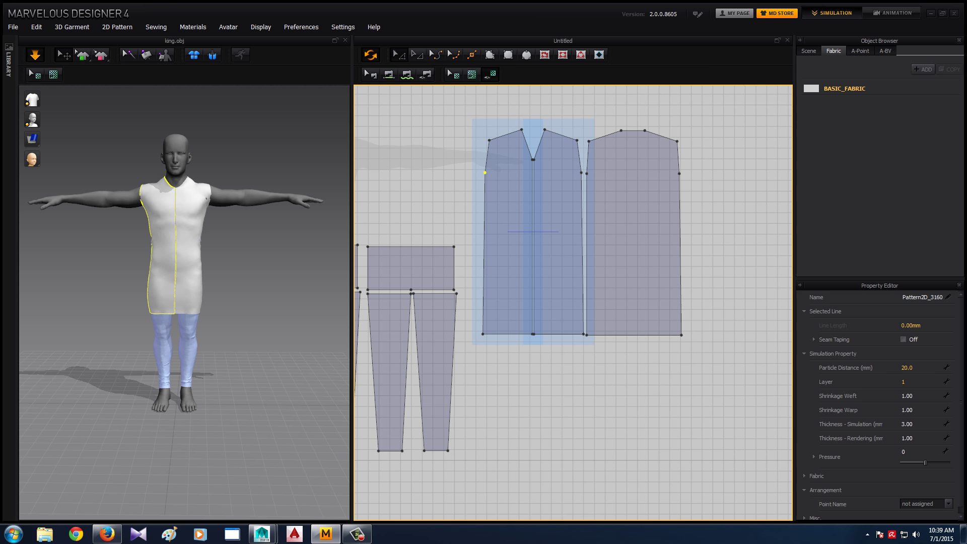
click(587, 173)
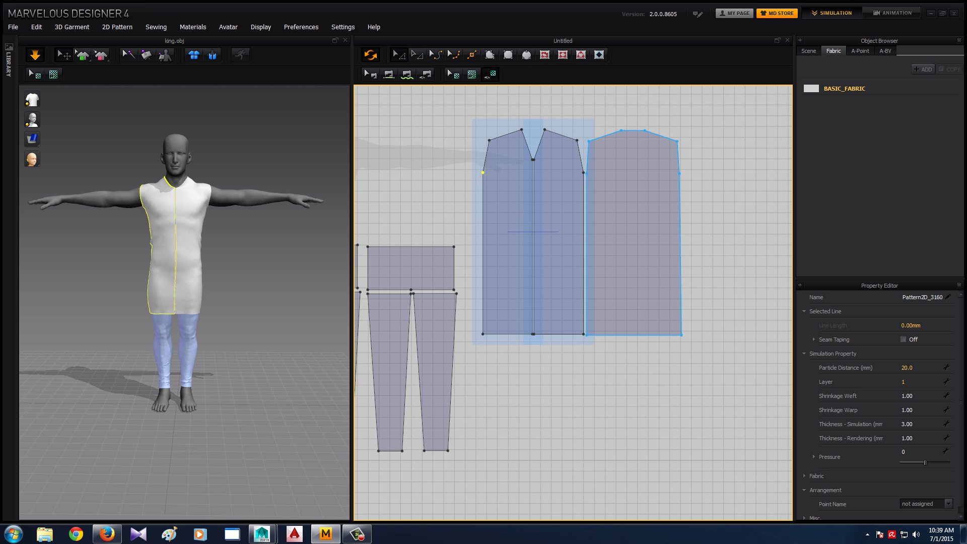
key(Left)
key(Left)
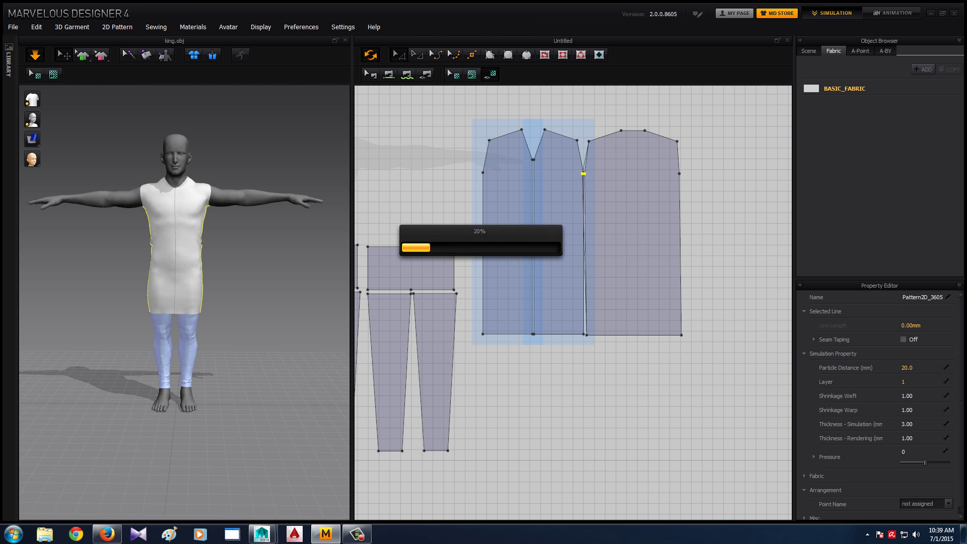
key(Right)
key(Right)
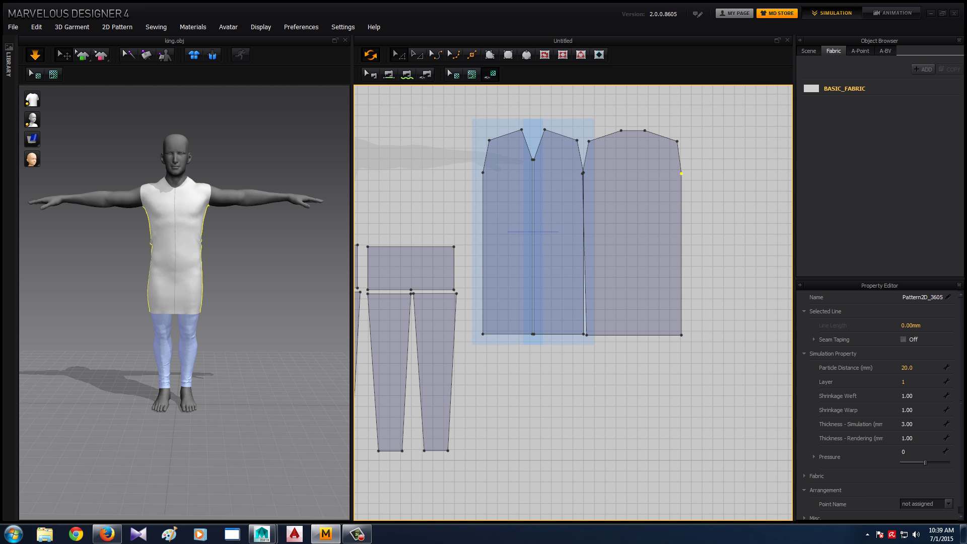
click(262, 302)
mouse_move(262, 302)
right_down()
mouse_move(191, 302)
mouse_move(252, 303)
right_up()
click(545, 338)
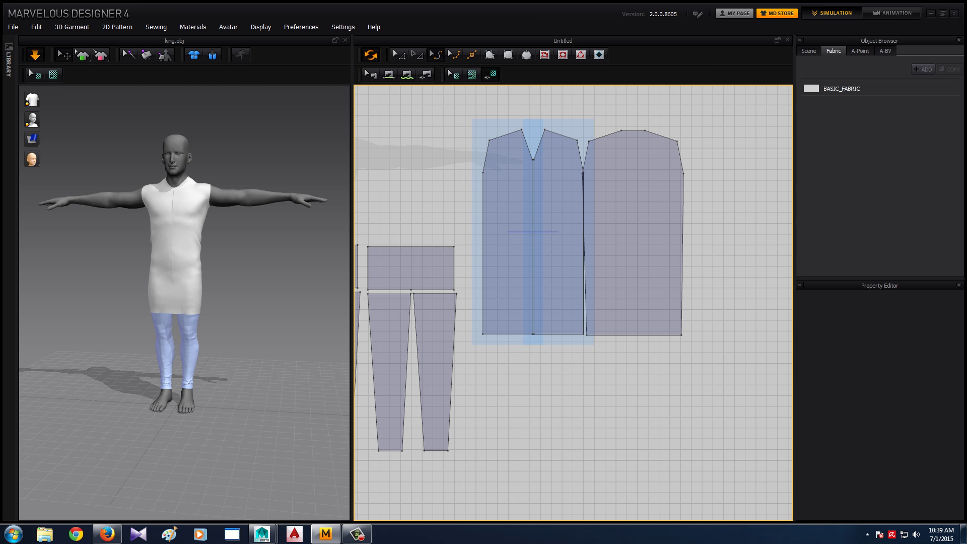
Bow the front's outer side edge and the back's left side edge inward at the waist
drag(482, 252, 489, 252)
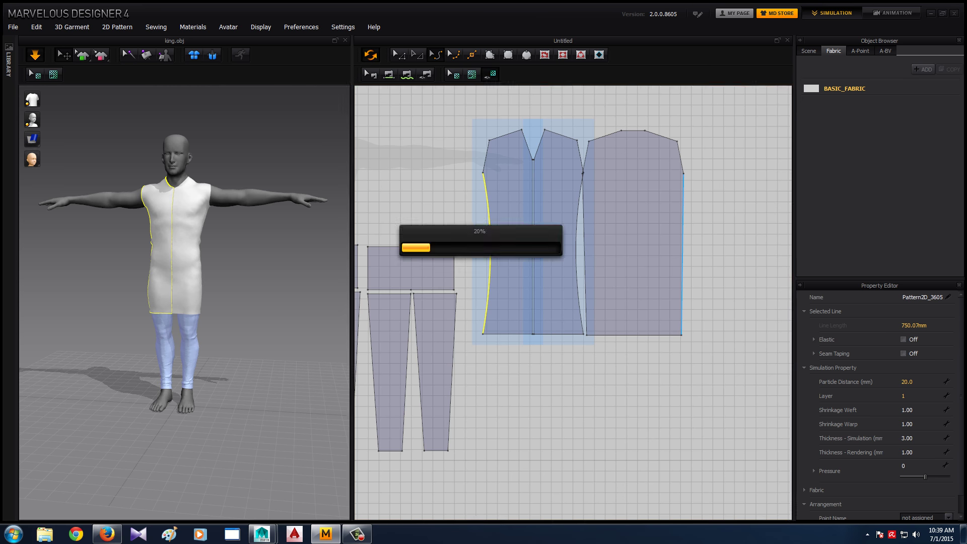
click(680, 252)
click(585, 252)
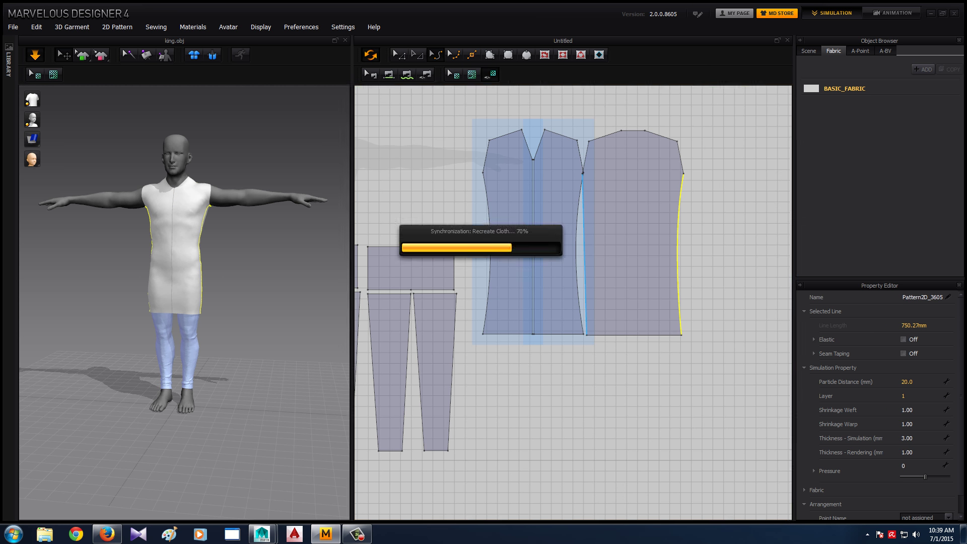
drag(588, 242, 588, 242)
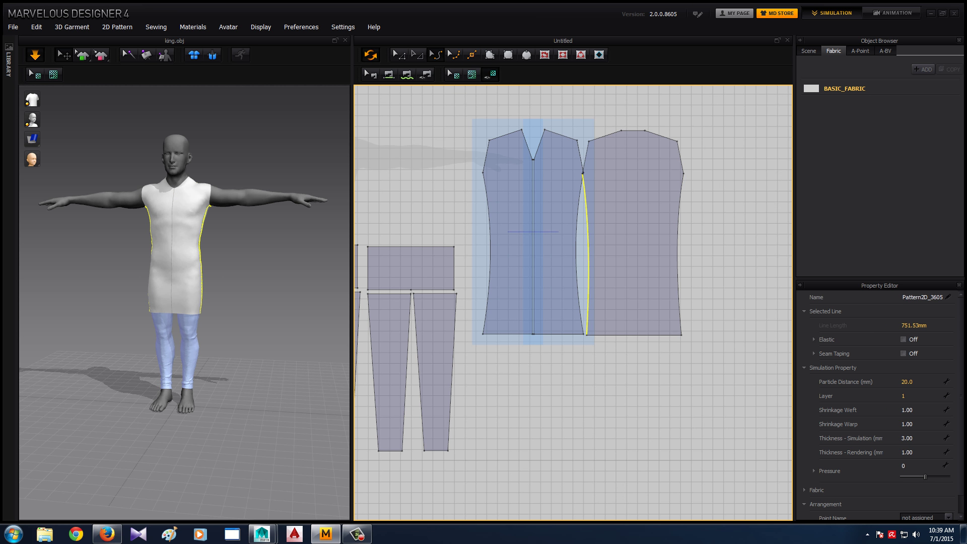
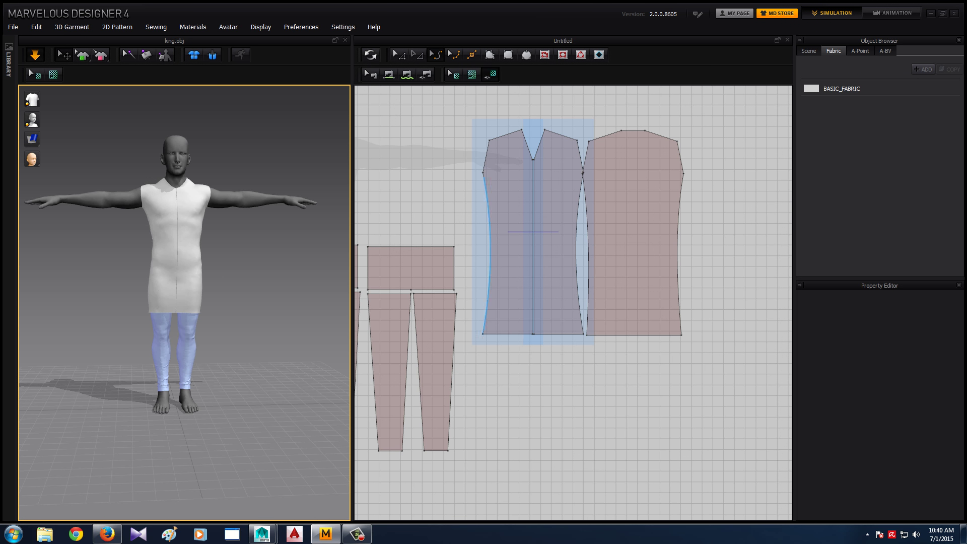
Zoom the 2D pattern window in on the front neckline of the shirt pieces
key(a)
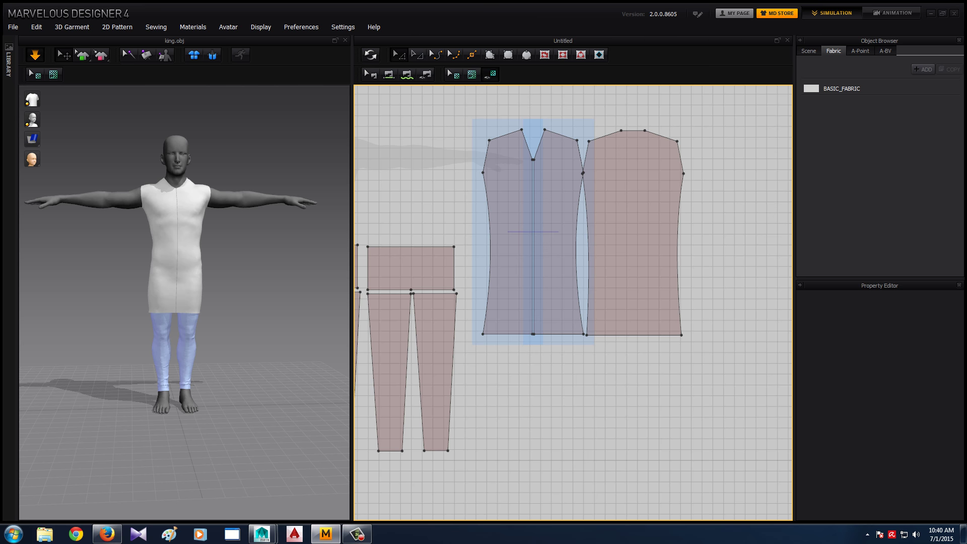
scroll(545, 337, up, 2)
scroll(541, 402, up, 2)
scroll(524, 466, up, 2)
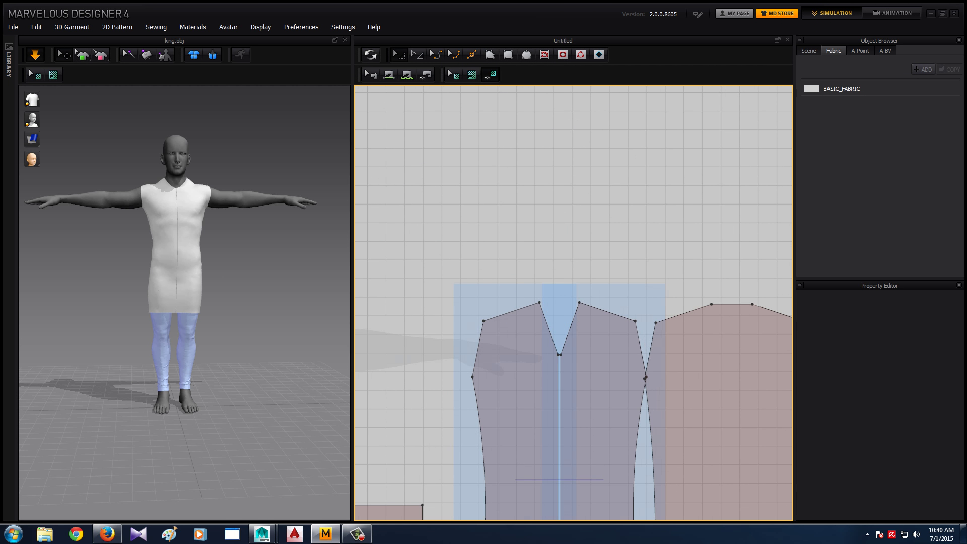
scroll(559, 403, up, 1)
scroll(705, 403, up, 1)
scroll(503, 403, up, 1)
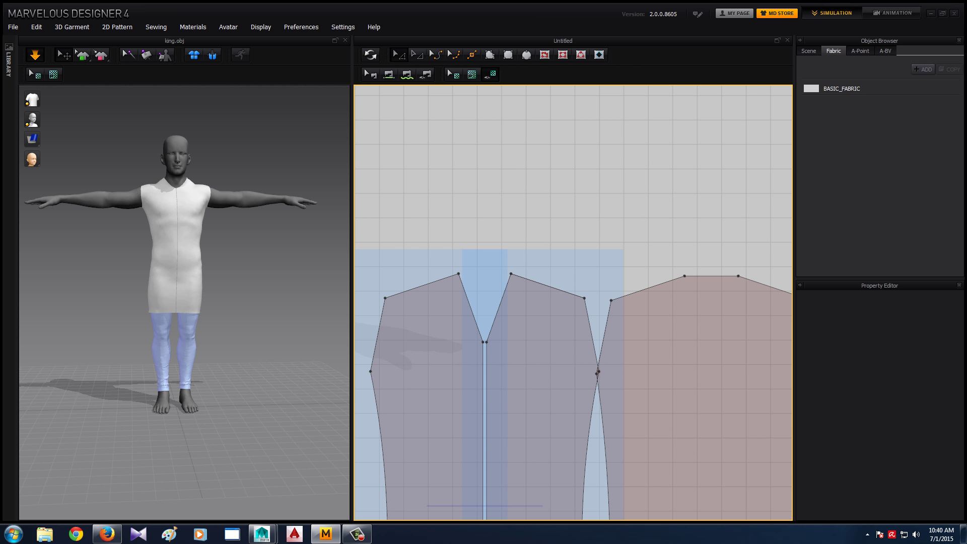
Zoom onto the avatar's torso and outline a small rectangle above the front neckline
scroll(185, 303, down, 2)
scroll(184, 303, up, 3)
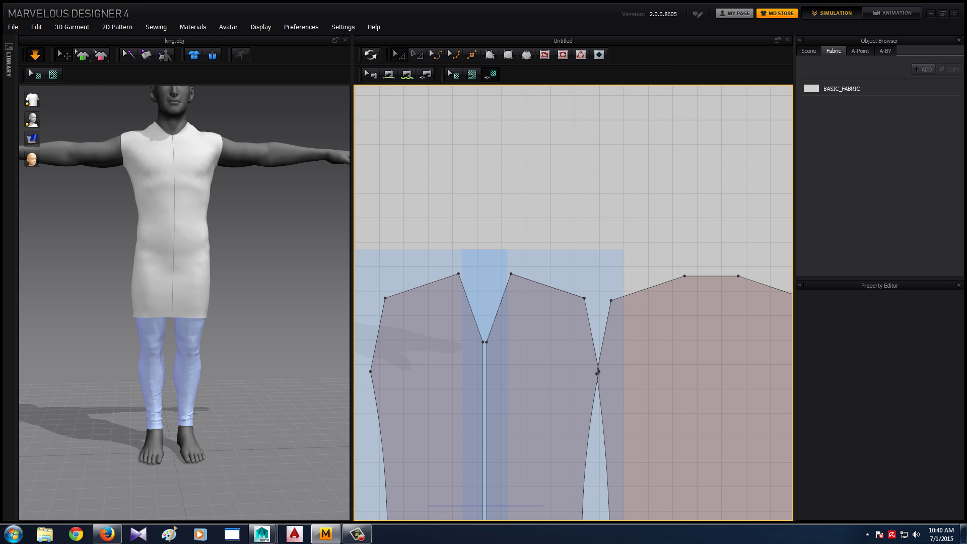
scroll(184, 302, up, 2)
scroll(185, 303, up, 1)
scroll(184, 302, up, 2)
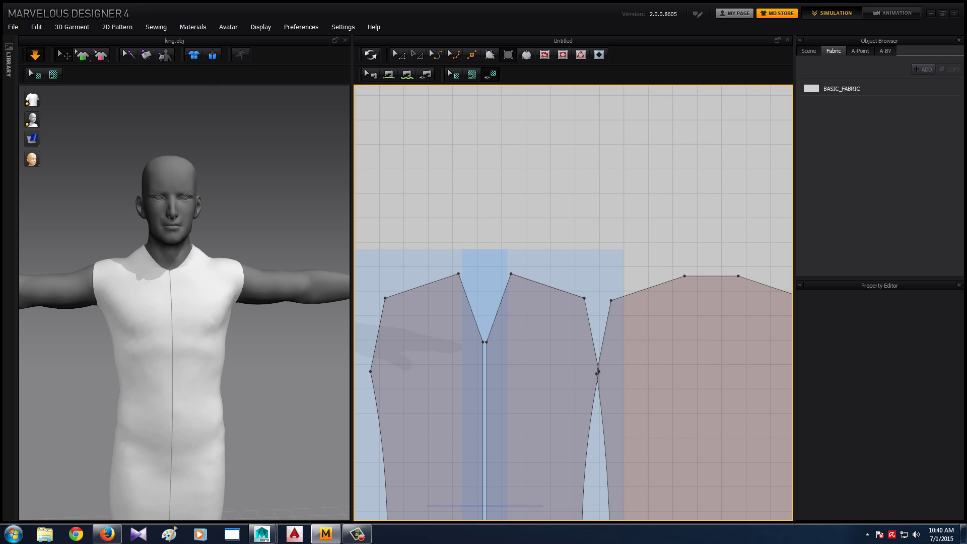
mouse_move(478, 223)
mouse_down()
mouse_move(501, 226)
mouse_move(502, 242)
mouse_up()
Finish the small rectangle pattern and paste a duplicate to its right
key(a)
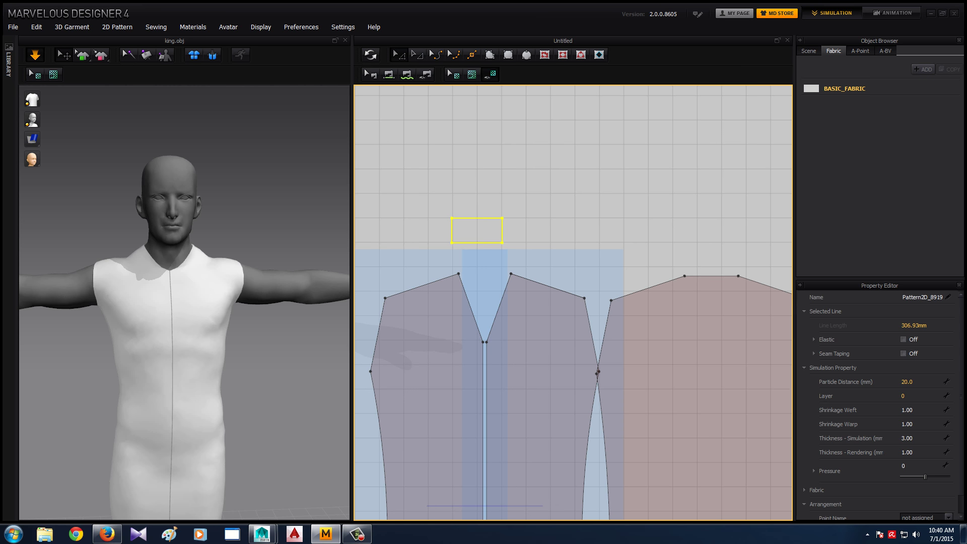
key(Escape)
click(477, 230)
key(ctrl+c)
key(ctrl+v)
click(477, 231)
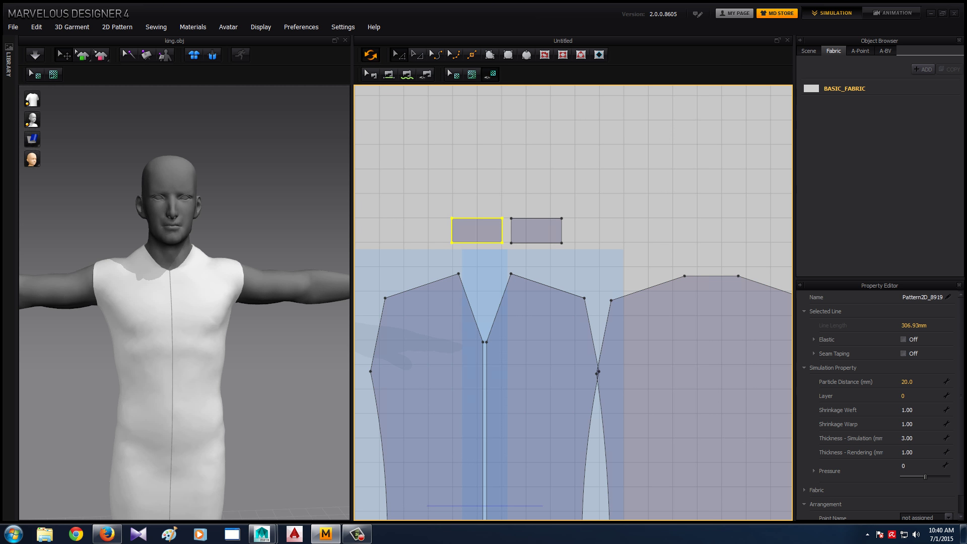
Move both rectangles up to the avatar's head in the 3D view
right_drag(184, 302, 221, 302)
scroll(185, 302, down, 3)
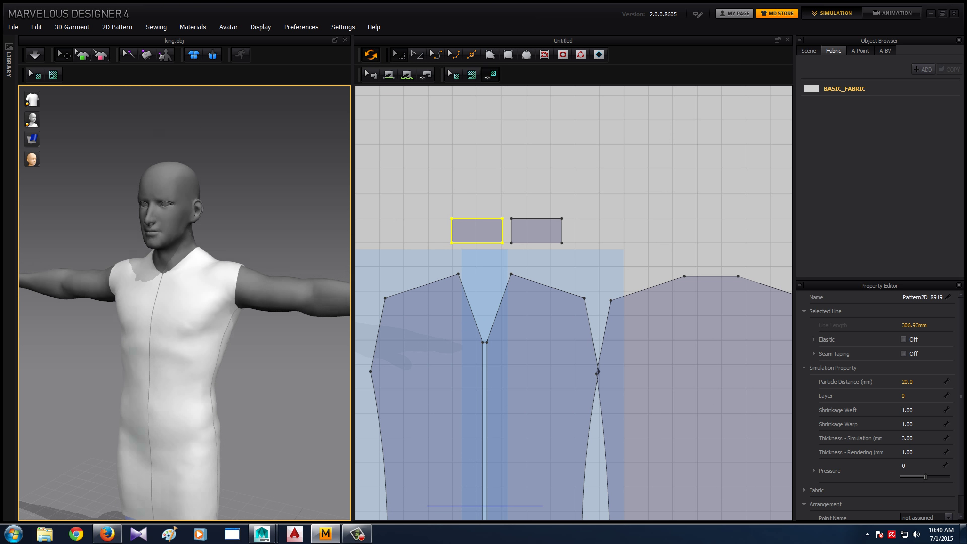
scroll(185, 302, down, 2)
shift+click(537, 230)
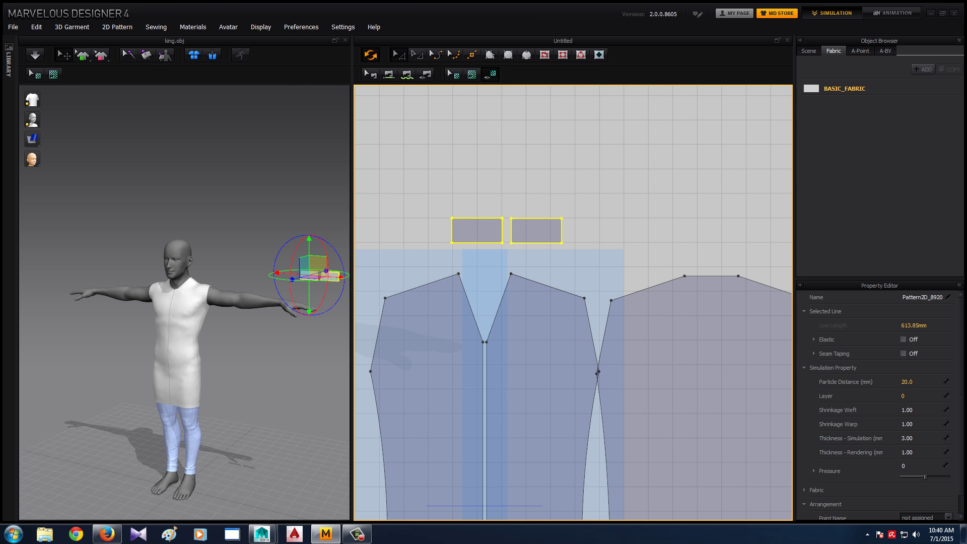
drag(309, 276, 156, 268)
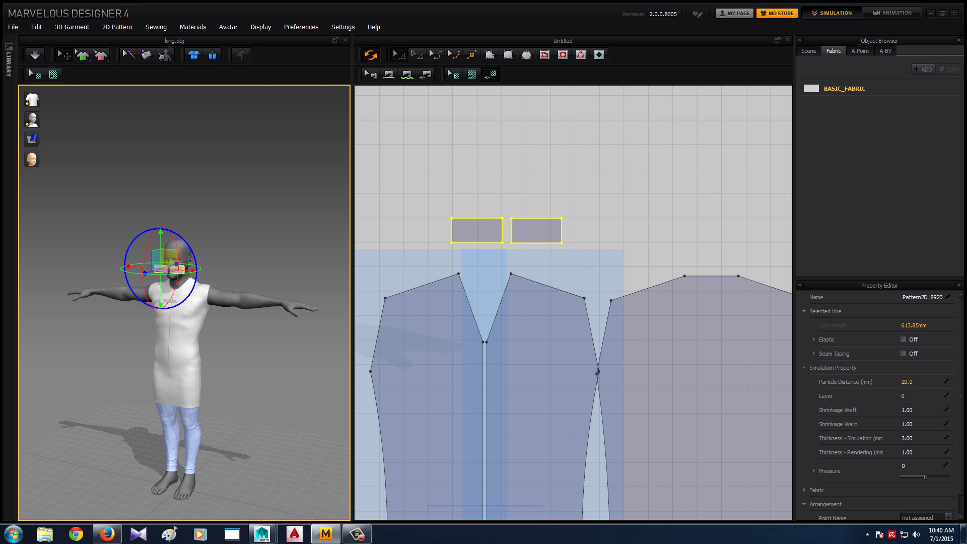
Place the right rectangle beside the avatar's ear
key(2)
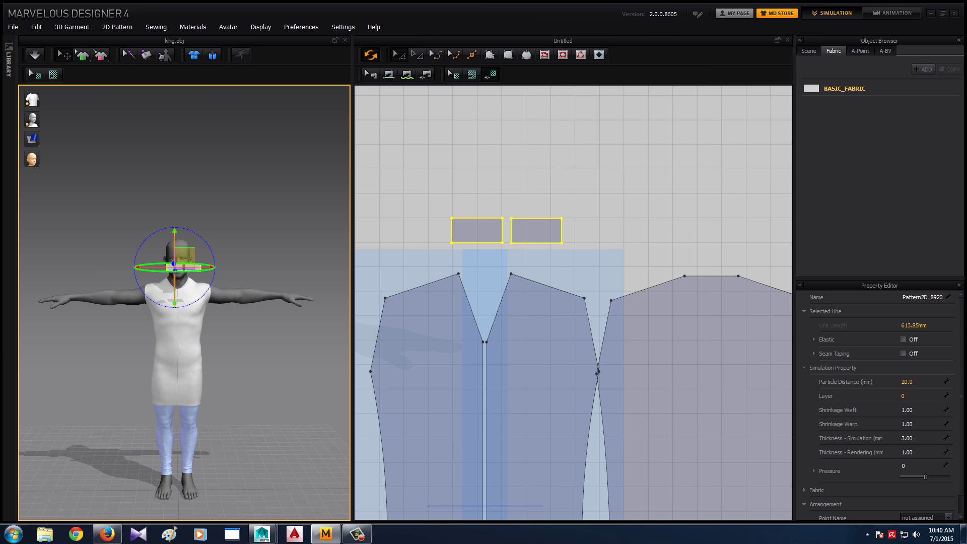
right_drag(202, 267, 151, 268)
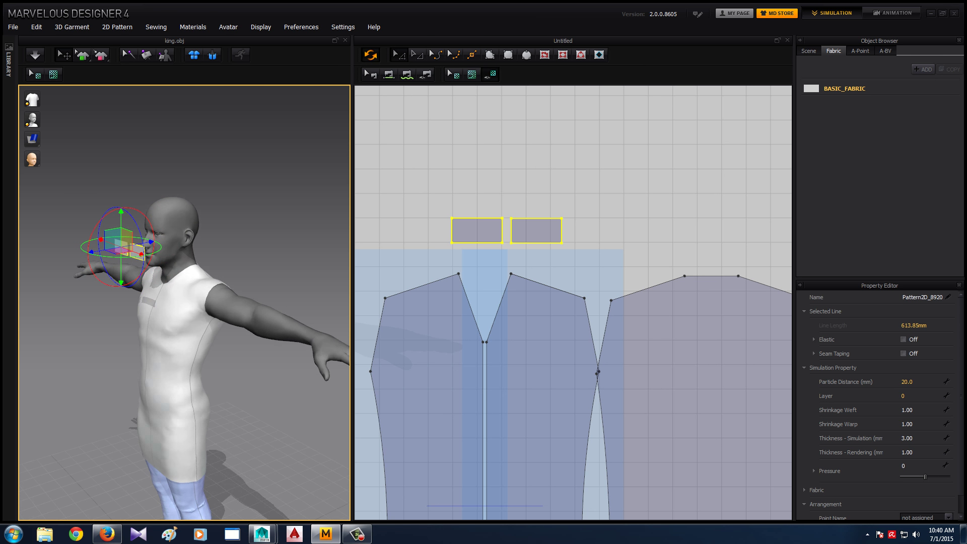
scroll(151, 267, up, 3)
click(533, 191)
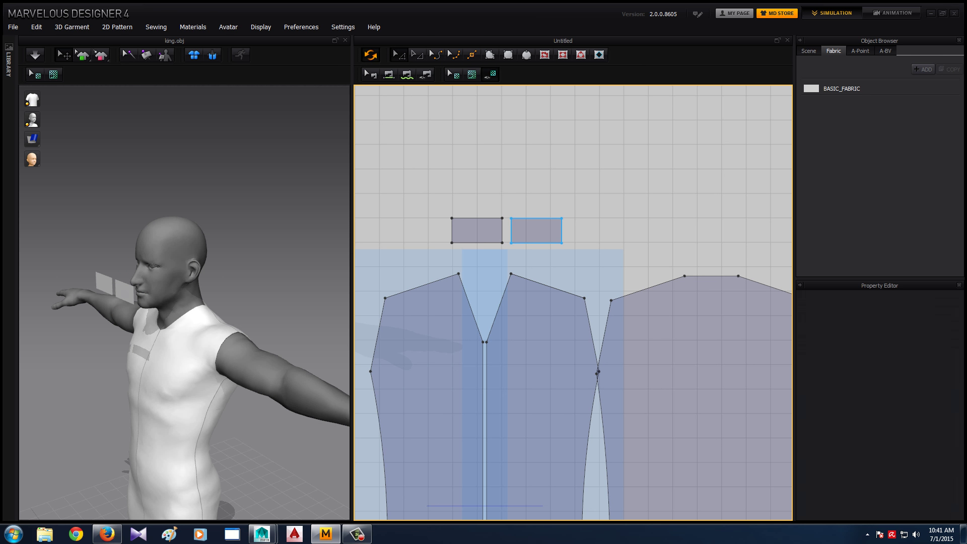
click(536, 231)
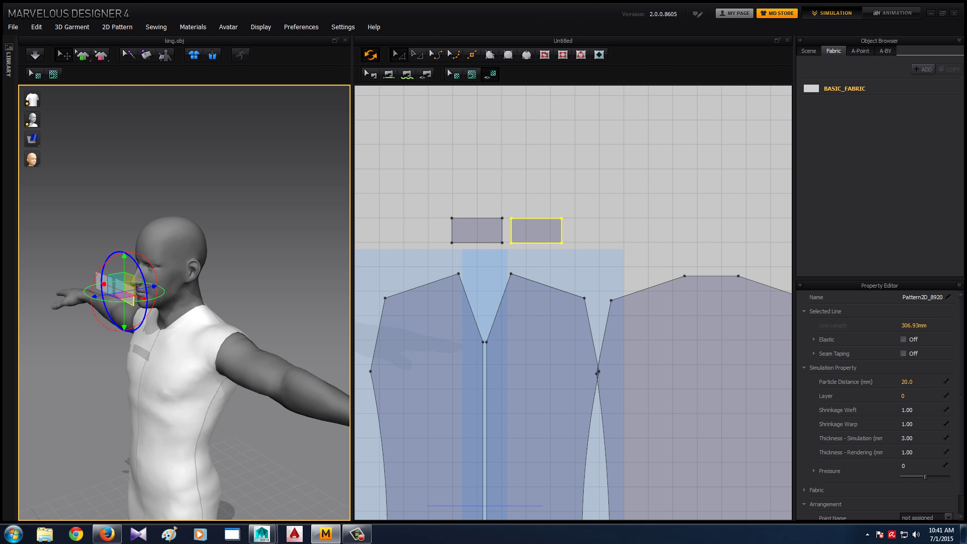
drag(124, 291, 208, 279)
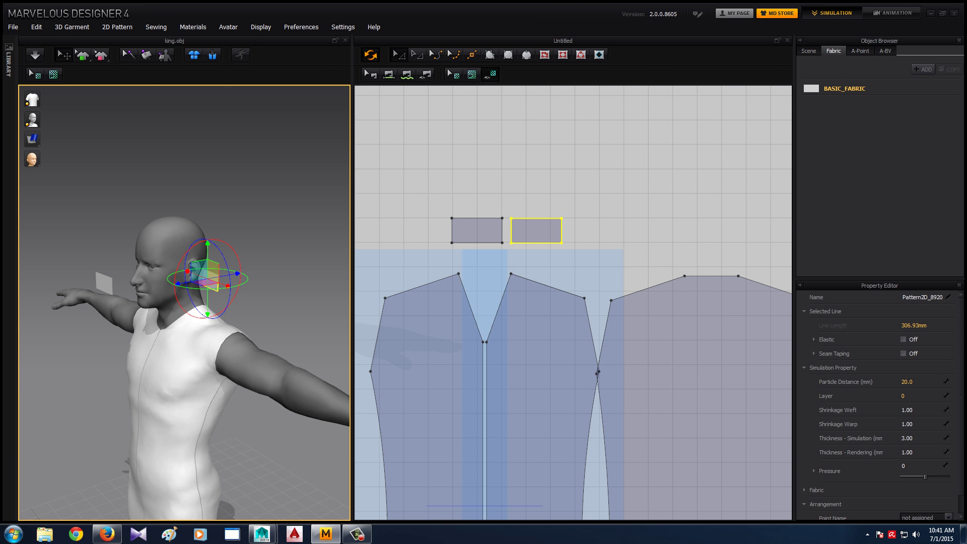
Check both collar pieces' placement from rear, side and front views
right_drag(207, 278, 116, 279)
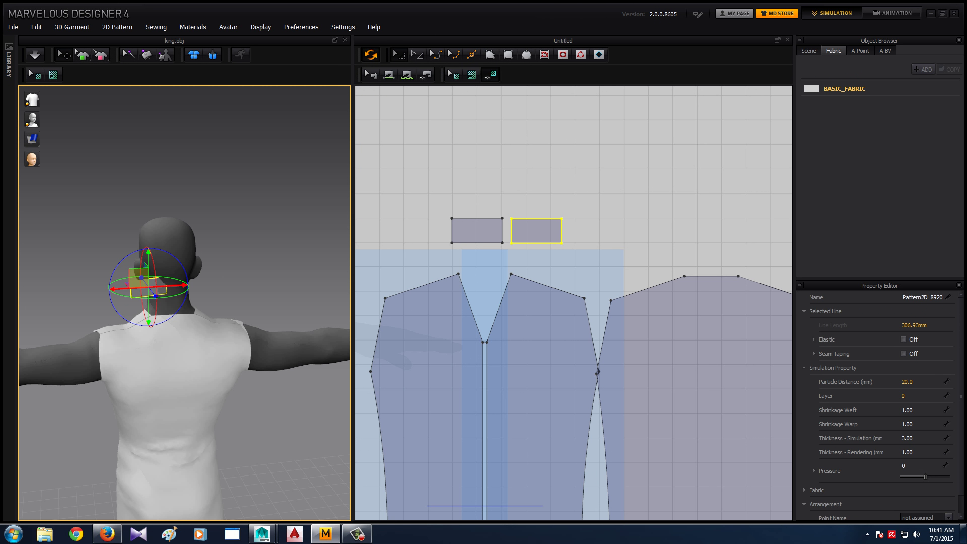
right_drag(116, 279, 35, 279)
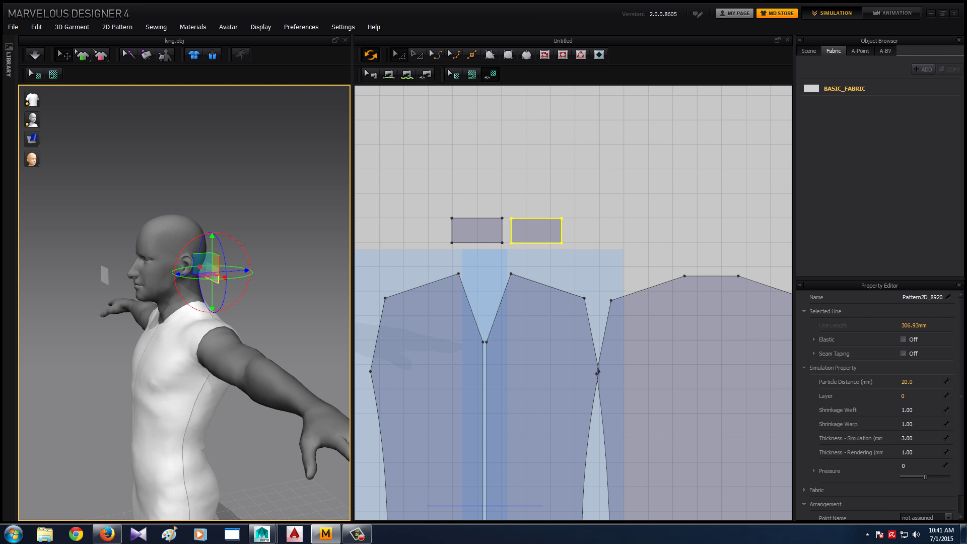
right_drag(176, 302, 151, 303)
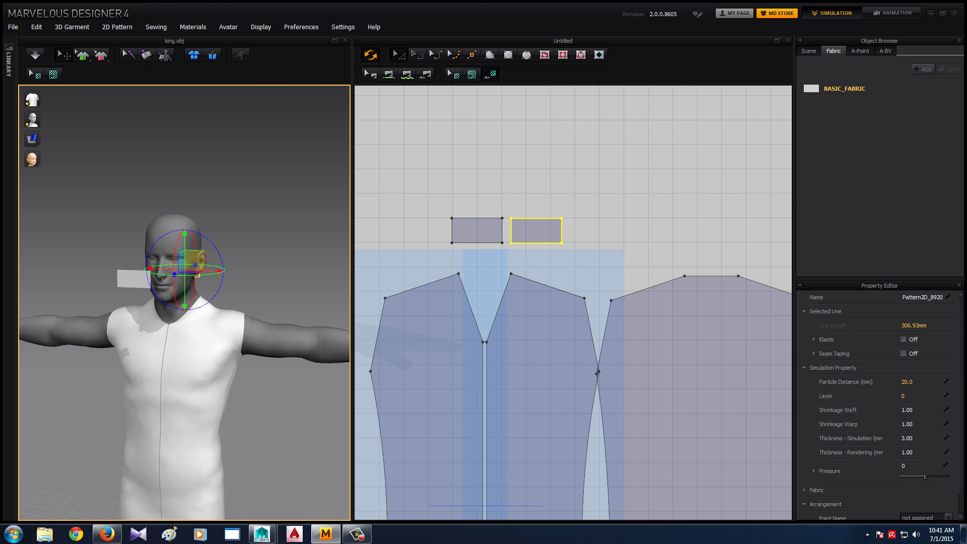
click(477, 230)
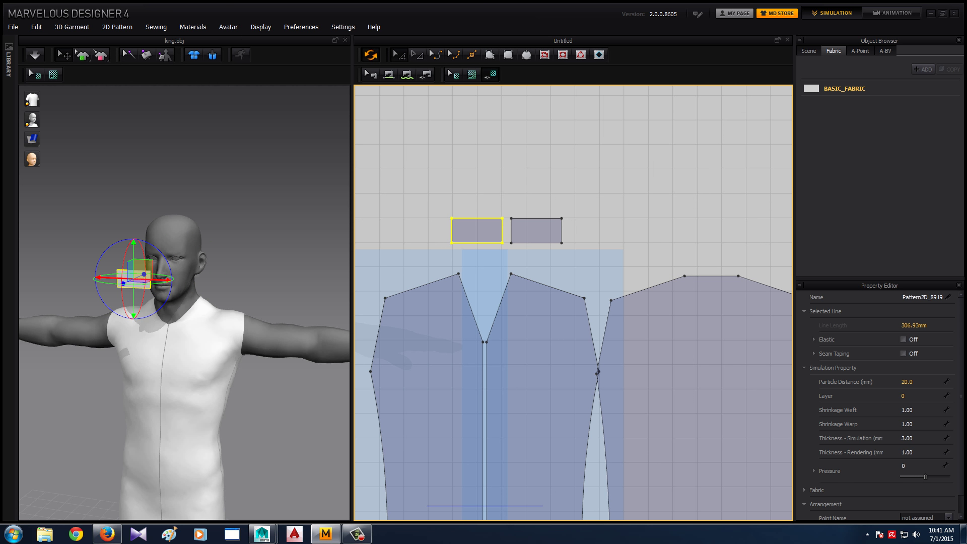
right_drag(176, 352, 192, 352)
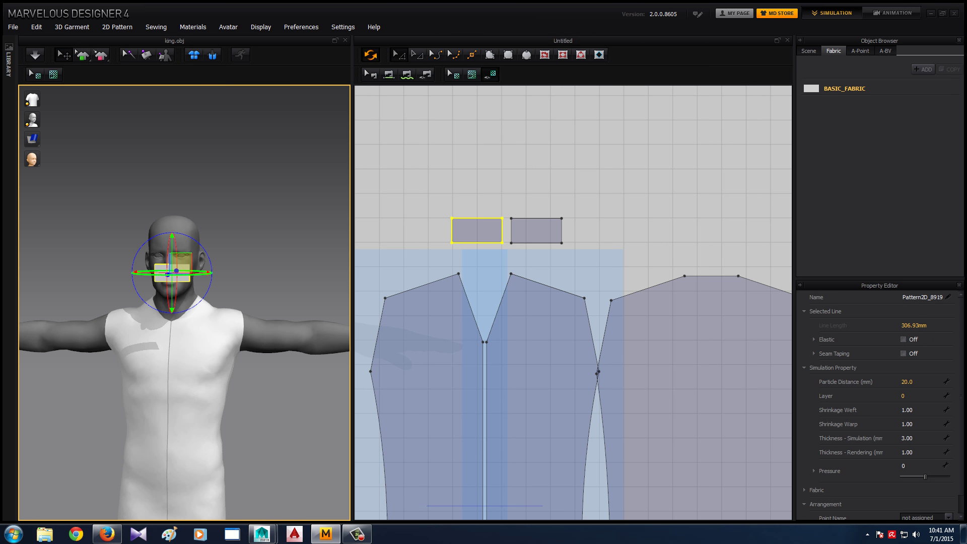
click(252, 428)
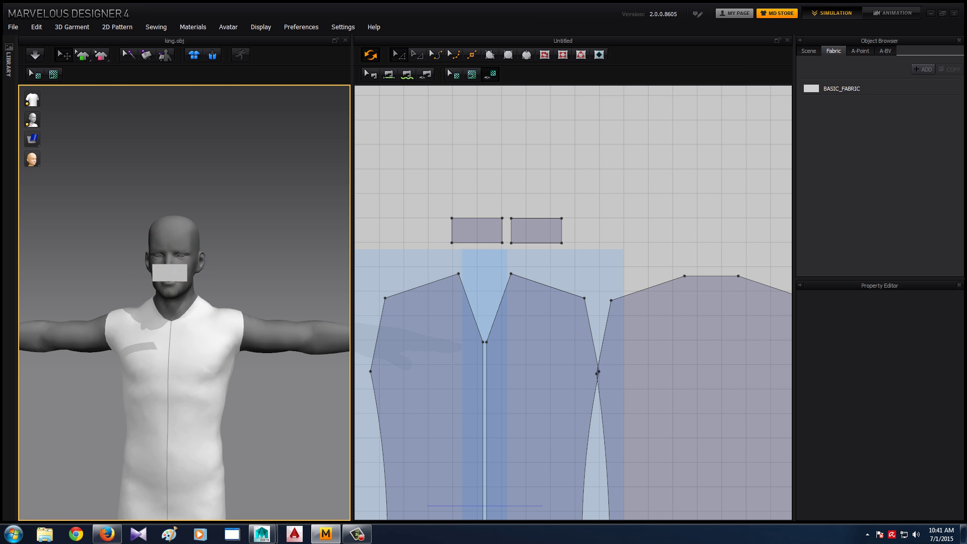
right_drag(151, 378, 262, 377)
right_drag(151, 377, 262, 377)
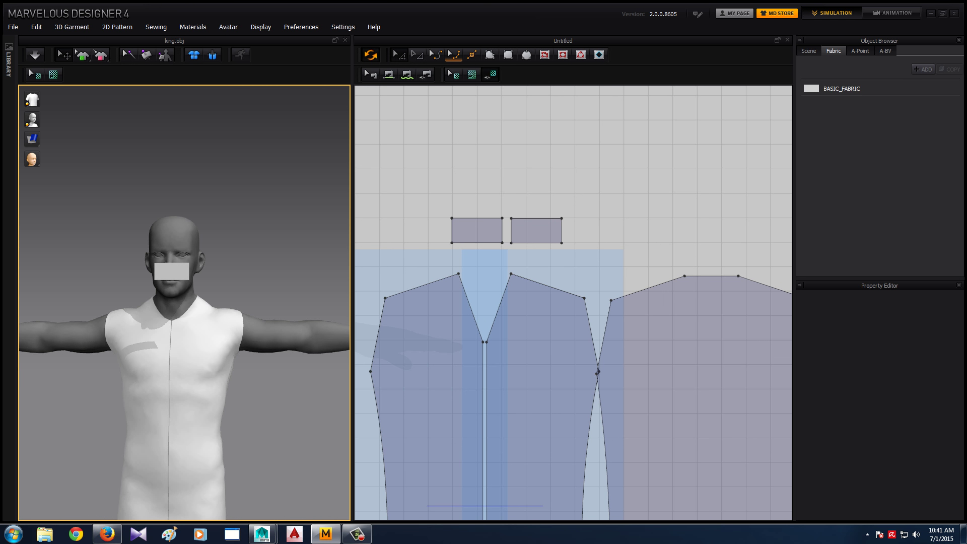
Select all shirt pattern pieces and freeze the shirt body
click(477, 242)
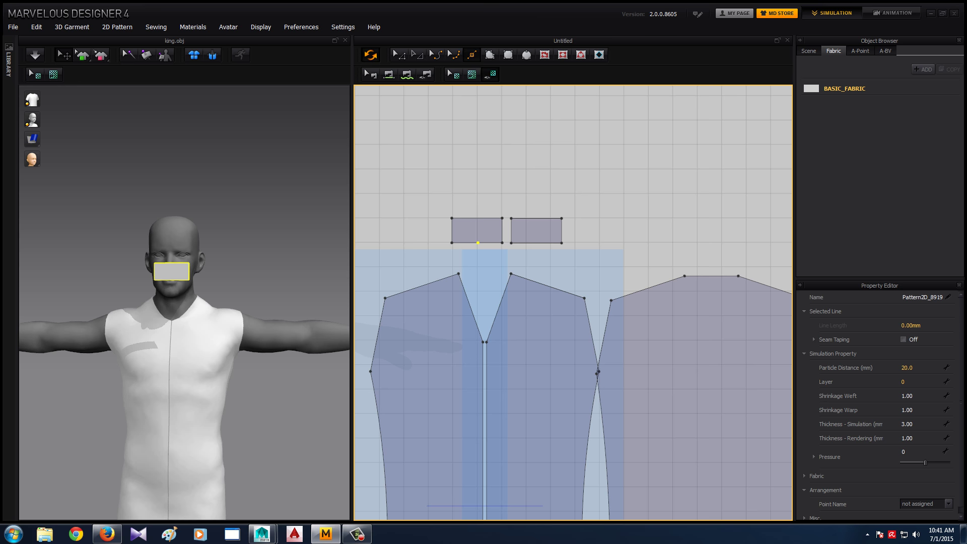
key(b)
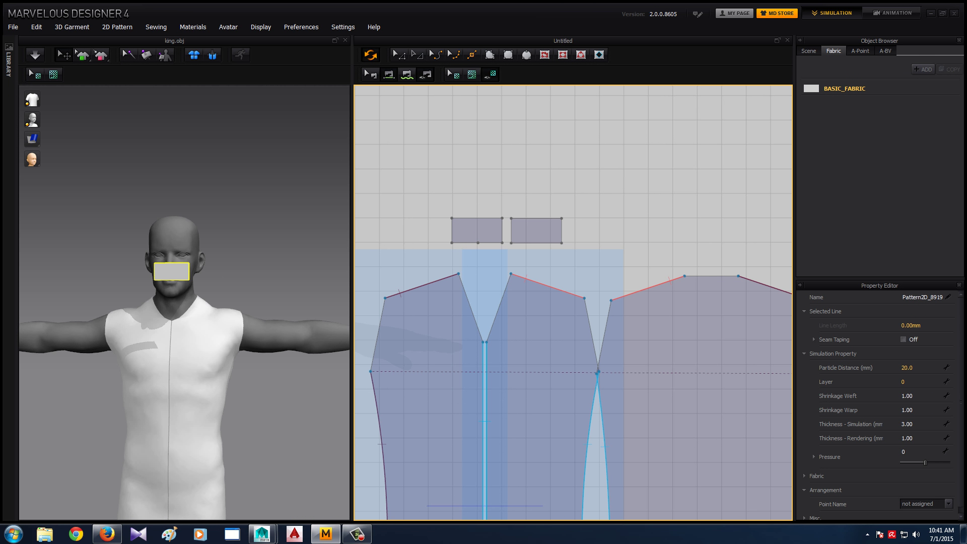
key(ctrl+a)
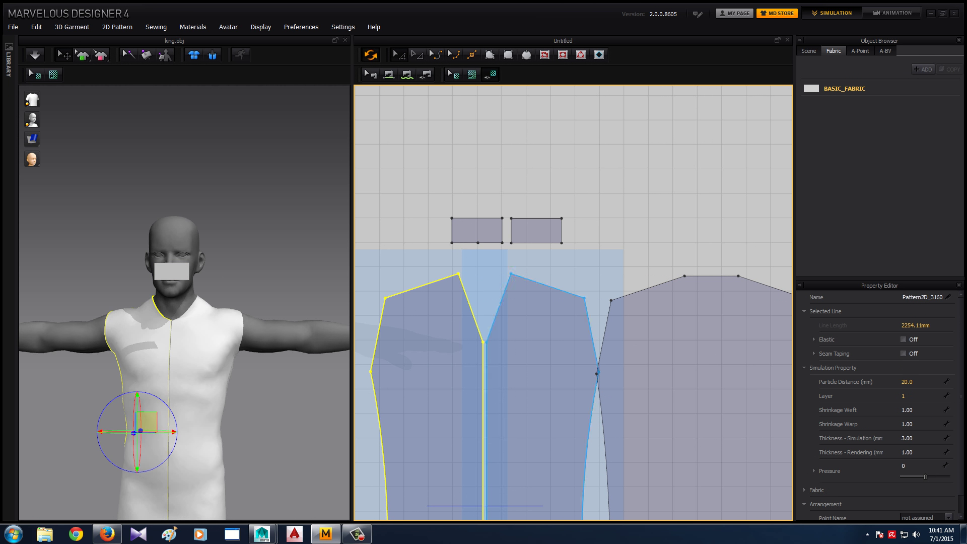
right_click(358, 270)
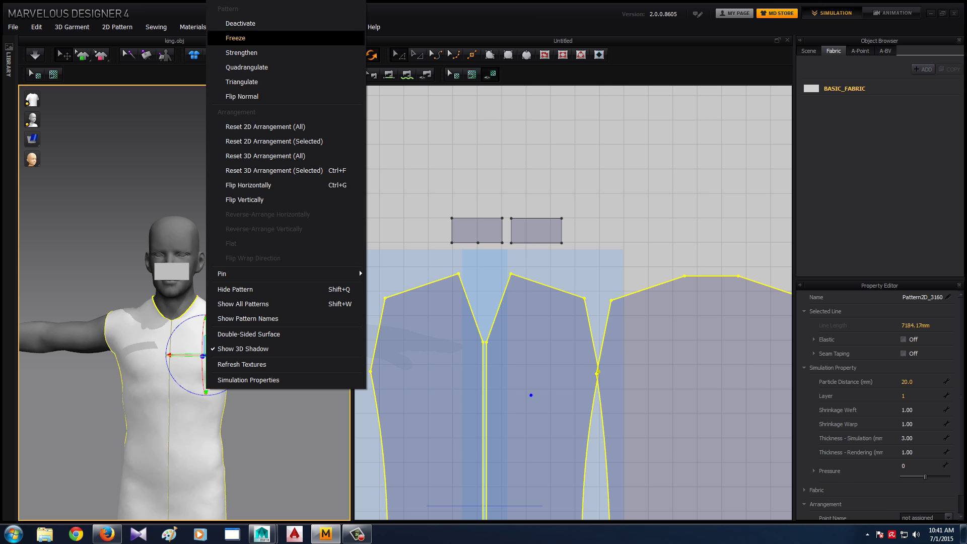
click(228, 34)
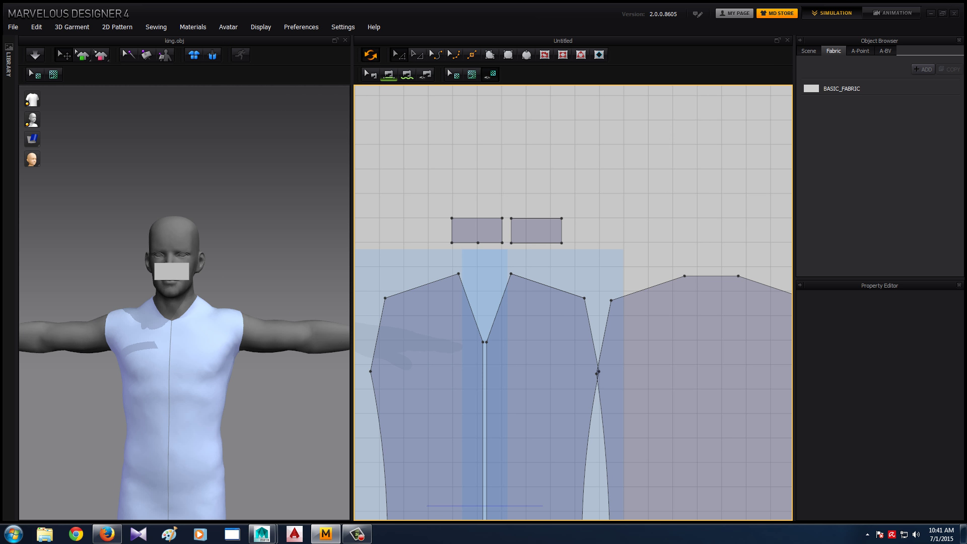
Sew the left collar piece's bottom edge to both front neckline edges
key(b)
click(477, 243)
click(459, 274)
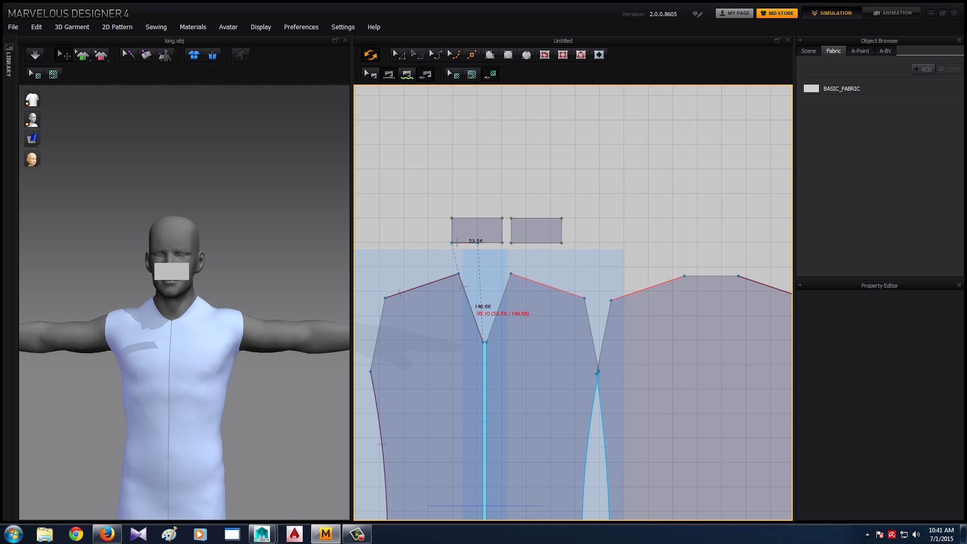
click(482, 341)
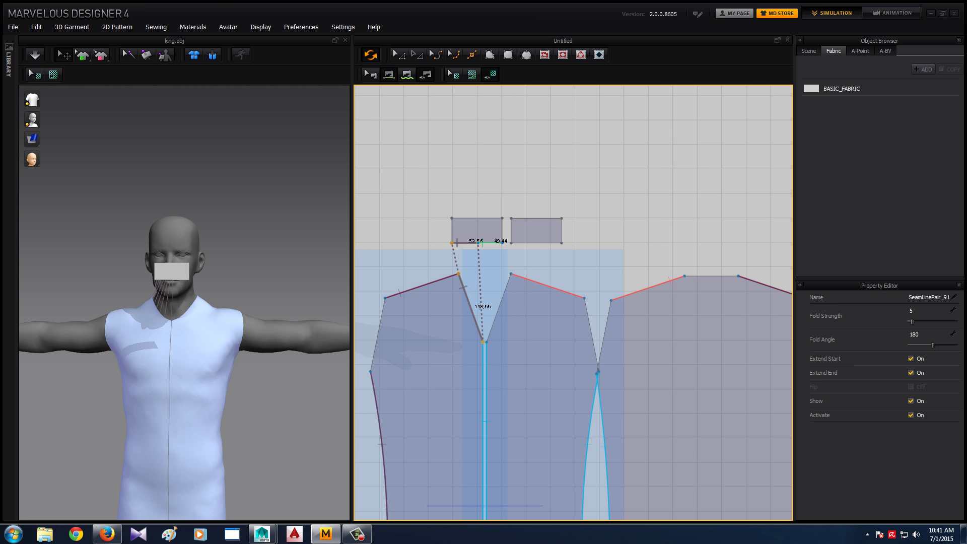
click(487, 341)
Sew the right collar piece to the back neckline and join both collar pieces' short ends
right_drag(126, 353, 251, 353)
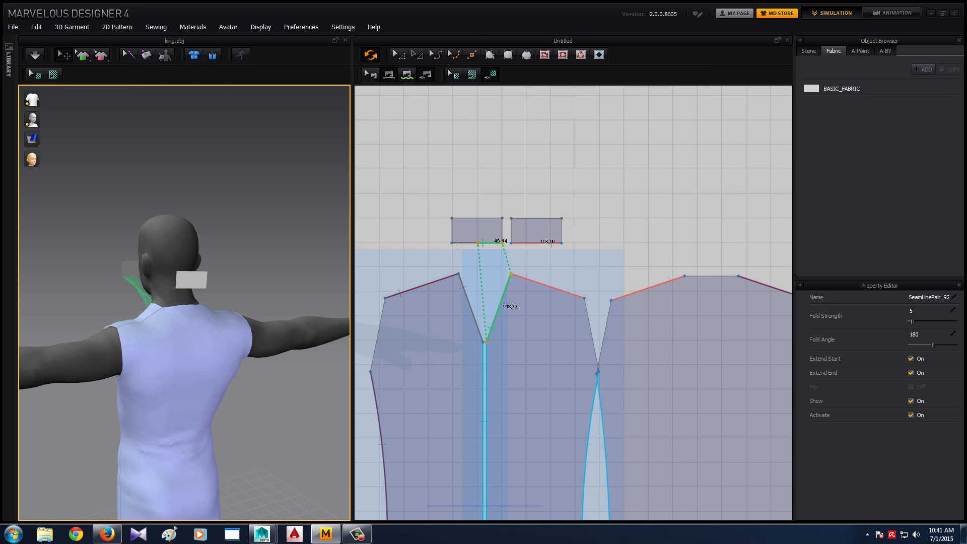
click(537, 242)
click(720, 276)
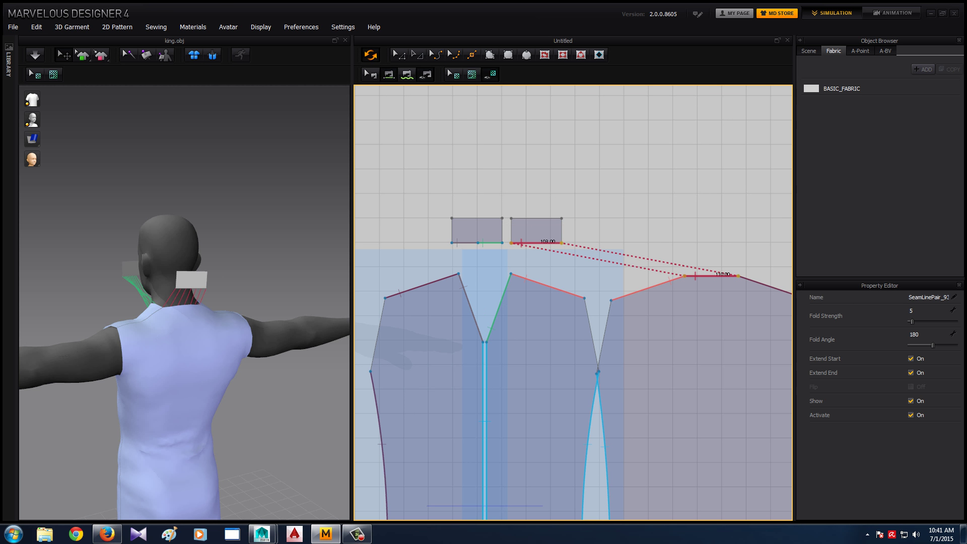
click(502, 231)
click(562, 230)
mouse_move(151, 353)
right_down()
mouse_move(227, 352)
mouse_move(161, 352)
right_up()
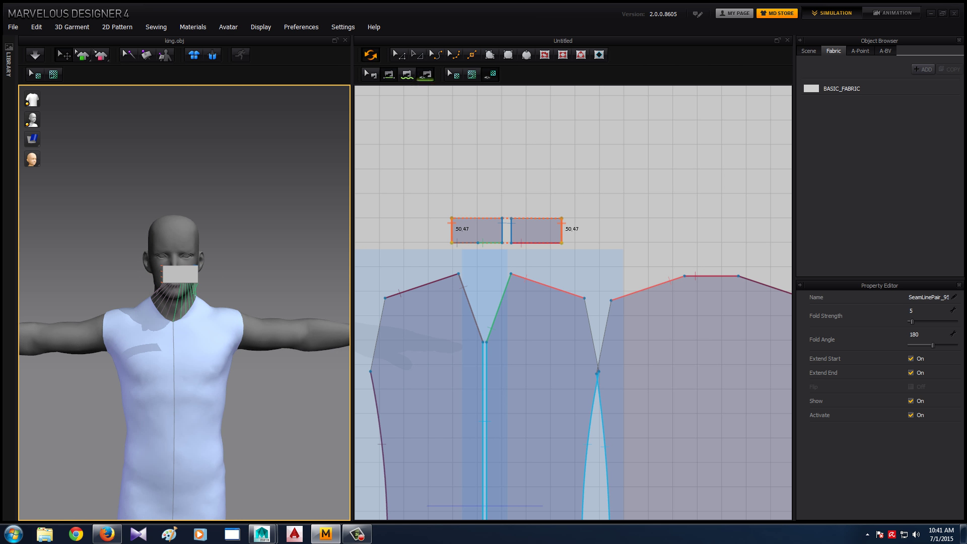
key(a)
click(477, 230)
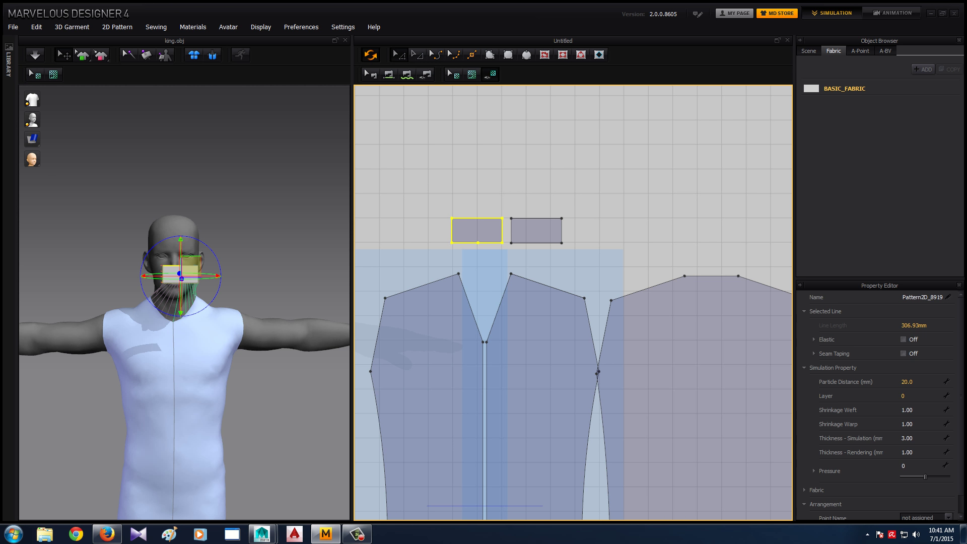
Lower both collar pieces toward the neck and start the simulation
right_drag(202, 352, 166, 352)
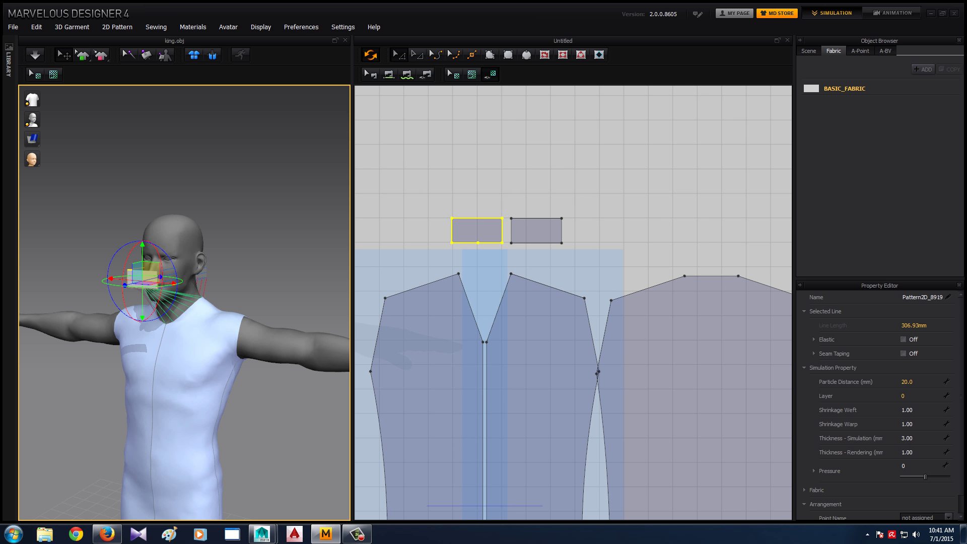
drag(143, 302, 143, 327)
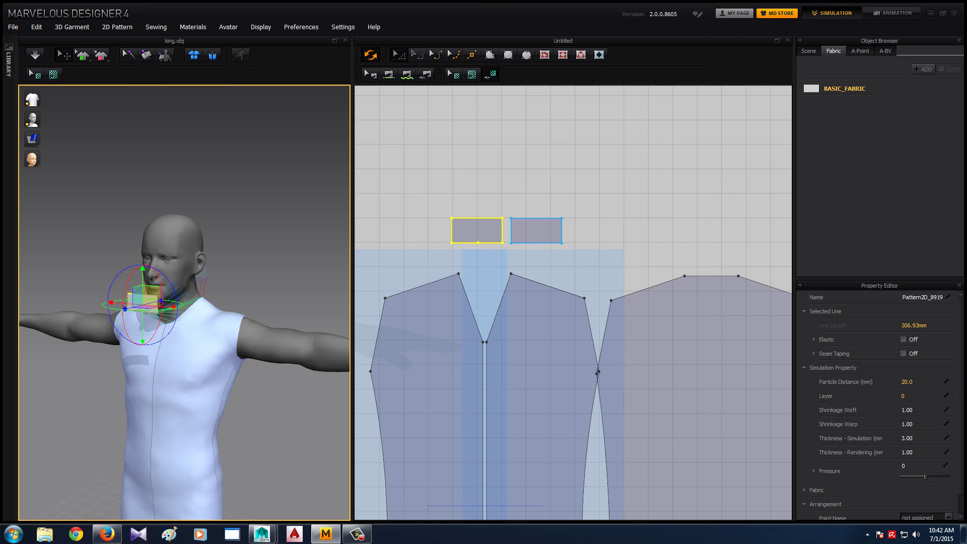
click(182, 303)
right_drag(181, 302, 151, 302)
drag(215, 302, 215, 317)
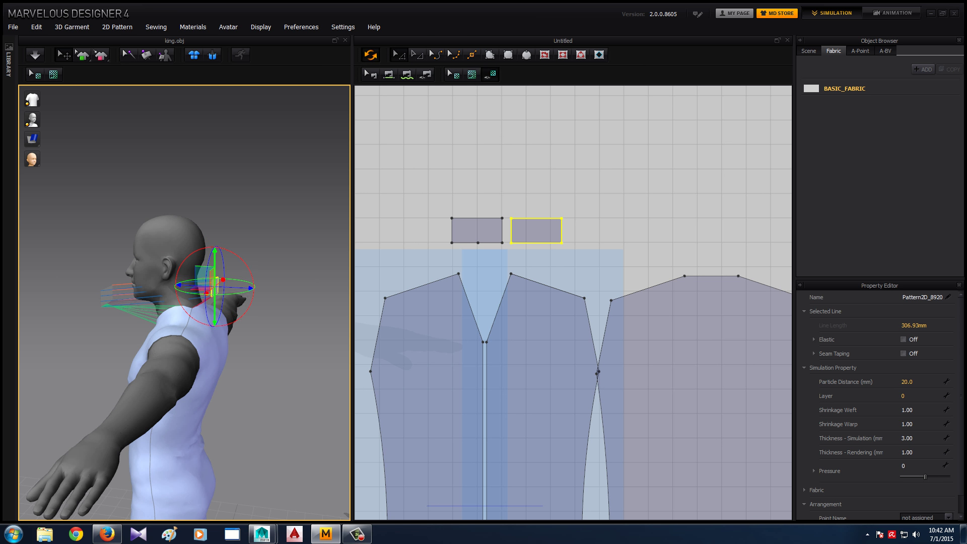
key(space)
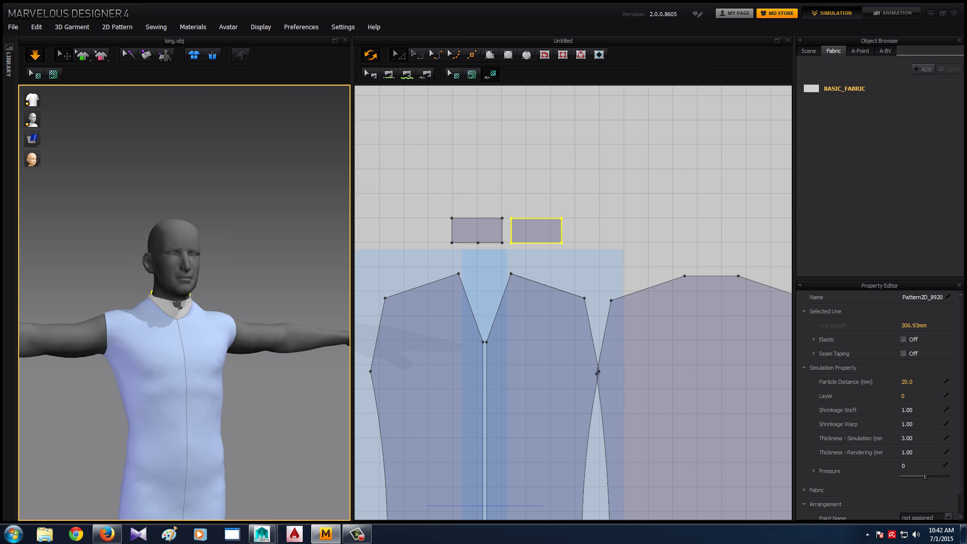
Pull the left collar piece away from the neck and show the avatar's collision points
scroll(172, 304, up, 2)
scroll(172, 305, up, 2)
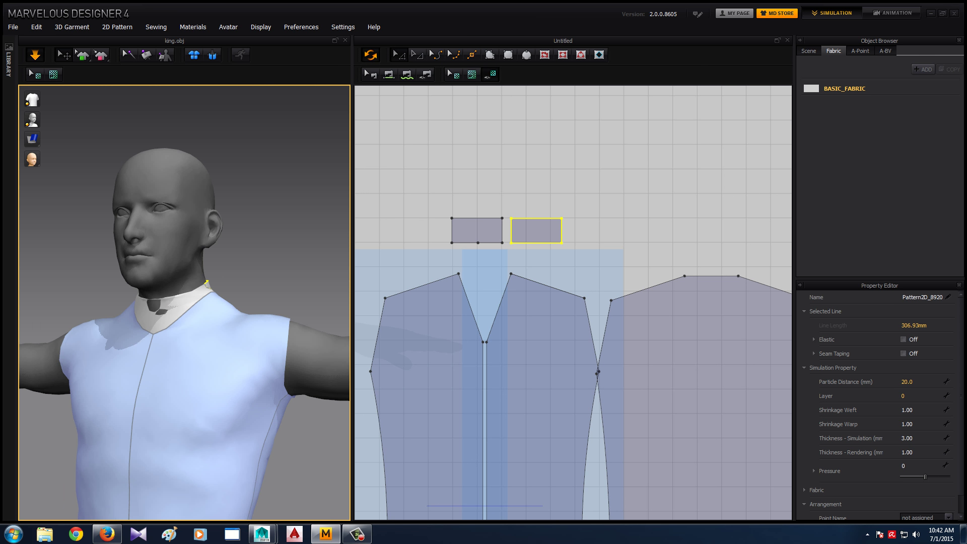
right_drag(211, 303, 101, 312)
drag(71, 326, 48, 330)
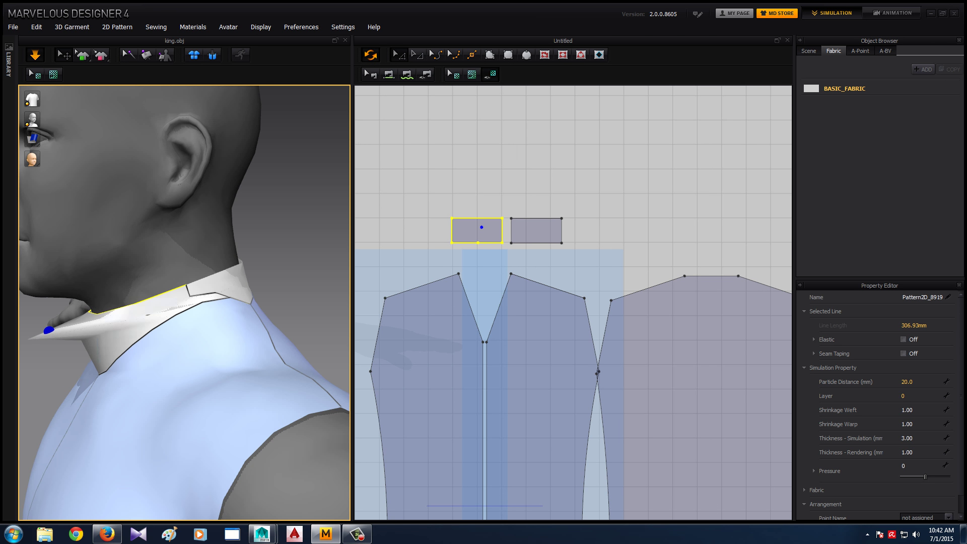
right_drag(49, 329, 130, 320)
click(118, 329)
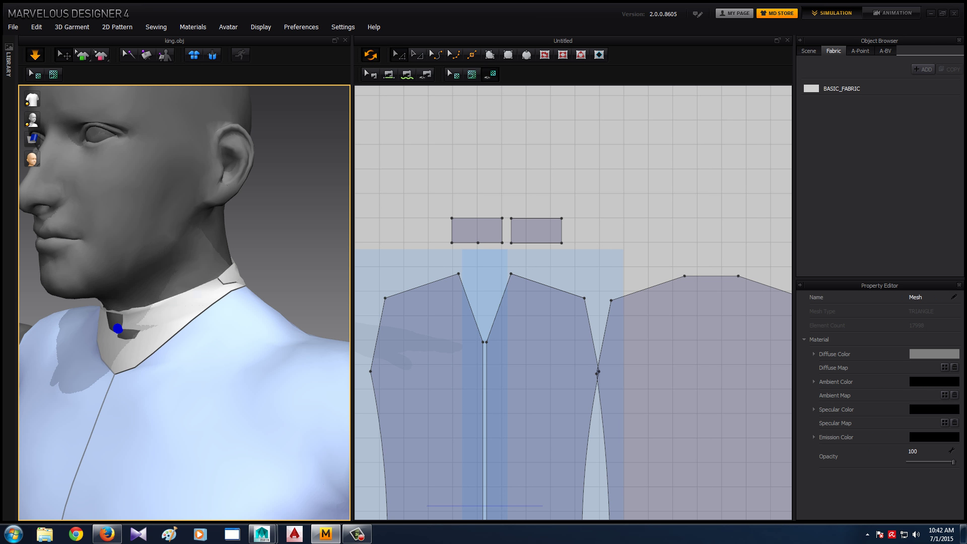
click(49, 100)
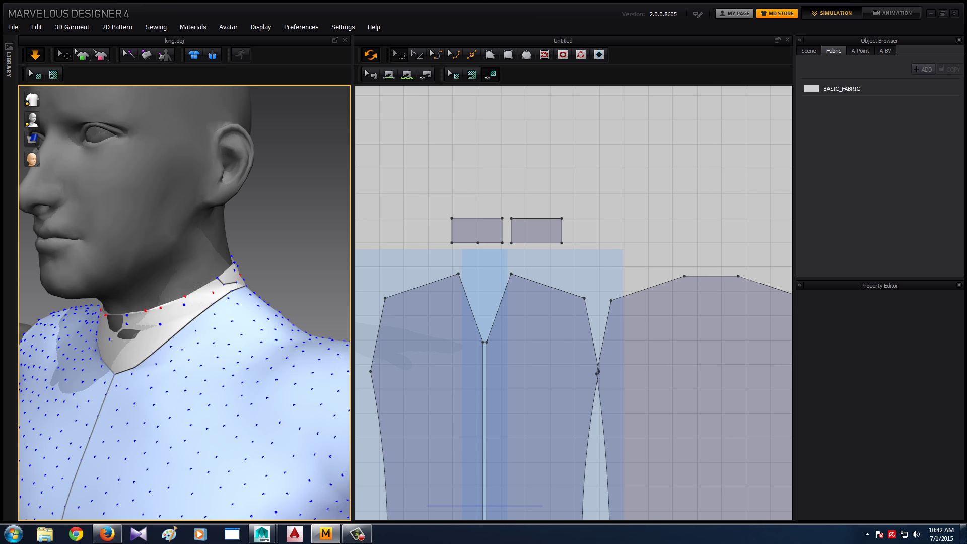
Tug the collar from front, side and back until it settles around the neck
right_drag(176, 328, 101, 327)
drag(140, 323, 81, 312)
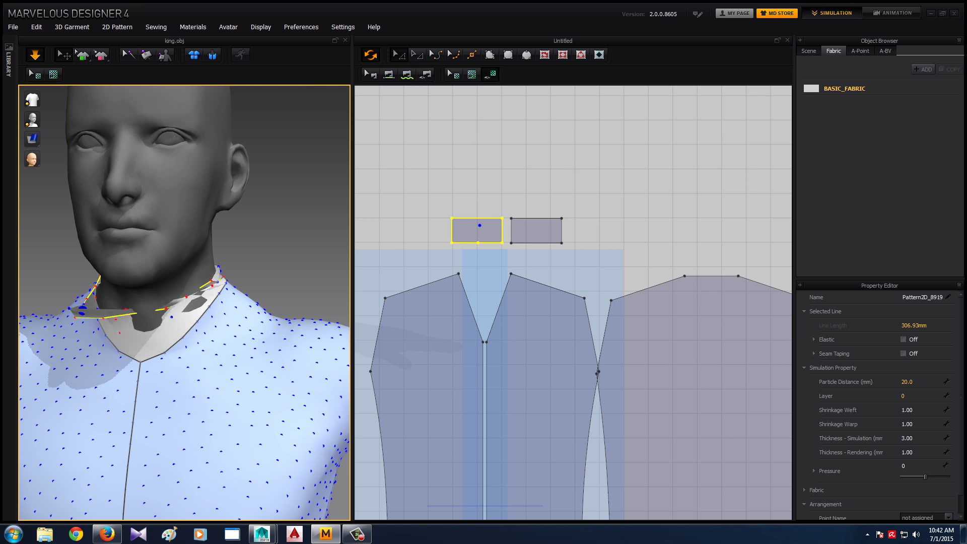
right_drag(100, 328, 177, 328)
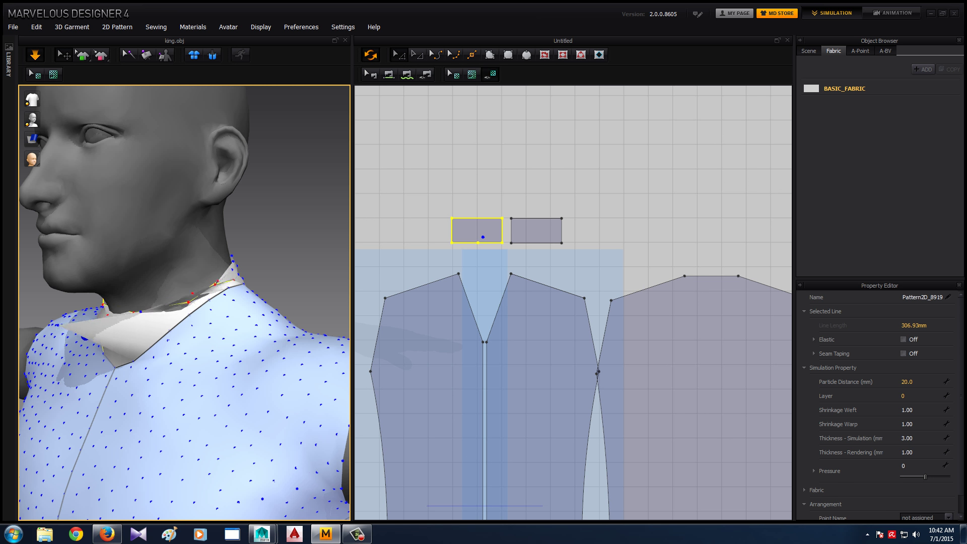
drag(126, 333, 137, 331)
right_drag(137, 331, 226, 327)
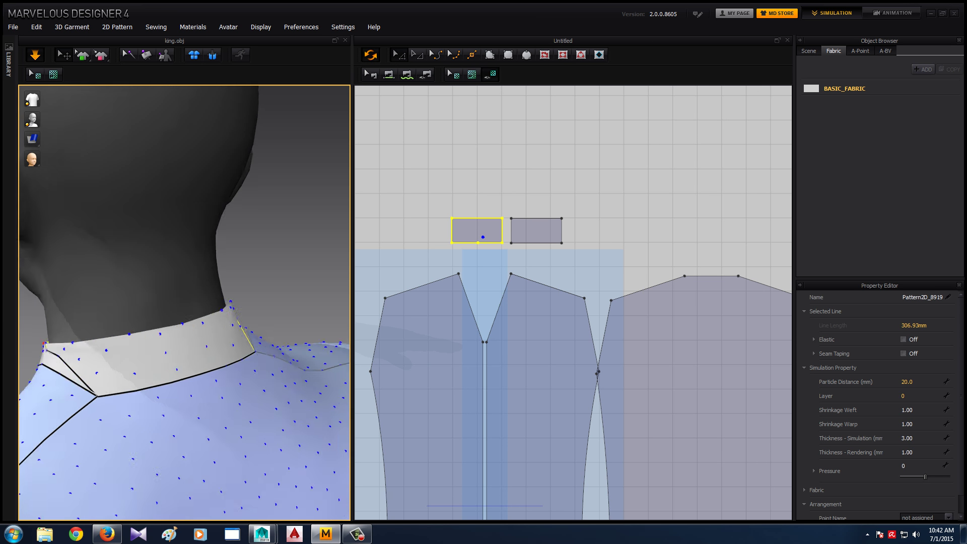
drag(227, 274, 216, 267)
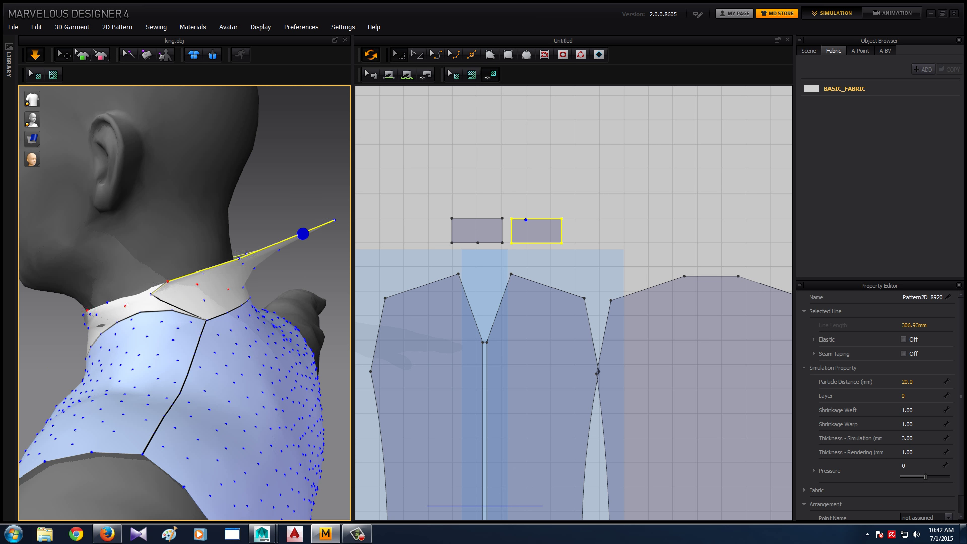
right_drag(216, 267, 126, 271)
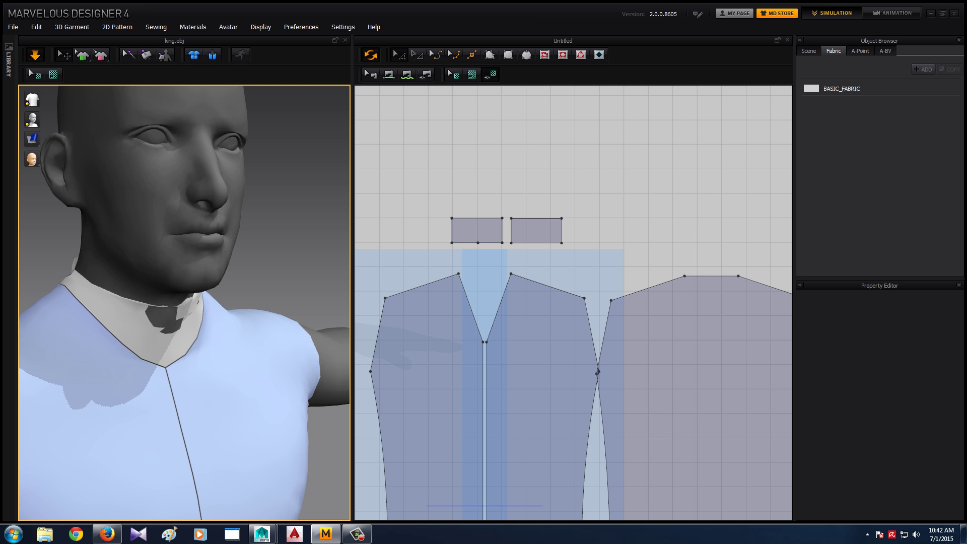
click(477, 230)
Set both collar pieces' particle distance to 10.0
shift+click(536, 230)
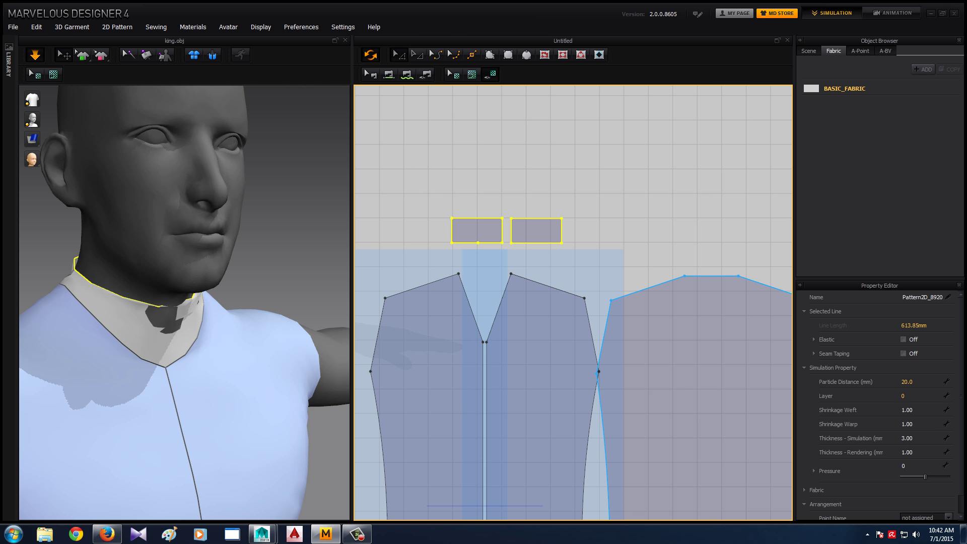
click(906, 381)
text(10)
key(Return)
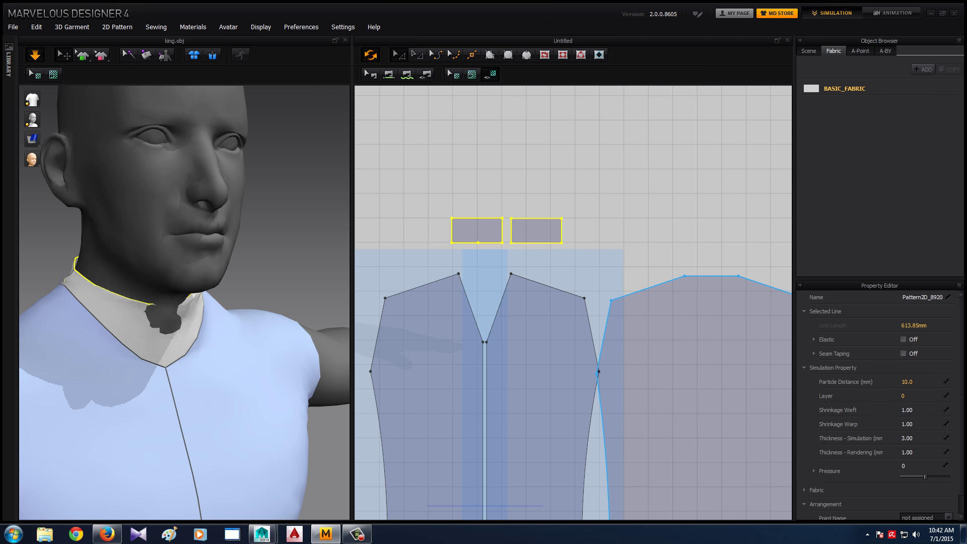
right_drag(162, 320, 116, 303)
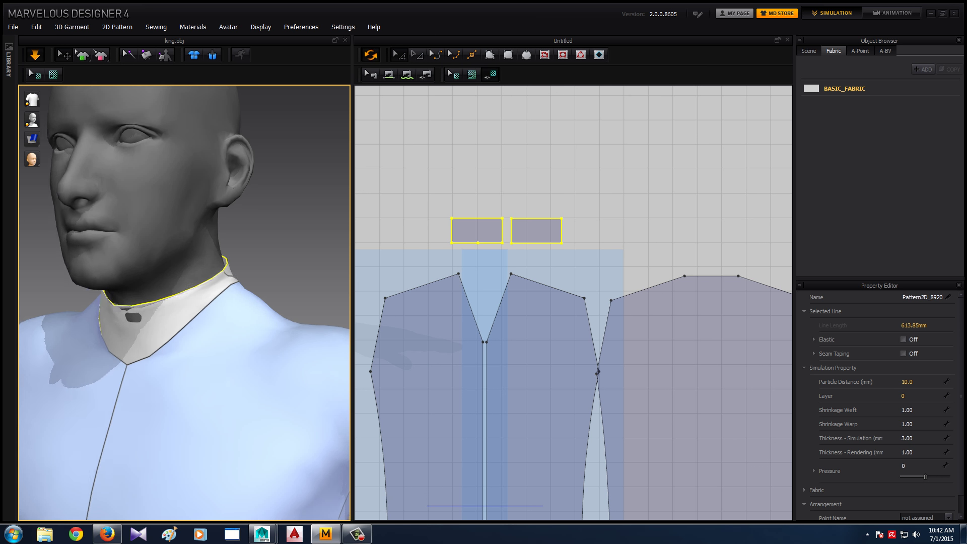
click(116, 302)
Inspect the refined collar from the front and the left side
click(215, 263)
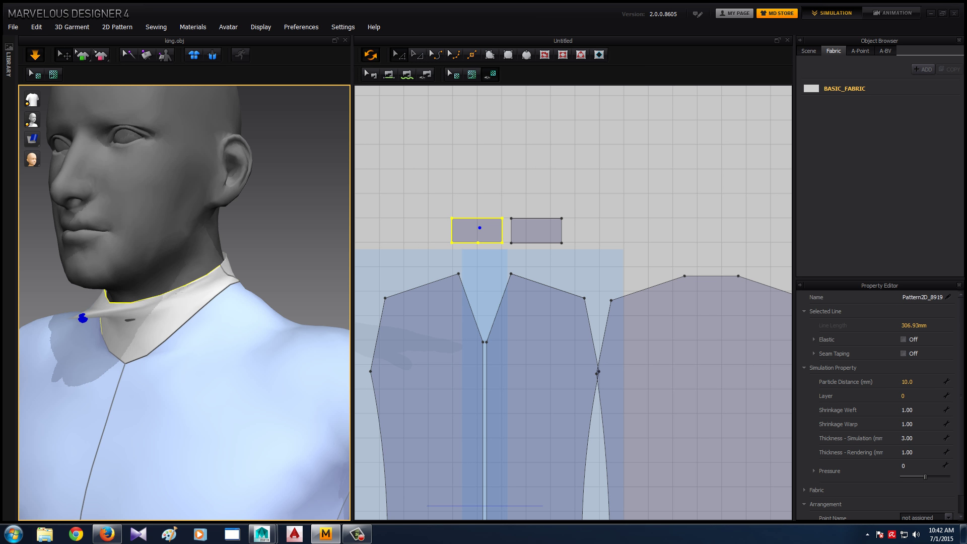
key(Escape)
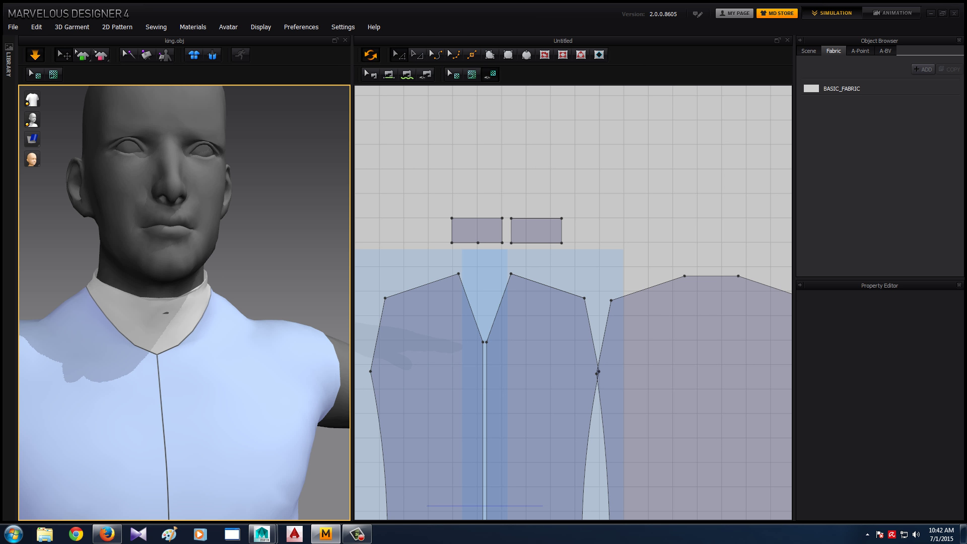
click(147, 334)
right_drag(166, 319, 226, 323)
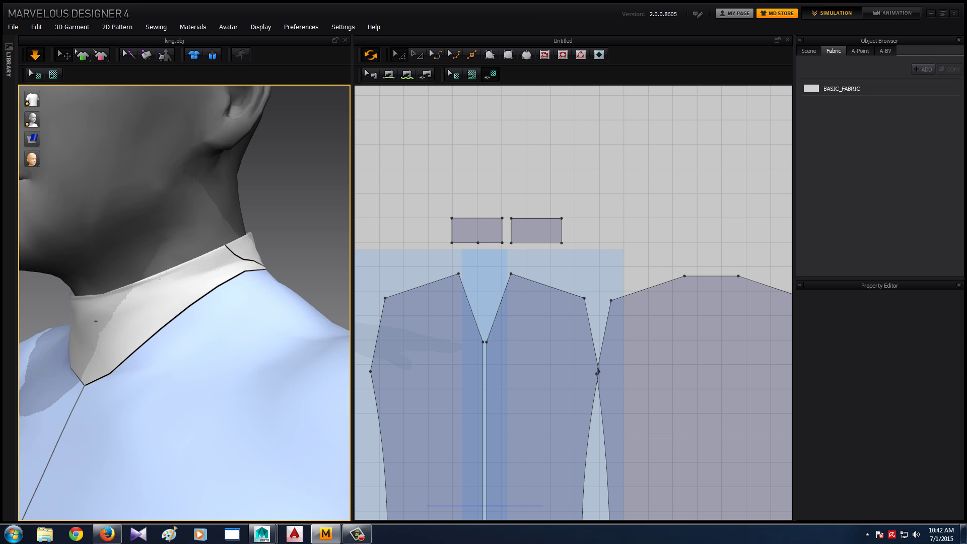
key(2)
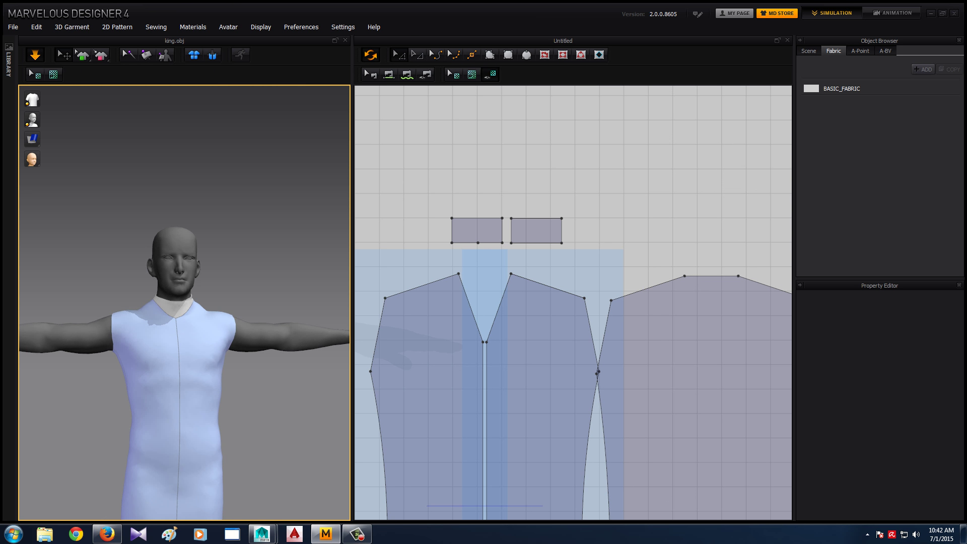
scroll(185, 302, up, 5)
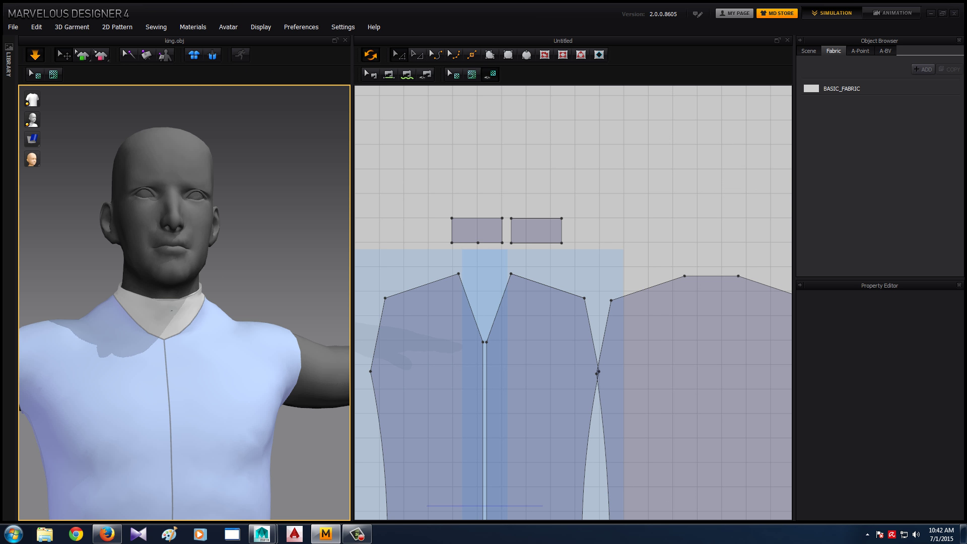
click(175, 312)
mouse_move(184, 302)
right_down()
mouse_move(134, 320)
mouse_move(121, 302)
mouse_move(91, 302)
right_up()
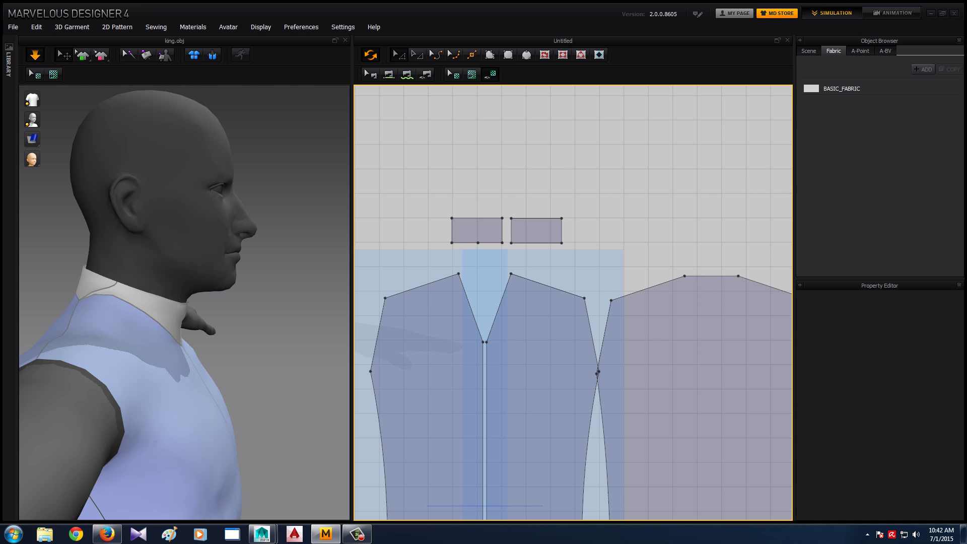
Raise the collar pieces' top edges by three nudges to make them taller
click(477, 218)
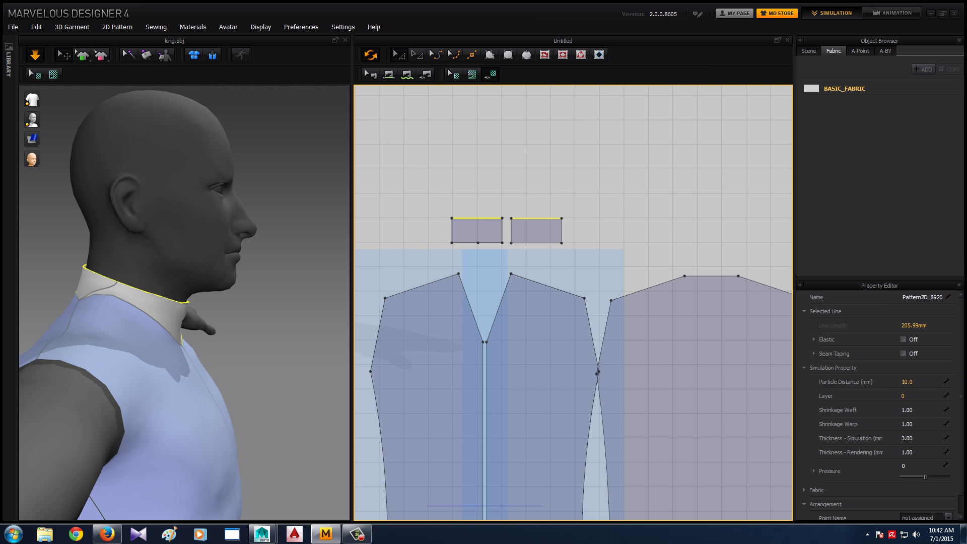
key(Up)
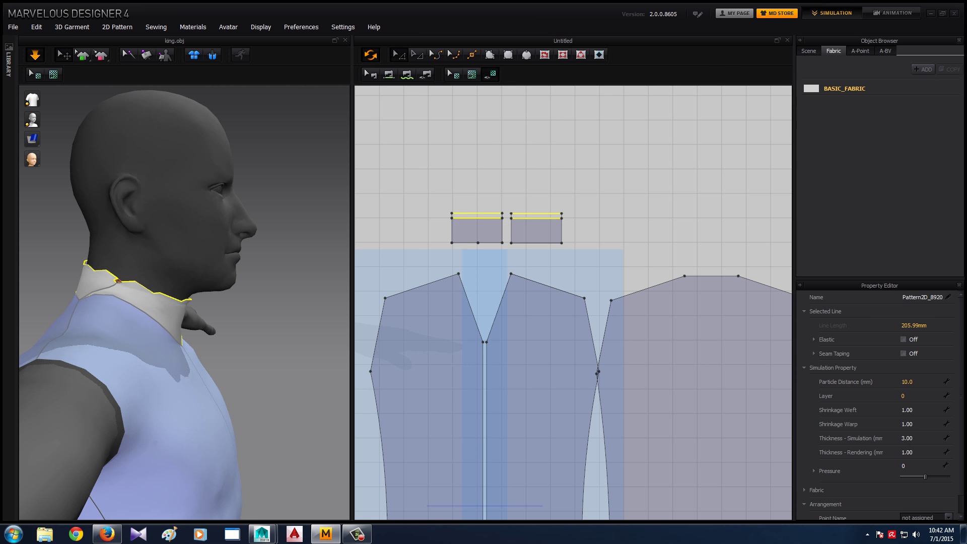
key(Up)
key(Up)
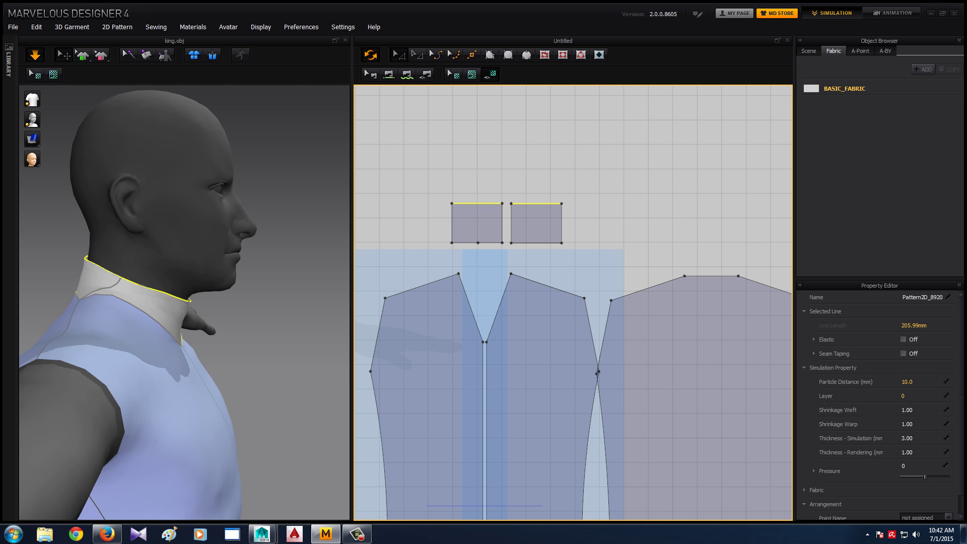
key(Up)
Nudge the collar pieces' top corners inward to taper them into trapezoids
key(2)
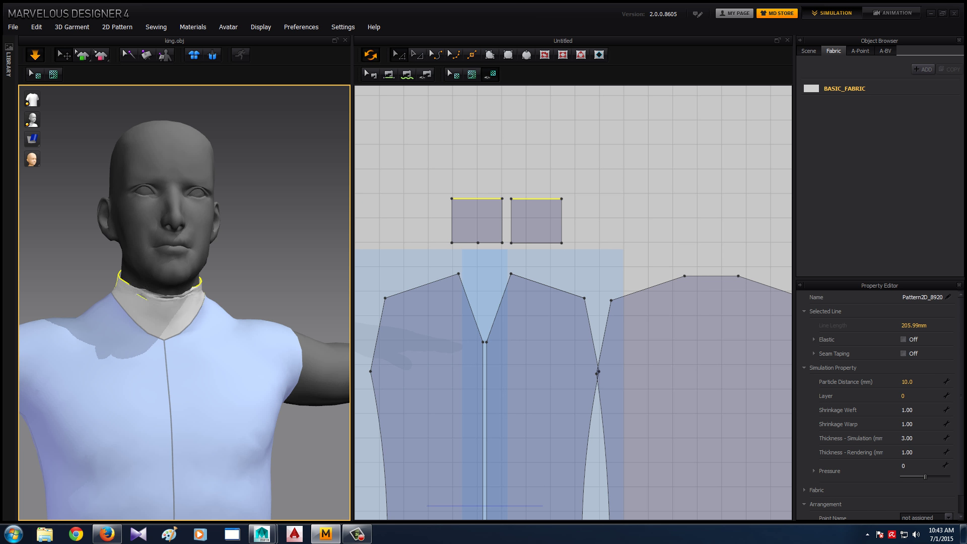
click(452, 198)
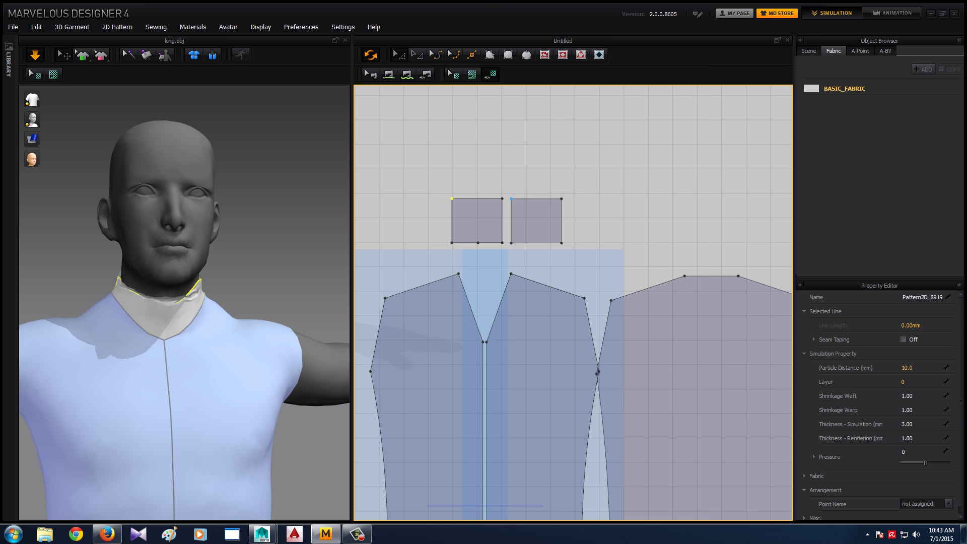
key(Right)
key(Right)
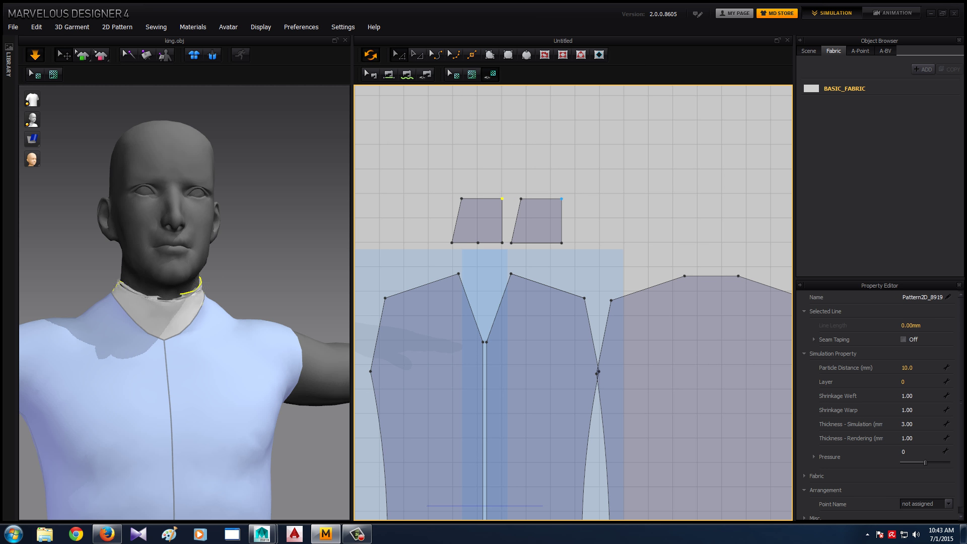
key(Left)
key(Left)
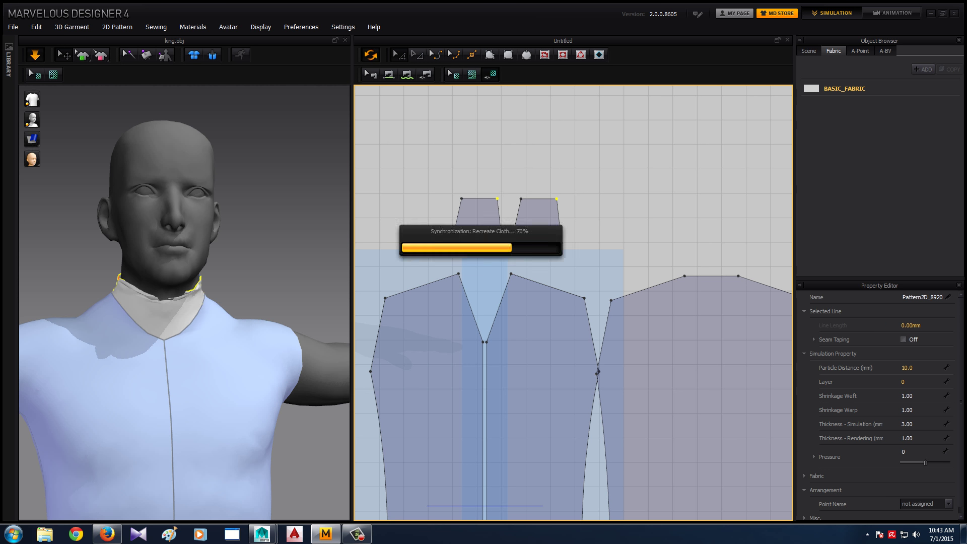
Tug the left collar piece to settle it on the neck
click(226, 201)
mouse_move(227, 201)
right_down()
mouse_move(152, 202)
mouse_move(226, 201)
right_up()
click(139, 308)
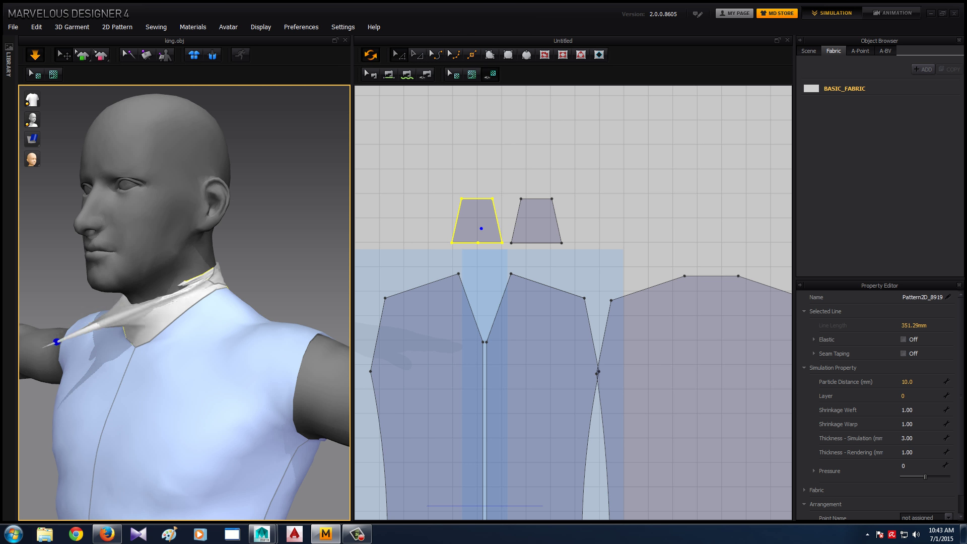
mouse_move(144, 308)
mouse_down()
mouse_move(25, 328)
mouse_move(26, 345)
mouse_move(128, 303)
mouse_move(26, 343)
mouse_move(108, 301)
mouse_up()
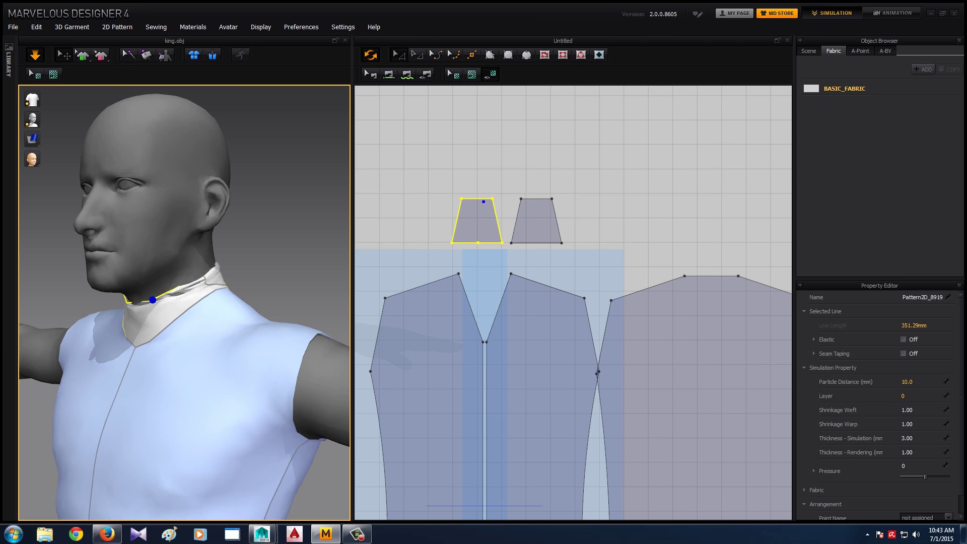
Nudge the collar top edges down and re-settle the collar snugly while simulating
click(479, 198)
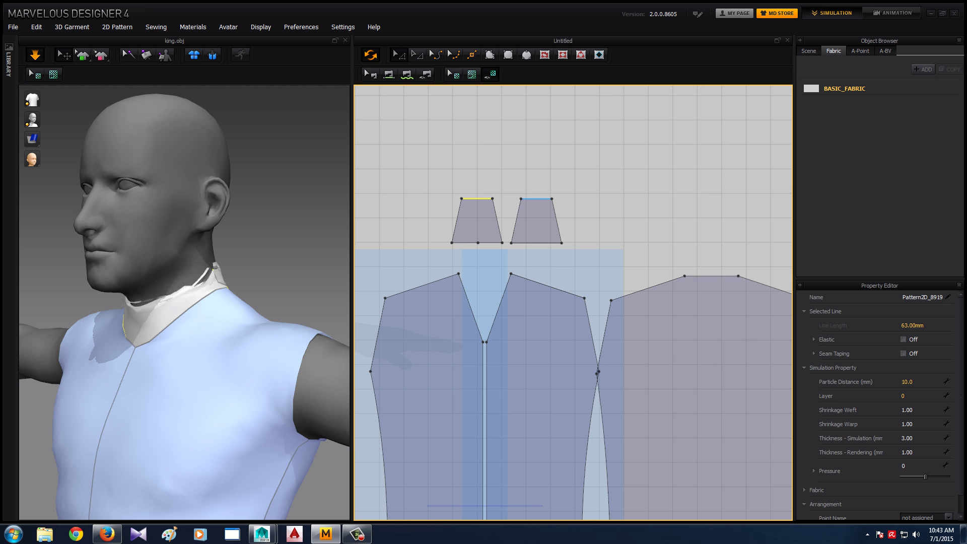
key(Down)
key(Down)
key(Down)
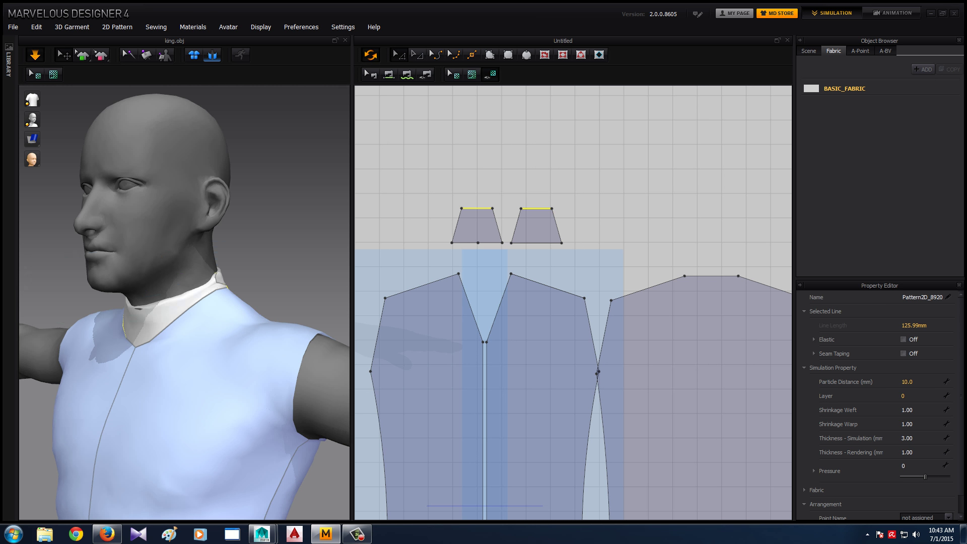
key(space)
key(space)
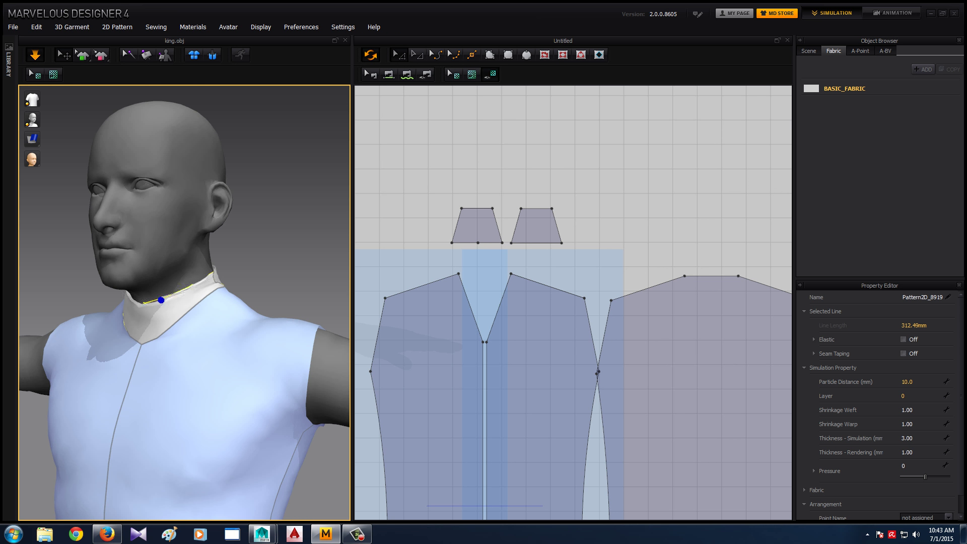
drag(161, 297, 101, 291)
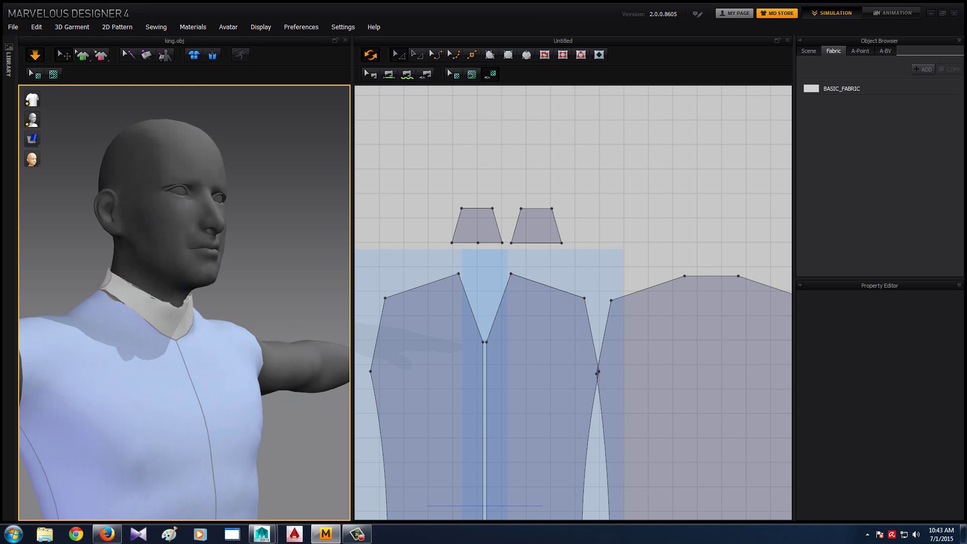
right_drag(161, 302, 237, 303)
mouse_move(166, 325)
mouse_down()
mouse_move(246, 433)
mouse_move(161, 323)
mouse_up()
right_drag(162, 322, 86, 322)
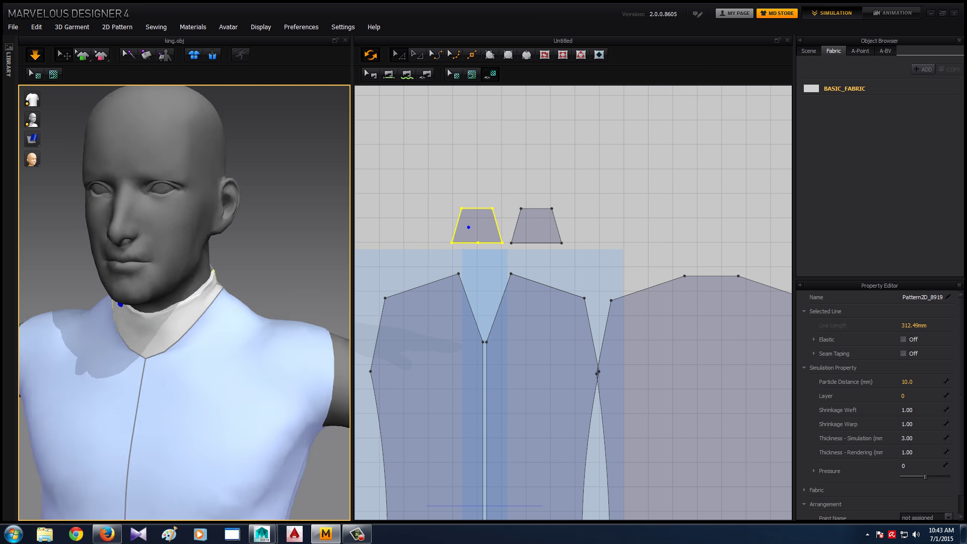
mouse_move(147, 313)
mouse_down()
mouse_move(23, 409)
mouse_move(26, 421)
mouse_move(135, 331)
mouse_up()
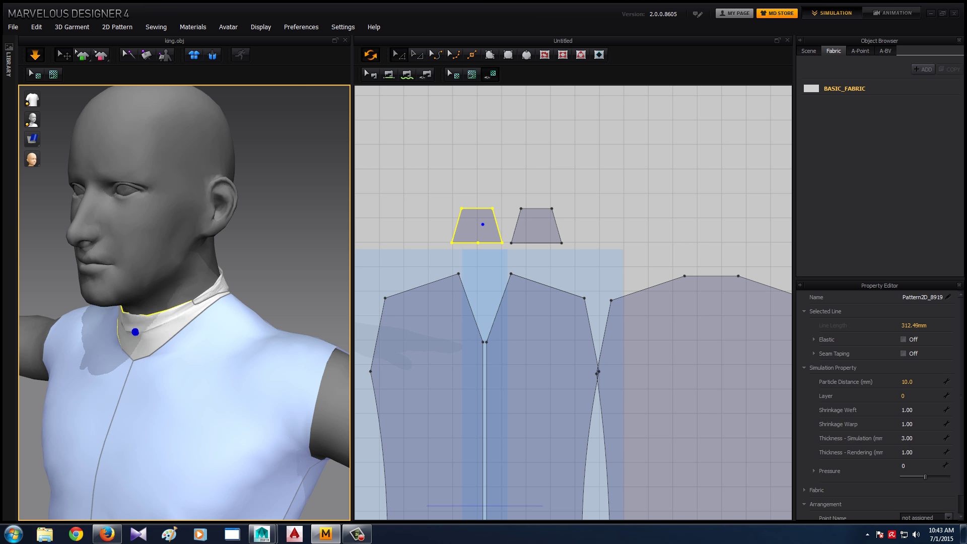
Drag the collar pieces' top edges down in 2D to shorten the collar
key(Escape)
key(2)
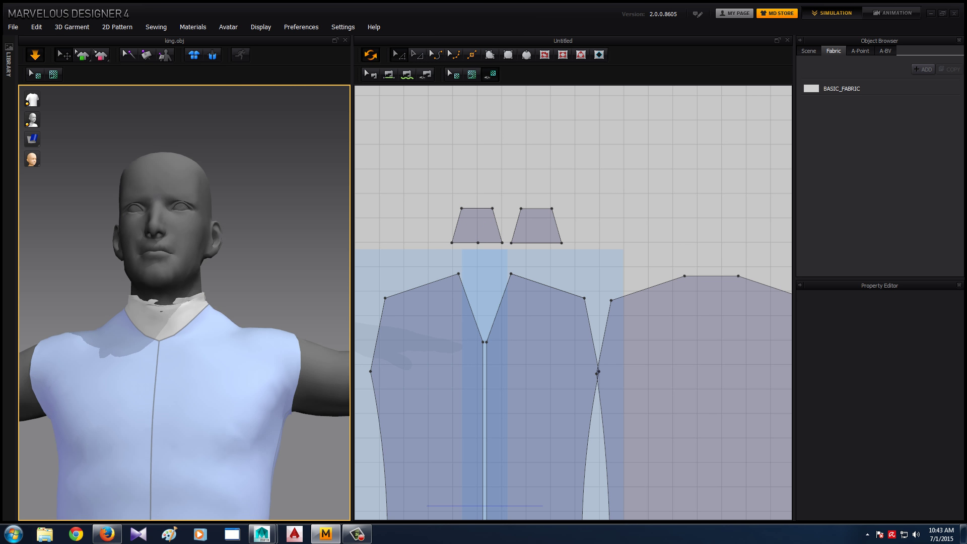
click(476, 208)
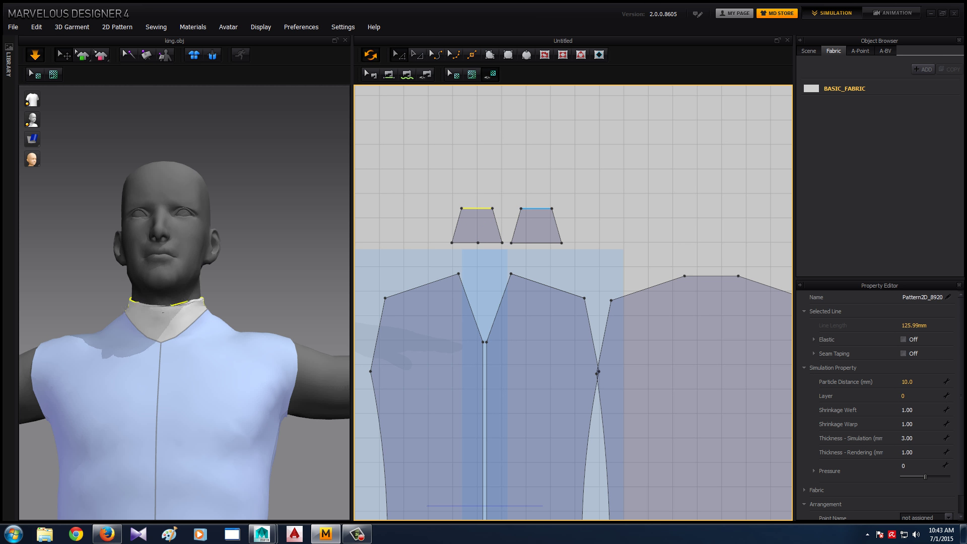
drag(476, 208, 477, 218)
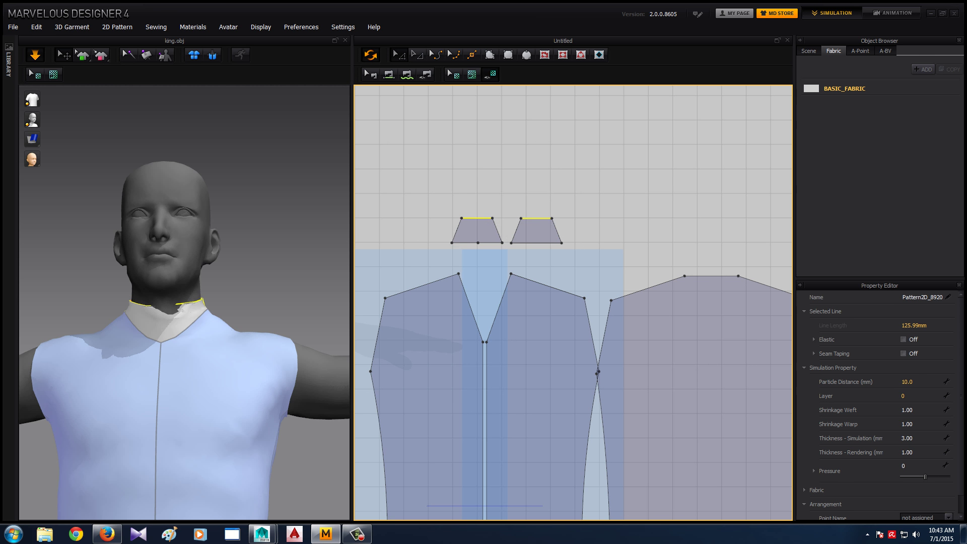
Pull each collar piece from side, rear and front views until it sits snugly
right_drag(242, 226, 168, 289)
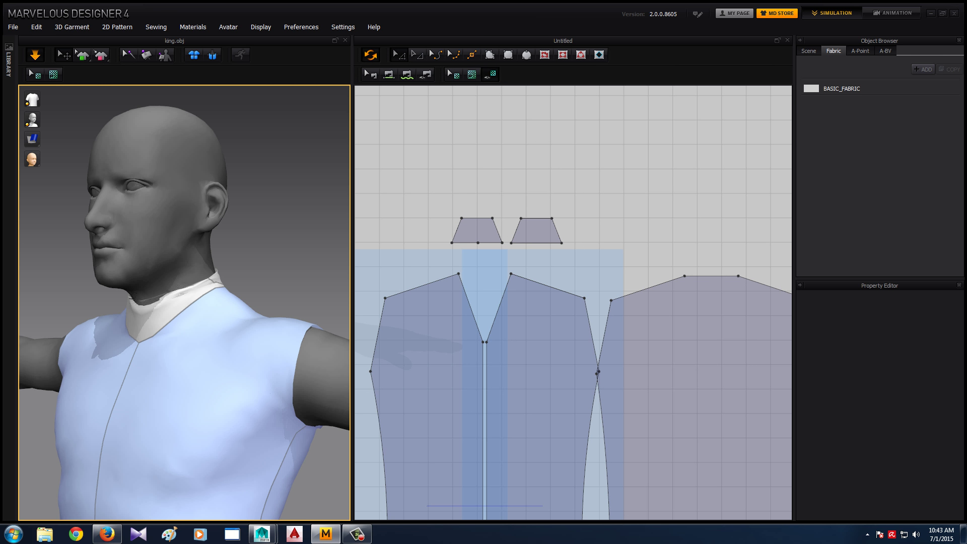
mouse_move(169, 290)
mouse_down()
mouse_move(48, 314)
mouse_move(155, 287)
mouse_up()
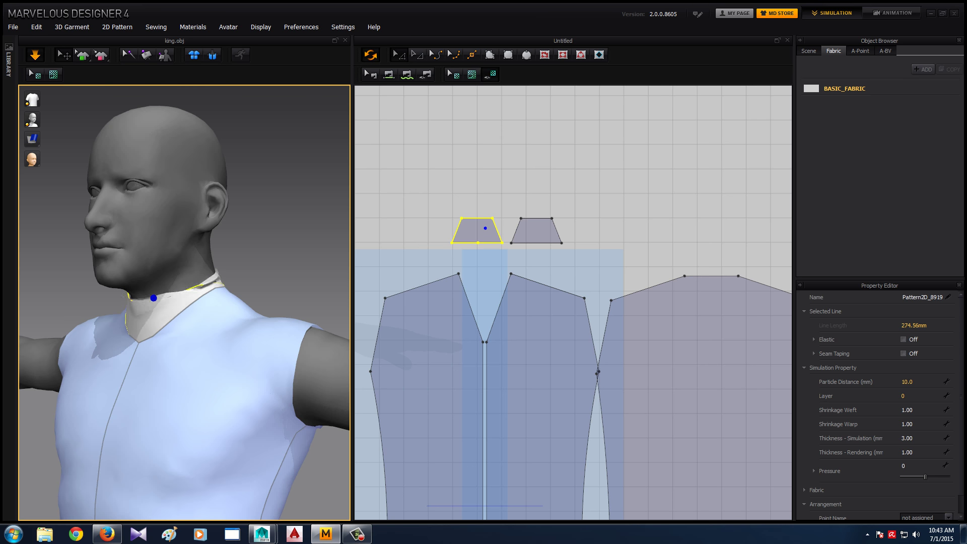
right_drag(156, 287, 282, 292)
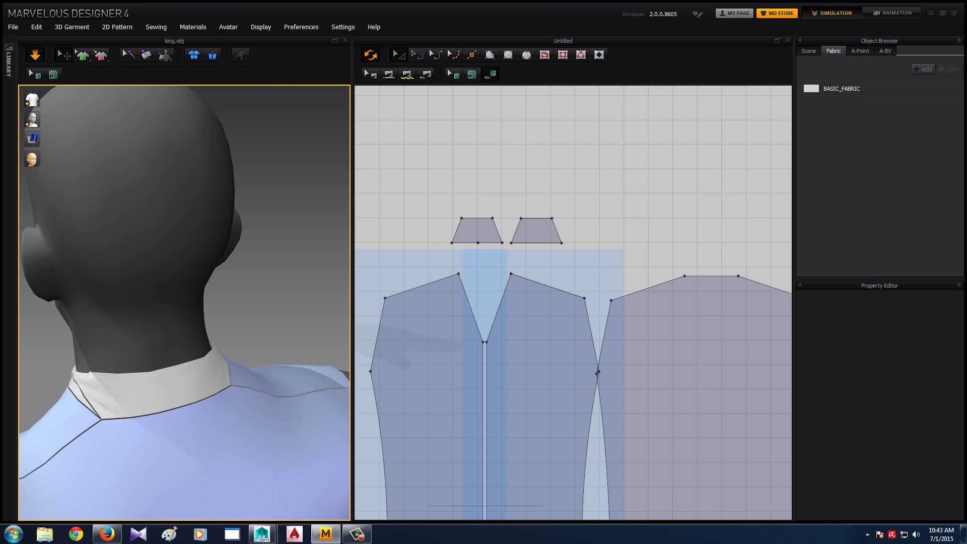
drag(80, 376, 78, 374)
right_drag(126, 302, 202, 302)
drag(156, 352, 155, 343)
right_drag(151, 302, 242, 302)
drag(129, 327, 59, 378)
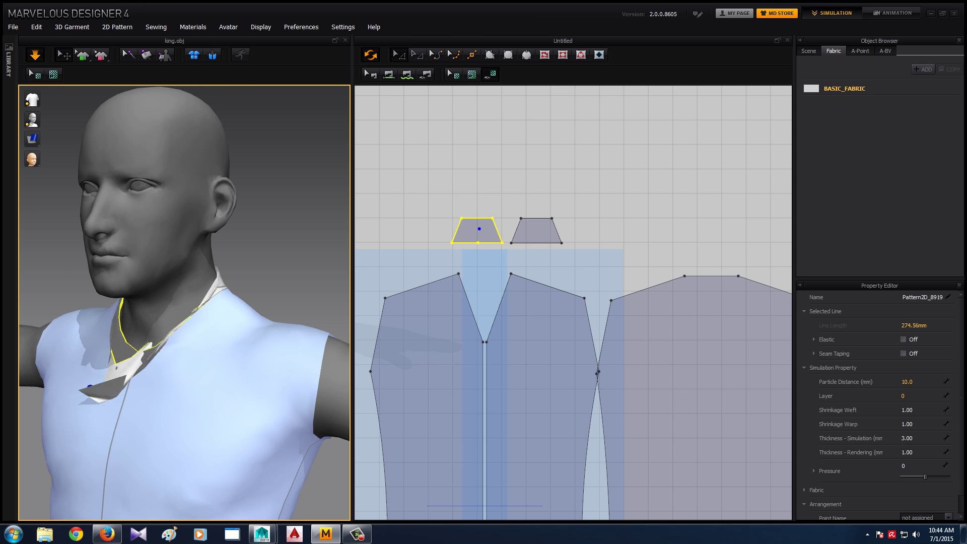
key(Escape)
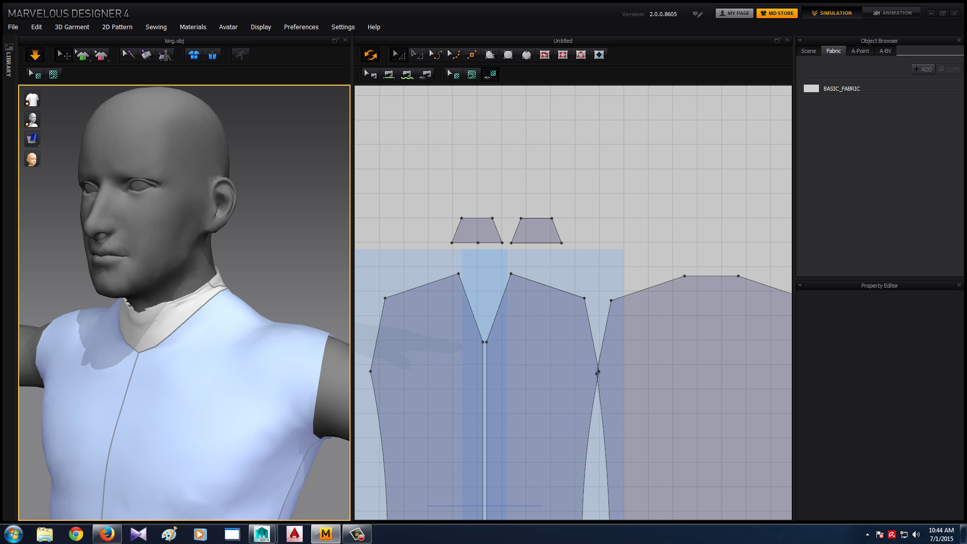
Set both collar pieces' particle distance to 5.0
click(477, 230)
shift+click(536, 230)
click(907, 382)
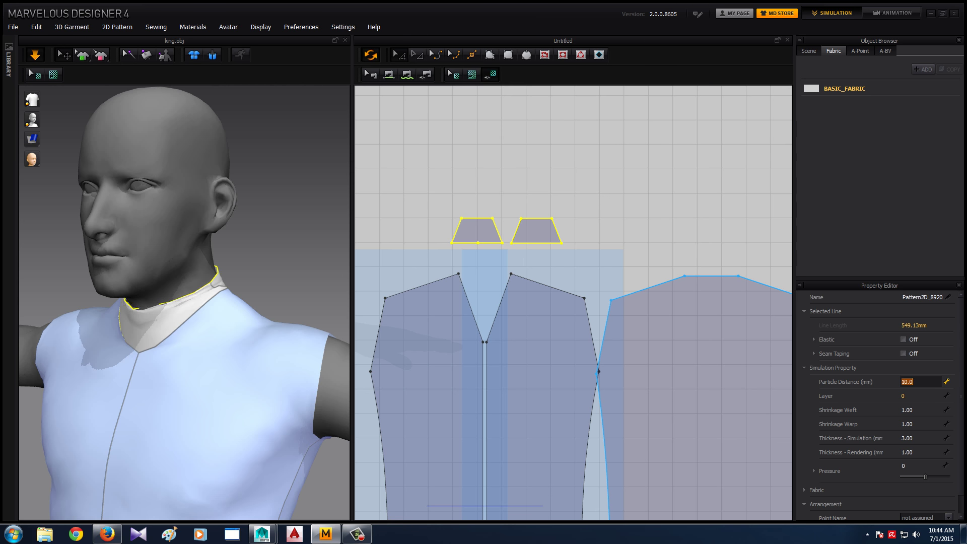
key(Return)
key(Escape)
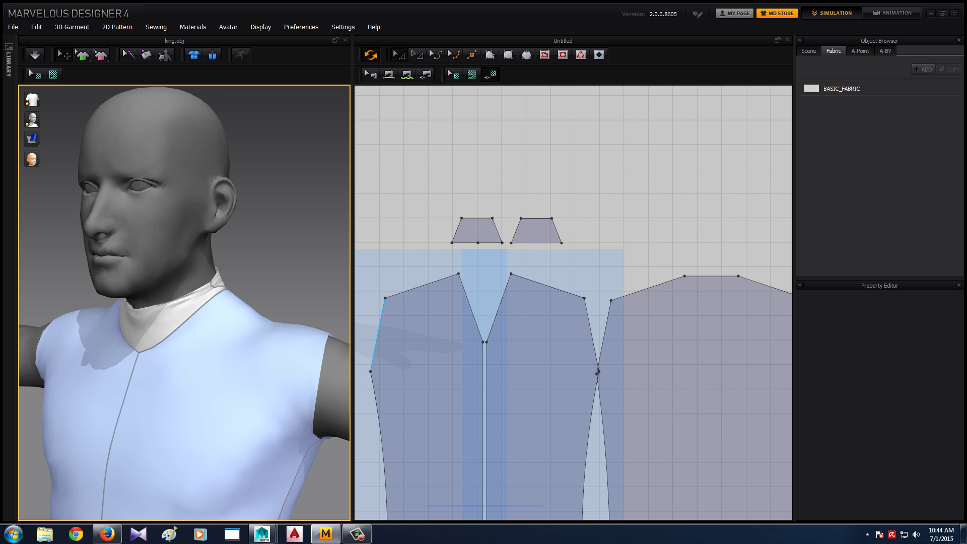
Re-settle the left collar piece, then drag both top-left corners slightly outward
right_drag(201, 302, 167, 303)
mouse_move(112, 316)
mouse_down()
mouse_move(47, 334)
mouse_move(134, 314)
mouse_up()
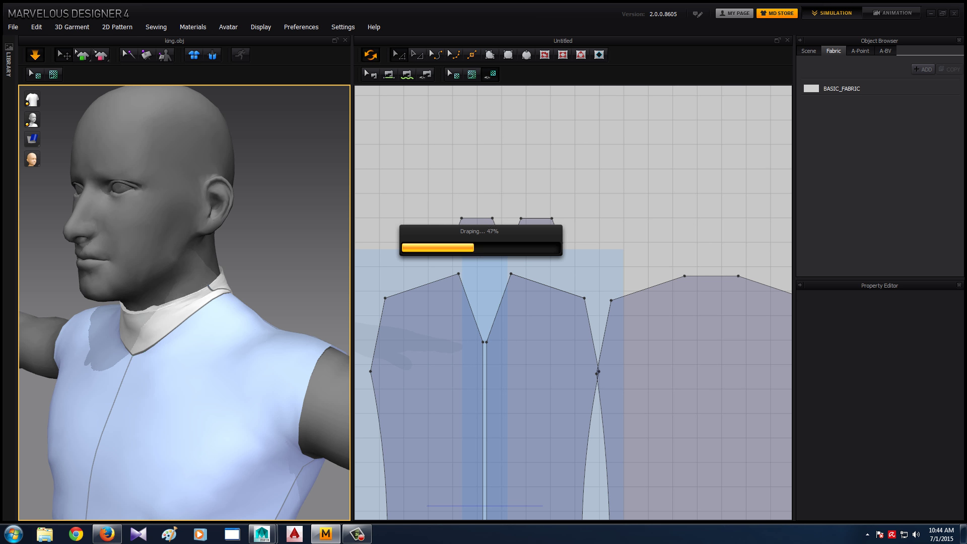
key(2)
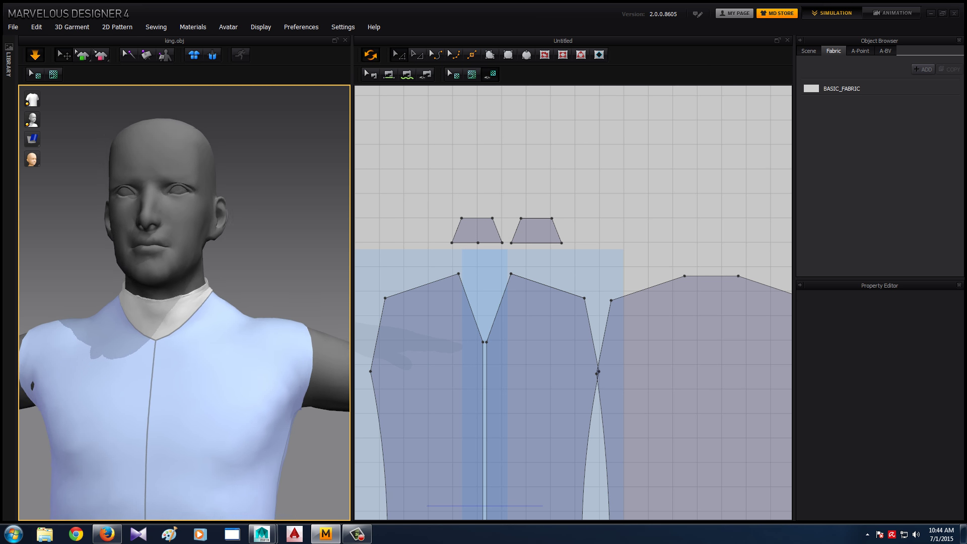
click(468, 218)
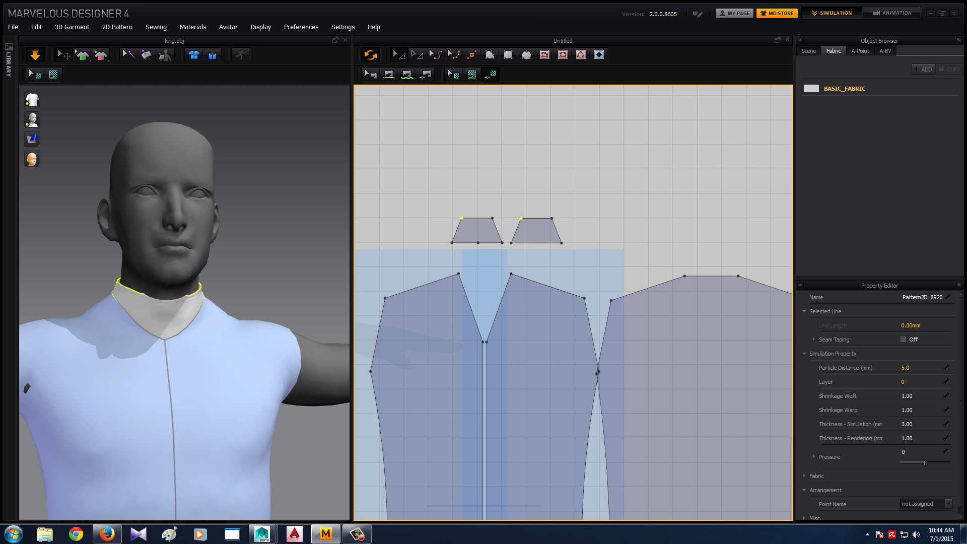
drag(461, 218, 456, 218)
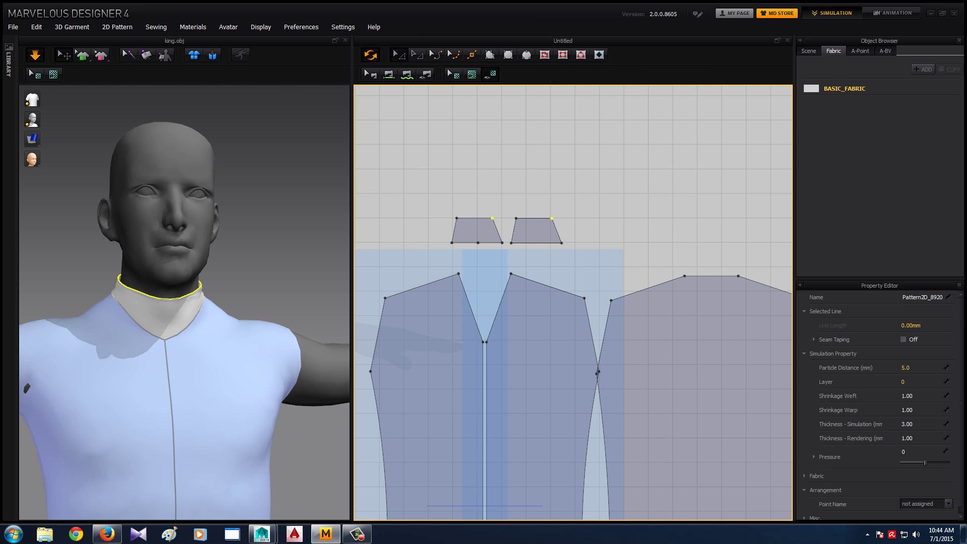
key(Escape)
Zoom out both windows and orbit around the avatar to inspect the outfit
key(8)
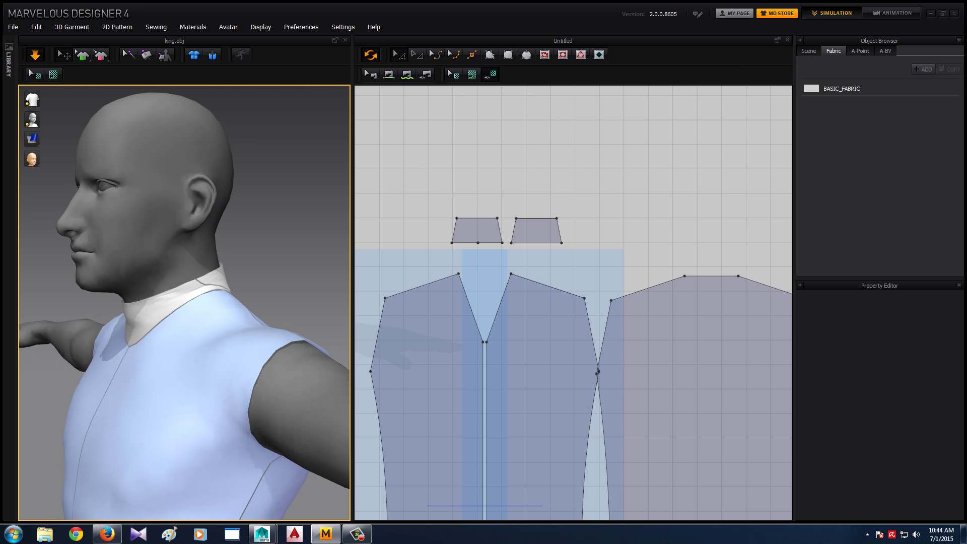
key(2)
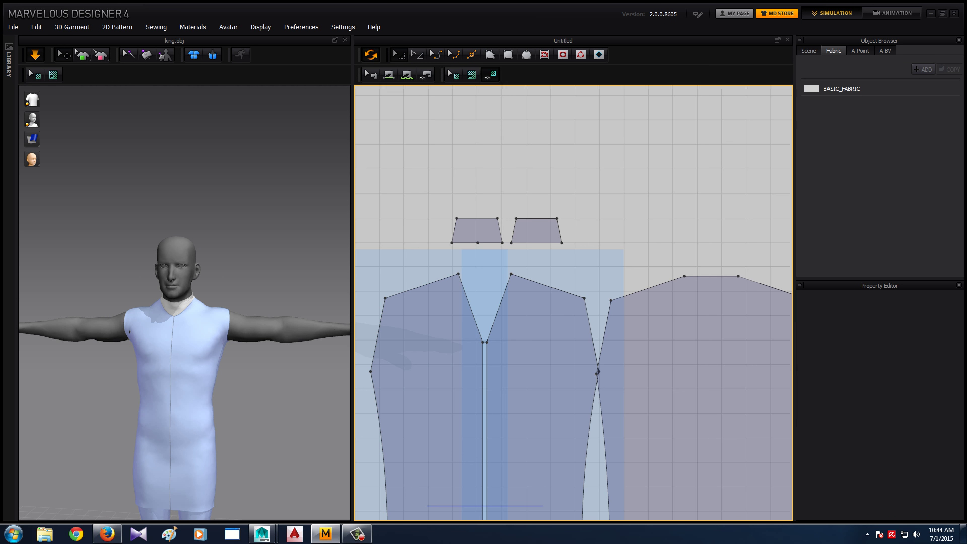
scroll(573, 302, down, 2)
scroll(573, 302, down, 3)
scroll(573, 302, down, 1)
scroll(185, 302, down, 2)
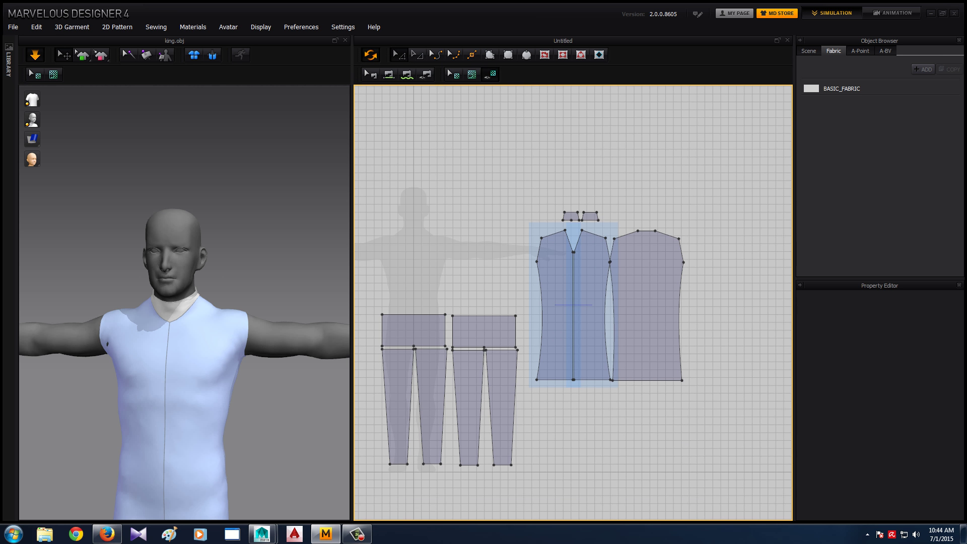
scroll(184, 302, down, 2)
scroll(184, 302, down, 2)
scroll(184, 302, down, 1)
right_drag(151, 303, 330, 302)
Select the three long shirt body pieces and unfreeze them
scroll(185, 302, up, 2)
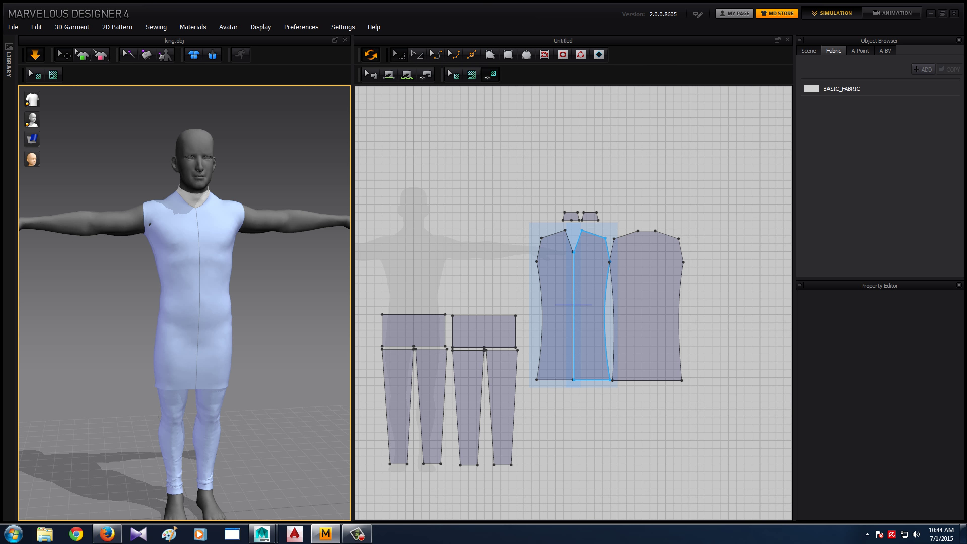
click(591, 303)
shift+click(554, 302)
shift+click(647, 303)
right_click(365, 270)
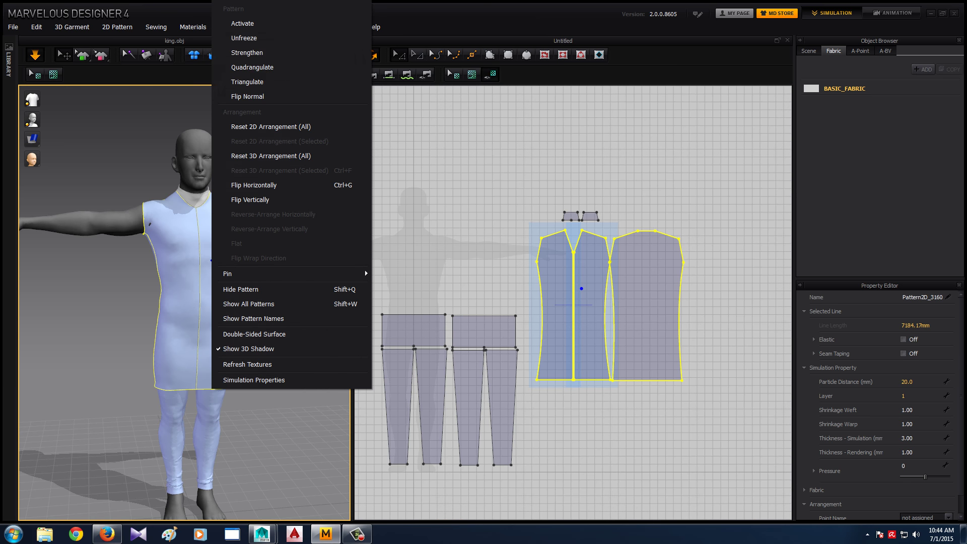
click(244, 38)
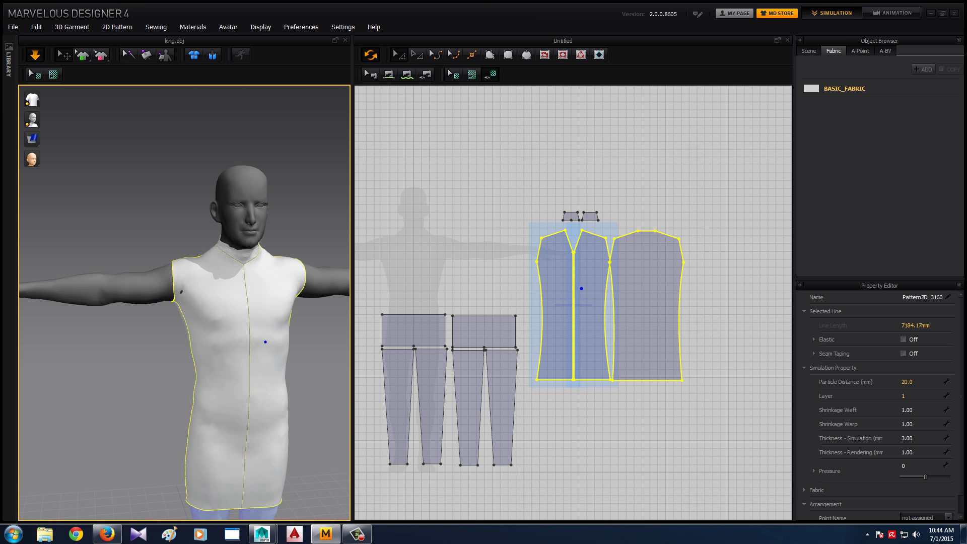
Tug the cloth at the shoulder armhole to smooth the shirt's armpit area
scroll(177, 287, up, 3)
scroll(176, 287, up, 2)
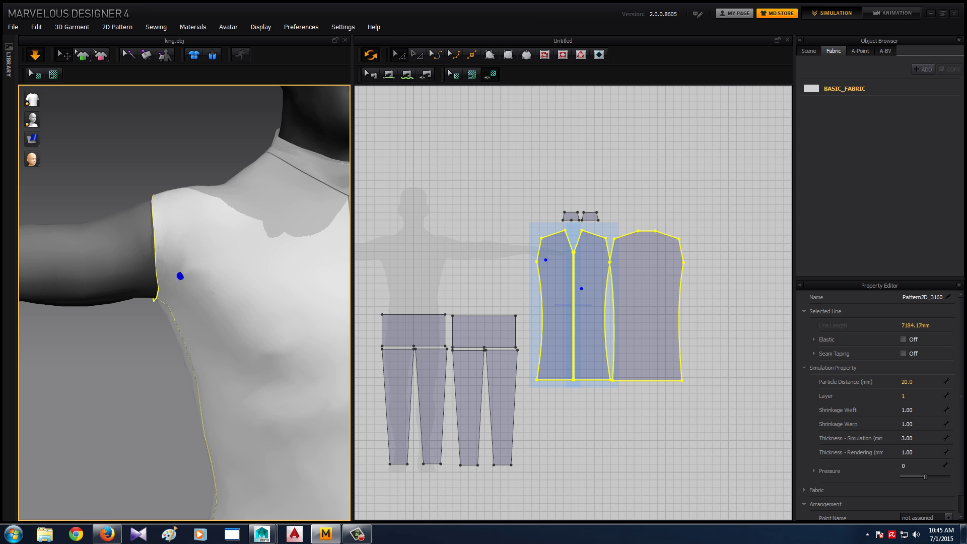
key(Escape)
right_drag(176, 273, 245, 337)
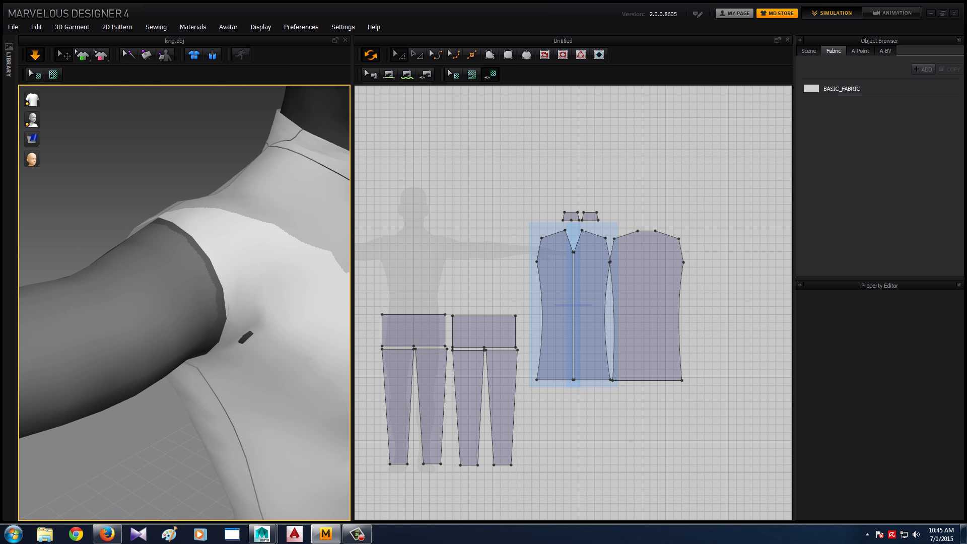
click(247, 338)
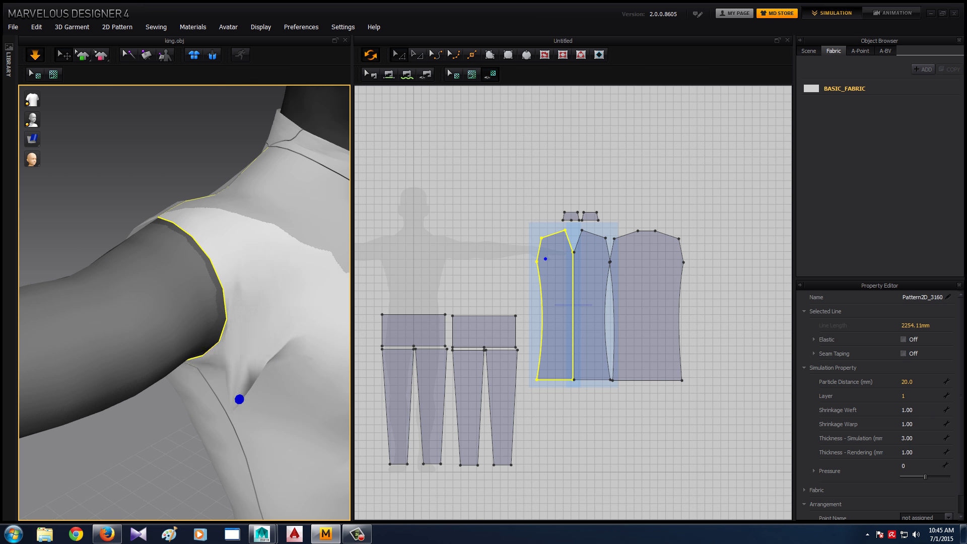
drag(247, 340, 257, 328)
right_drag(246, 336, 192, 266)
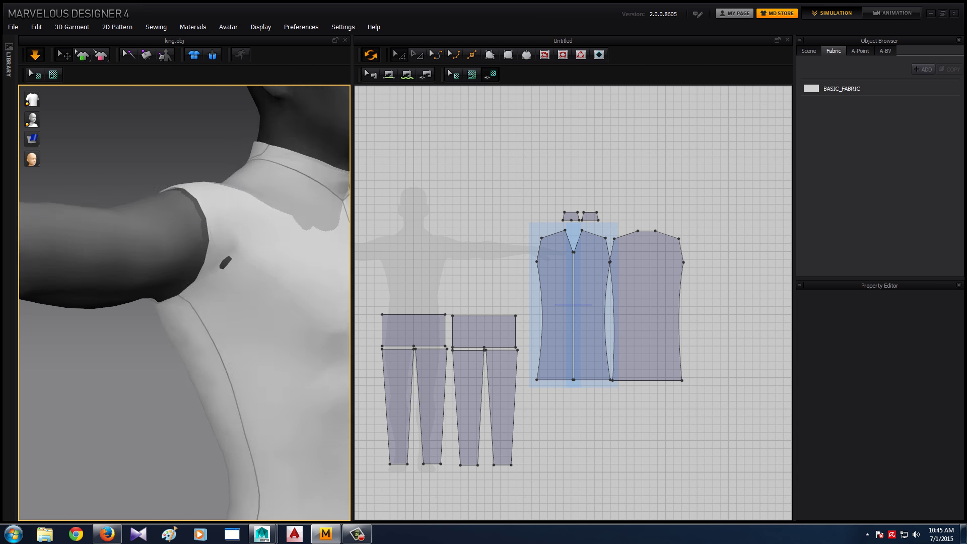
click(192, 266)
drag(191, 267, 192, 265)
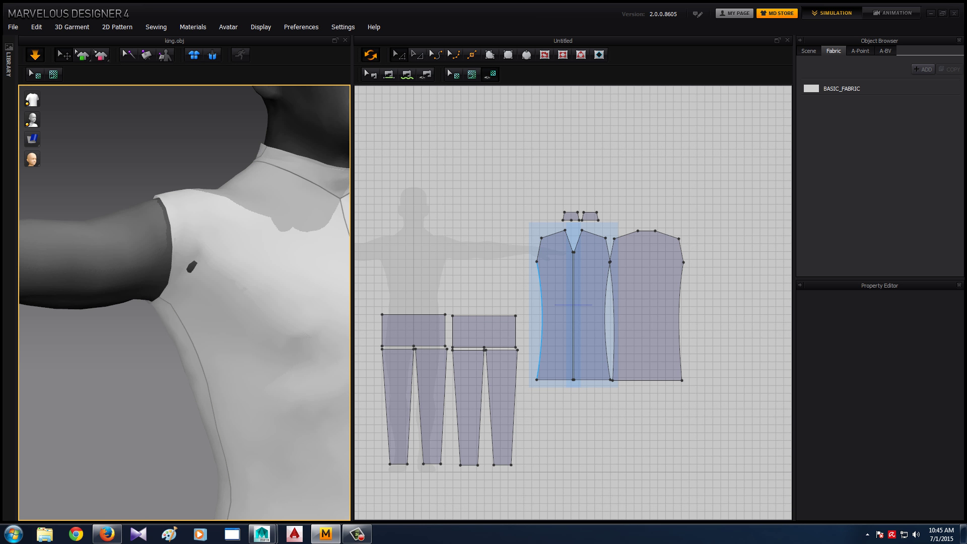
Box-select the shirt patterns, freeze them, and show the whole avatar from the front
drag(520, 187, 615, 269)
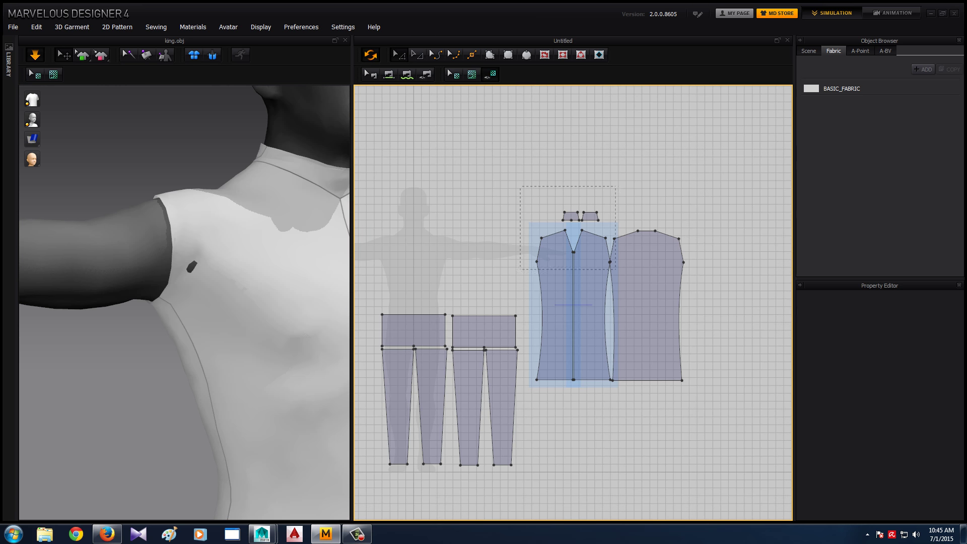
drag(725, 397, 725, 397)
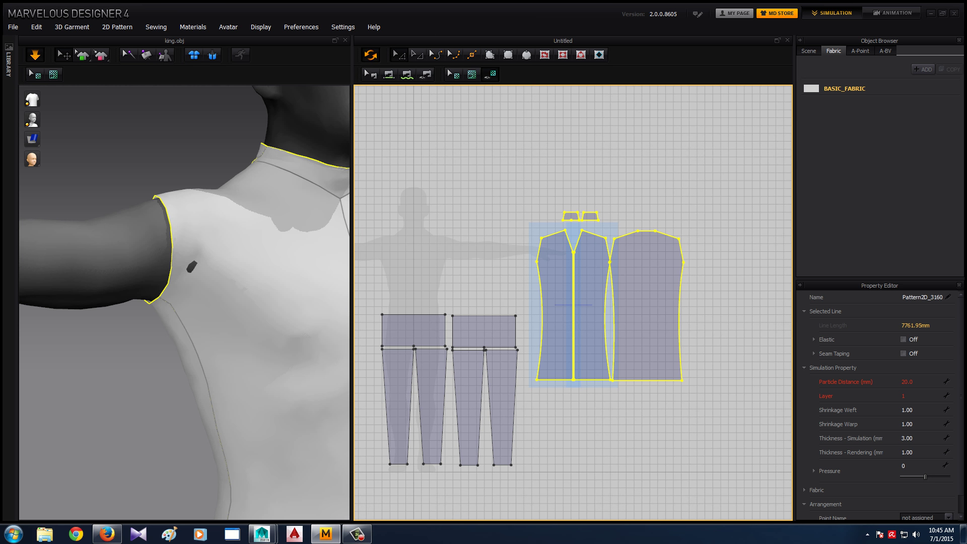
right_click(310, 247)
click(333, 39)
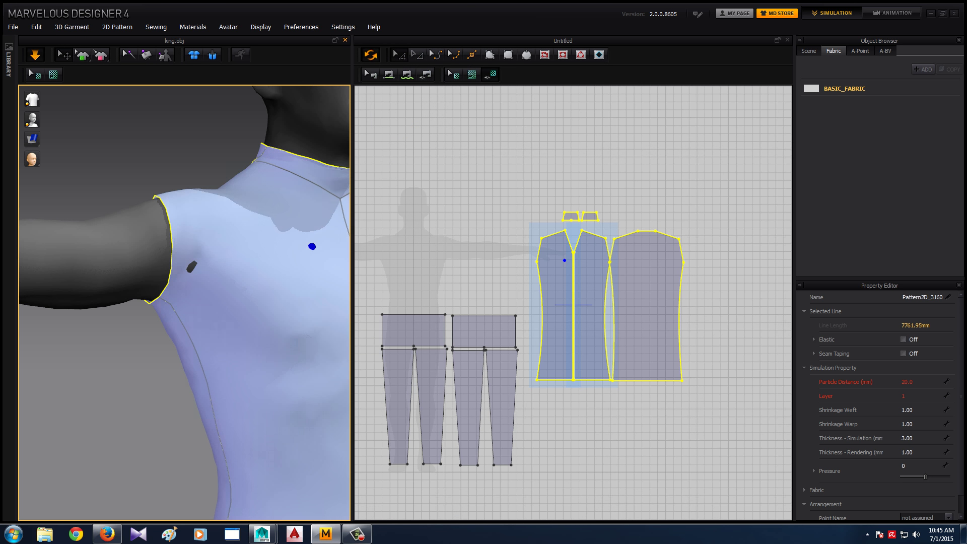
click(464, 270)
key(2)
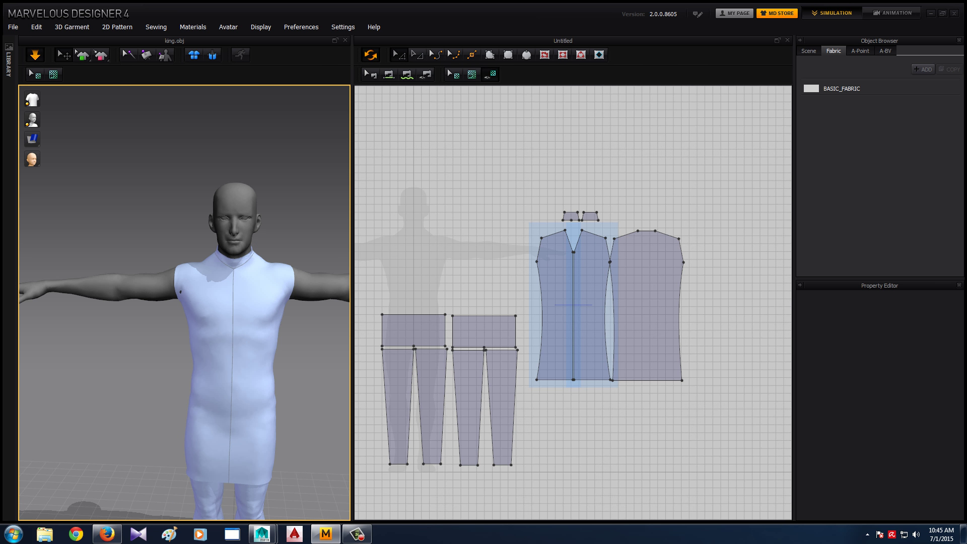
Draw a rectangular sleeve pattern beside the shirt front with the Rectangle tool
middle_drag(504, 302, 585, 282)
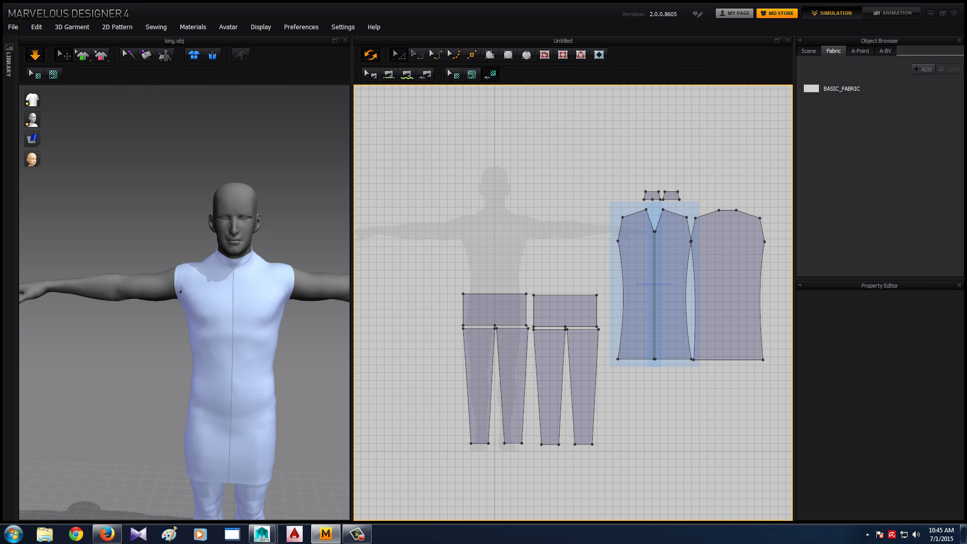
key(s)
scroll(618, 205, up, 1)
scroll(618, 204, up, 1)
scroll(618, 204, up, 1)
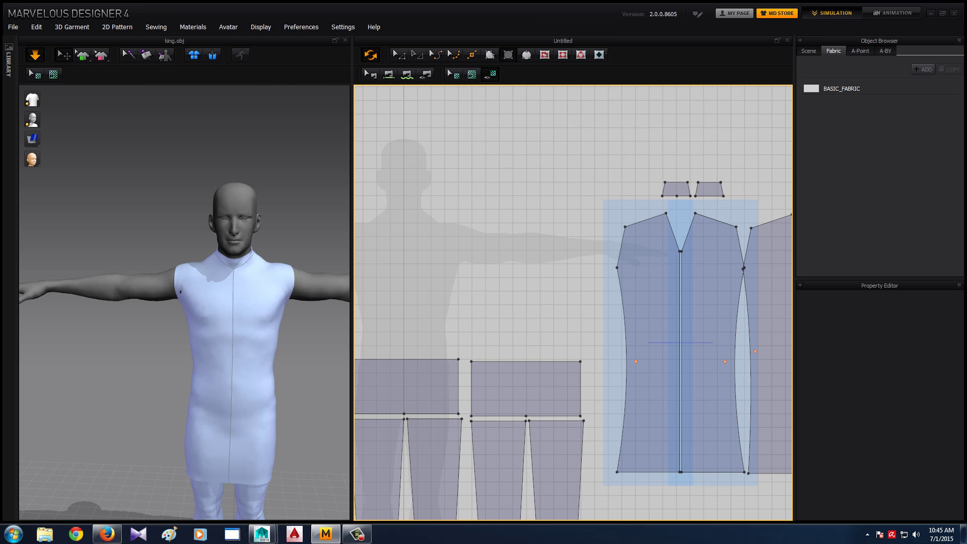
drag(474, 220, 605, 267)
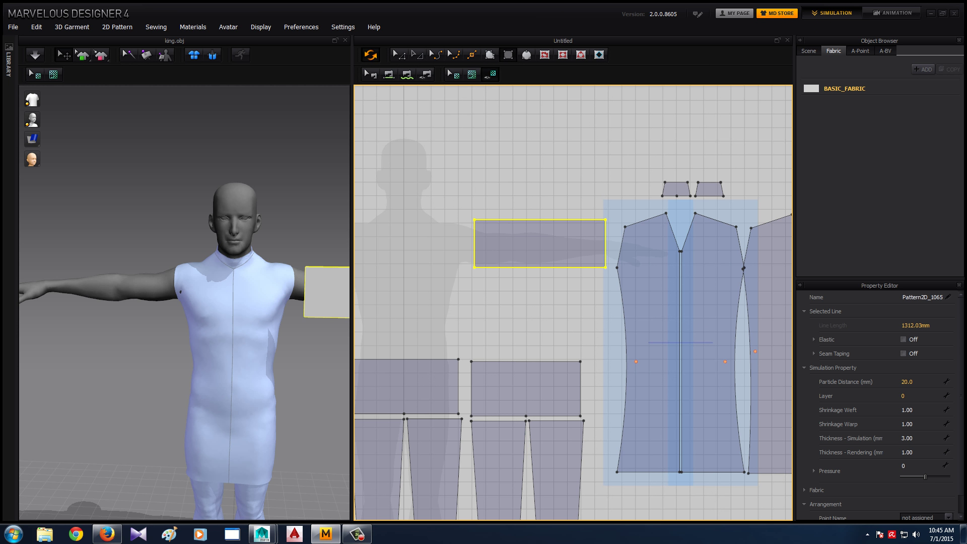
Copy the sleeve rectangle, symmetric-paste a linked copy, and place it over the other arm
key(a)
key(Escape)
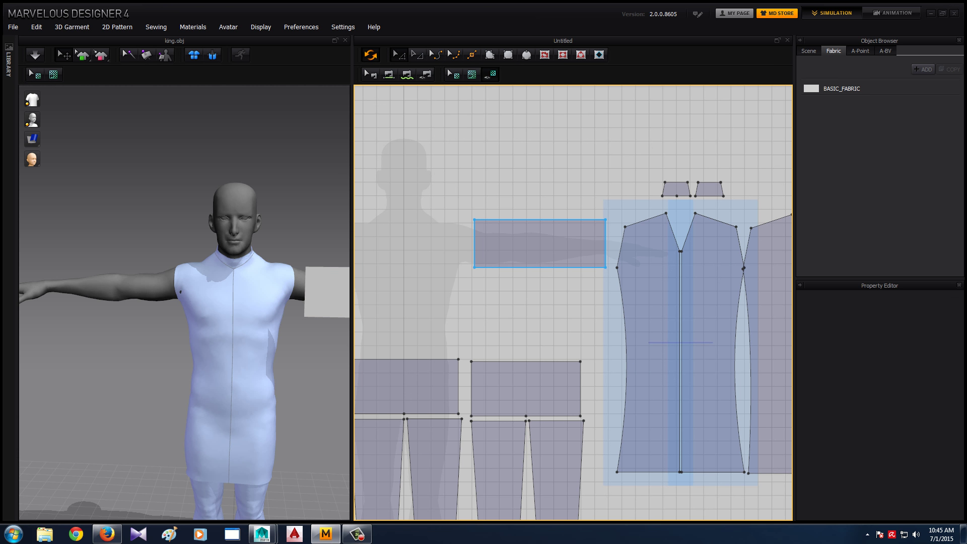
click(539, 244)
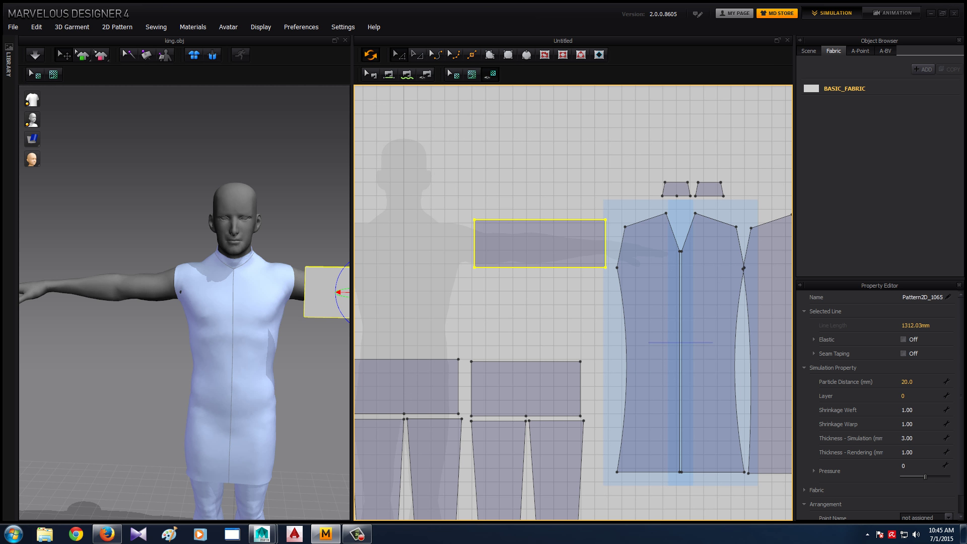
middle_drag(572, 302, 638, 287)
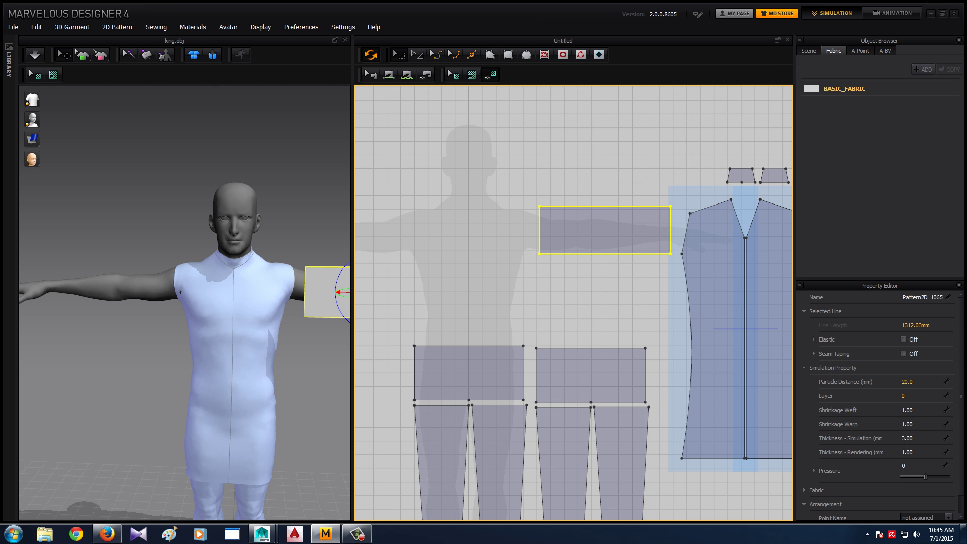
key(ctrl+v)
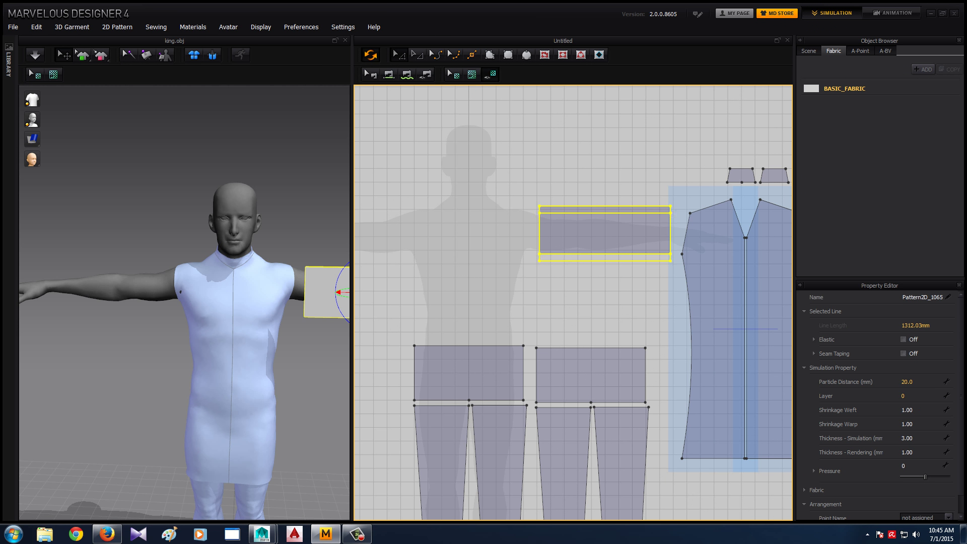
scroll(553, 180, down, 3)
key(Escape)
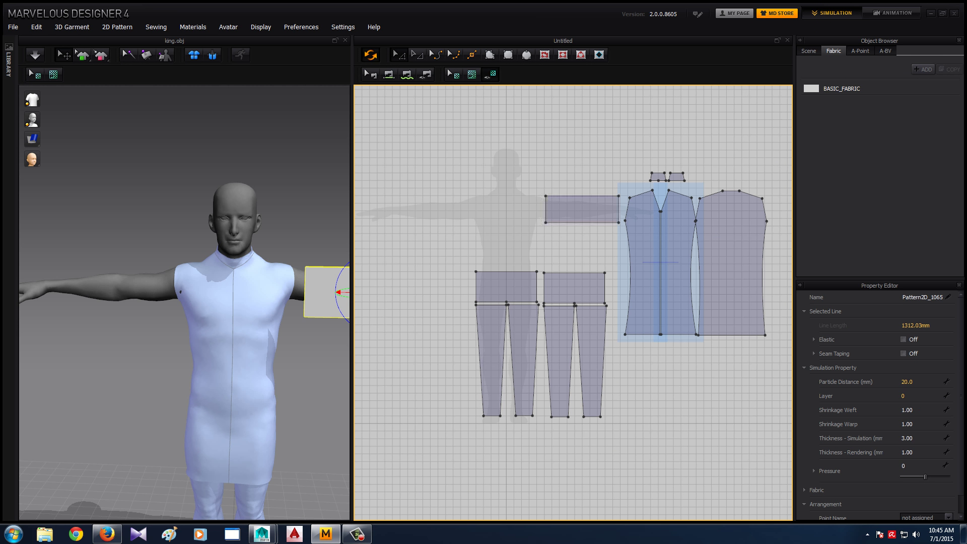
click(579, 209)
right_click(574, 209)
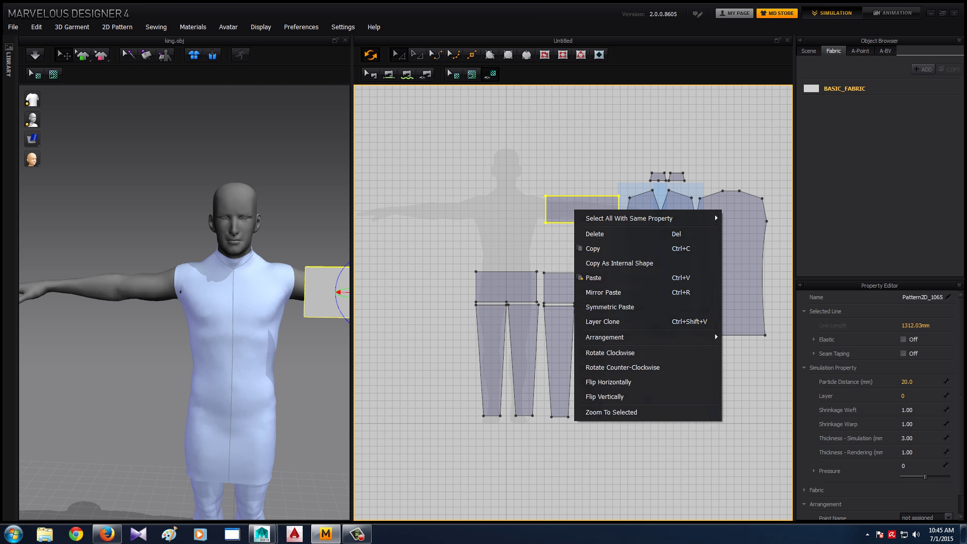
click(605, 304)
mouse_move(499, 239)
mouse_down()
mouse_move(421, 201)
mouse_move(433, 210)
mouse_up()
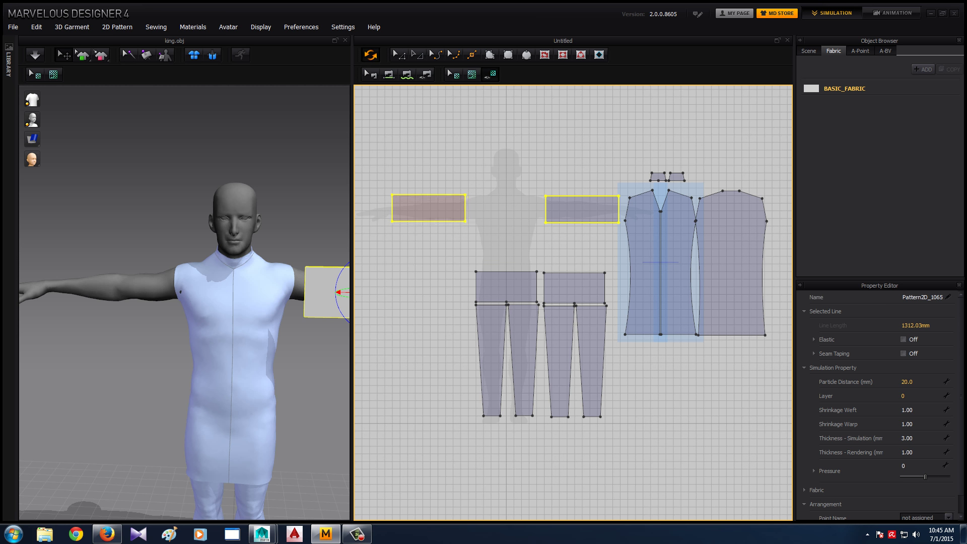
Place the symmetric copy, then shift and rotate the left sleeve panel upright beside the arm
click(430, 210)
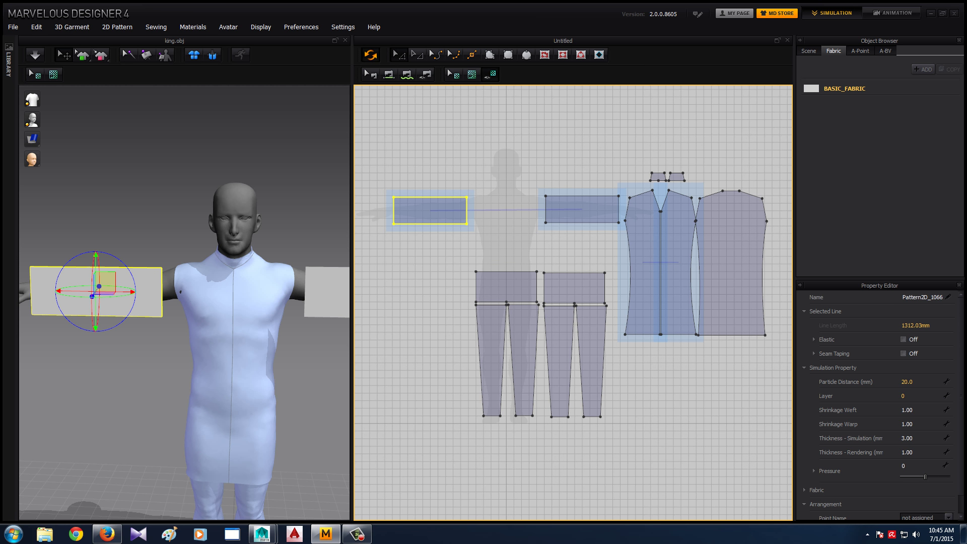
click(252, 403)
mouse_move(251, 403)
right_down()
mouse_move(151, 403)
mouse_move(242, 383)
mouse_move(126, 378)
right_up()
click(431, 210)
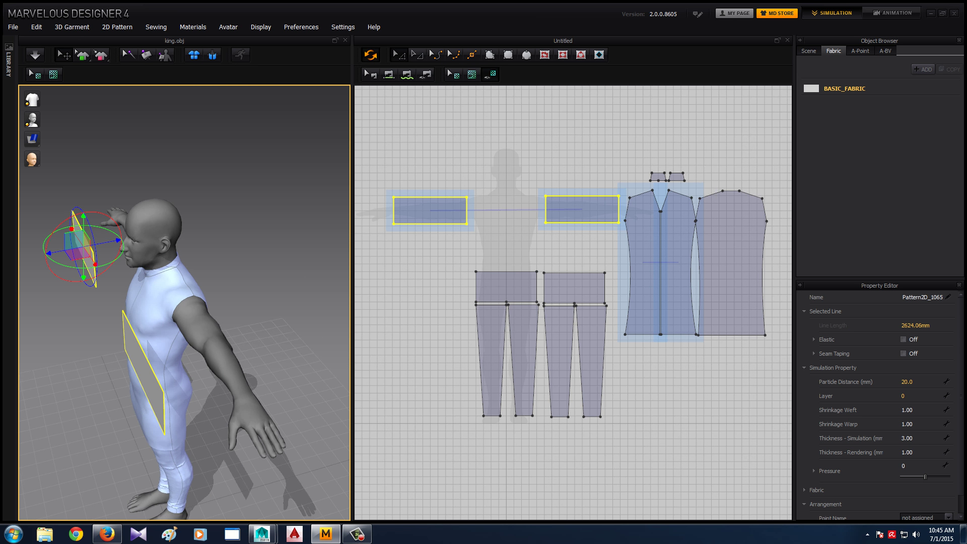
drag(118, 240, 126, 237)
drag(124, 207, 102, 223)
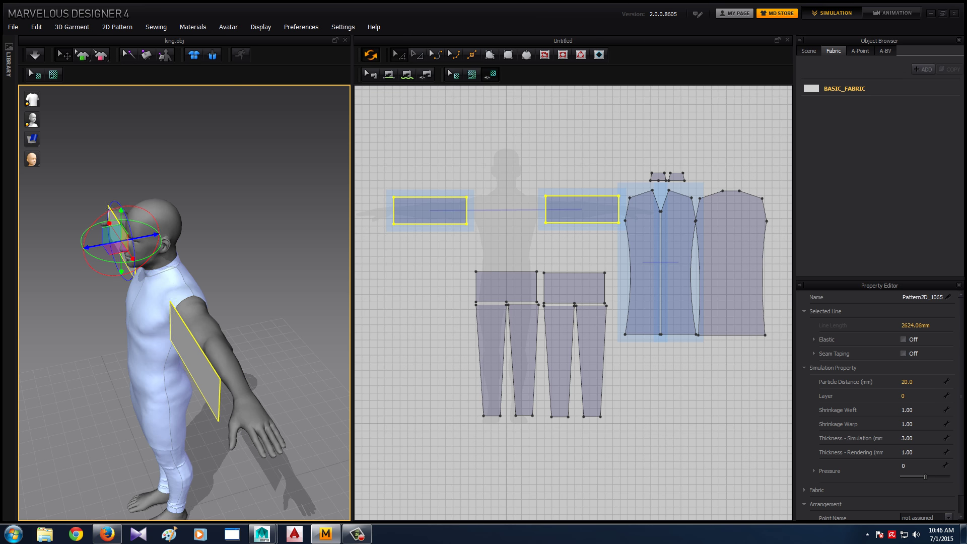
click(102, 223)
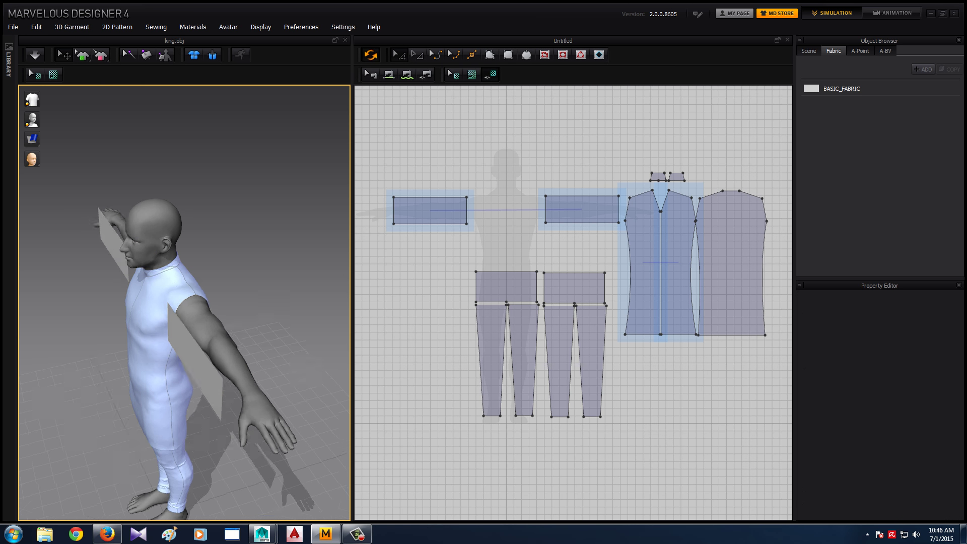
Select both sleeve panels and paste a duplicate pair above the originals
right_drag(184, 302, 227, 302)
click(581, 209)
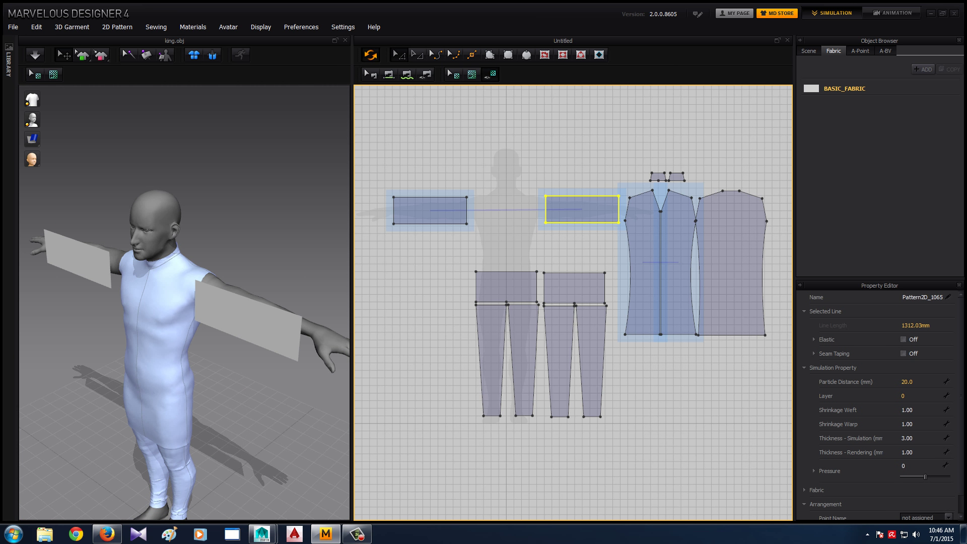
click(429, 210)
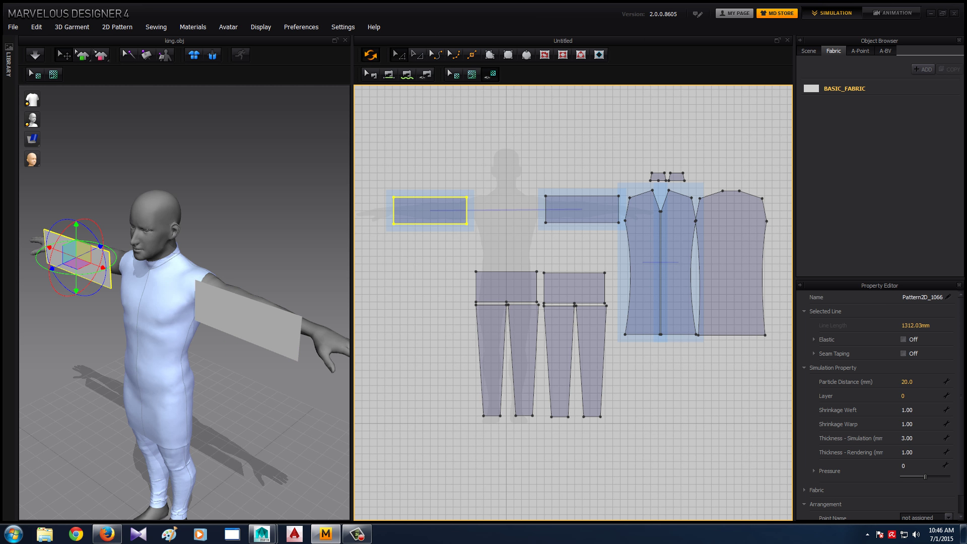
shift+click(582, 209)
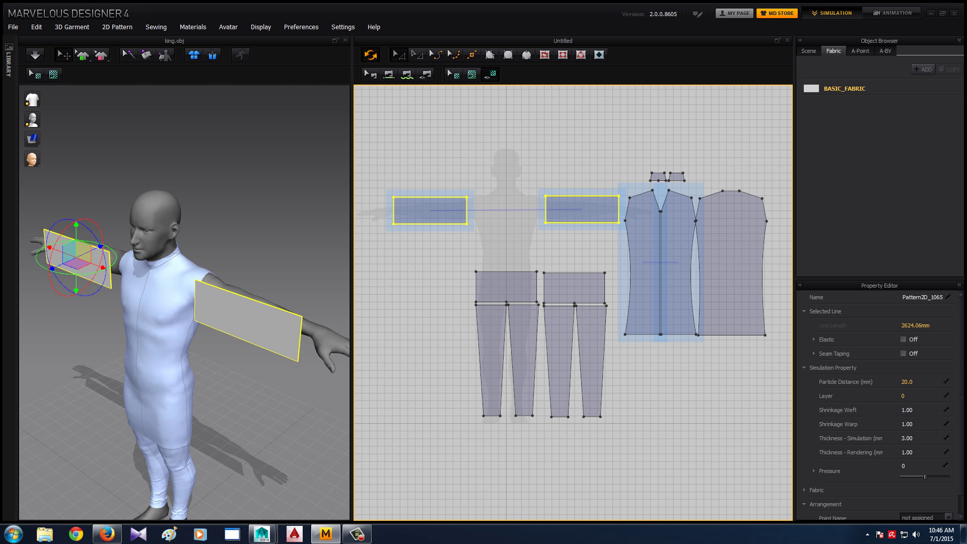
key(ctrl+v)
click(506, 177)
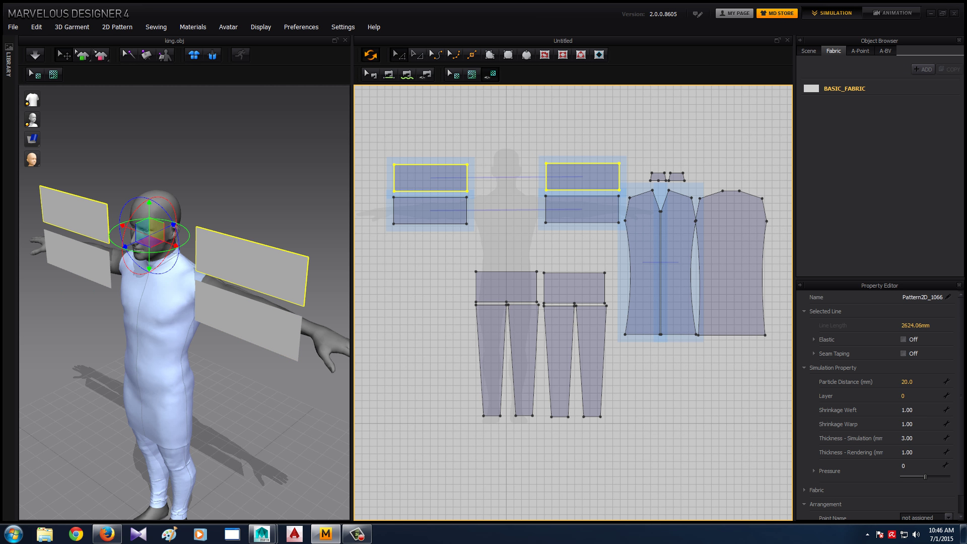
Flip the new arm piece horizontally and clear the selection
right_drag(226, 302, 126, 302)
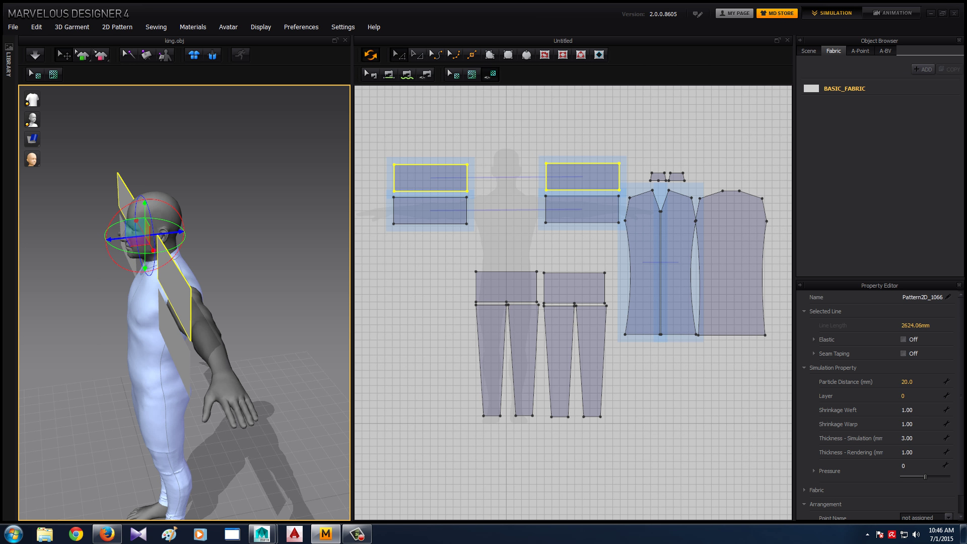
right_drag(201, 303, 126, 303)
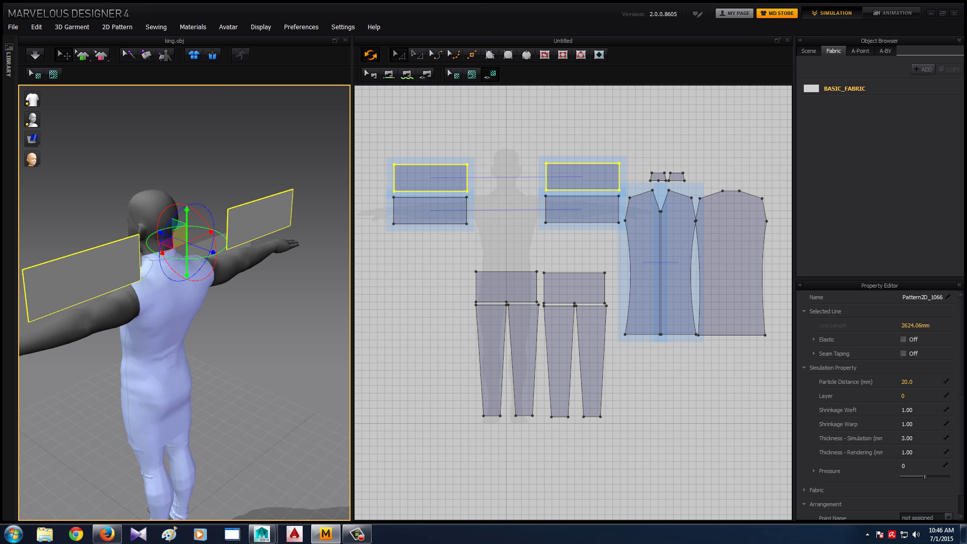
right_drag(201, 303, 126, 302)
right_click(291, 297)
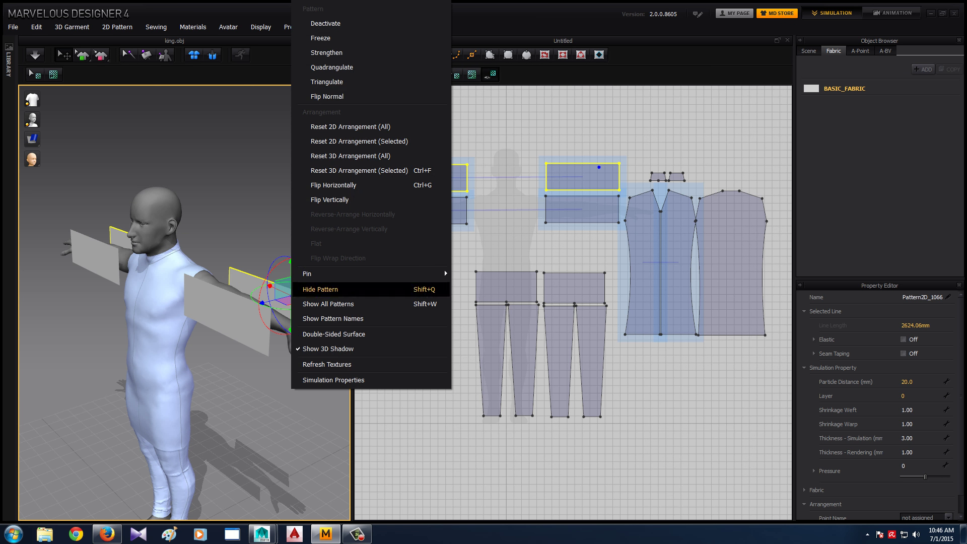
click(333, 185)
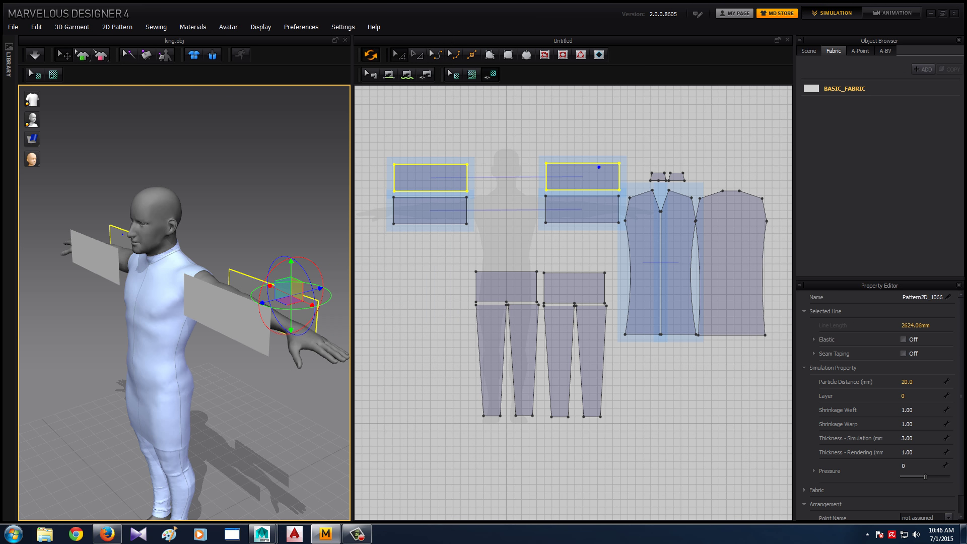
mouse_move(227, 302)
right_down()
mouse_move(101, 302)
mouse_move(126, 302)
right_up()
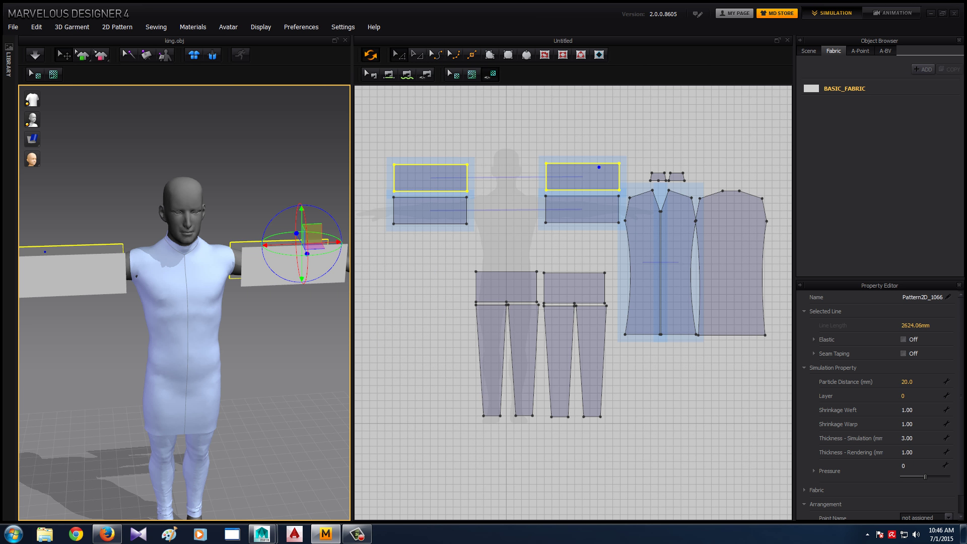
click(165, 342)
mouse_move(166, 353)
right_down()
mouse_move(186, 221)
mouse_move(211, 307)
mouse_move(131, 307)
right_up()
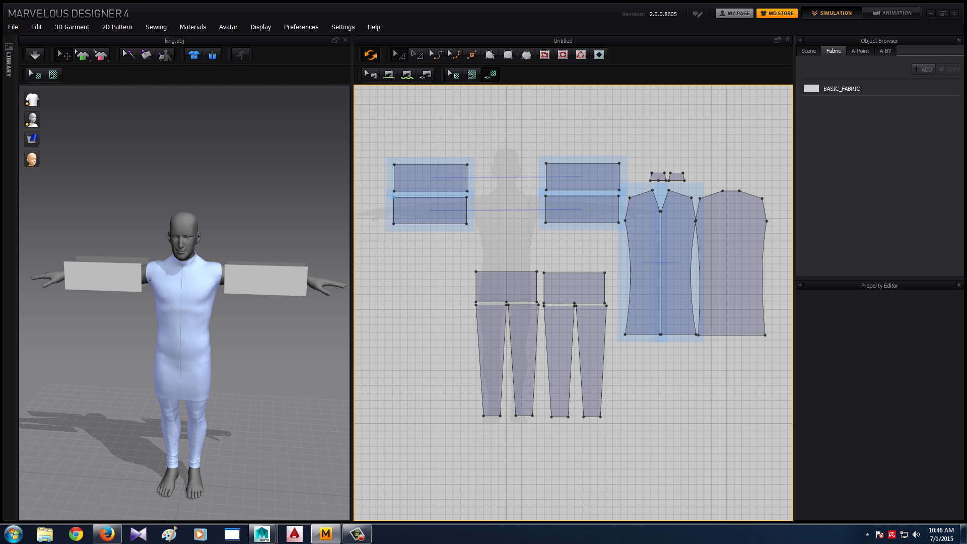
Lower the top-left corners of the lower-left and upper-left sleeve patterns slightly
click(394, 197)
drag(394, 197, 393, 221)
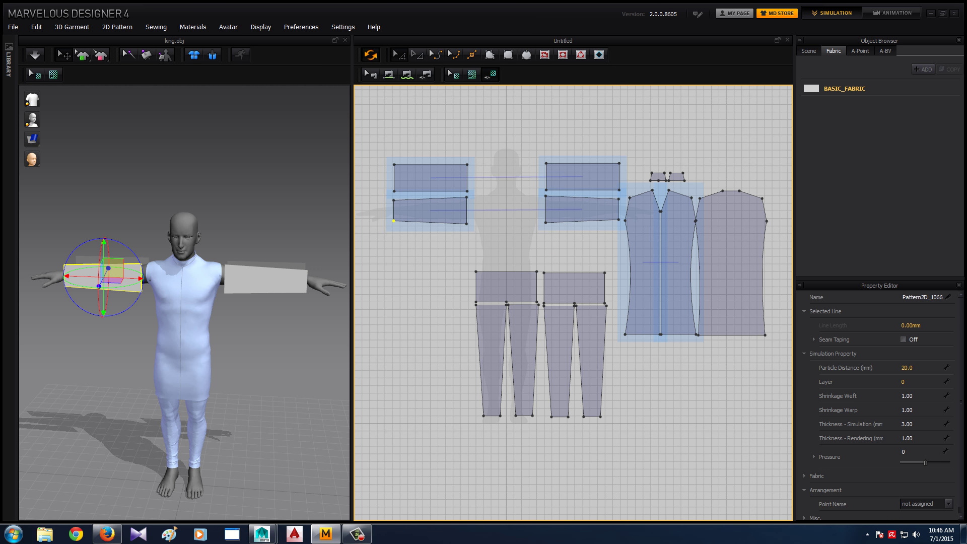
drag(393, 200, 393, 202)
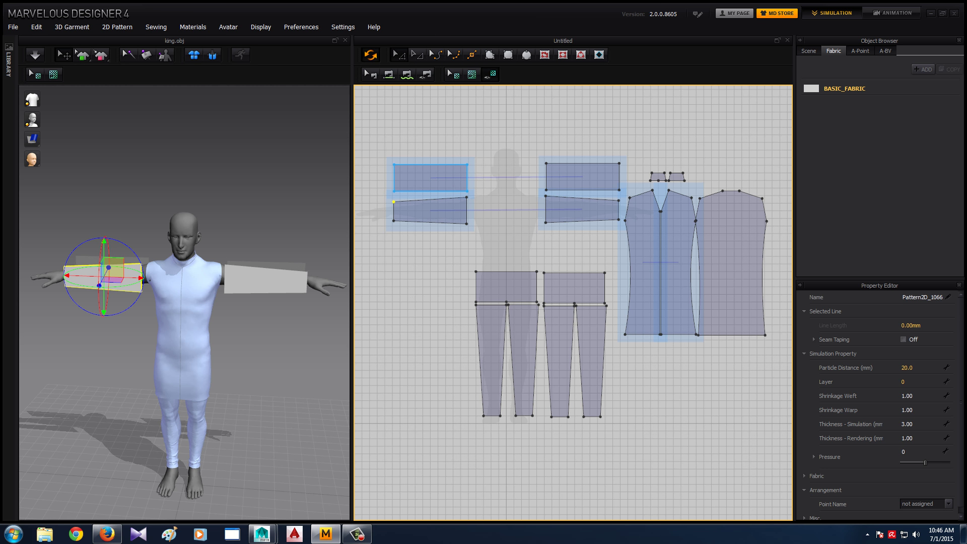
click(394, 164)
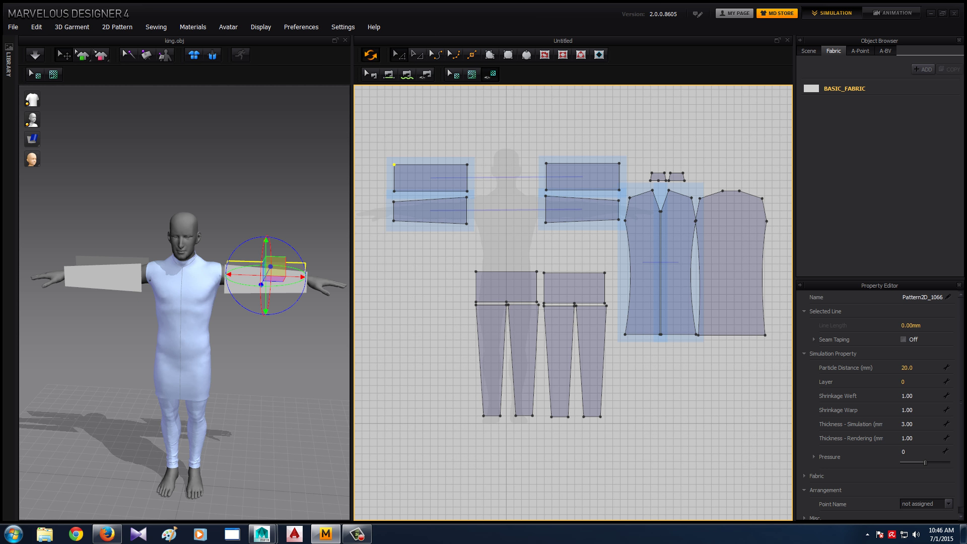
key(ctrl+a)
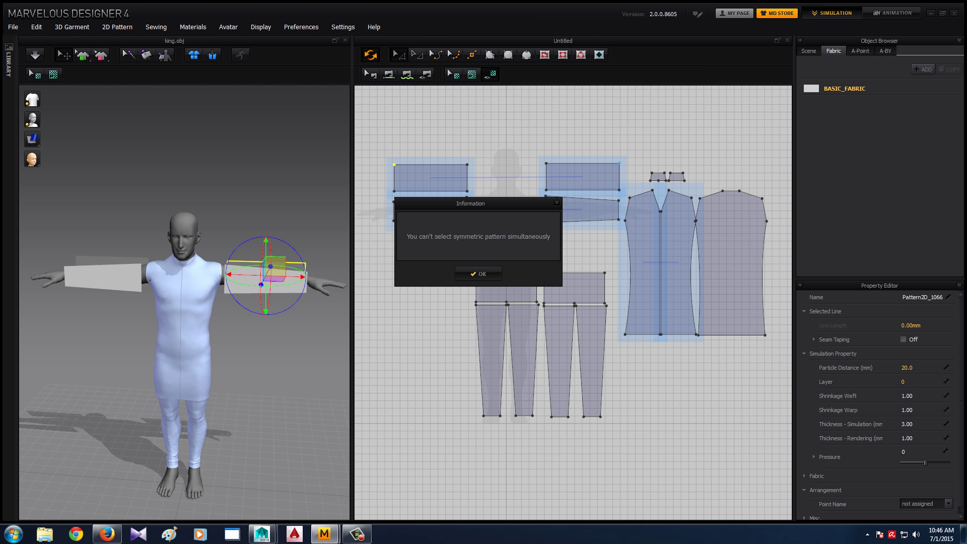
click(478, 274)
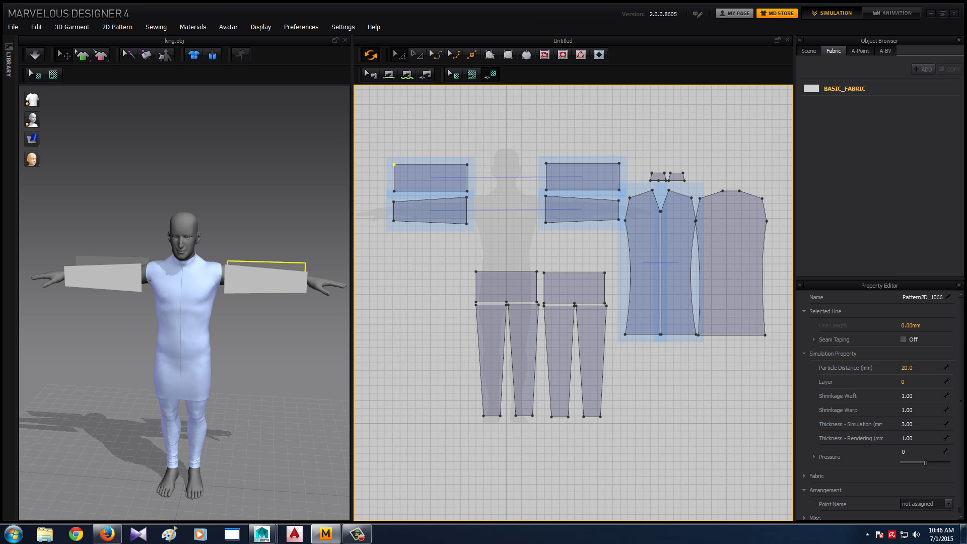
key(ctrl+z)
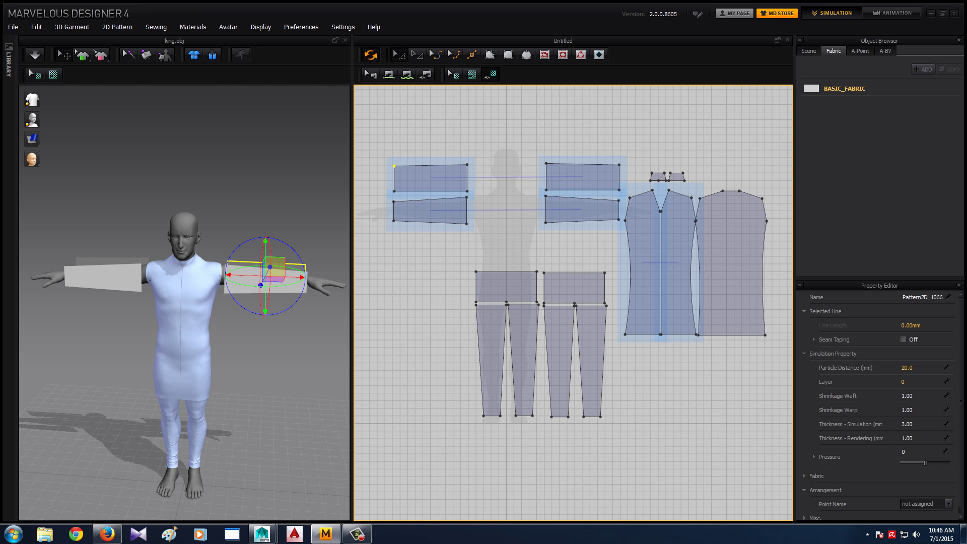
key(ctrl+z)
key(ctrl+z)
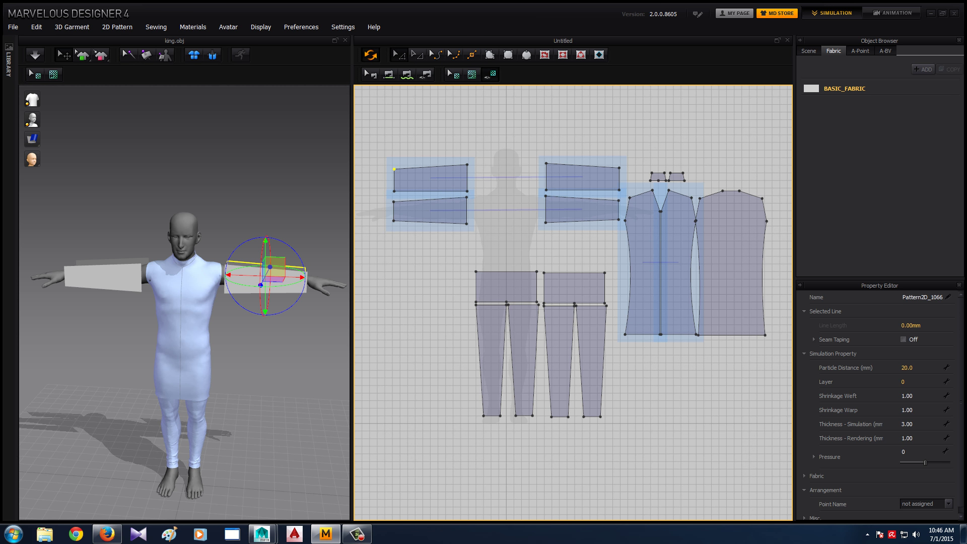
key(ctrl+z)
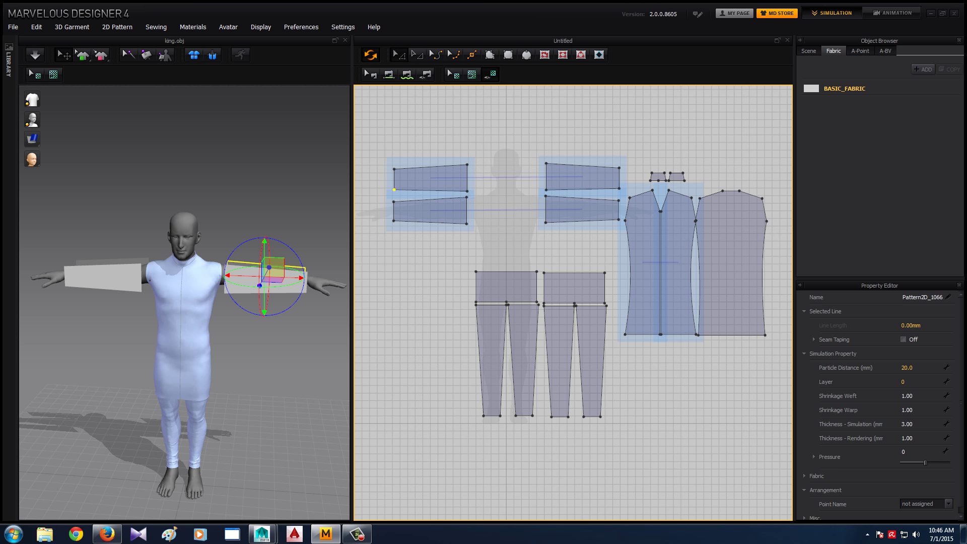
key(ctrl+z)
key(Escape)
mouse_move(201, 352)
right_down()
mouse_move(126, 352)
mouse_move(199, 353)
right_up()
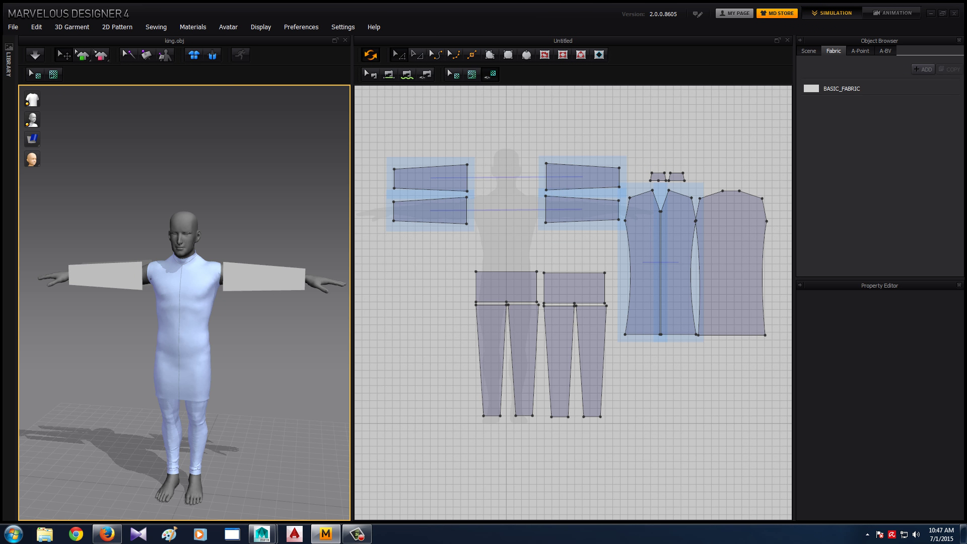
With Segment Sewing, sew the left sleeves' inner edges to the front and back armholes
click(388, 74)
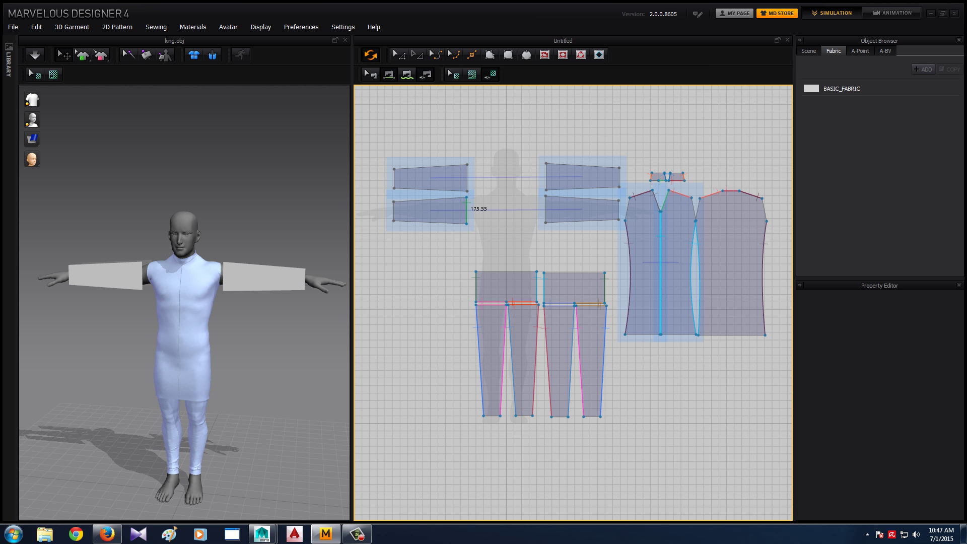
click(466, 209)
click(628, 208)
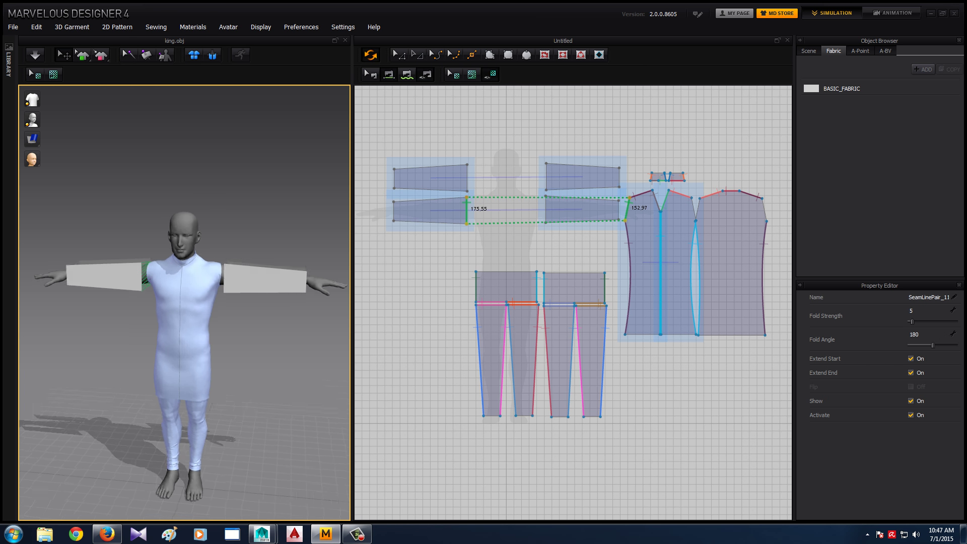
right_drag(201, 302, 202, 262)
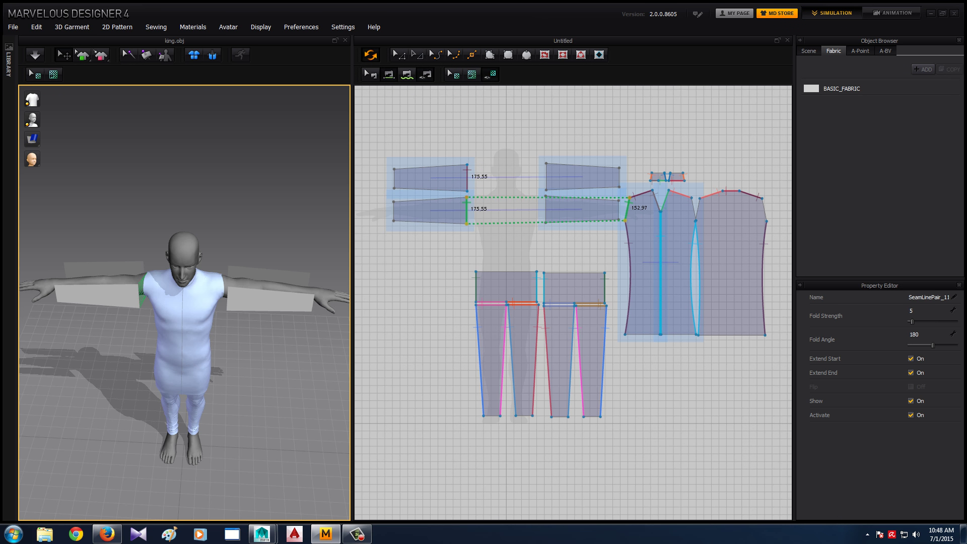
click(466, 177)
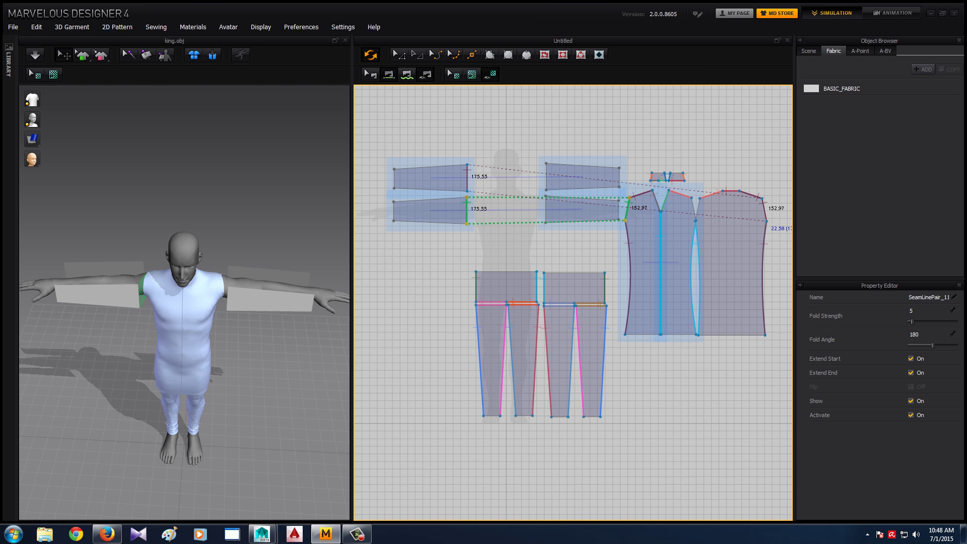
click(765, 217)
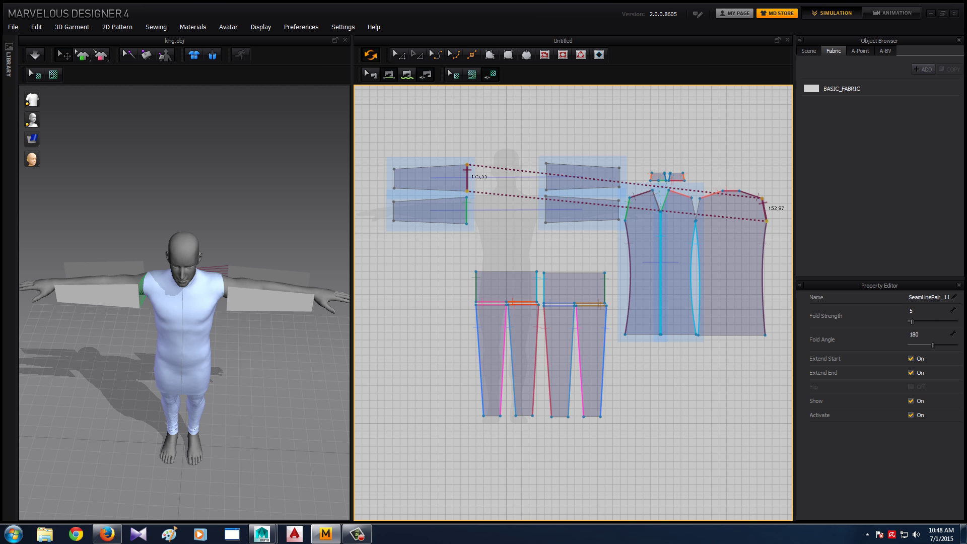
click(467, 210)
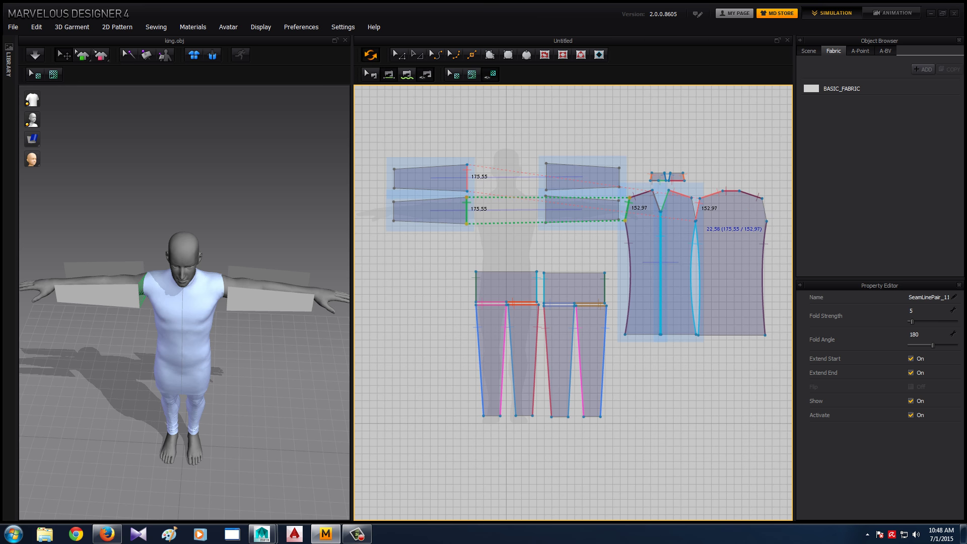
click(627, 211)
Sew the right sleeve's inner edge to the back armhole
mouse_move(202, 302)
right_down()
mouse_move(212, 332)
mouse_move(302, 323)
right_up()
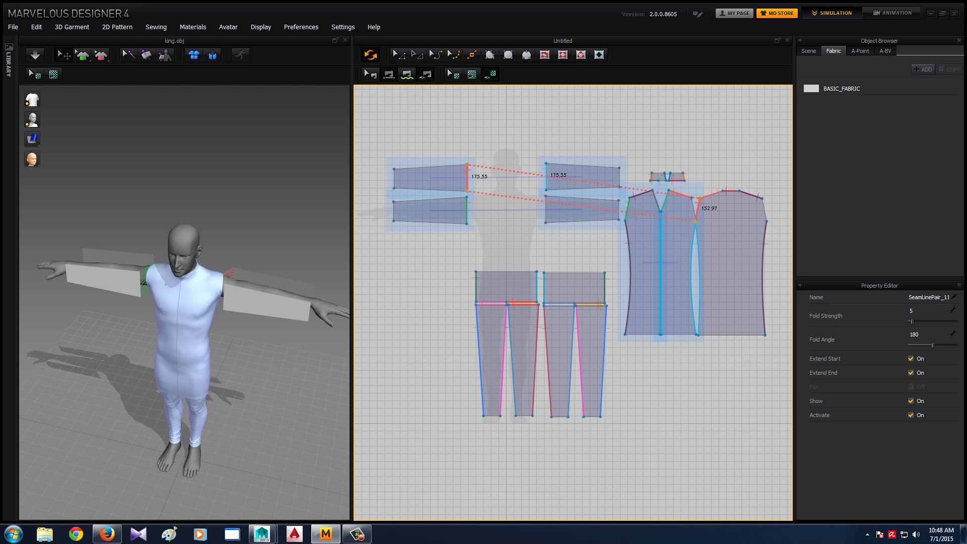
click(765, 209)
right_drag(227, 302, 177, 322)
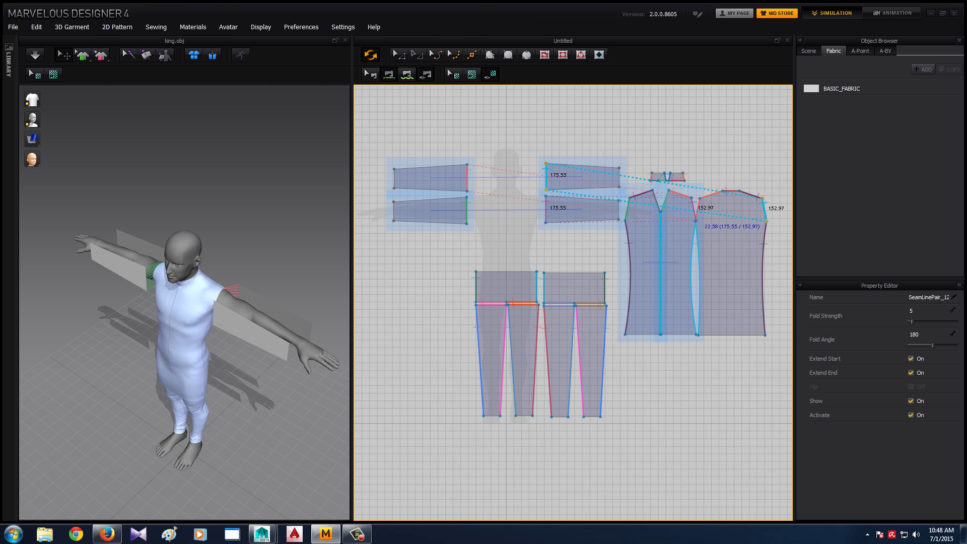
right_drag(226, 302, 177, 302)
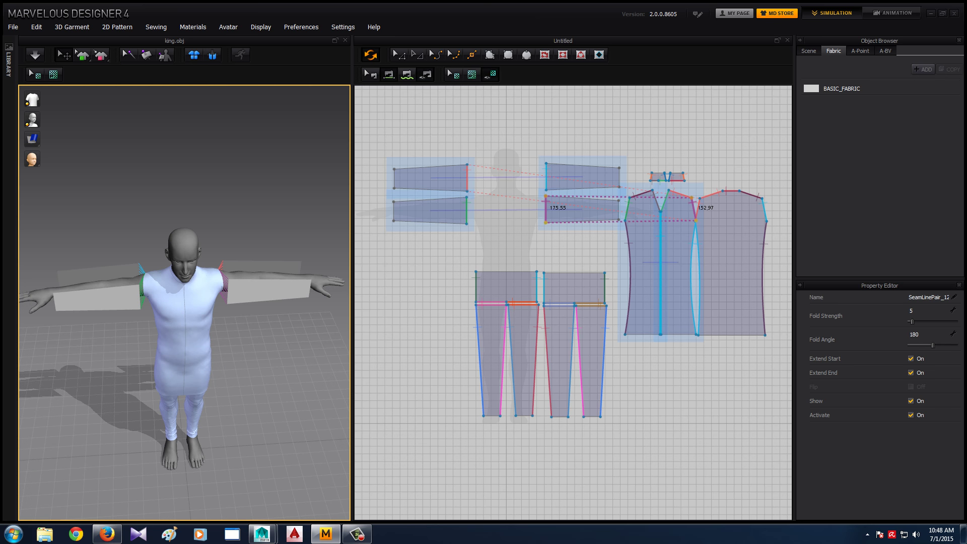
Sew the left sleeve pieces' top edges to the matching right sleeve pieces' edges
click(431, 190)
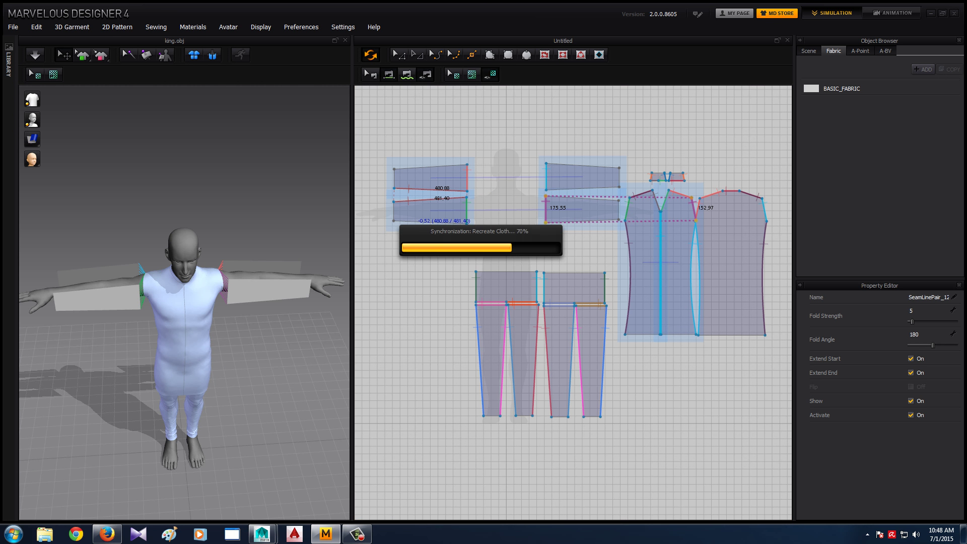
mouse_move(181, 302)
right_down()
mouse_move(181, 292)
mouse_move(231, 282)
right_up()
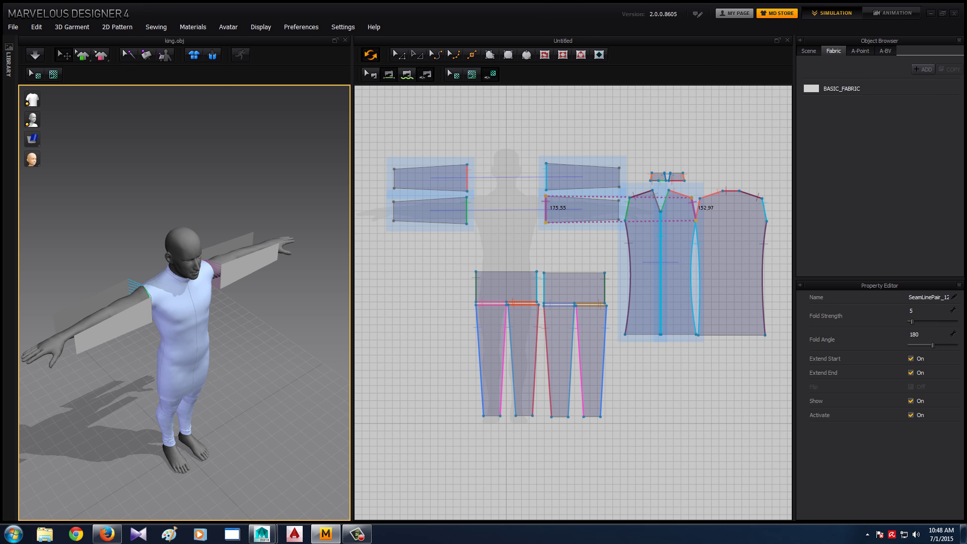
click(438, 200)
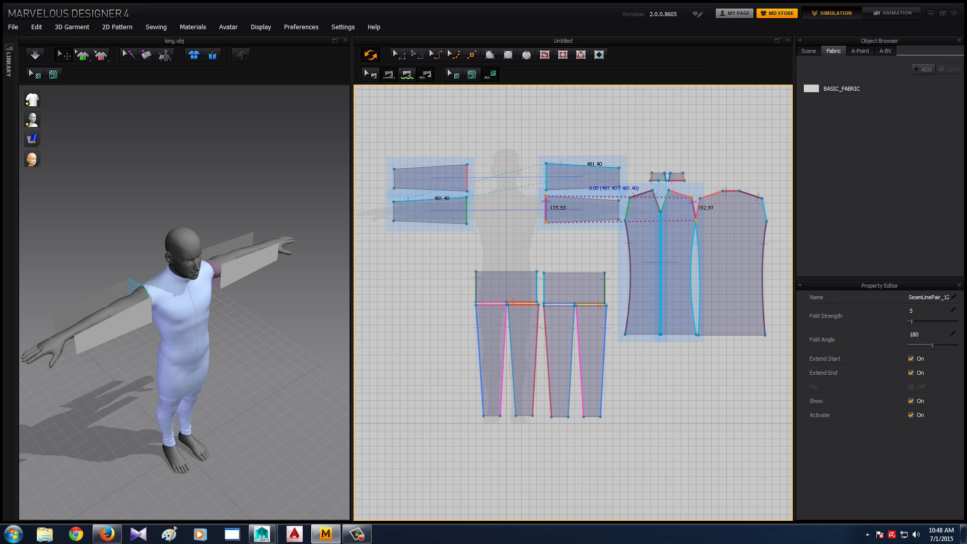
click(601, 189)
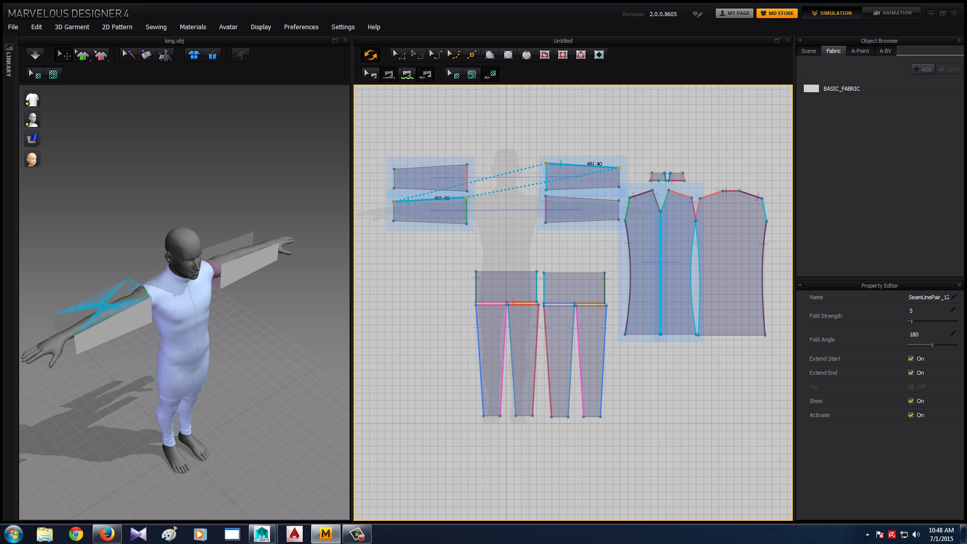
click(546, 209)
click(584, 165)
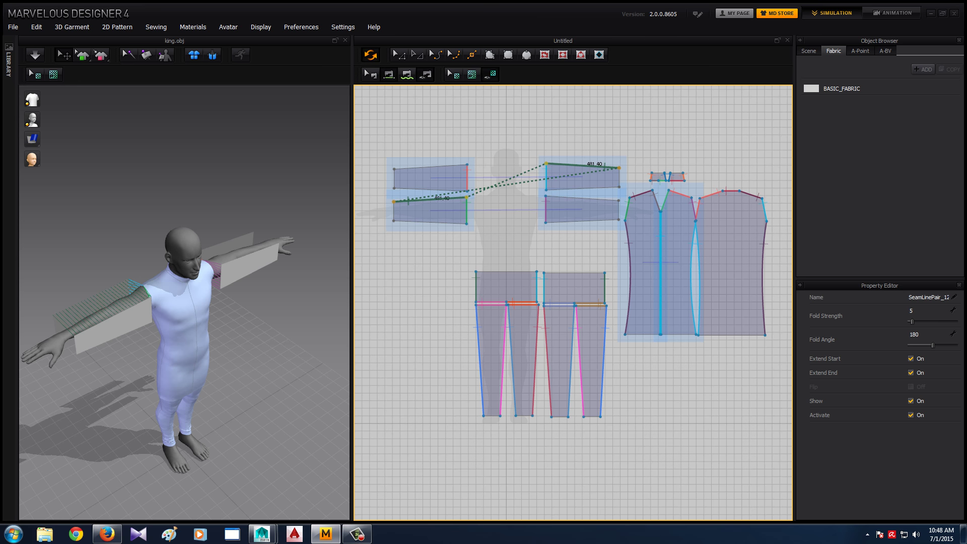
click(431, 167)
click(584, 221)
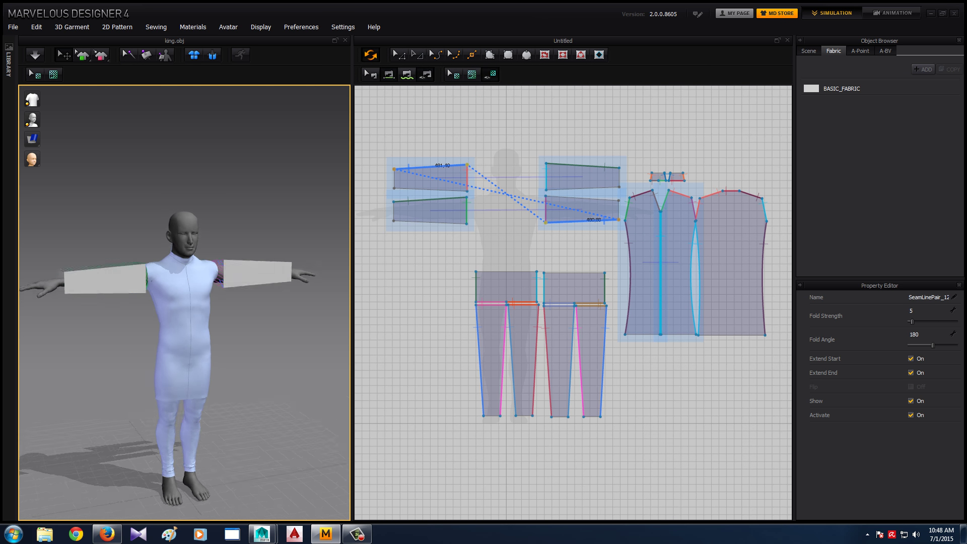
Sew the remaining sleeve bottom edges to their partner edges, closing both sleeve tubes
mouse_move(151, 303)
right_down()
mouse_move(242, 302)
mouse_move(121, 302)
right_up()
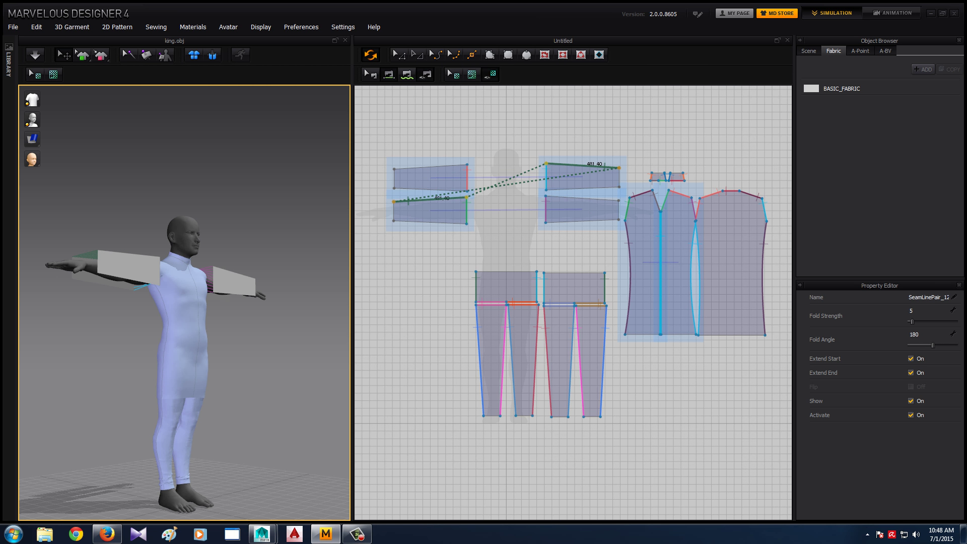
click(441, 221)
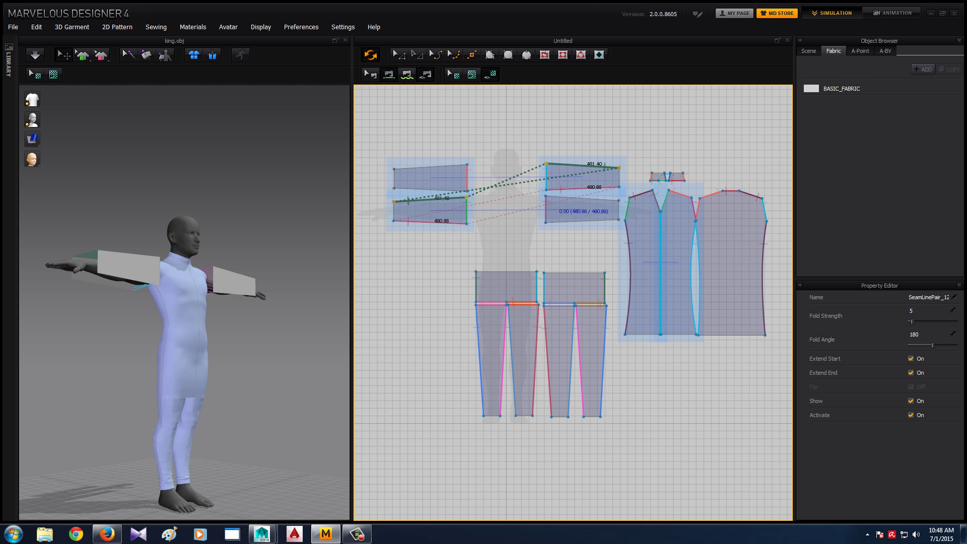
click(604, 187)
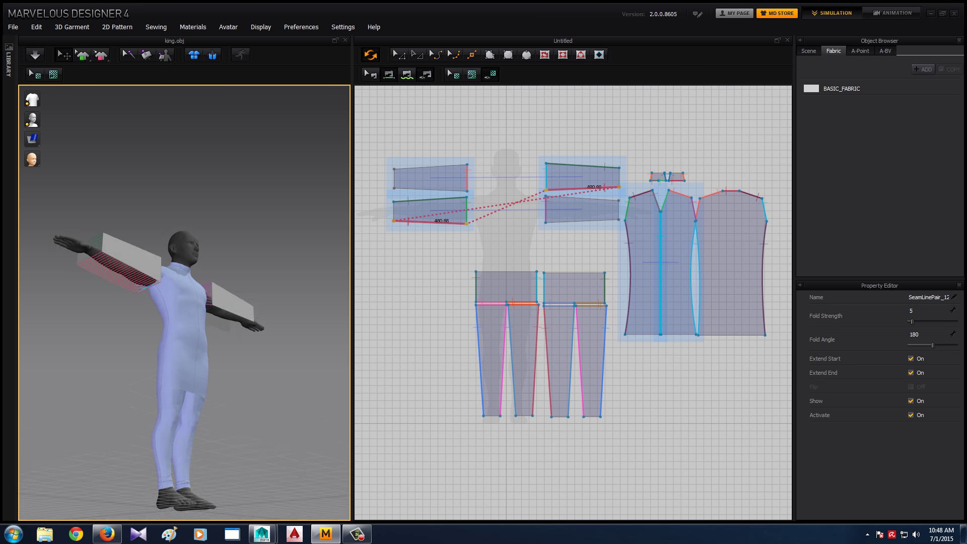
right_drag(151, 302, 217, 302)
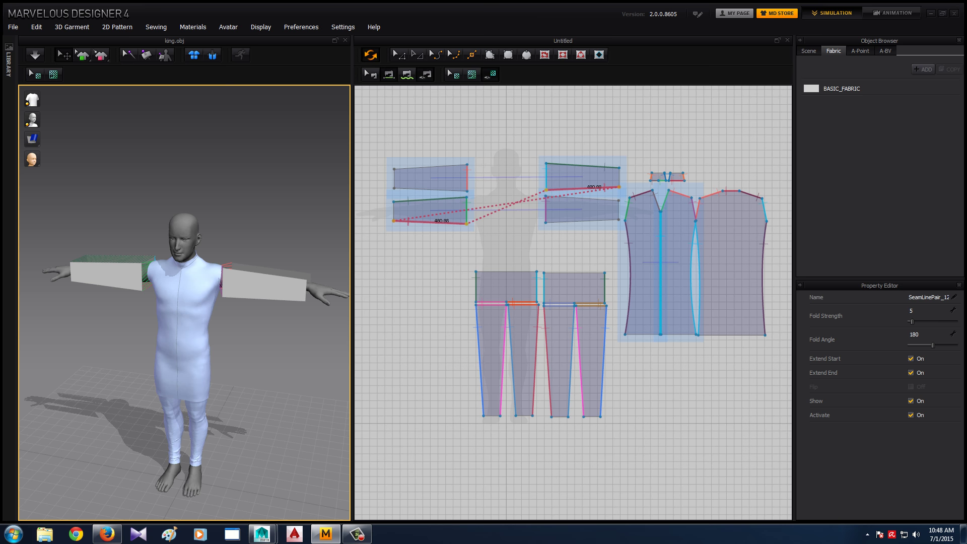
click(443, 167)
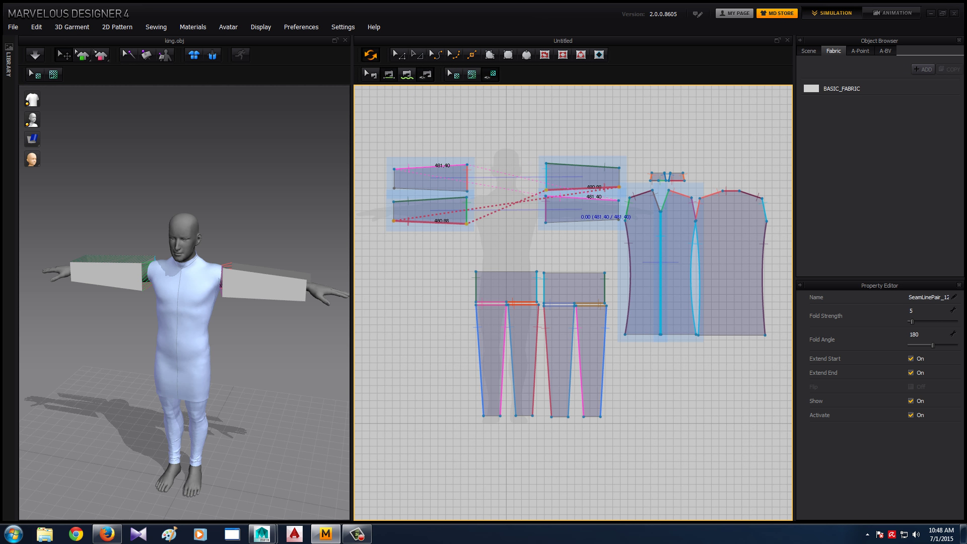
click(601, 199)
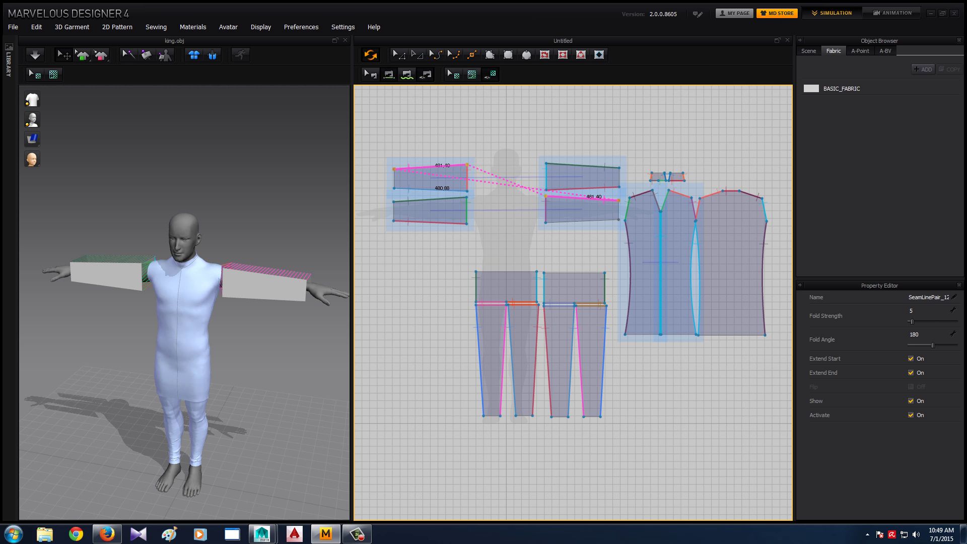
click(431, 190)
click(584, 221)
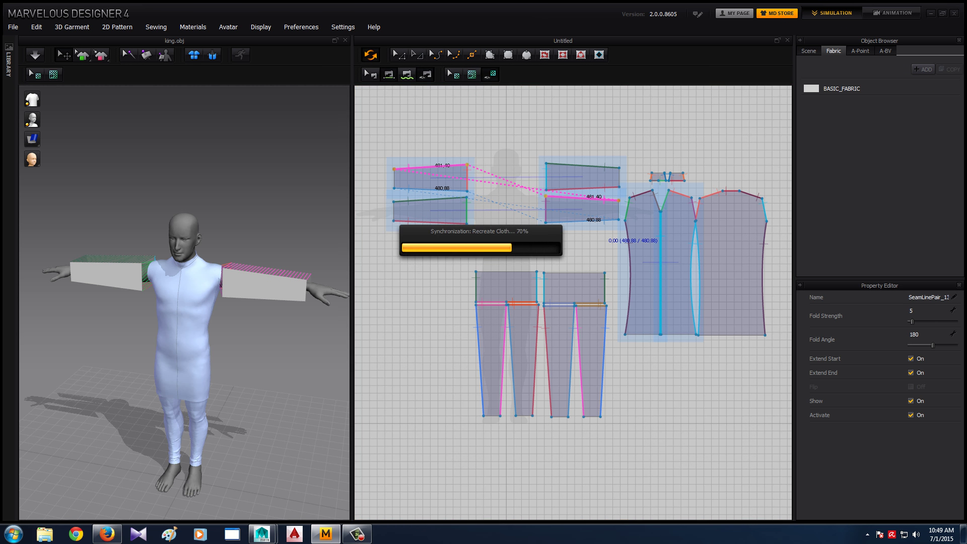
mouse_move(201, 307)
right_down()
mouse_move(111, 307)
mouse_move(168, 371)
right_up()
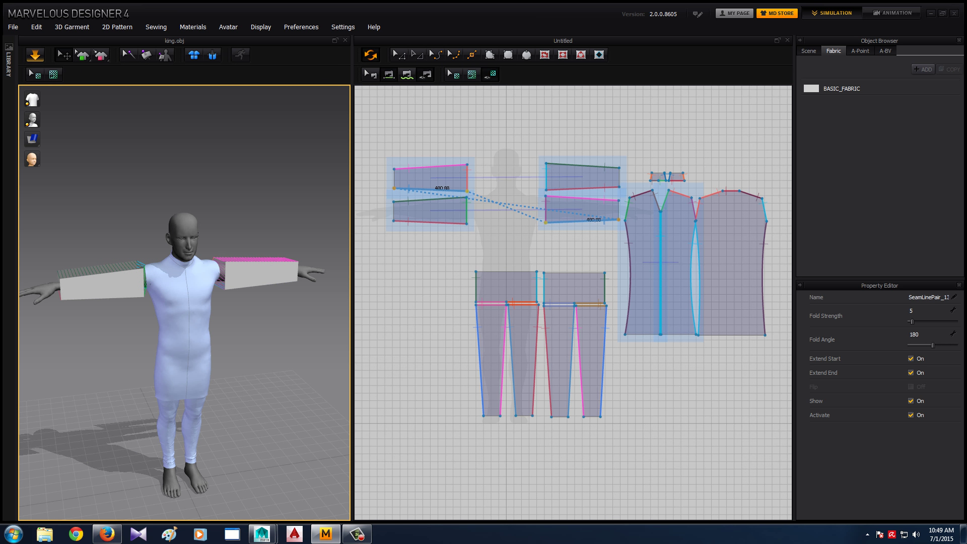
Run the simulation so both sleeves drape around the arms, then orbit to inspect them
click(35, 54)
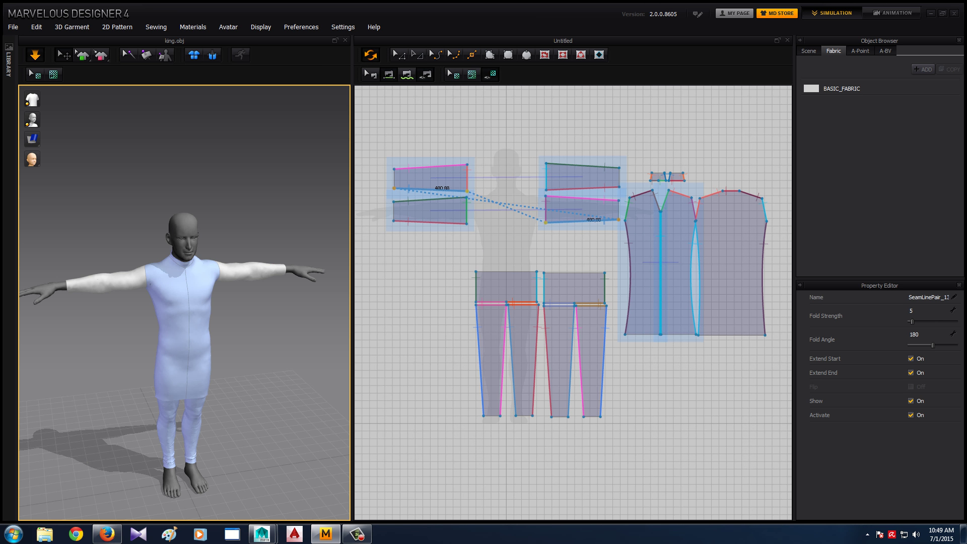
right_drag(226, 353, 51, 353)
scroll(184, 303, down, 3)
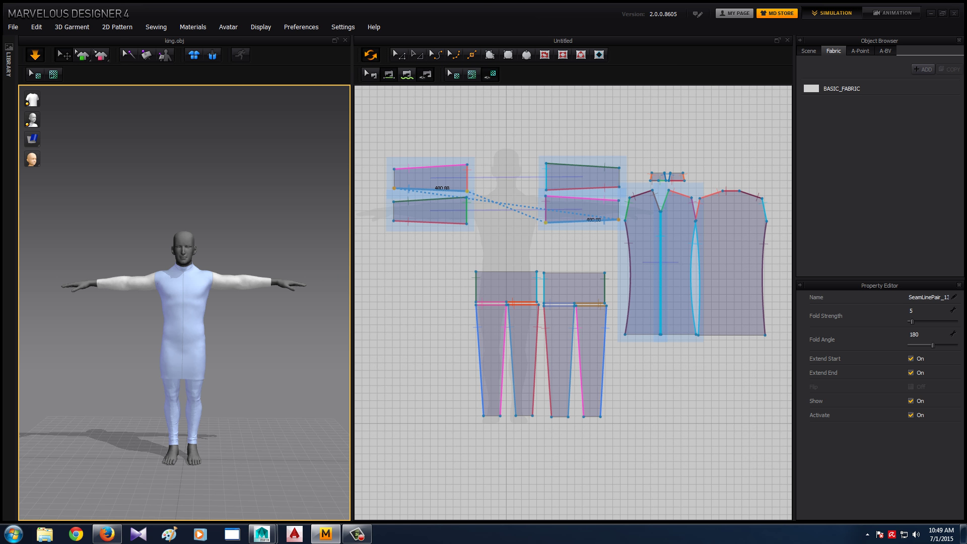
right_drag(184, 302, 350, 302)
right_click(394, 365)
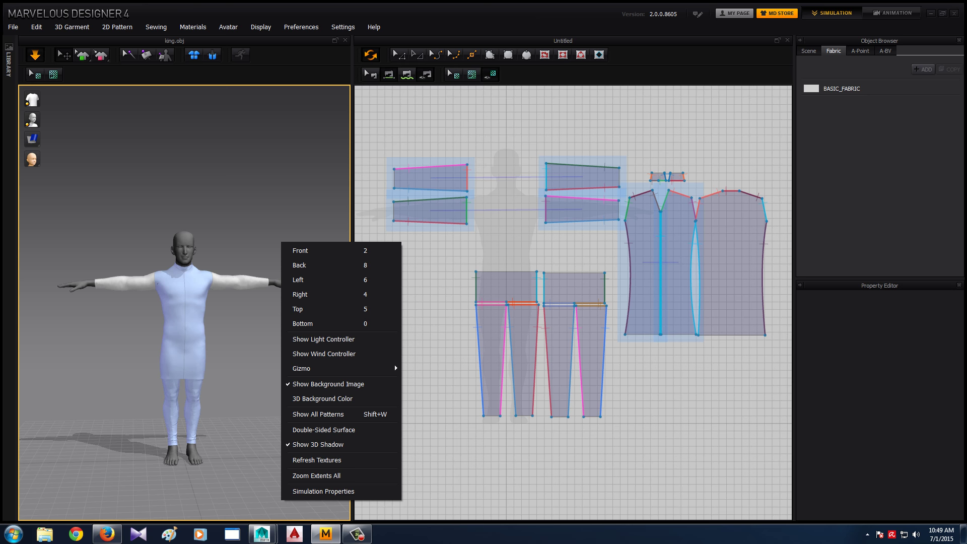
Push both left sleeve cuff edges outward two nudges to lengthen the sleeves
click(394, 365)
click(393, 211)
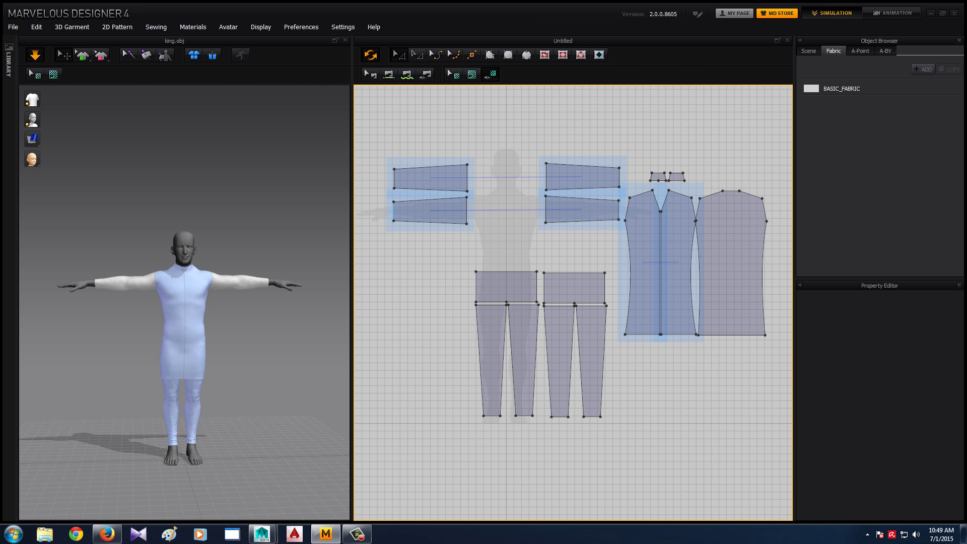
shift+click(394, 179)
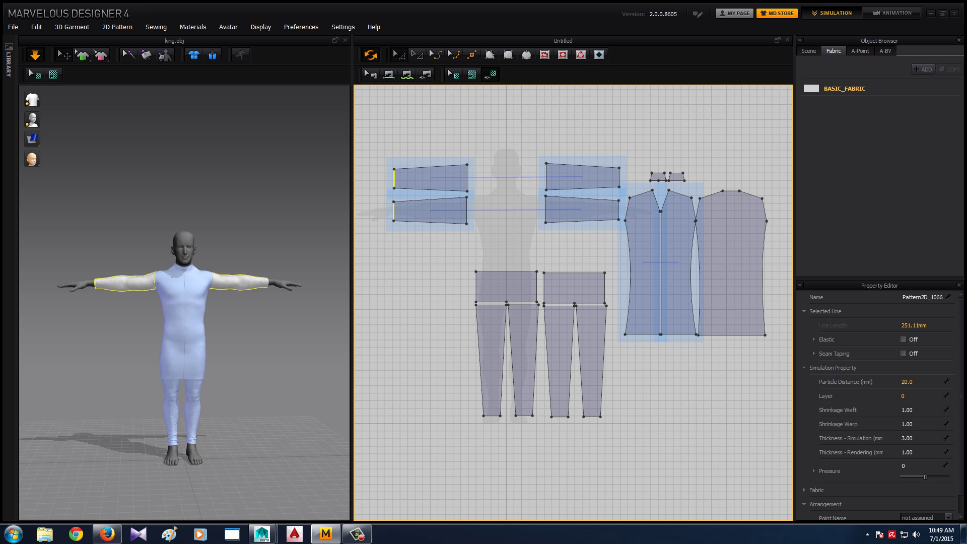
key(Left)
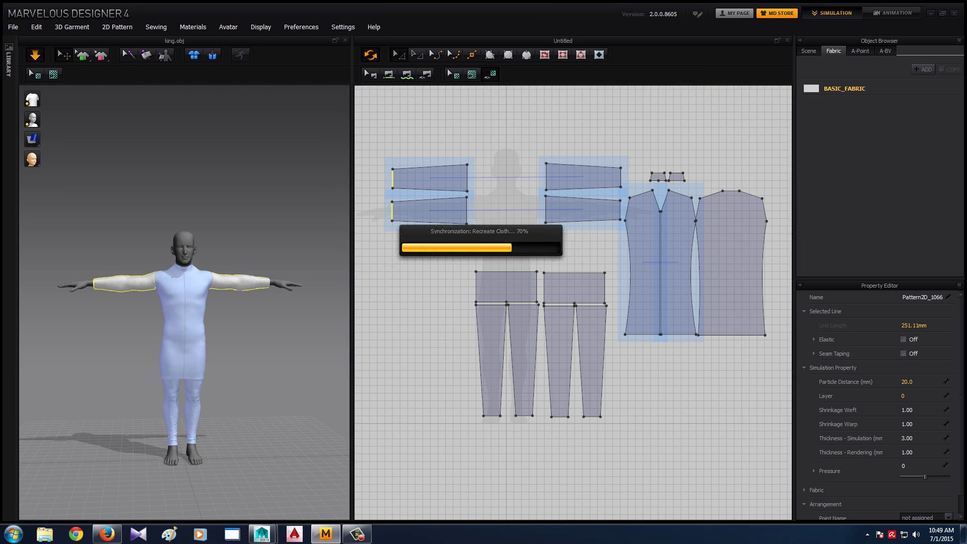
key(Left)
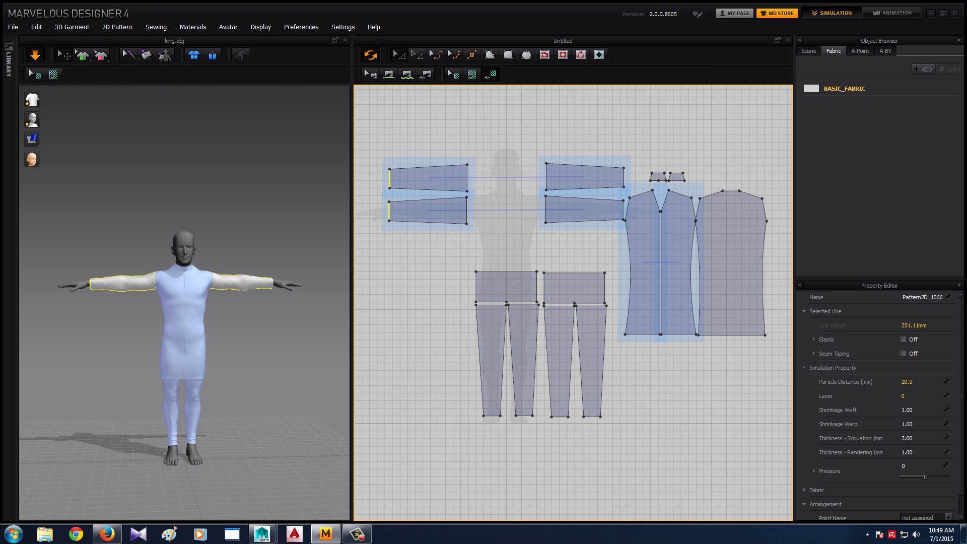
key(Escape)
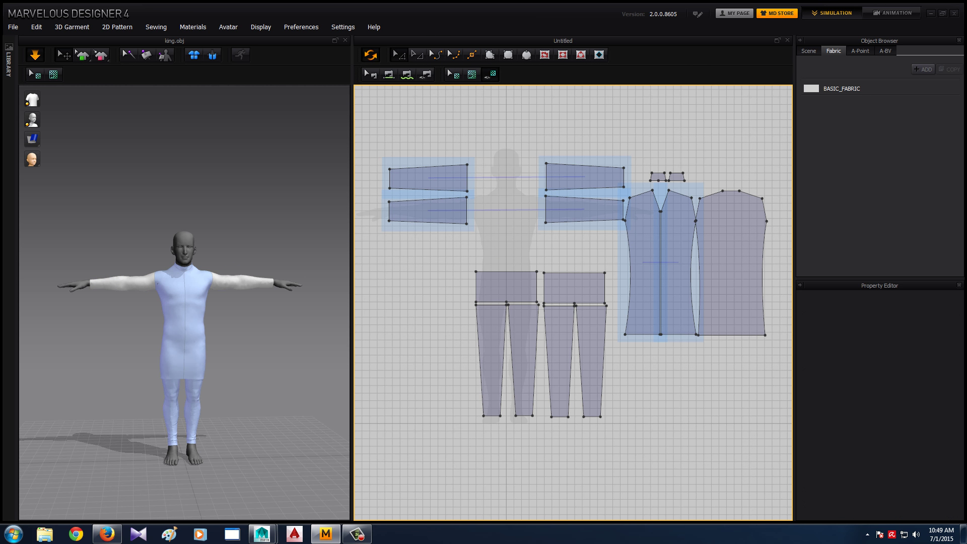
Nudge a lower sleeve corner point down, check the outer corners, and return to front view
click(388, 202)
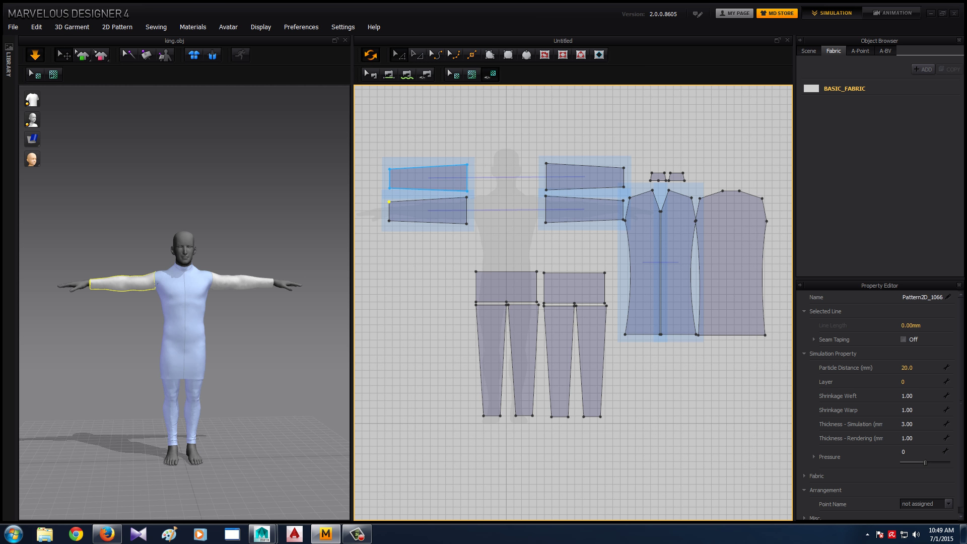
key(Down)
click(389, 170)
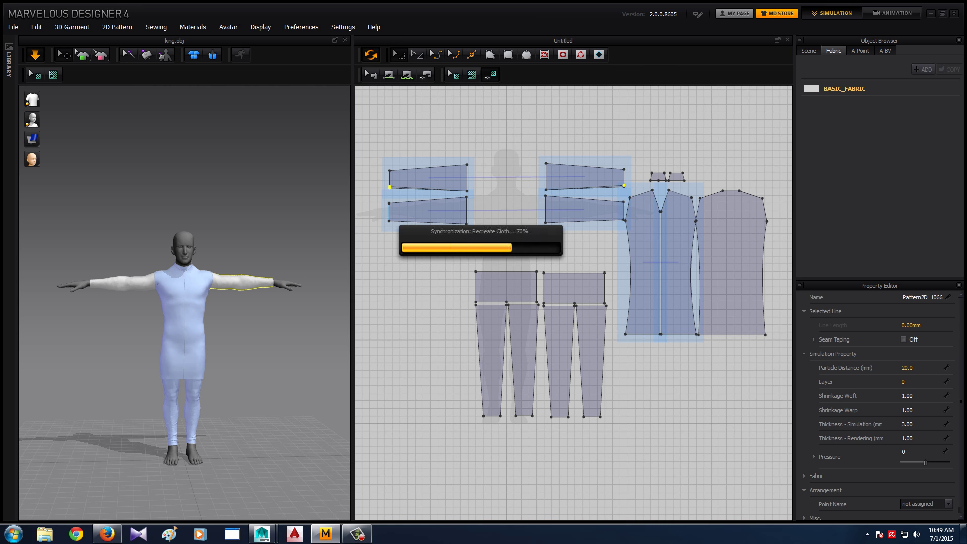
click(389, 220)
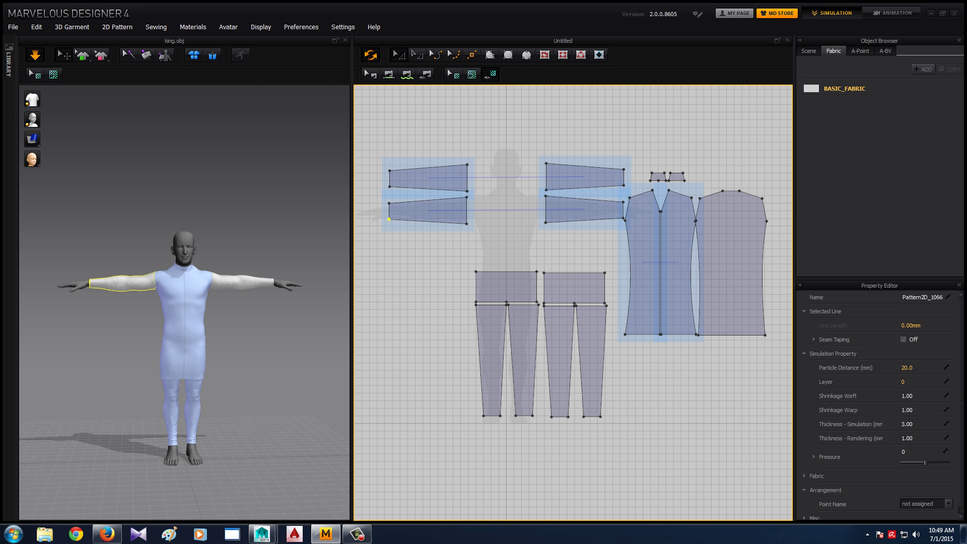
click(262, 151)
right_drag(261, 151, 303, 156)
key(2)
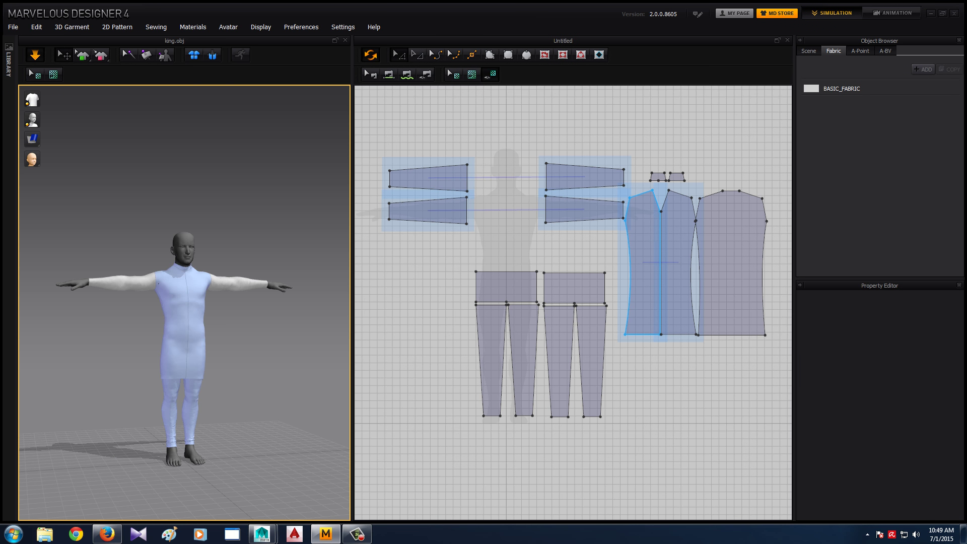
Display the shirt body and both collar pieces in white, then orbit to view the back
click(660, 212)
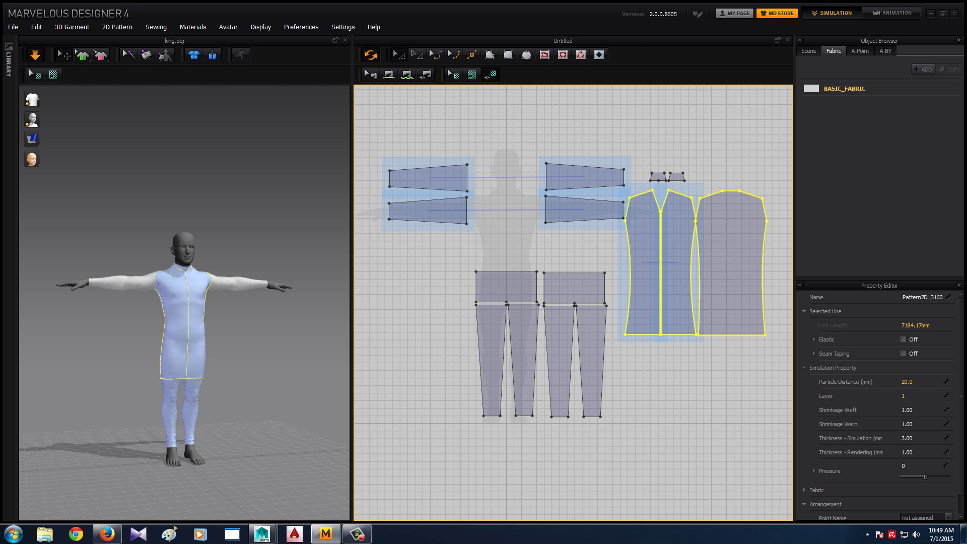
shift+drag(645, 161, 700, 183)
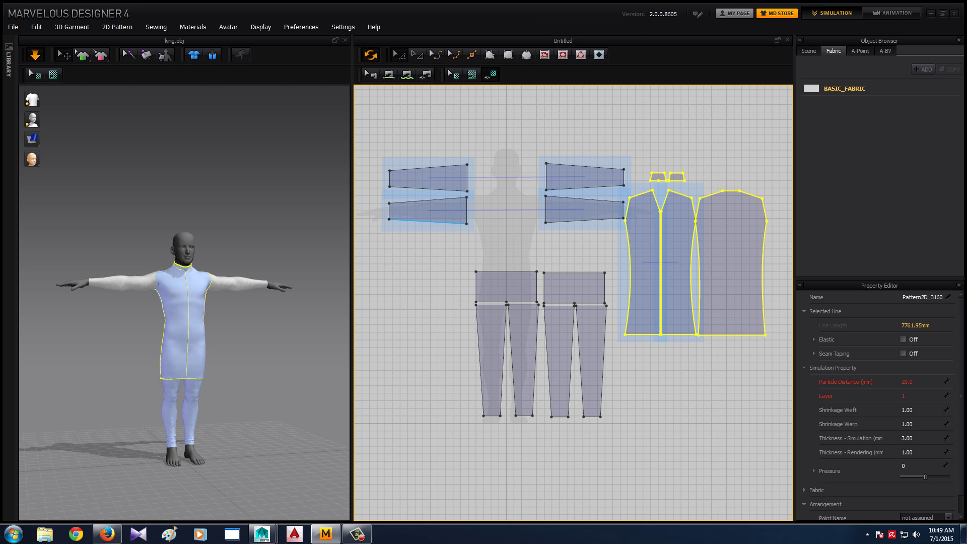
right_click(182, 303)
click(217, 35)
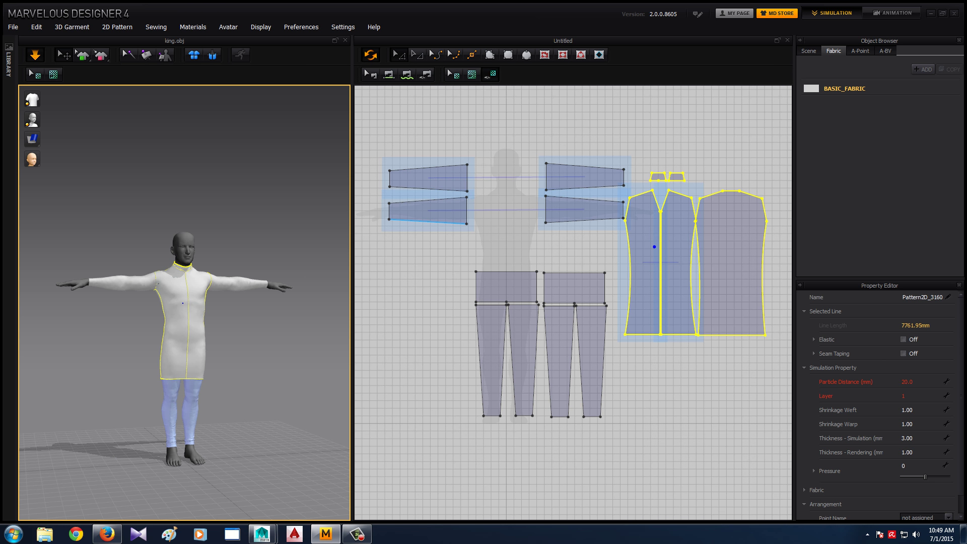
key(Escape)
scroll(184, 302, up, 5)
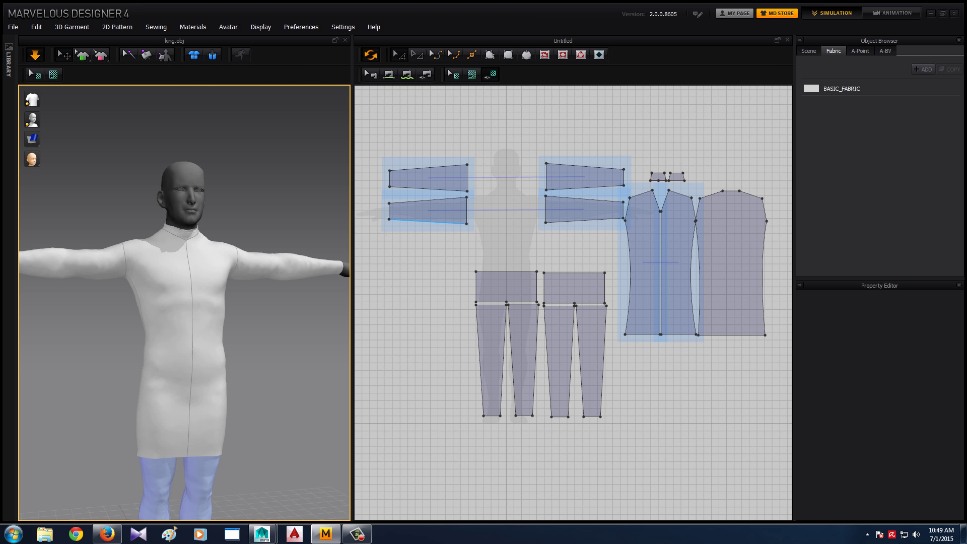
mouse_move(184, 302)
right_down()
mouse_move(348, 302)
mouse_move(226, 302)
mouse_move(242, 302)
right_up()
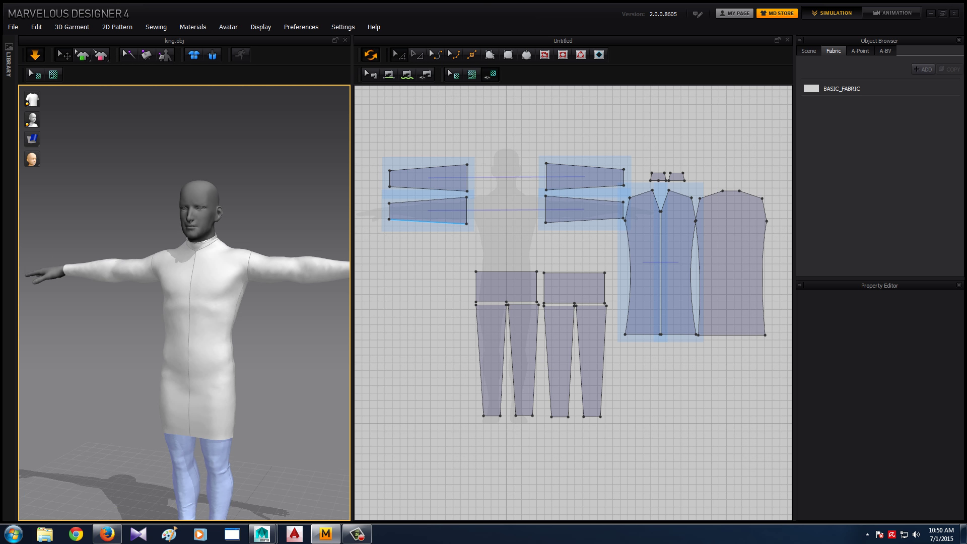
Select the left sleeve piece and check the avatar from back, front and side views
key(2)
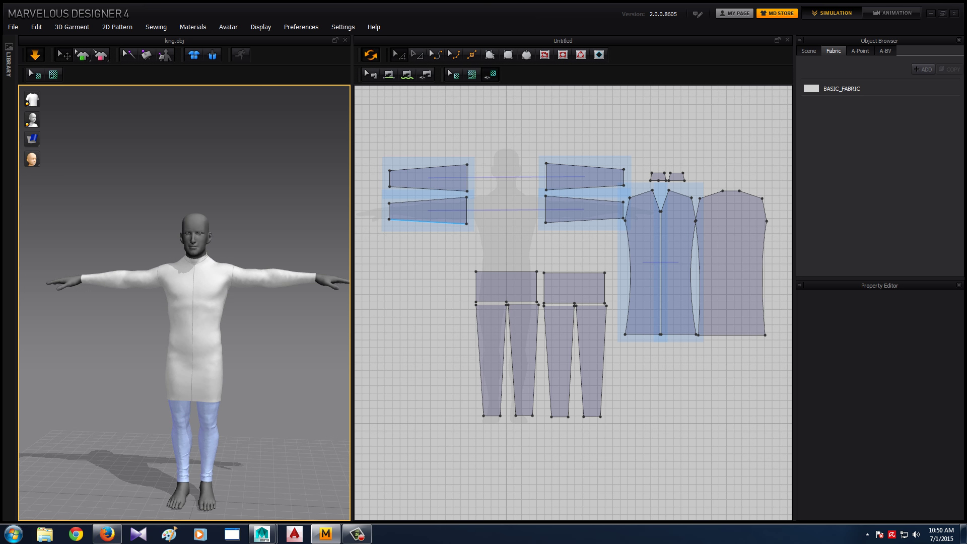
mouse_move(184, 303)
right_down()
mouse_move(262, 302)
mouse_move(283, 322)
mouse_move(308, 328)
right_up()
click(129, 327)
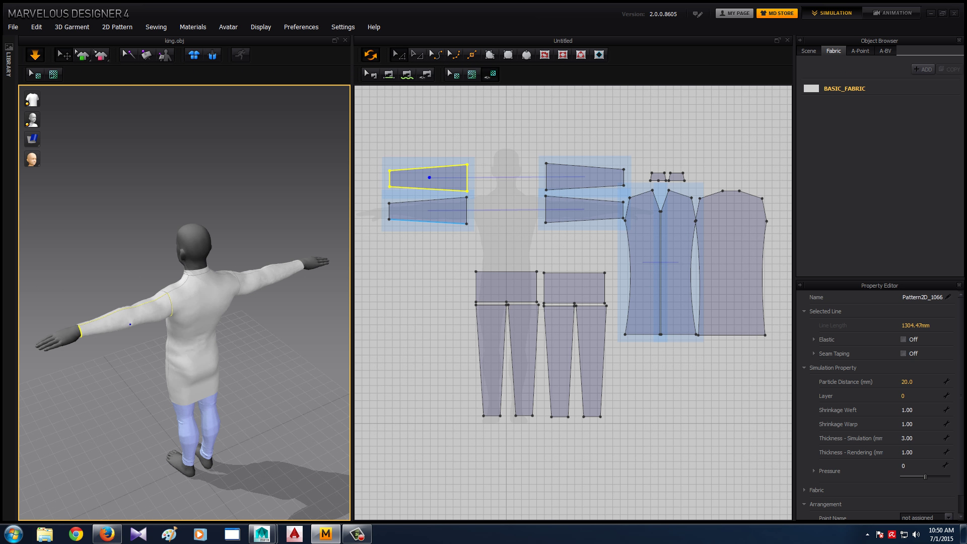
key(8)
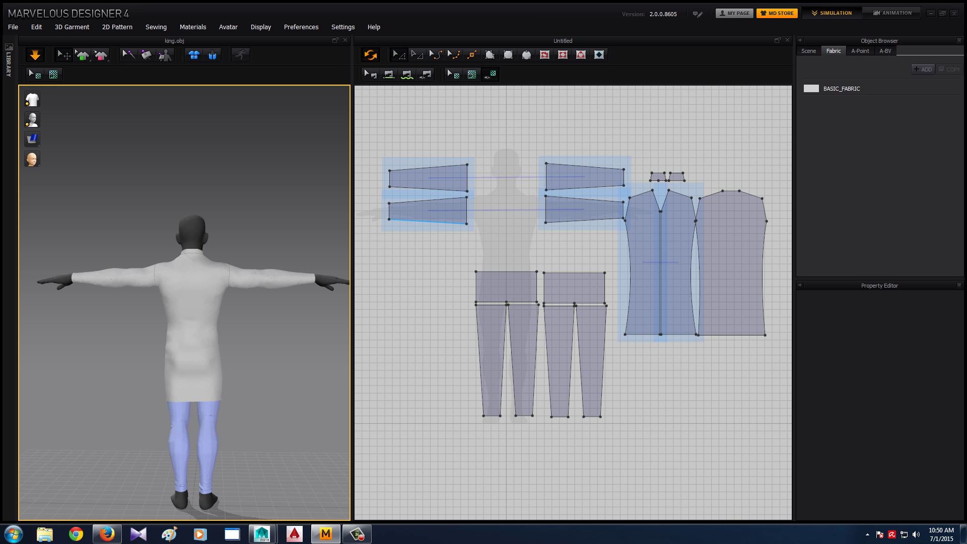
key(2)
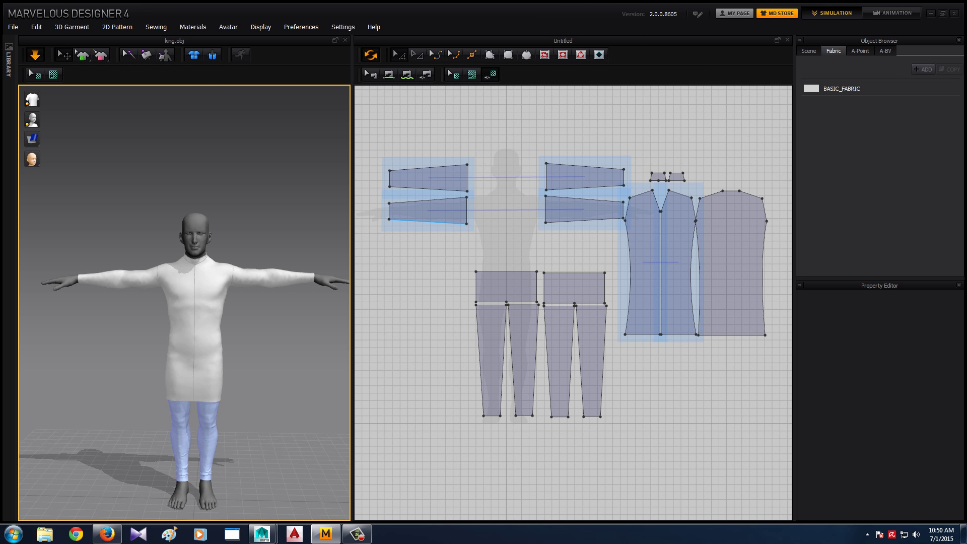
key(4)
key(2)
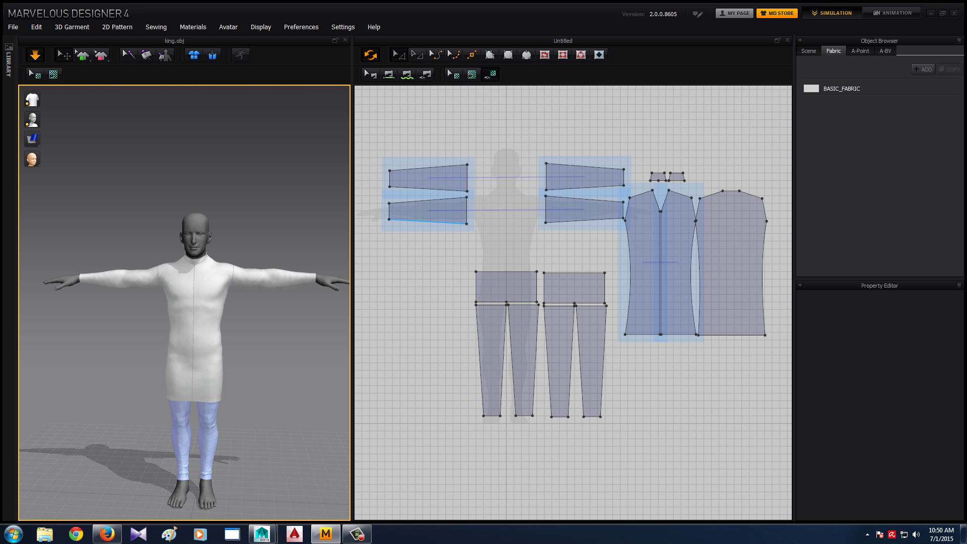
Marquee-select the trousers pieces and apply the 3D-view display option so they appear white
drag(457, 254, 535, 313)
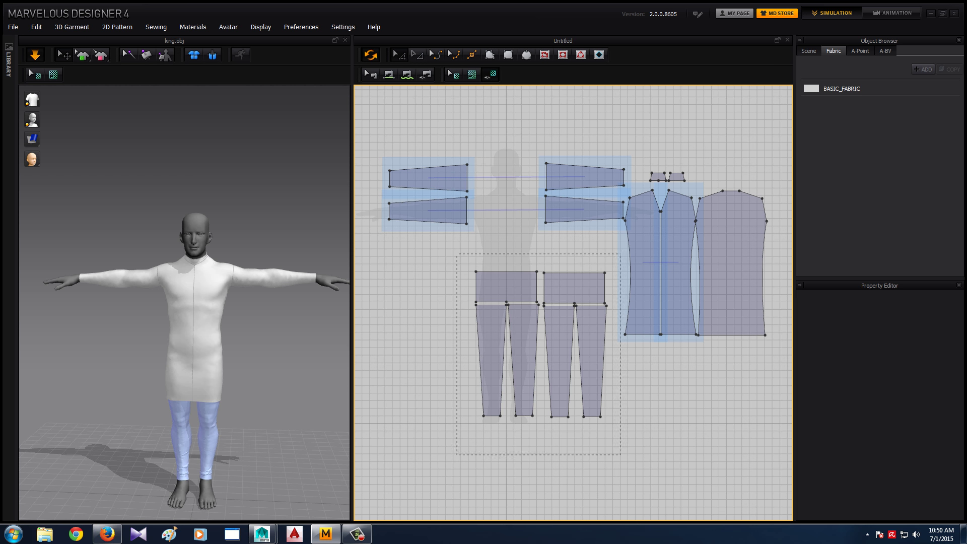
drag(620, 454, 620, 454)
right_click(559, 298)
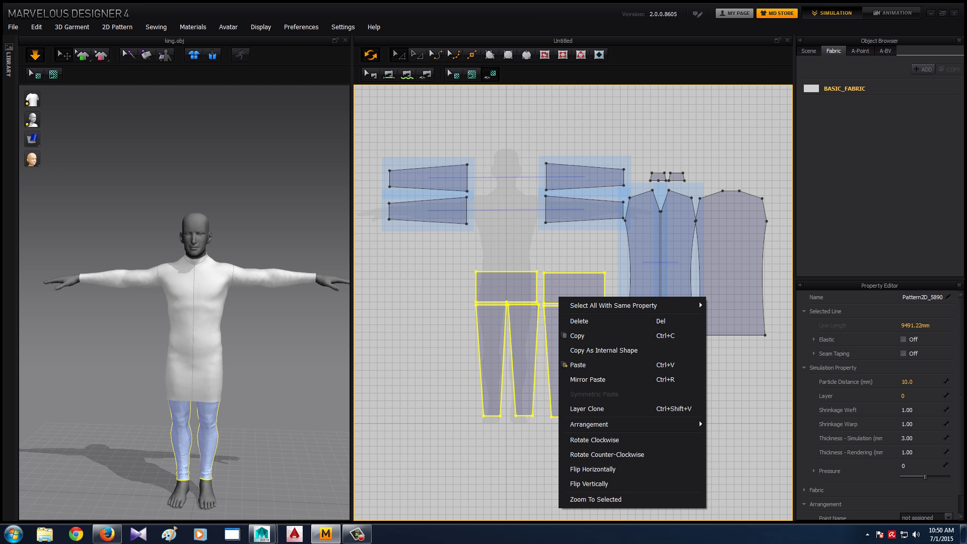
right_click(207, 421)
key(Escape)
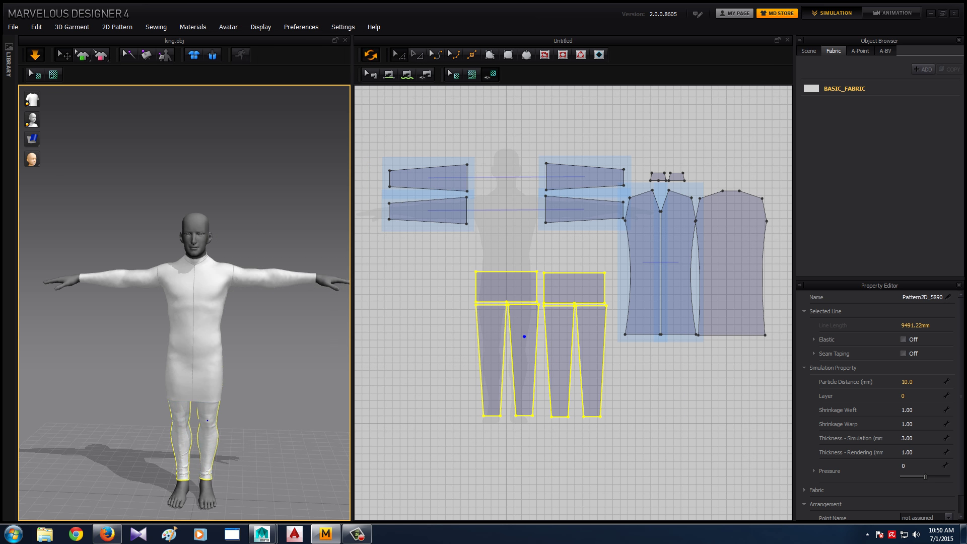
key(Escape)
Orbit to check the trousers, then marquee-select every pattern piece of the outfit
mouse_move(207, 421)
right_down()
mouse_move(268, 281)
mouse_move(282, 275)
right_up()
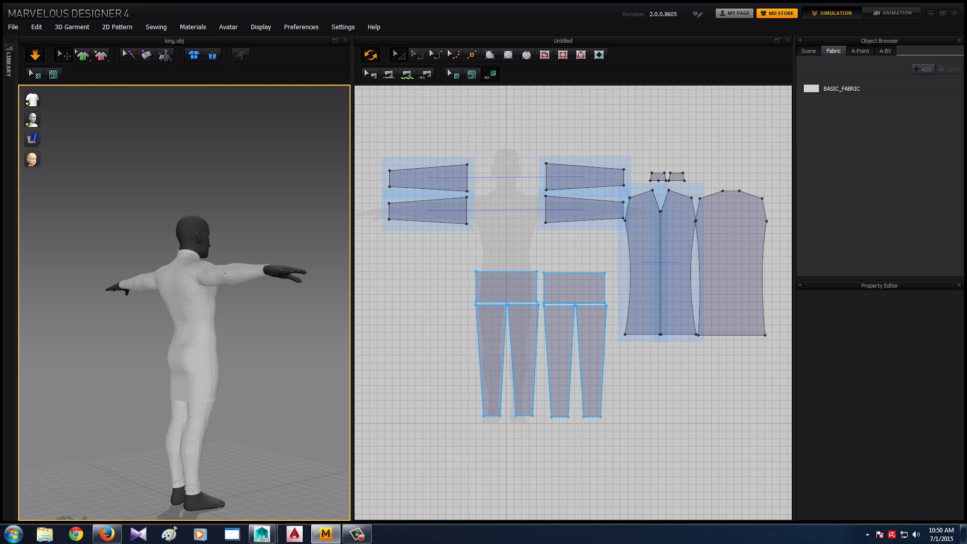
key(2)
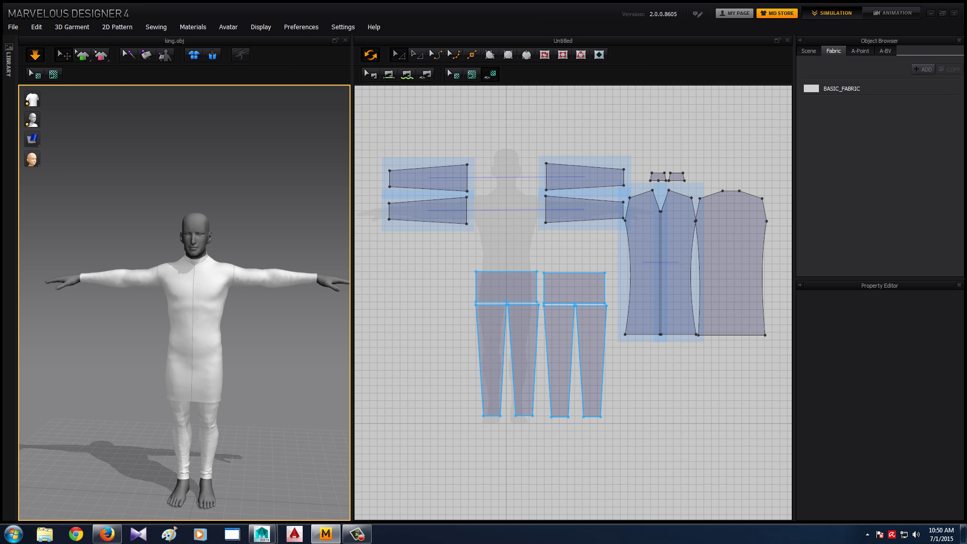
mouse_move(282, 275)
right_down()
mouse_move(282, 252)
mouse_move(282, 272)
right_up()
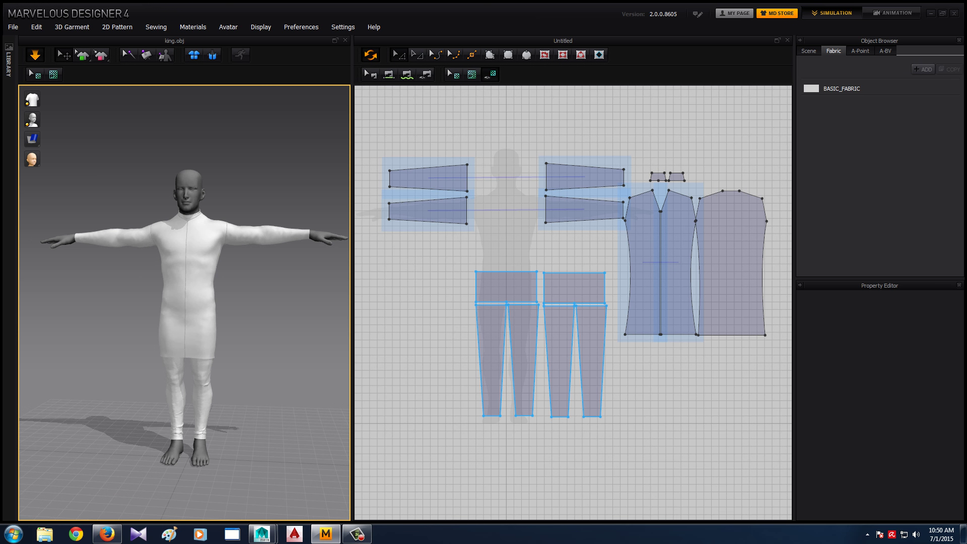
key(Escape)
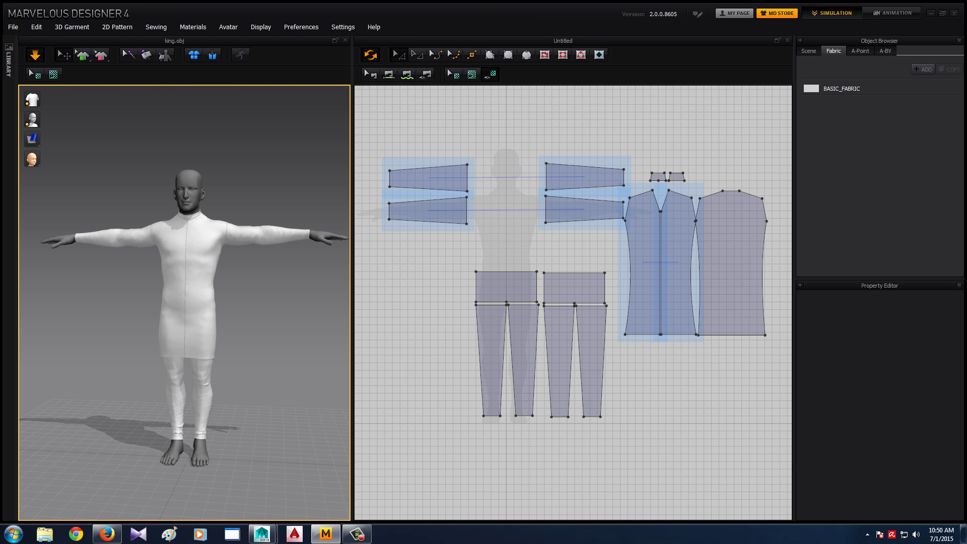
mouse_move(282, 272)
right_down()
mouse_move(201, 272)
mouse_move(282, 272)
right_up()
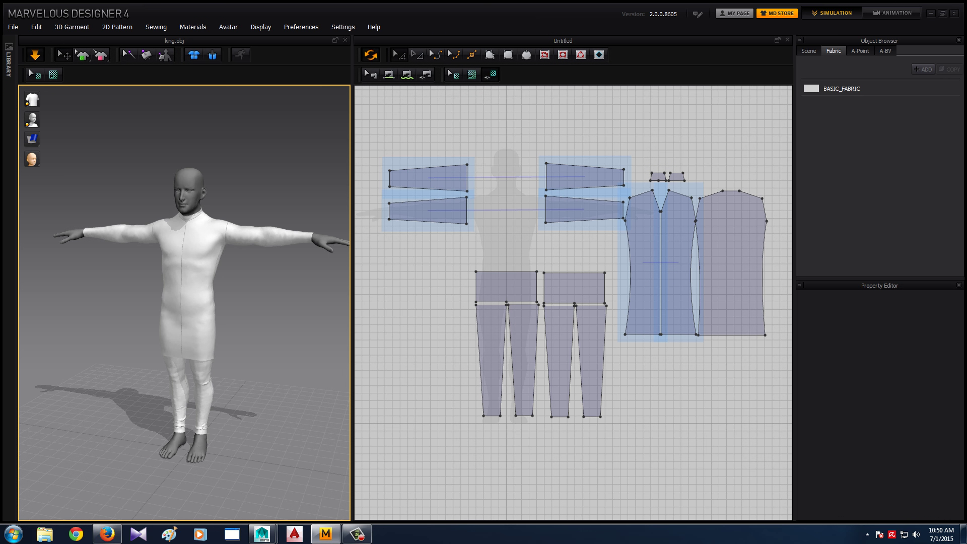
drag(375, 118, 700, 421)
drag(772, 440, 772, 440)
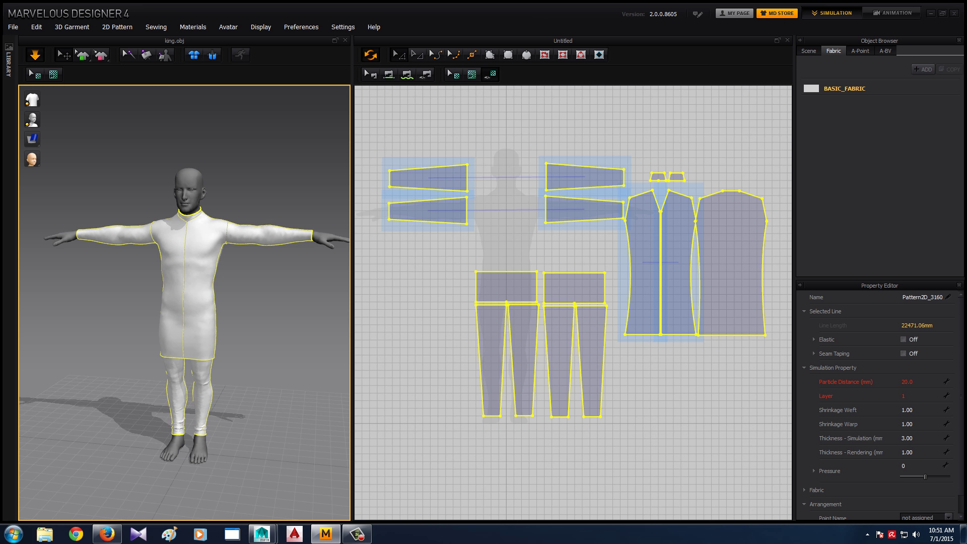
Export the selected pieces as OBJ named 'Dress' in a new 'dressing' folder, accepting default options
click(13, 27)
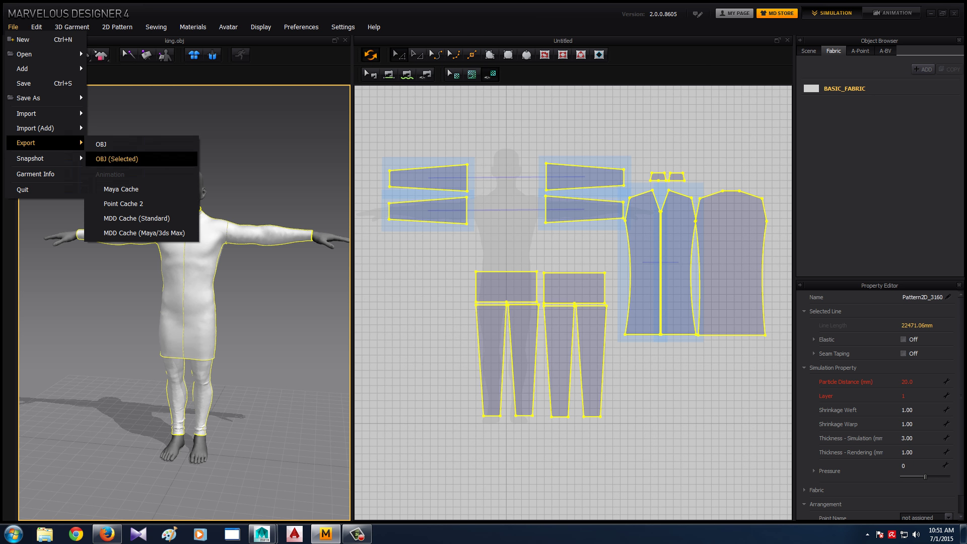
click(116, 158)
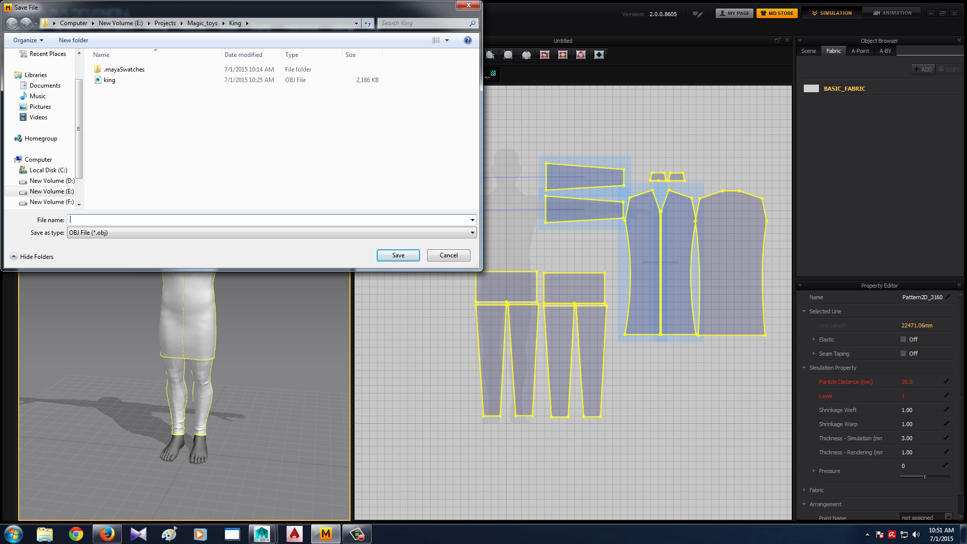
right_click(200, 138)
mouse_move(238, 234)
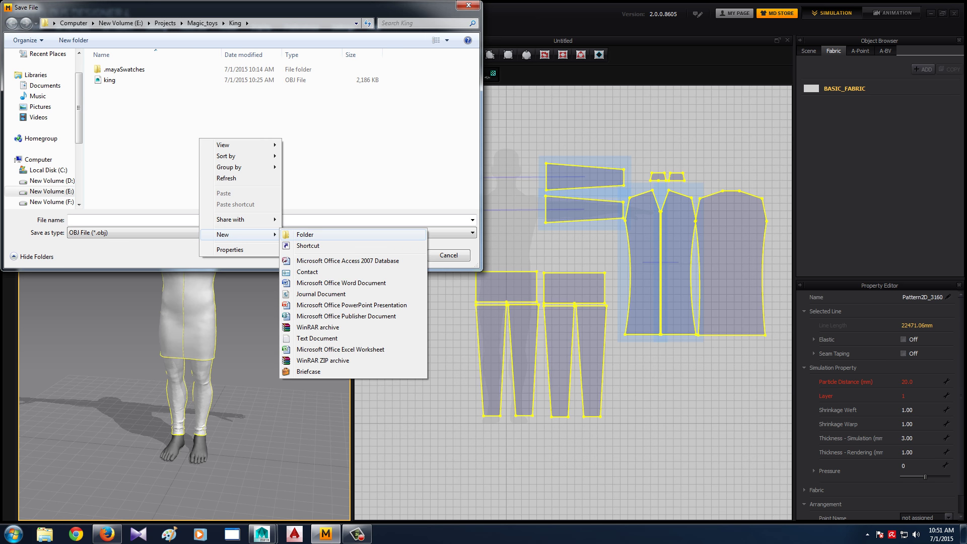
click(300, 234)
text(dress)
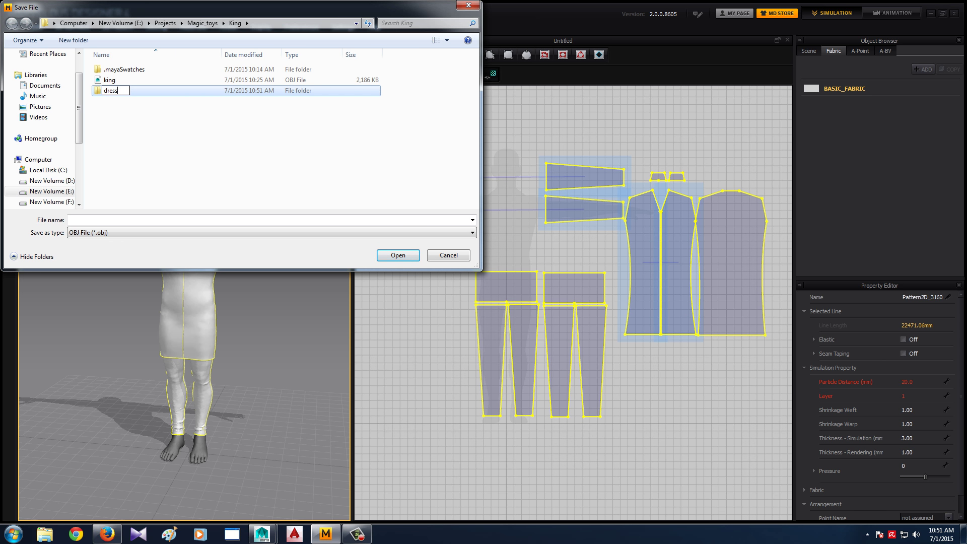
text(ing)
key(Return)
key(Return)
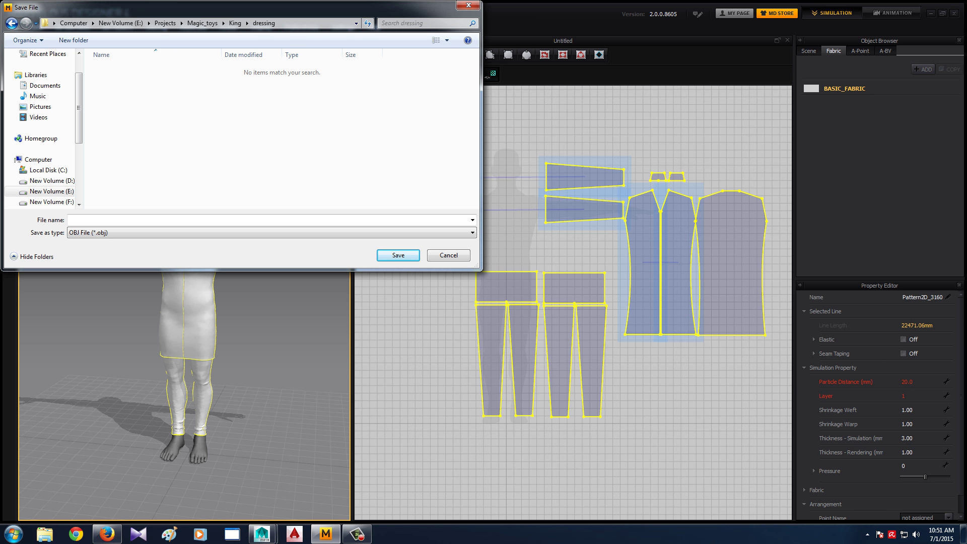
text(D)
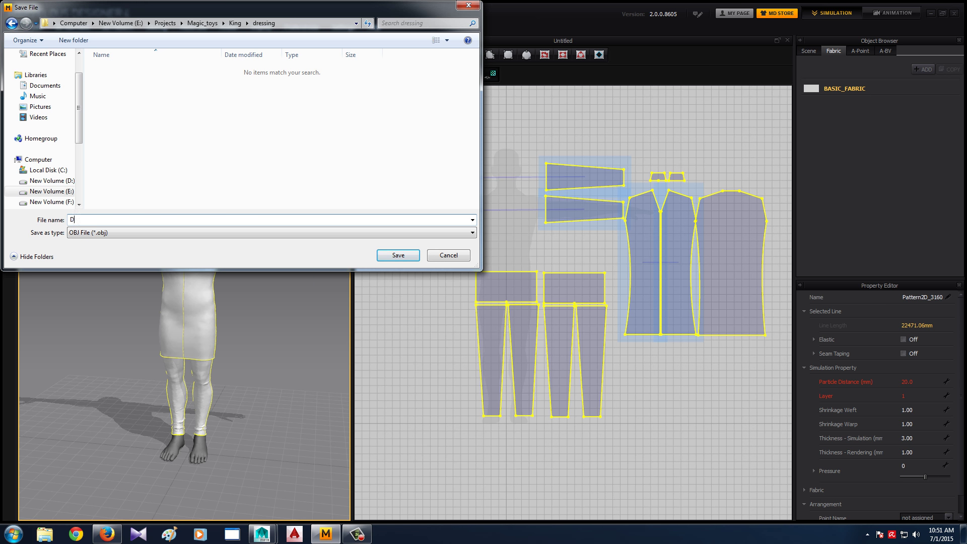
text(ress)
key(Return)
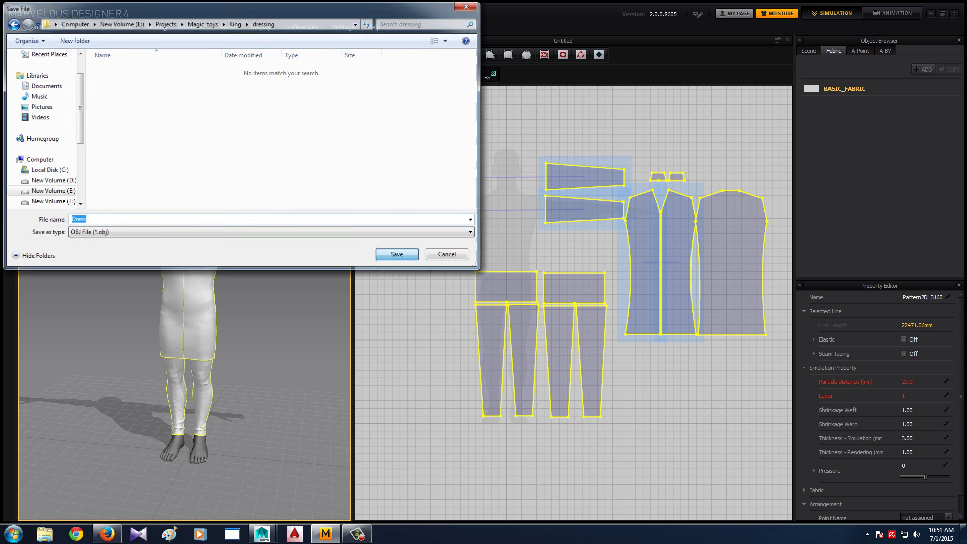
key(Return)
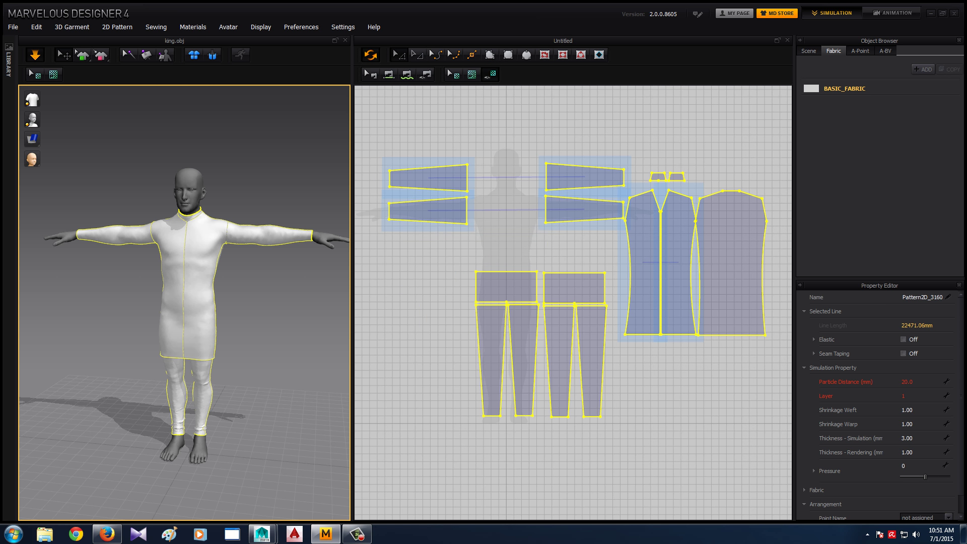
mouse_move(261, 533)
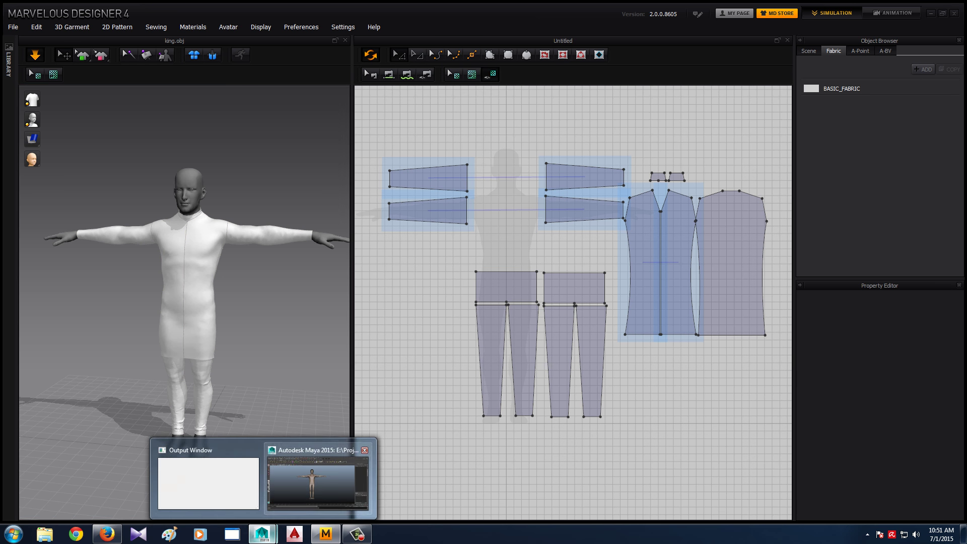
Switch to Maya and import Dress.obj from the King/dressing folder into the king scene
click(315, 474)
right_drag(459, 224, 607, 225)
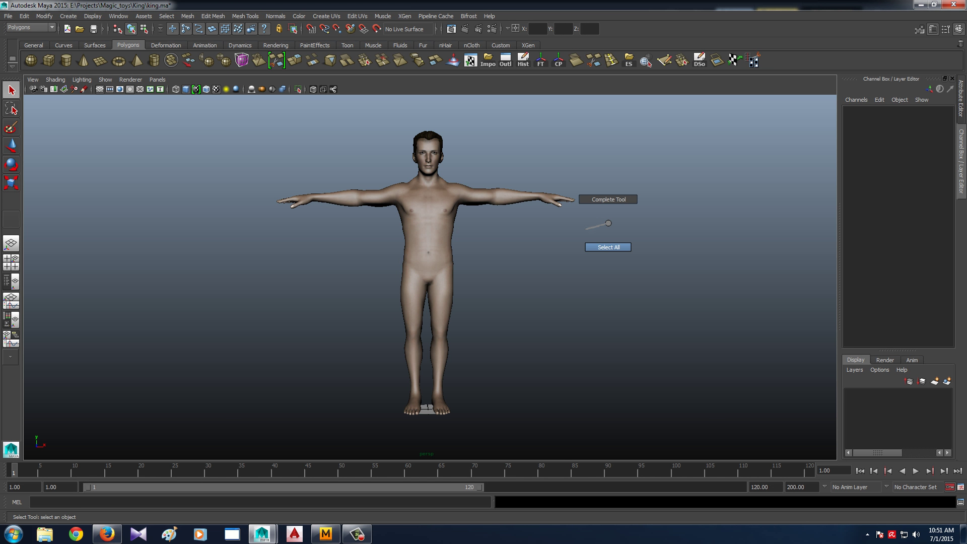
alt+drag(428, 252, 433, 252)
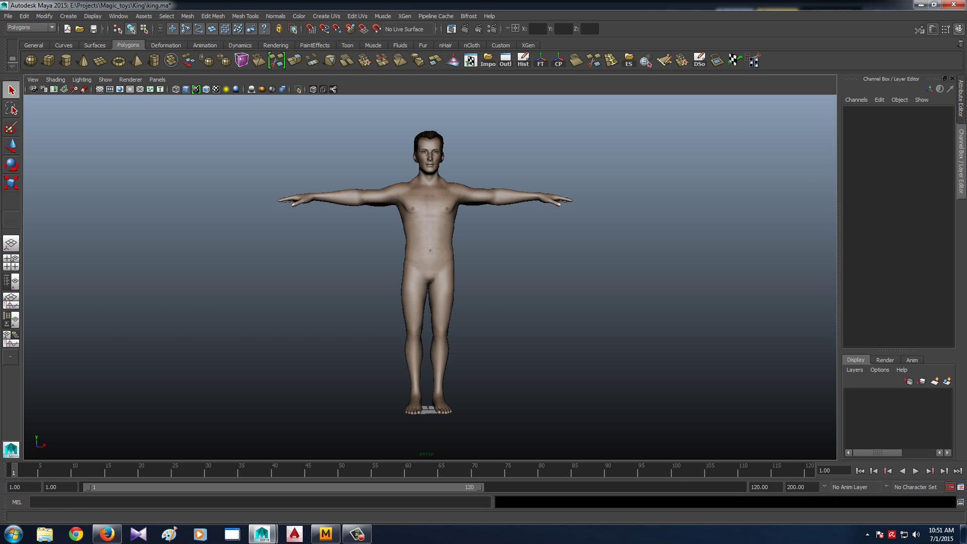
click(487, 60)
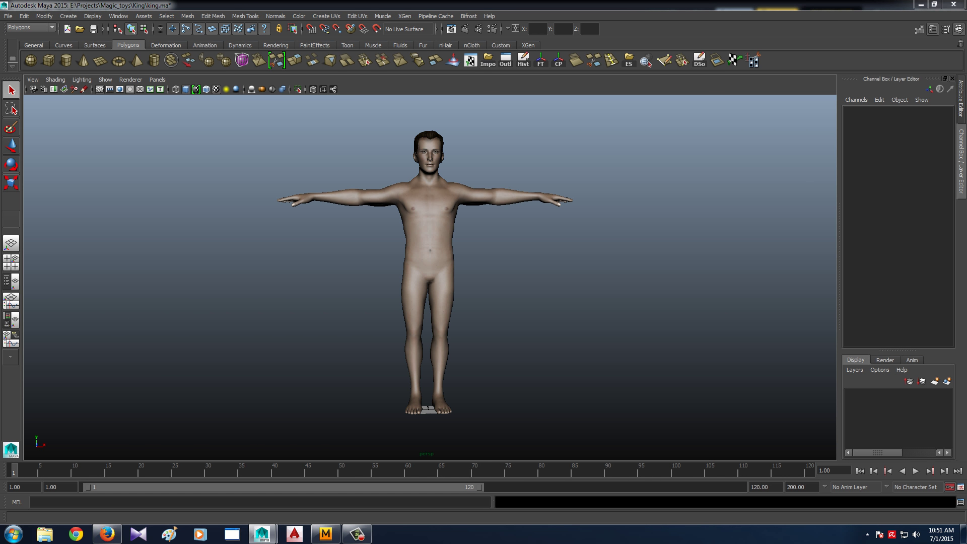
key(BackSpace)
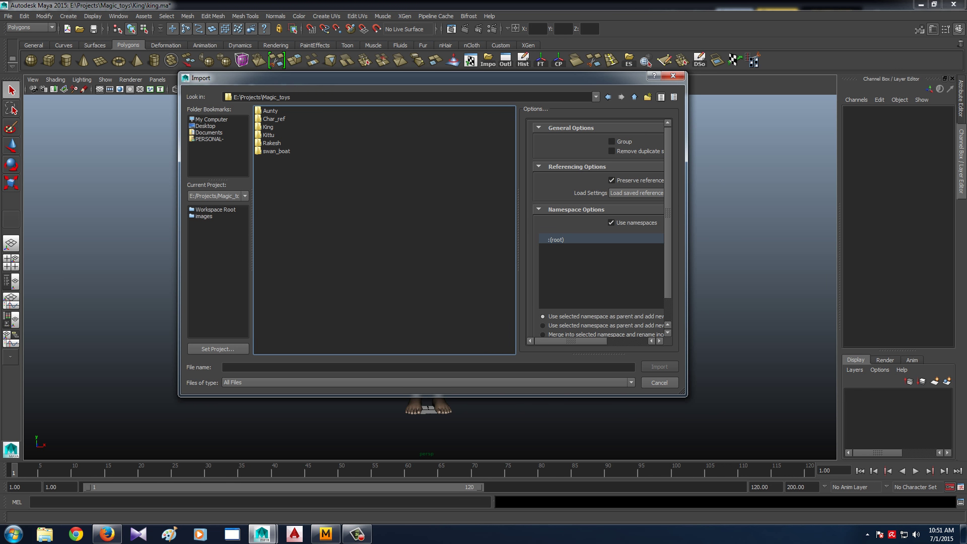
key(Return)
key(BackSpace)
key(Down)
key(Down)
key(Return)
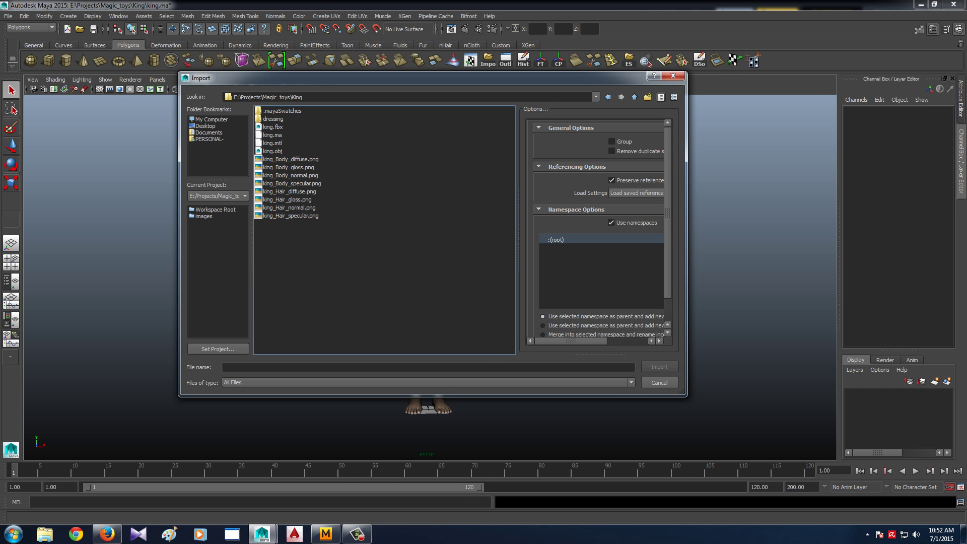
key(Down)
key(Return)
key(Down)
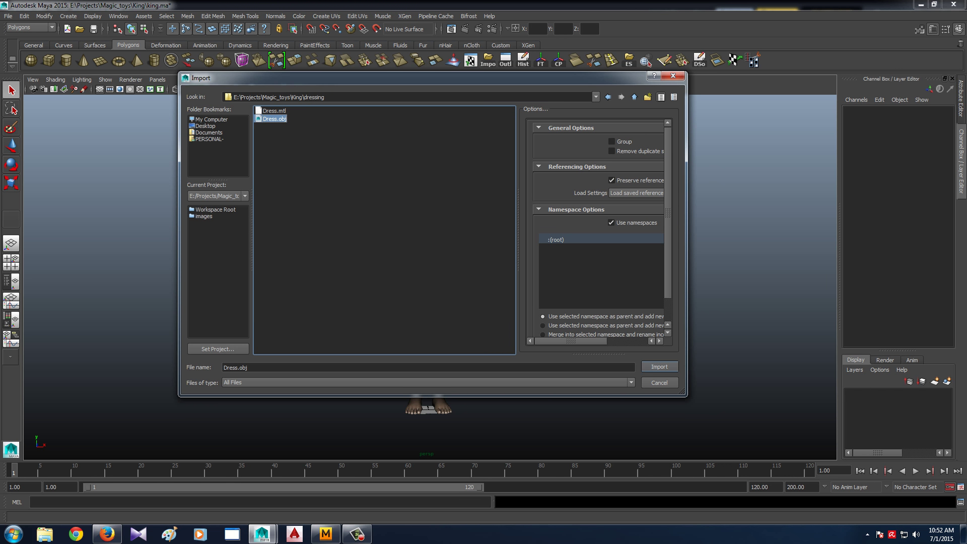
key(Return)
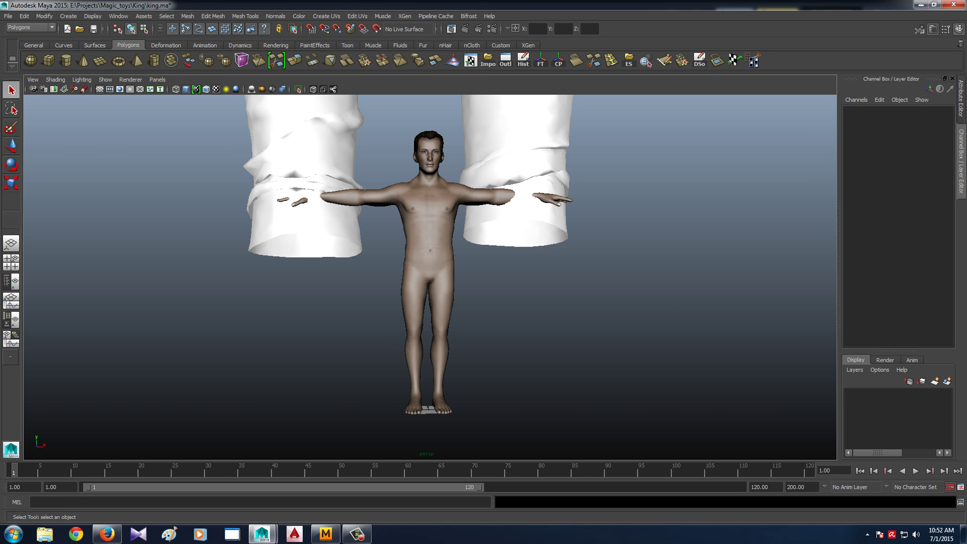
Zoom and tumble the view to inspect the oversized imported garment
scroll(430, 272, down, 3)
scroll(430, 272, down, 3)
scroll(430, 272, down, 2)
scroll(430, 272, up, 3)
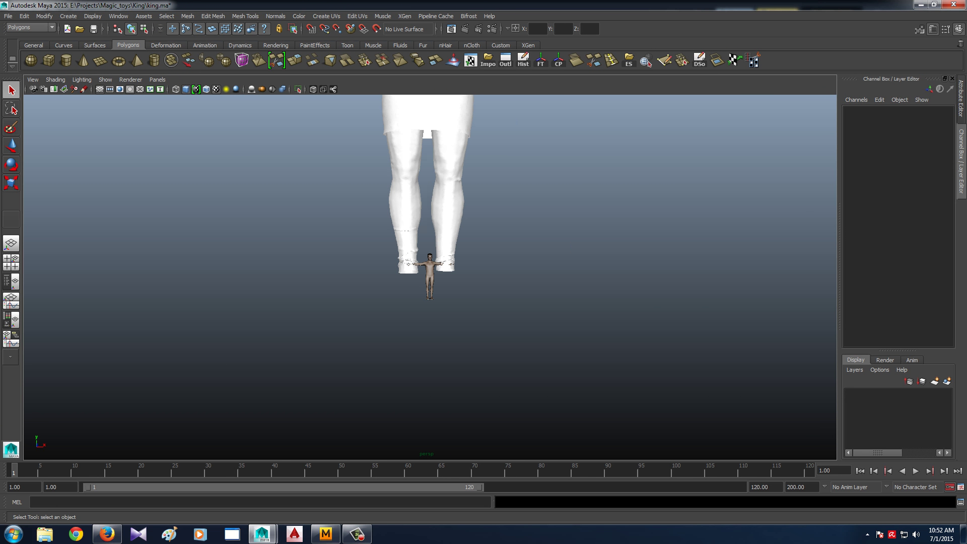
alt+drag(430, 272, 453, 282)
scroll(430, 272, down, 3)
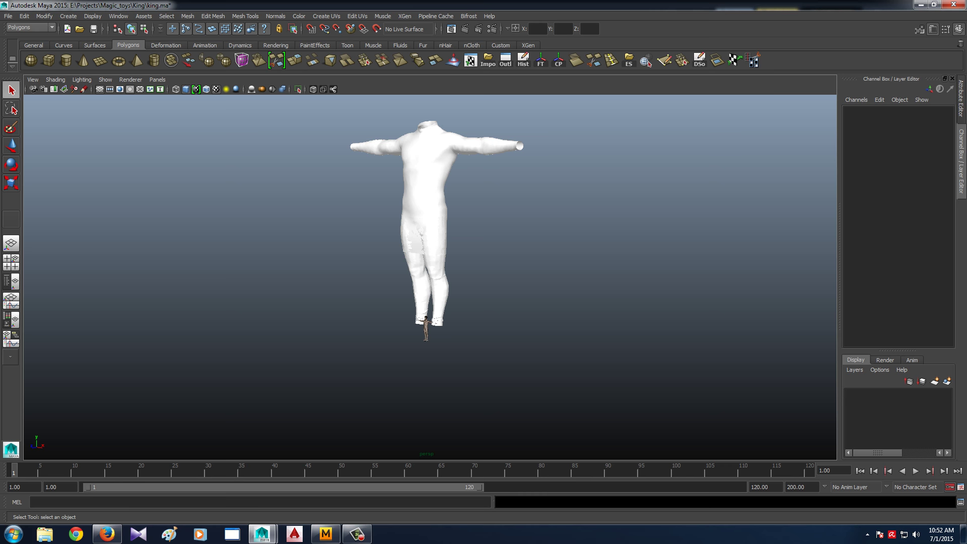
scroll(409, 105, up, 1)
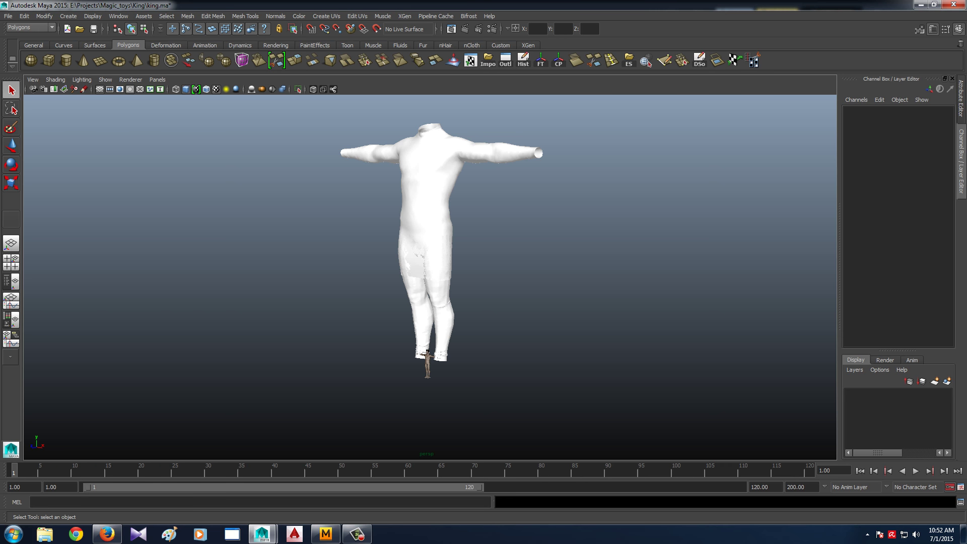
Select the garment mesh and inspect its layout in the UV Texture Editor, then close it
click(428, 202)
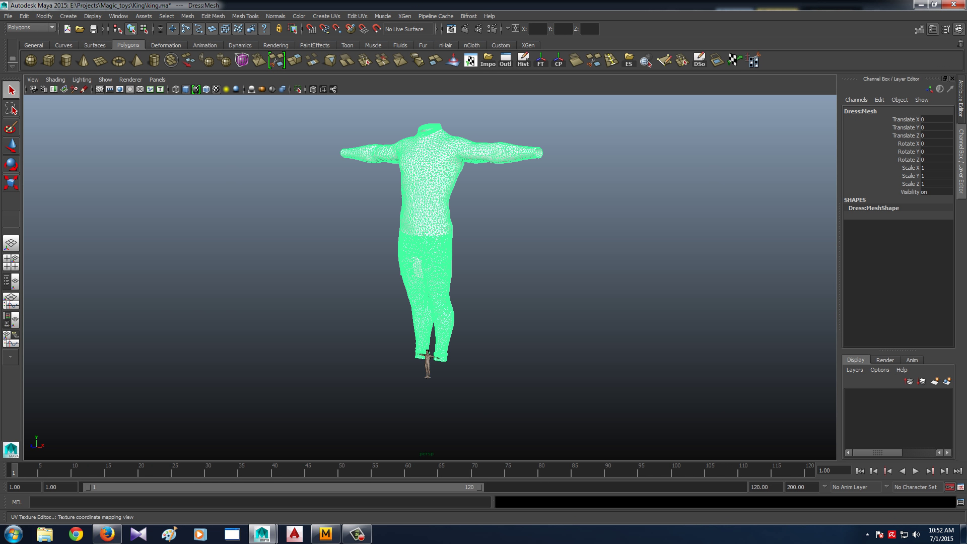
click(470, 61)
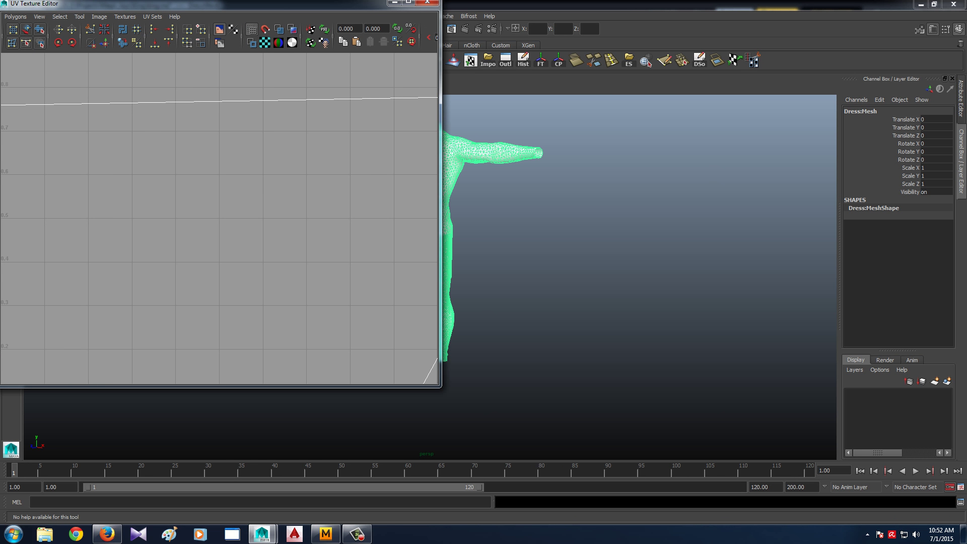
scroll(206, 240, up, 2)
scroll(228, 156, down, 2)
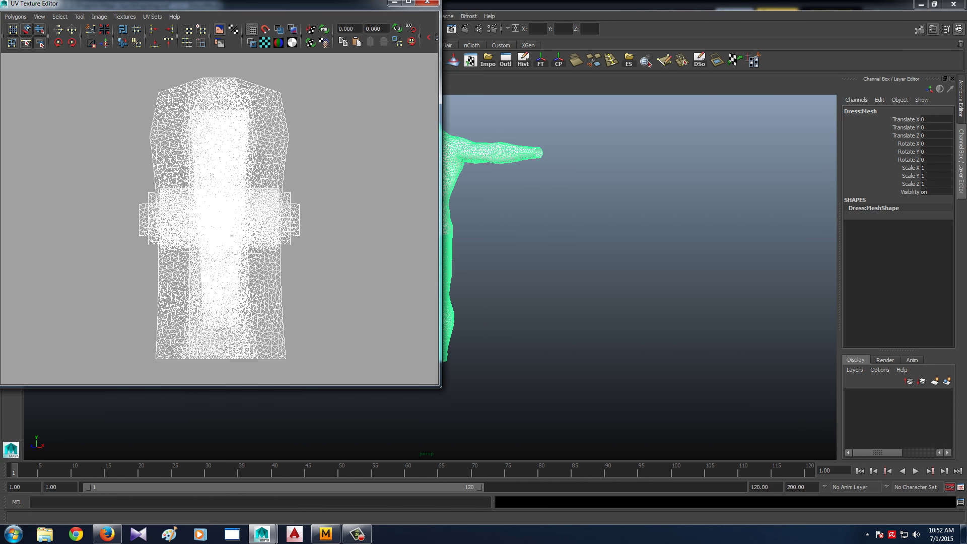
click(427, 2)
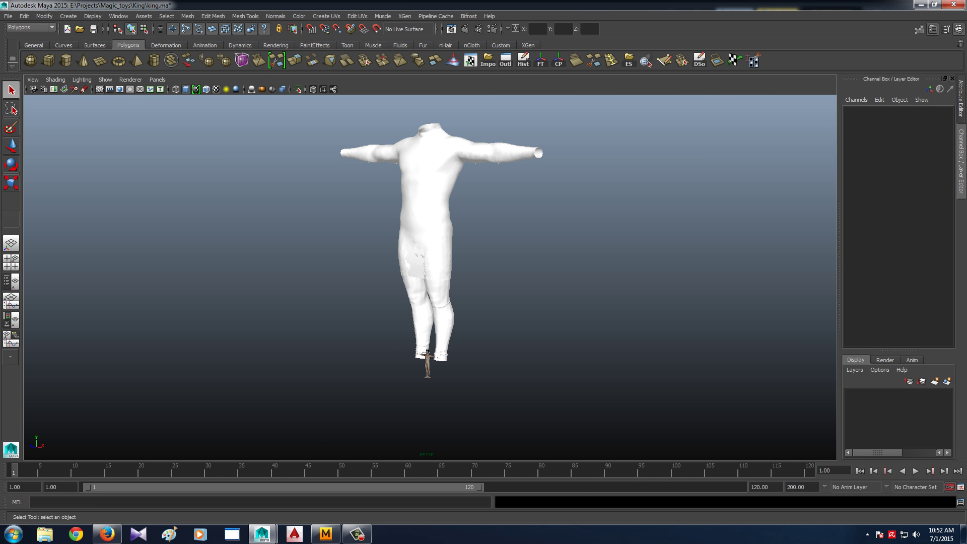
Set the Dress mesh's Scale X, Y and Z to 0.1 and frame it
key(ctrl+z)
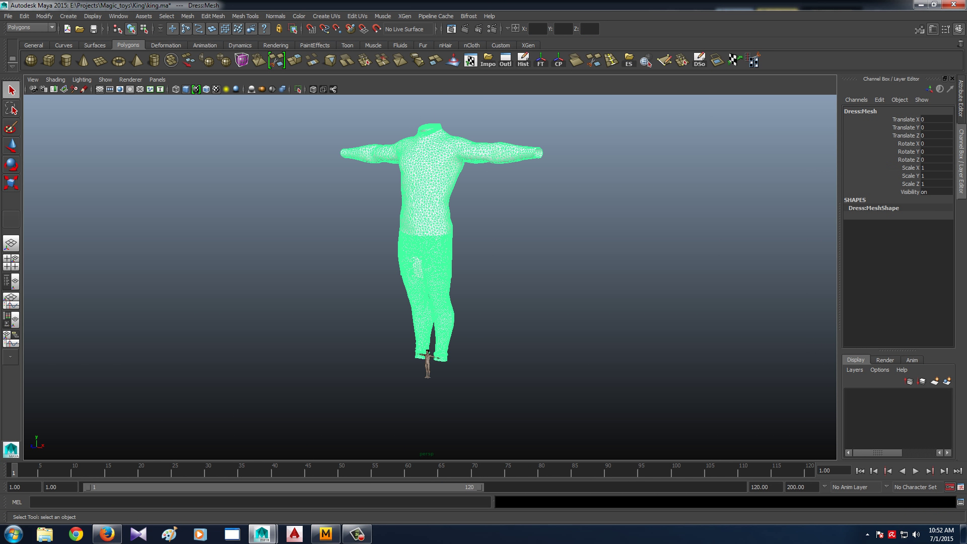
drag(935, 167, 935, 184)
text(.)
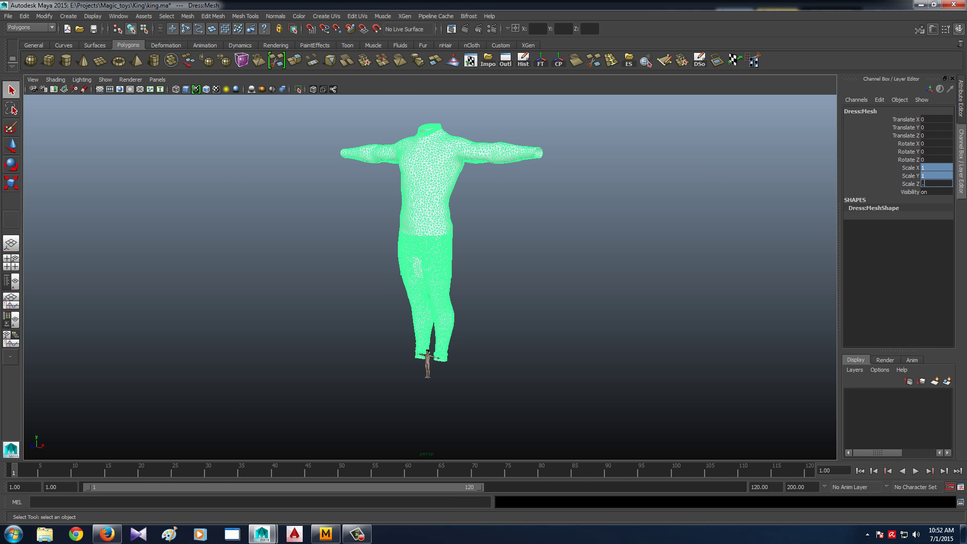
text(1)
key(Return)
key(f)
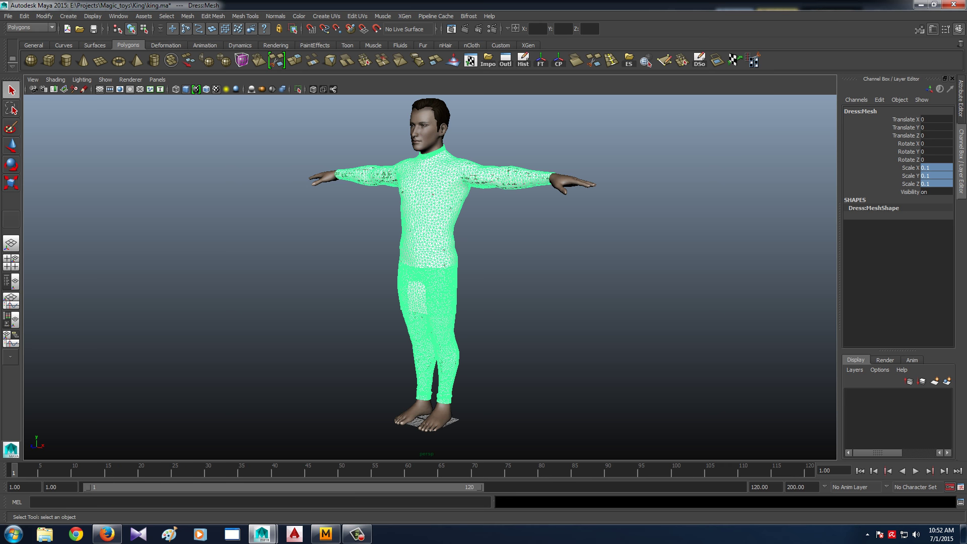
Orbit around the character to check the garment's fit, then reselect the garment mesh
click(655, 302)
alt+drag(655, 302, 423, 302)
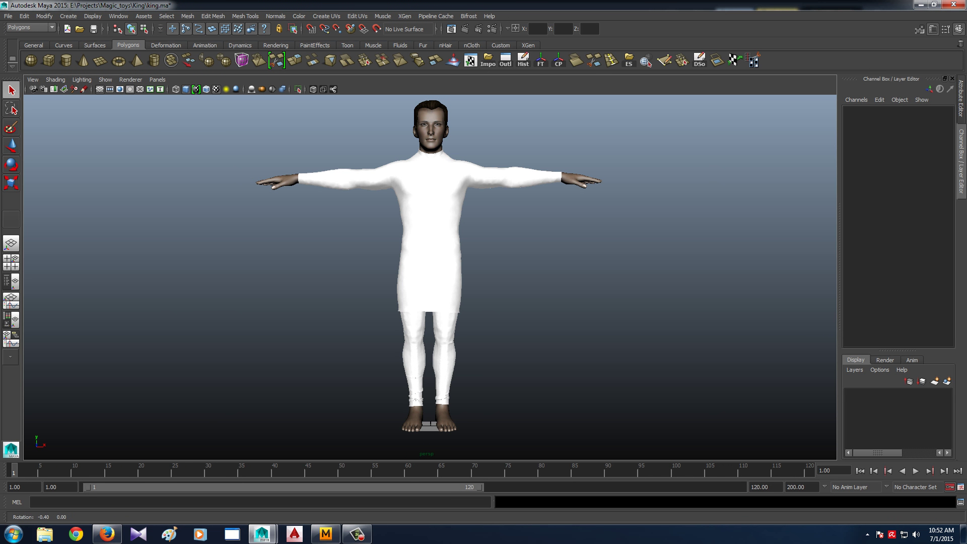
mouse_move(423, 302)
alt+mouse_down()
mouse_move(378, 302)
mouse_move(423, 302)
mouse_move(418, 277)
mouse_move(222, 277)
alt+mouse_up()
scroll(428, 277, down, 2)
scroll(428, 267, up, 3)
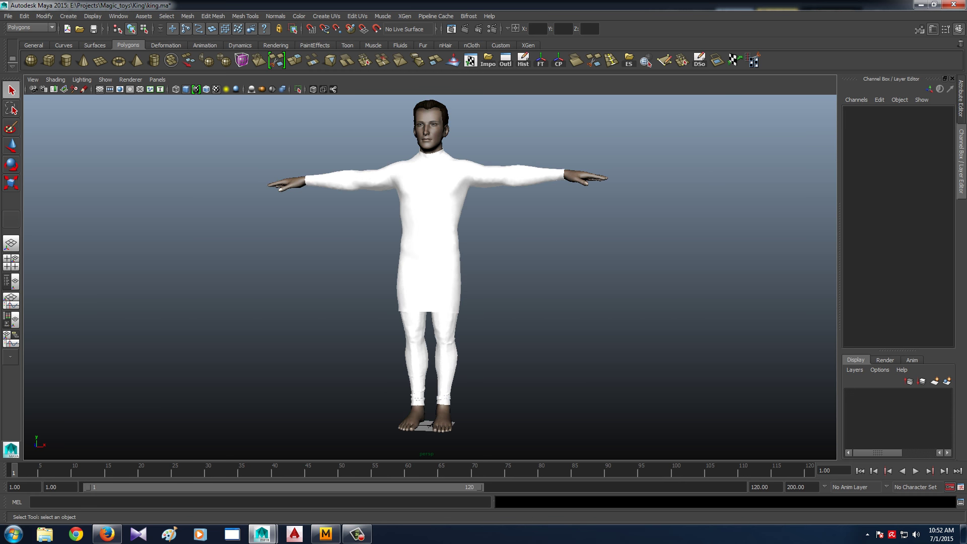
alt+drag(428, 252, 454, 257)
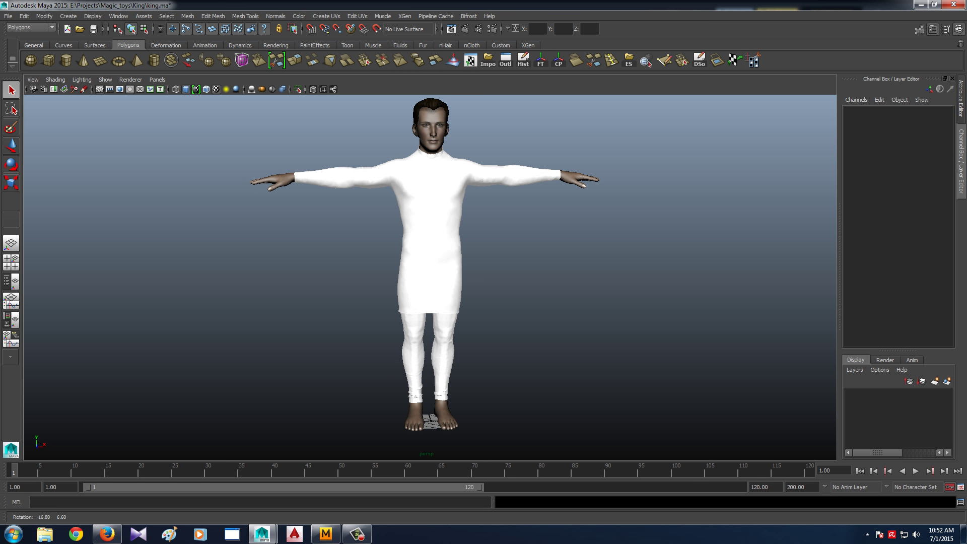
mouse_move(428, 252)
alt+mouse_down()
mouse_move(553, 254)
mouse_move(428, 252)
alt+mouse_up()
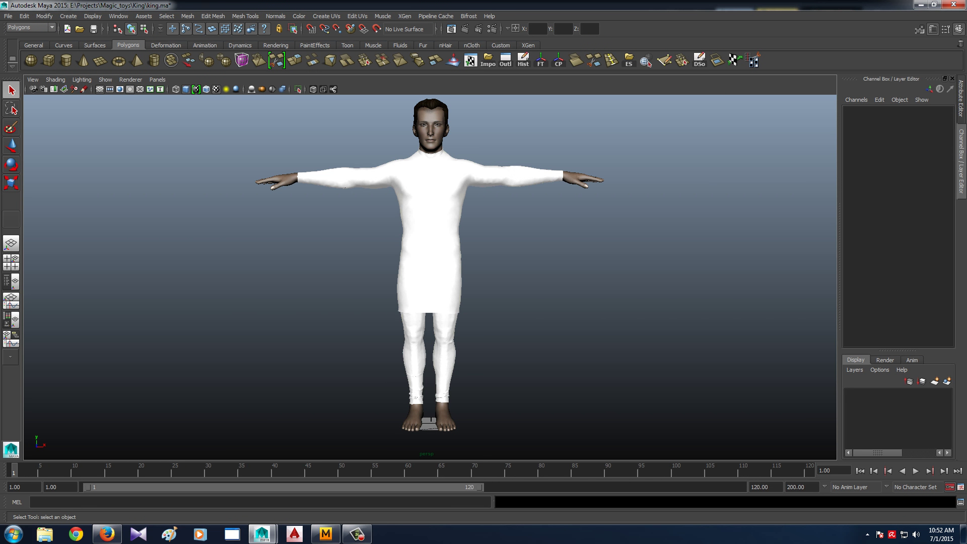
click(430, 227)
Assign a new Lambert material to the garment and switch to plain shaded display
right_click(438, 204)
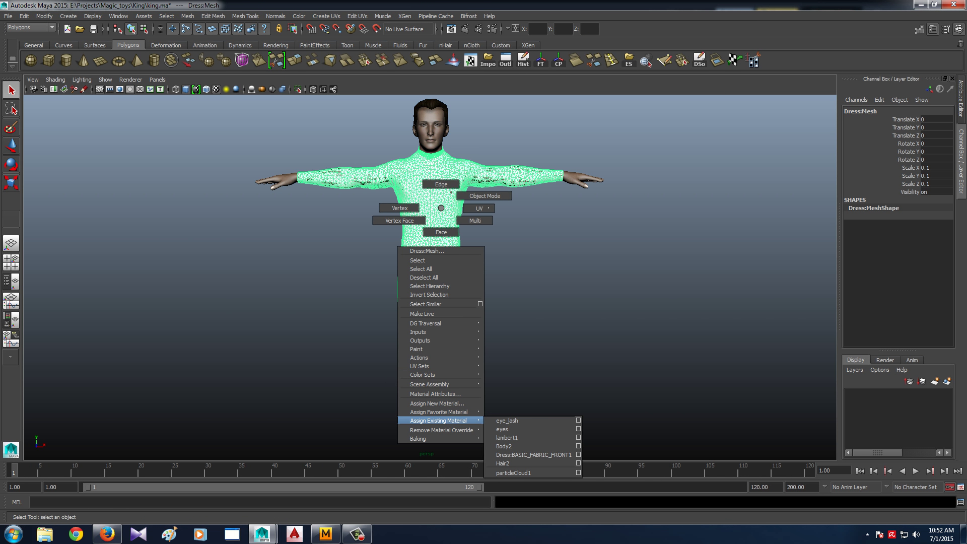
click(503, 420)
key(Escape)
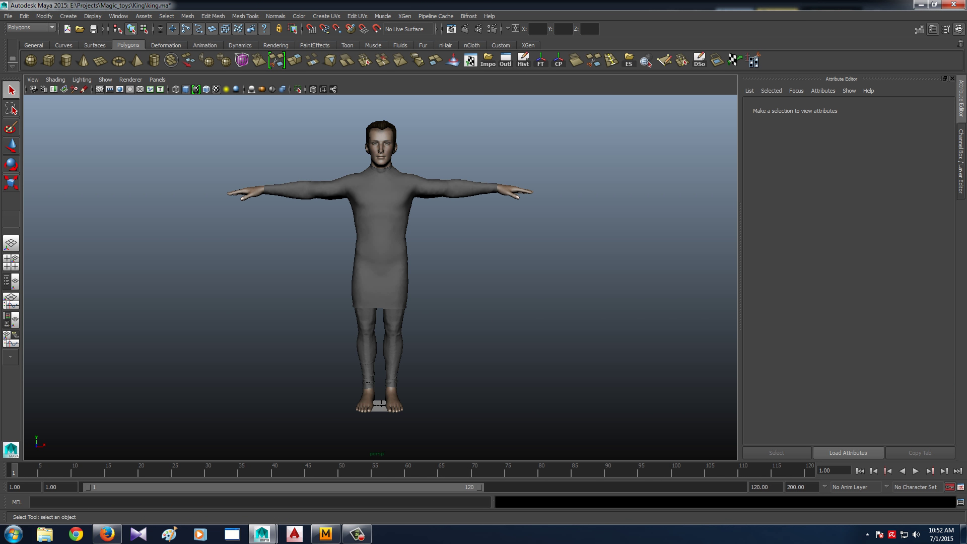
key(ctrl+a)
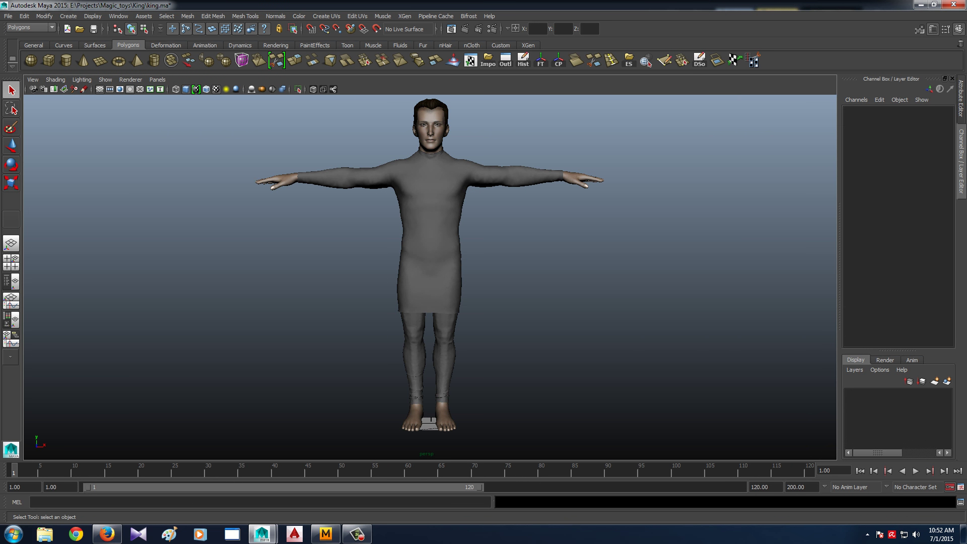
key(5)
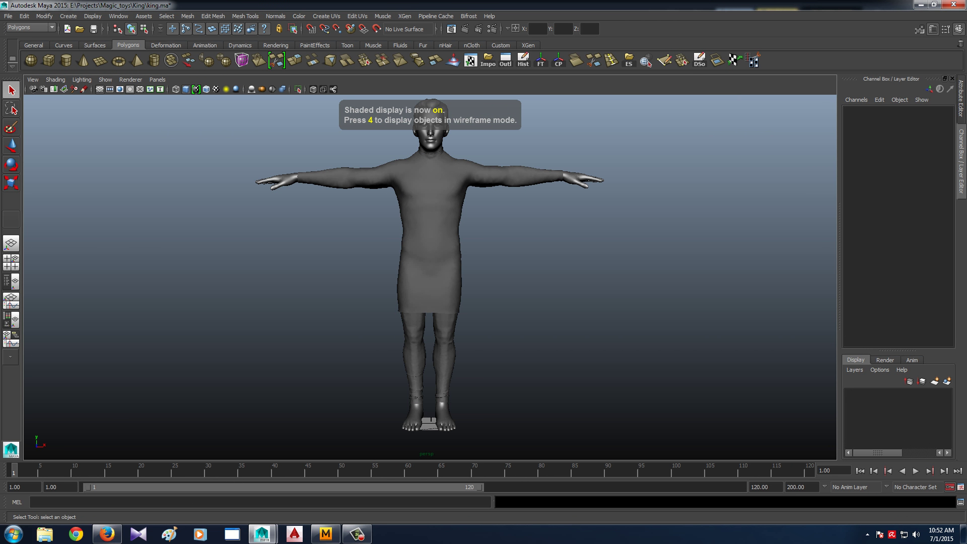
Orbit and zoom around the character to inspect the grey Lambert shading
mouse_move(428, 252)
alt+mouse_down()
mouse_move(444, 257)
mouse_move(418, 252)
alt+mouse_up()
scroll(428, 252, down, 2)
scroll(428, 252, up, 1)
scroll(428, 252, down, 1)
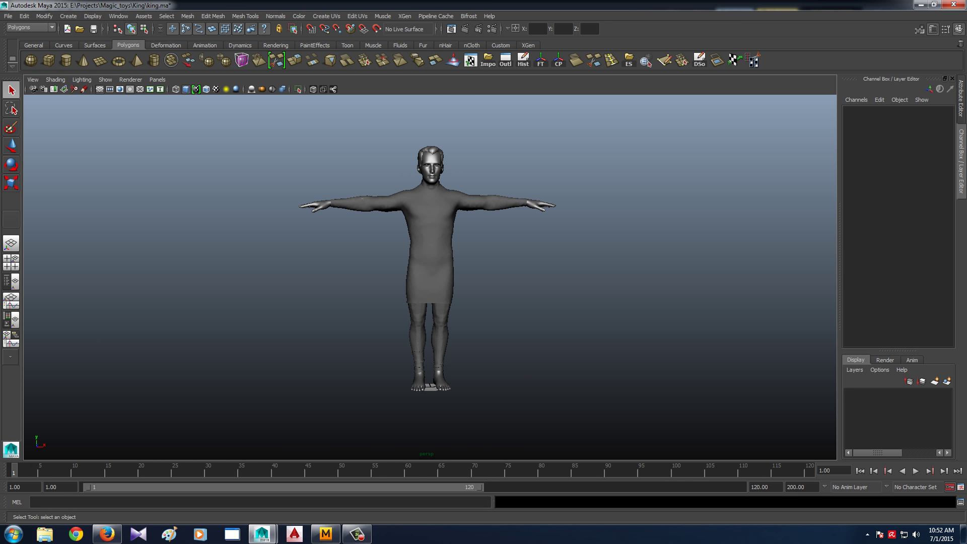
mouse_move(428, 251)
alt+mouse_down()
mouse_move(570, 251)
mouse_move(650, 272)
mouse_move(839, 250)
alt+mouse_up()
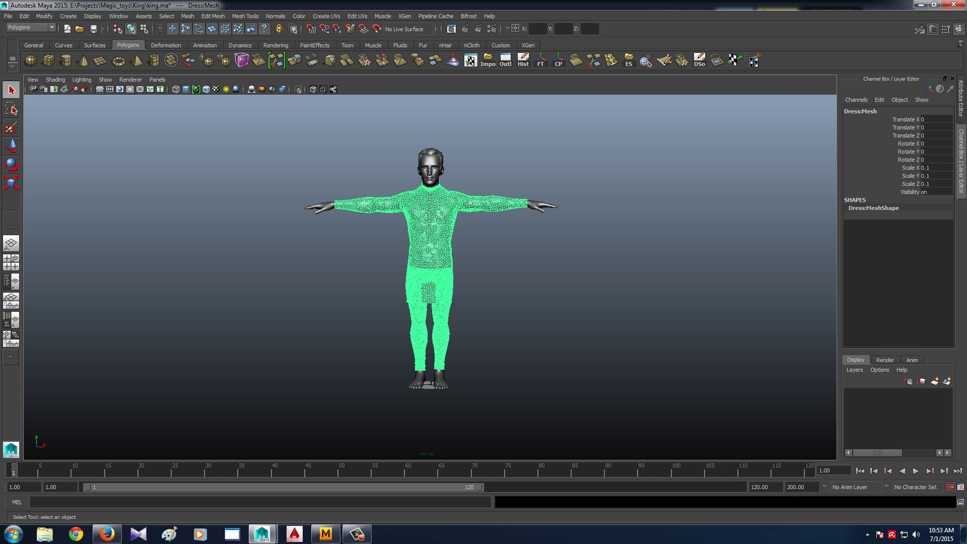
scroll(431, 267, up, 2)
scroll(431, 267, up, 3)
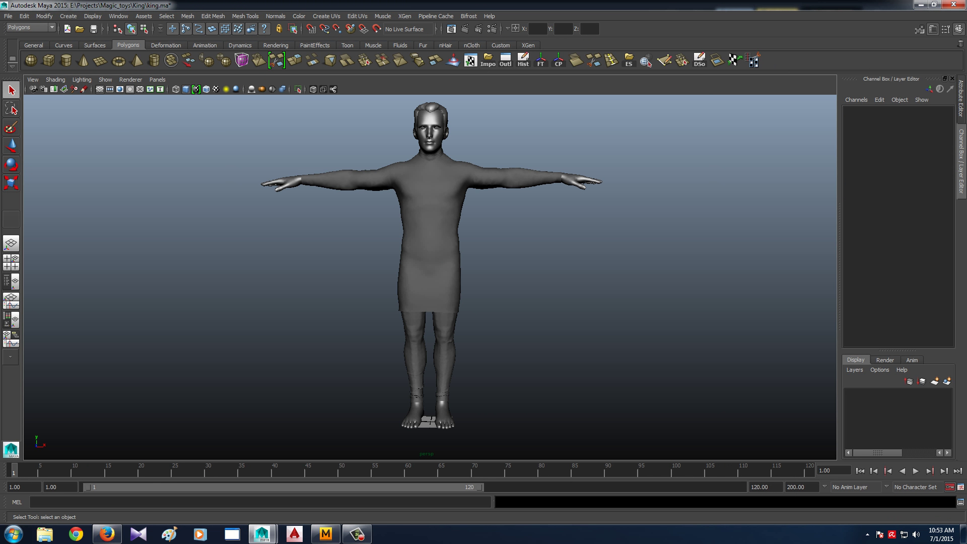
Turn textured display back on and save the king.ma scene
alt+drag(554, 252, 552, 251)
key(6)
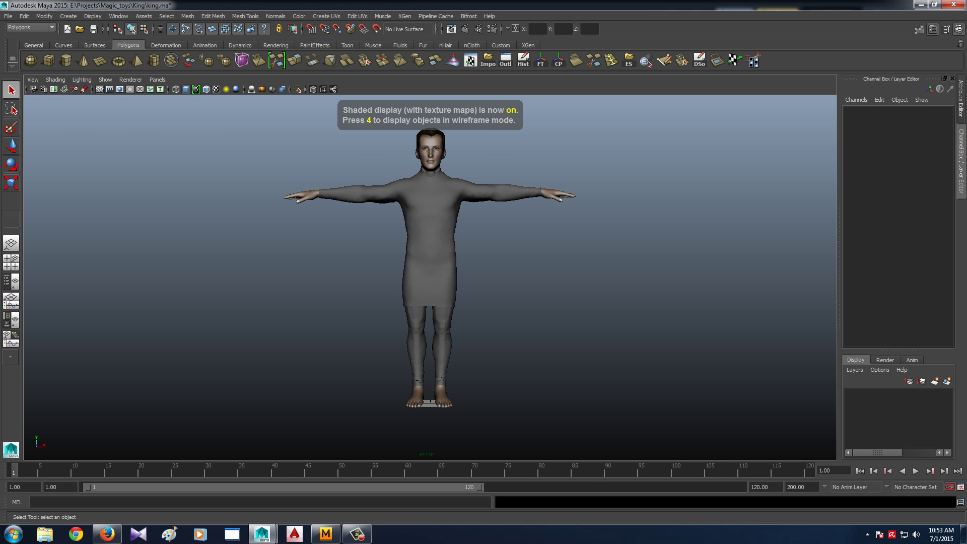
key(ctrl+n)
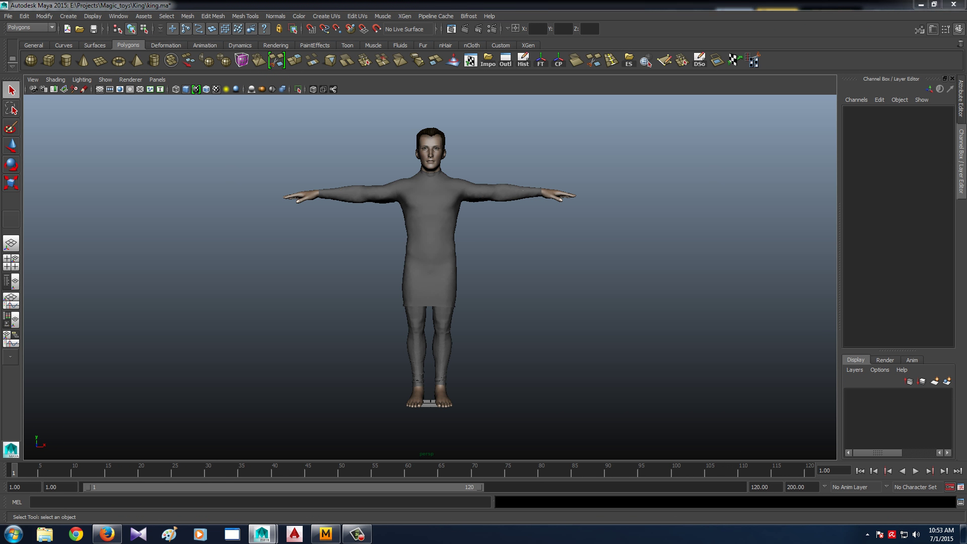